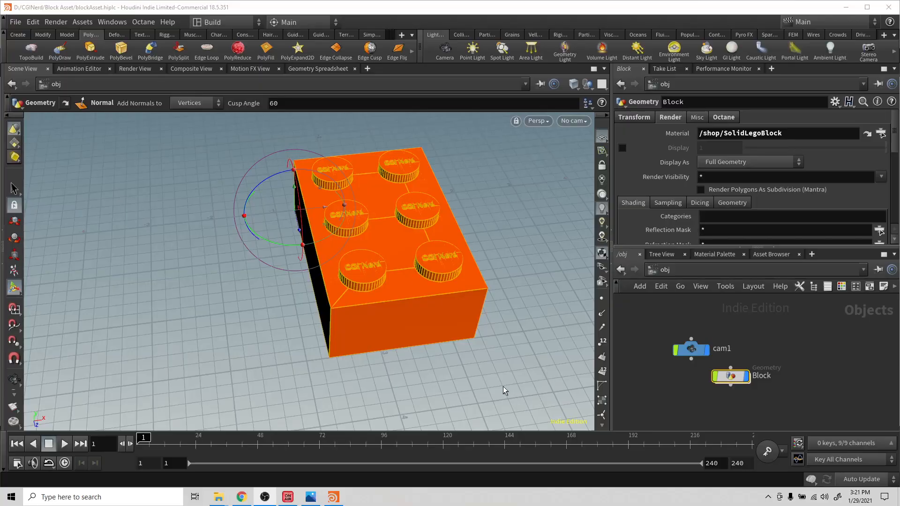
Open the Block geometry's network and turn off Lower Pegs in its blockControls null
middle_click_drag(481, 183, 420, 196, "alt")
scroll(390, 233, "up", 6)
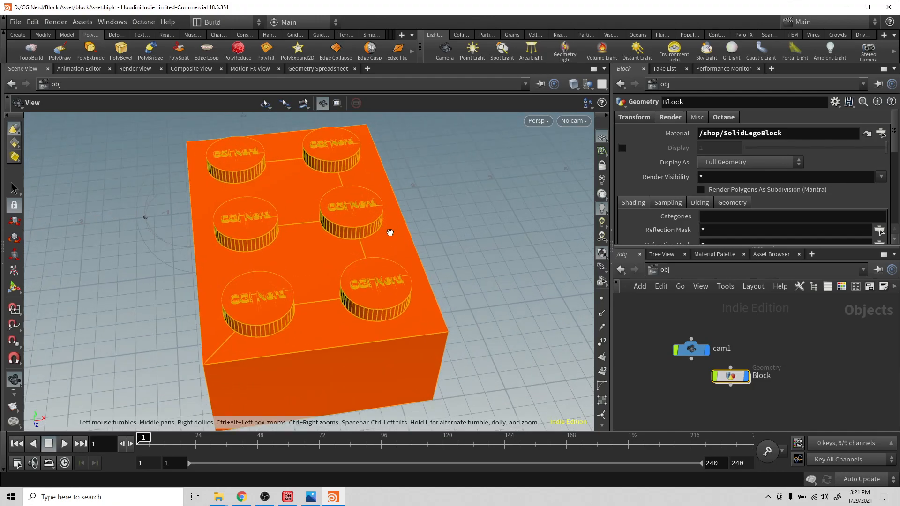
left_click_drag(390, 237, 360, 325)
scroll(360, 324, "down", 3)
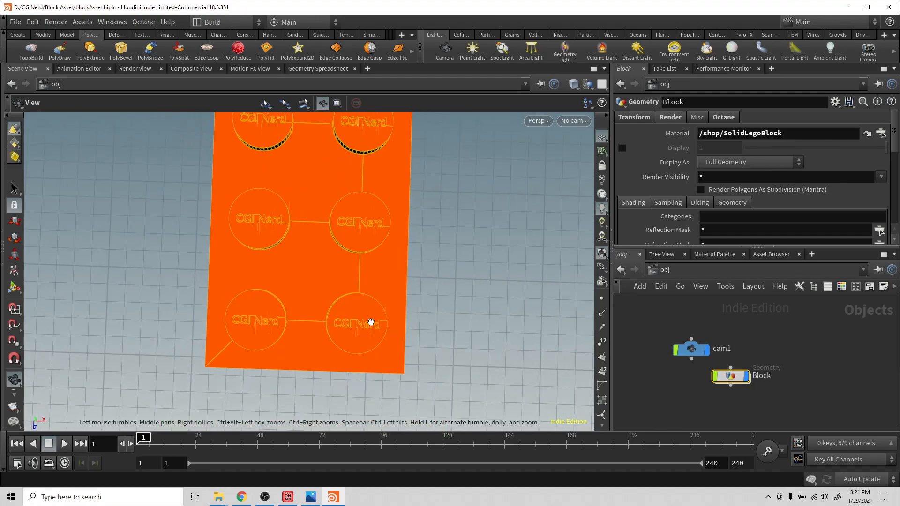
double_click(733, 377)
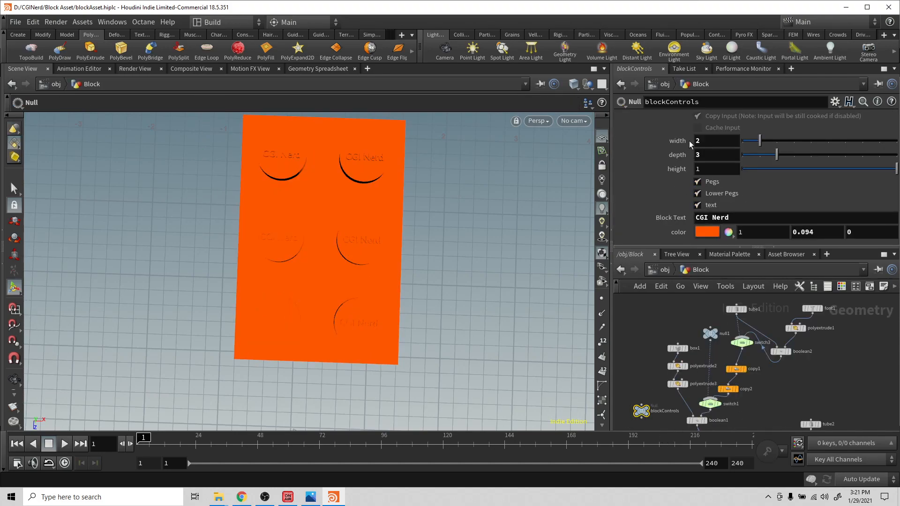
left_click_drag(521, 221, 476, 169)
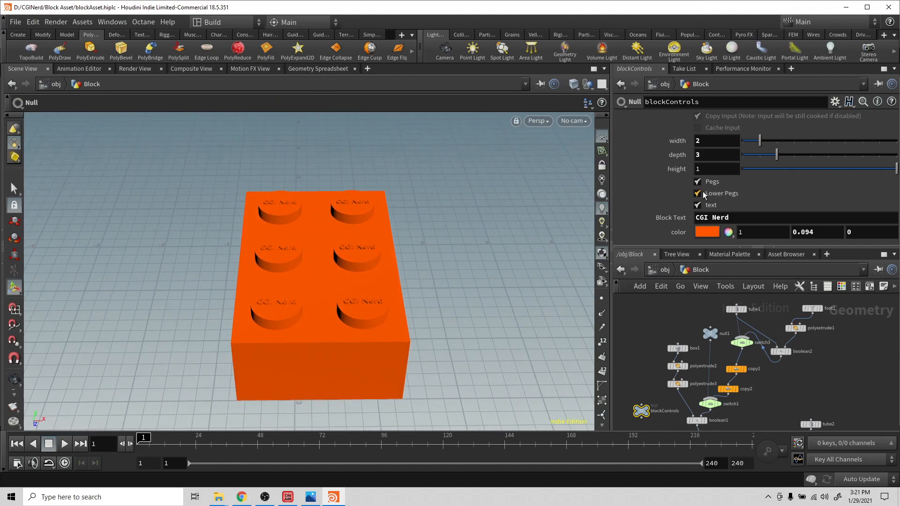
left_click_drag(454, 253, 548, 183)
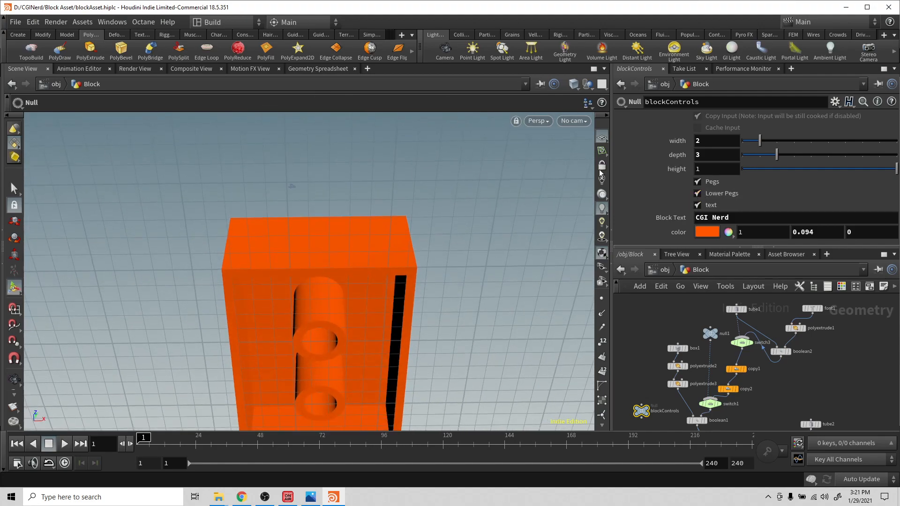
left_click(698, 194)
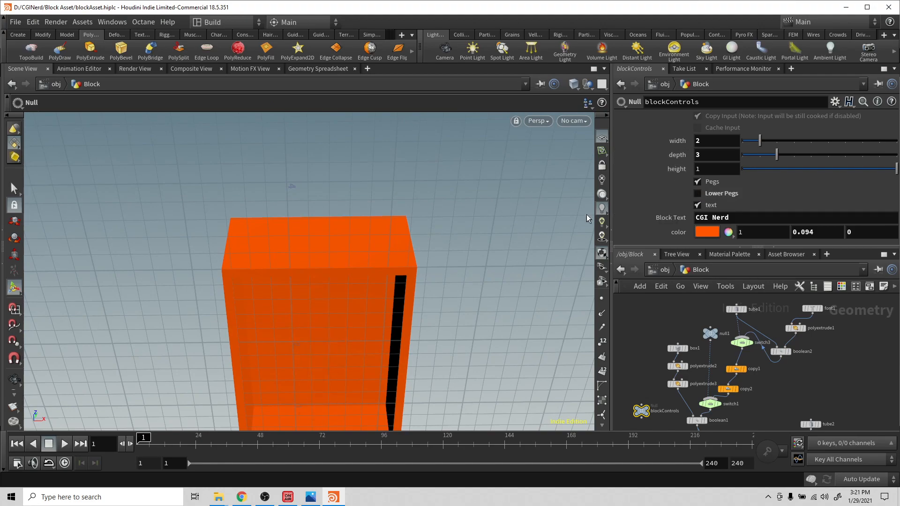
Turn off the text on the block's pegs in blockControls
key("space")
left_click_drag(390, 211, 382, 389)
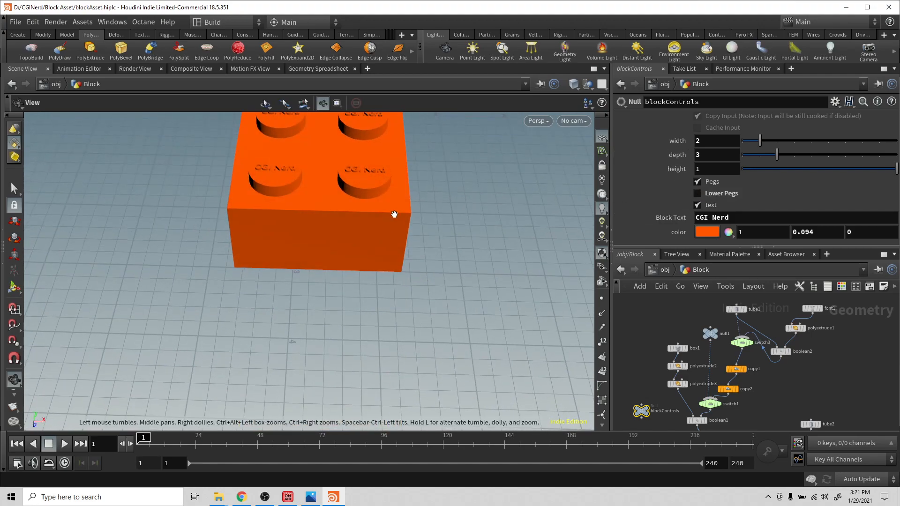
left_click_drag(394, 215, 401, 308)
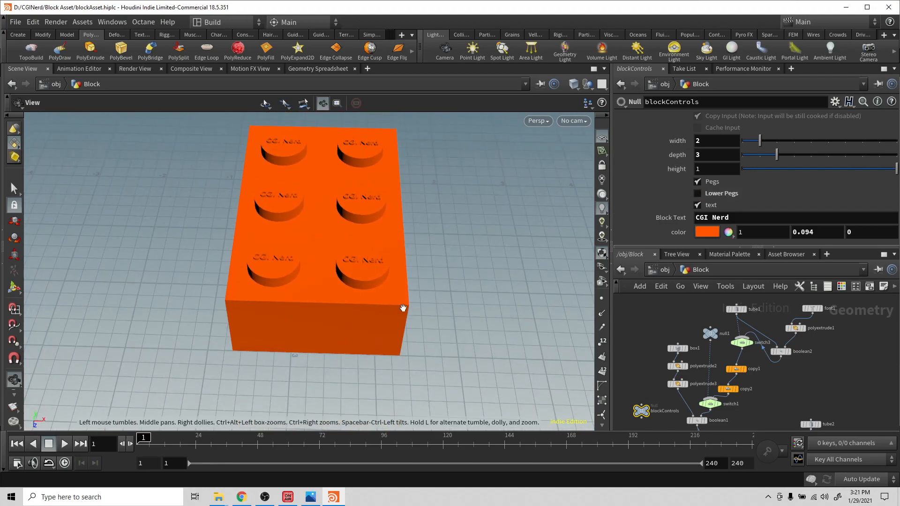
left_click(698, 206)
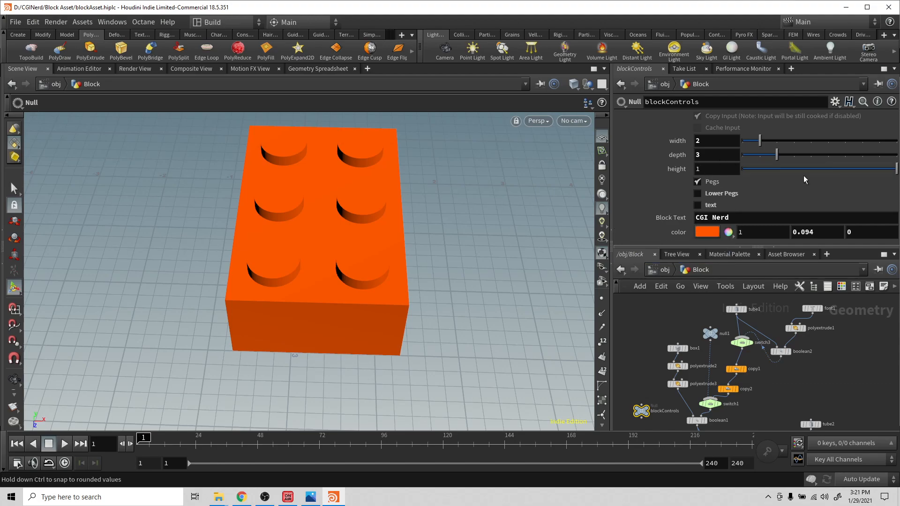
Try lowering the block's height to 0.35, and restore it to 1
key("Escape")
left_click_drag(305, 266, 333, 287)
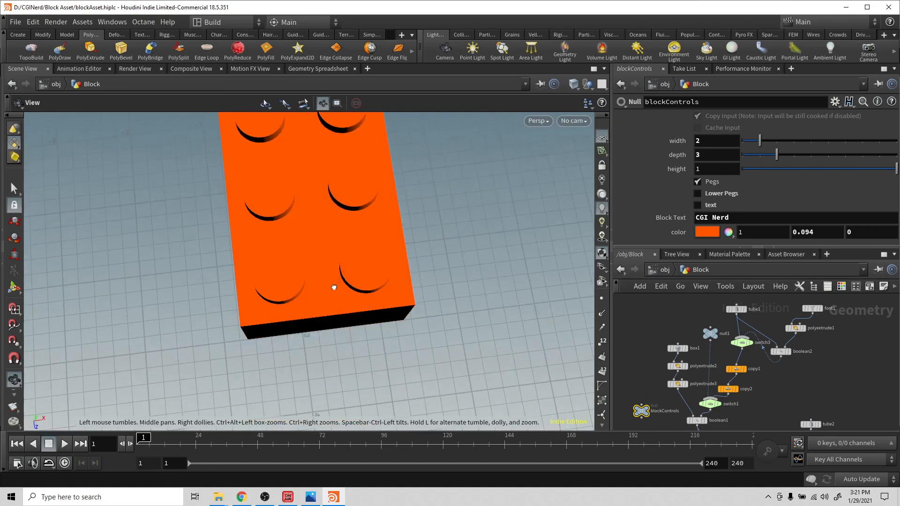
key("Return")
left_click_drag(897, 170, 705, 178)
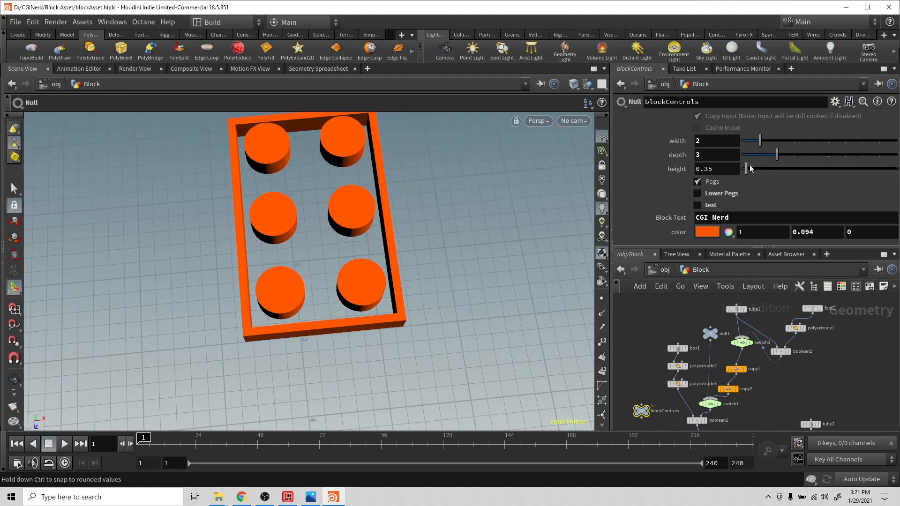
left_click_drag(747, 169, 897, 169)
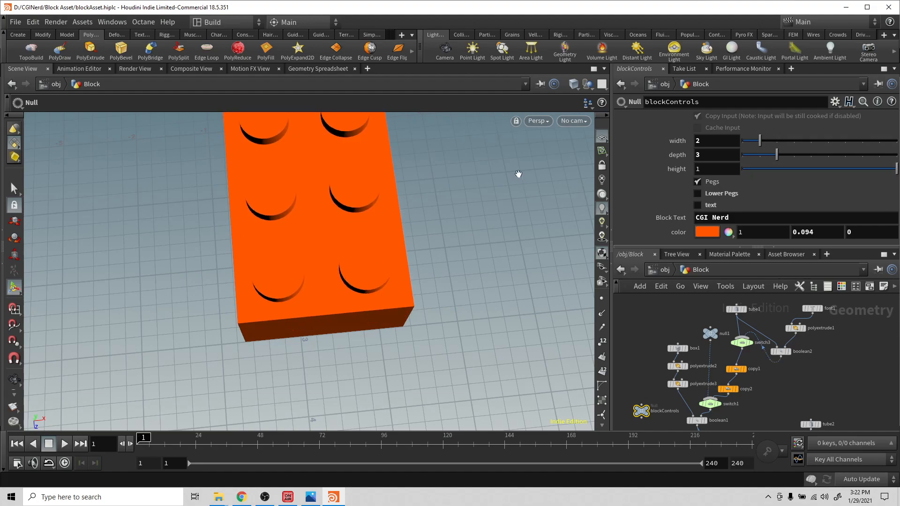
Increase the block's width to 10 and its depth to 10
key("Escape")
left_click_drag(436, 201, 406, 189)
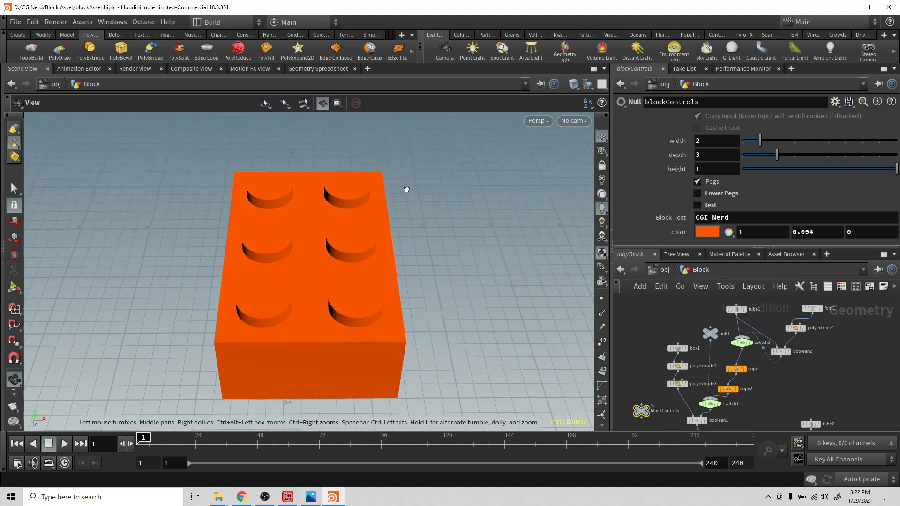
key("Return")
left_click_drag(766, 142, 880, 155)
middle_click_drag(423, 161, 339, 201, "alt")
scroll(311, 114, "down", 3)
scroll(311, 113, "down", 5)
left_click_drag(339, 201, 319, 166)
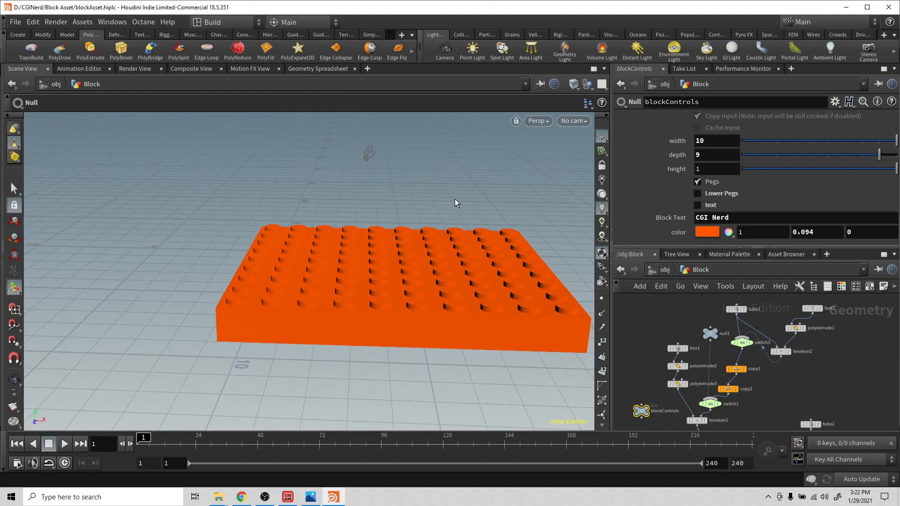
left_click_drag(881, 154, 895, 155)
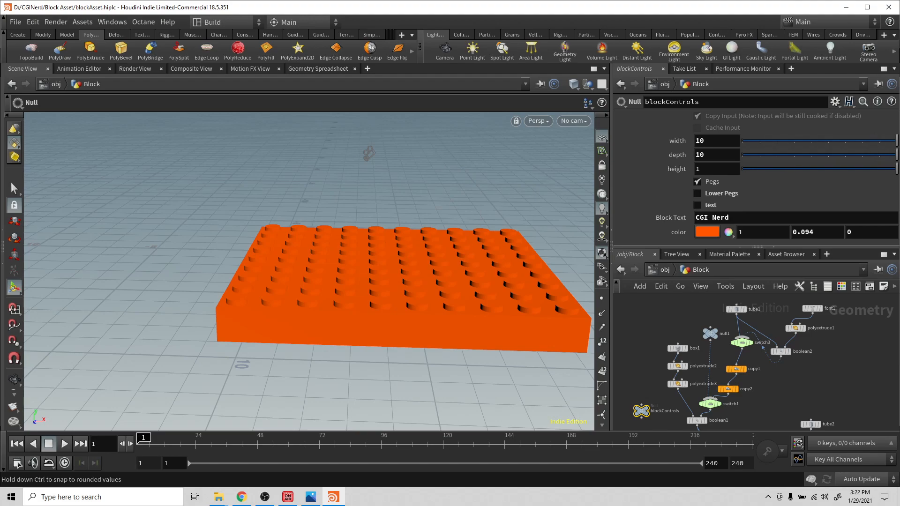
Set the block's width to 50 in blockControls
left_click_drag(384, 319, 422, 212)
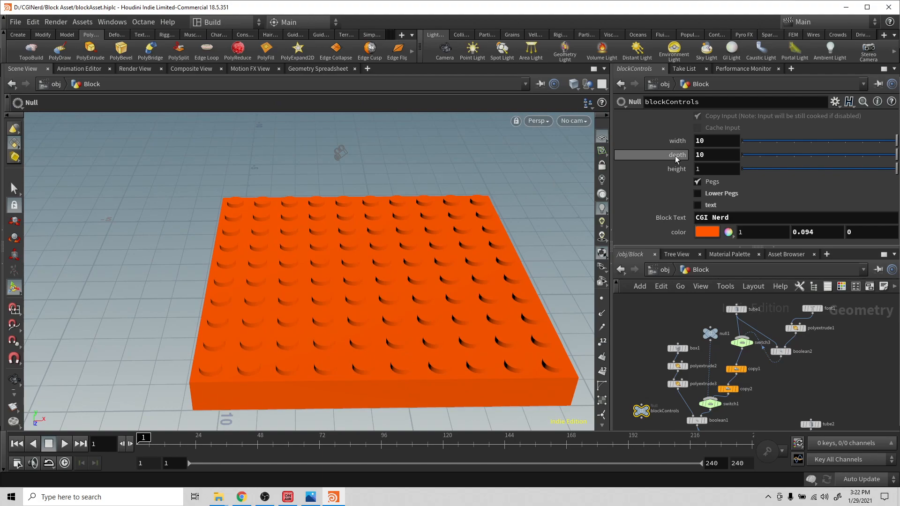
left_click(715, 142)
type("50")
key("Tab")
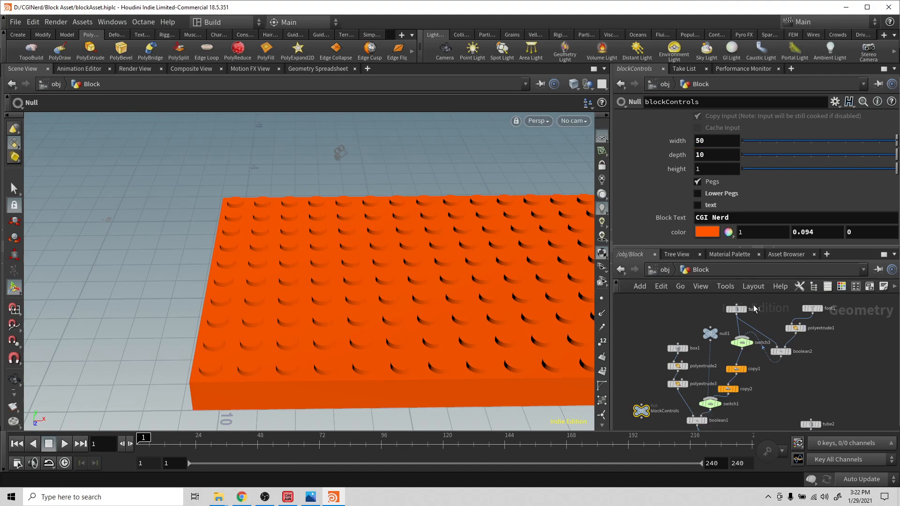
scroll(778, 328, "down", 8)
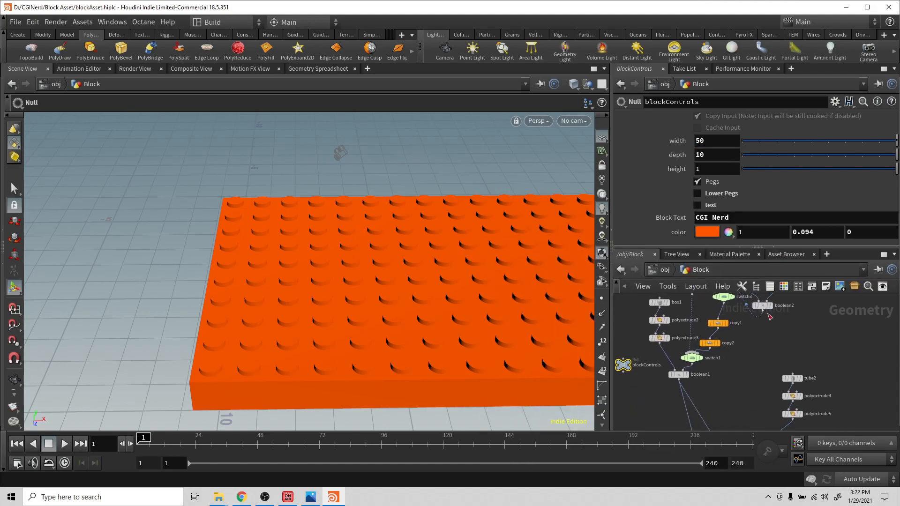
scroll(762, 341, "up", 4)
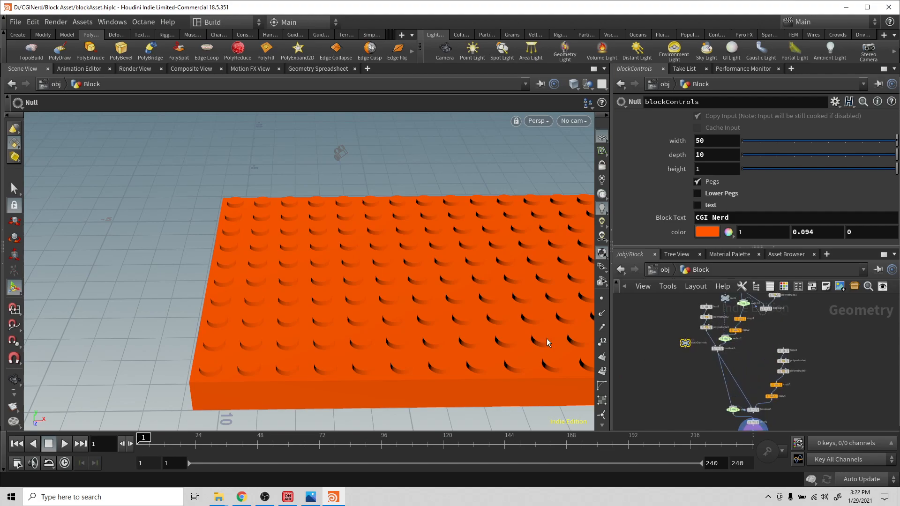
Set the block's depth to 20 in blockControls
key("Escape")
left_click_drag(491, 318, 223, 285)
scroll(224, 284, "down", 8)
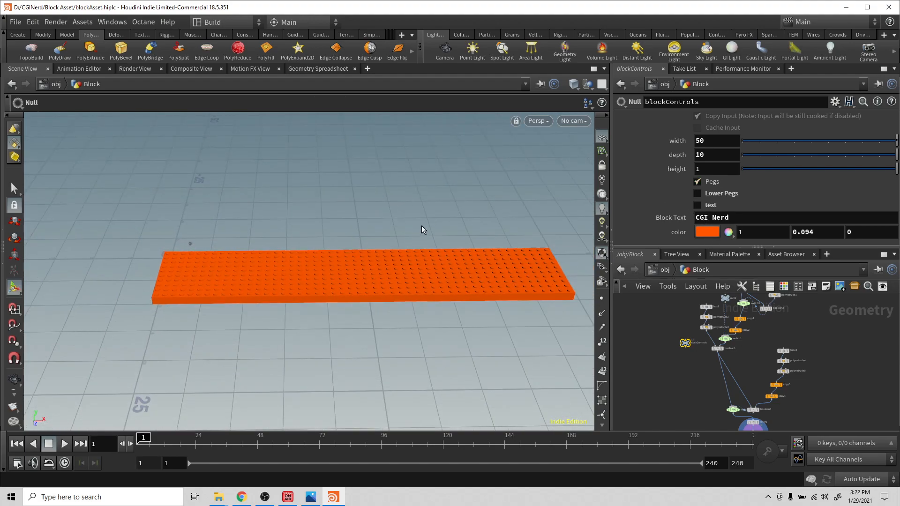
mouse_move(357, 253)
left_mouse_down()
mouse_move(385, 203)
mouse_move(370, 257)
mouse_move(308, 275)
mouse_move(340, 209)
mouse_move(328, 220)
mouse_move(345, 261)
mouse_move(372, 257)
left_mouse_up()
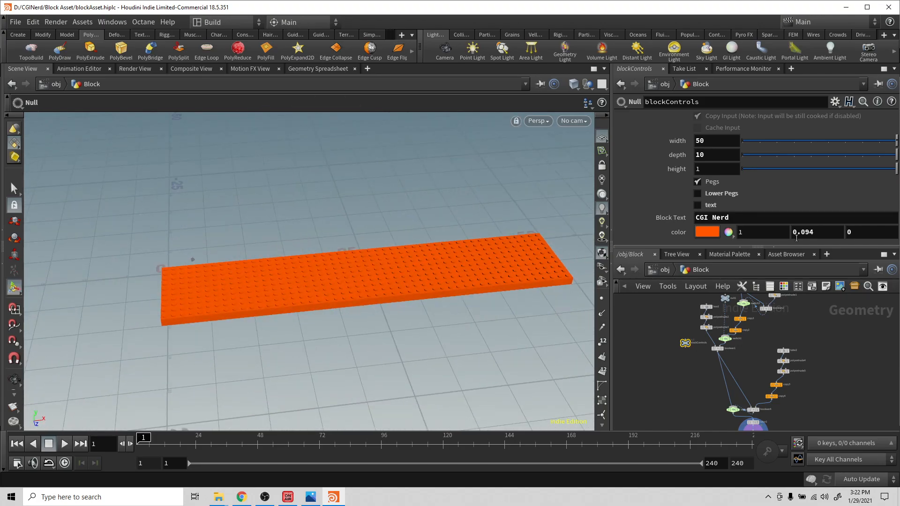
double_click(715, 157)
type("20")
key("Return")
Return to the object level and duplicate the Block geometry node by copy and paste
key("Escape")
left_click_drag(273, 305, 262, 283)
key("Return")
middle_click(736, 331)
middle_click_drag(765, 401, 746, 340)
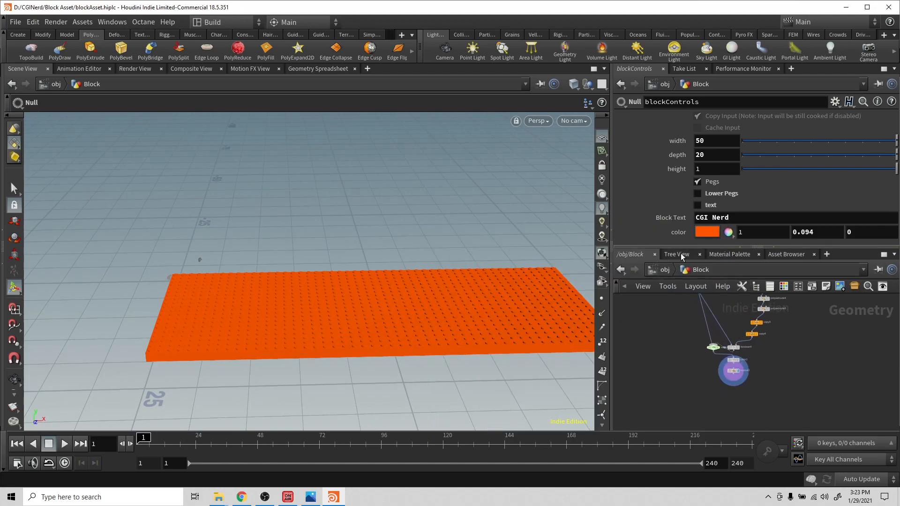
left_click(661, 271)
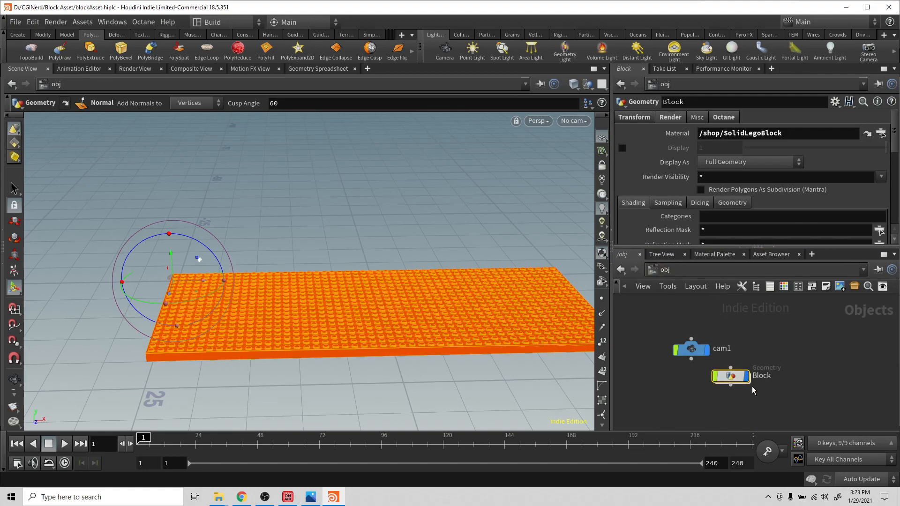
key("ctrl+c")
key("ctrl+c")
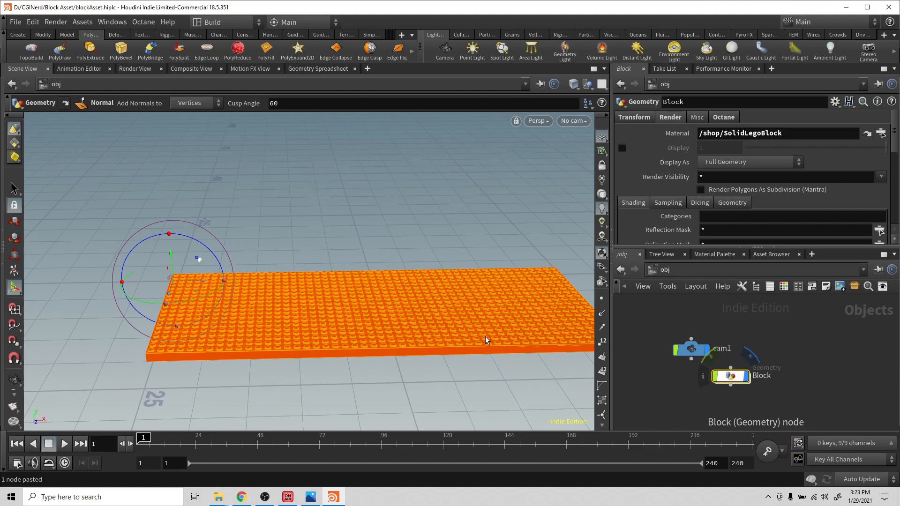
key("ctrl+v")
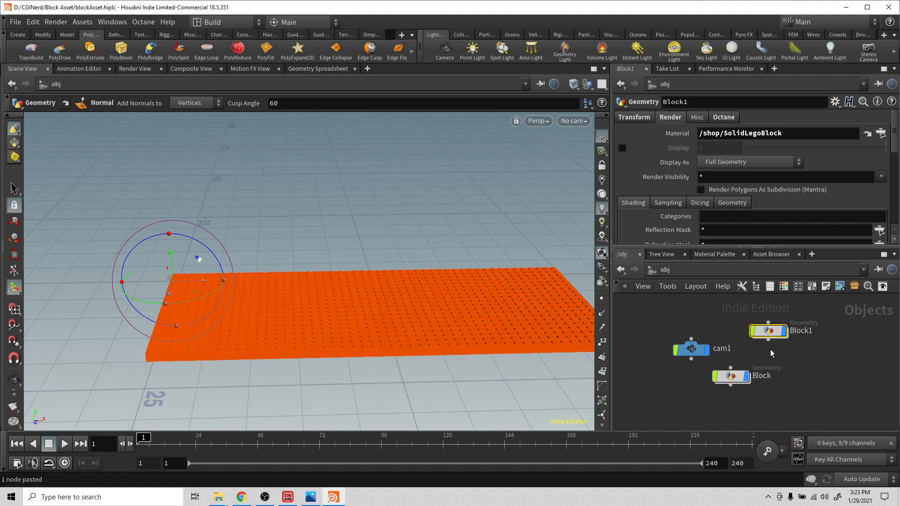
In the duplicated block's blockControls null, set the width to 1 and the depth to 1
double_click(772, 331)
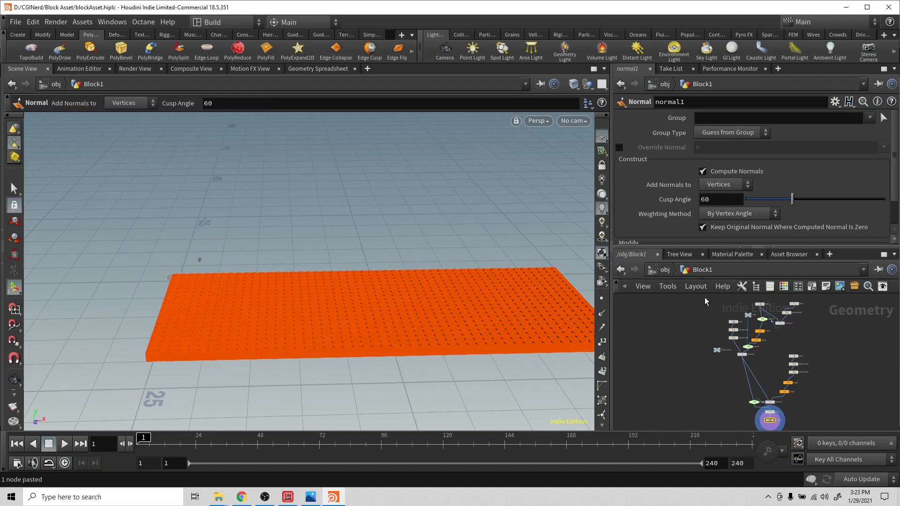
left_click(717, 350)
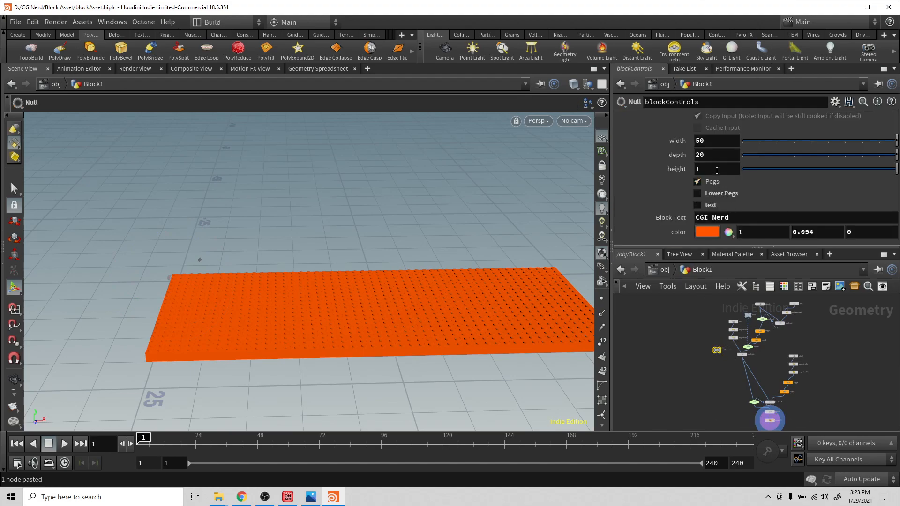
double_click(718, 140)
type("1")
double_click(716, 153)
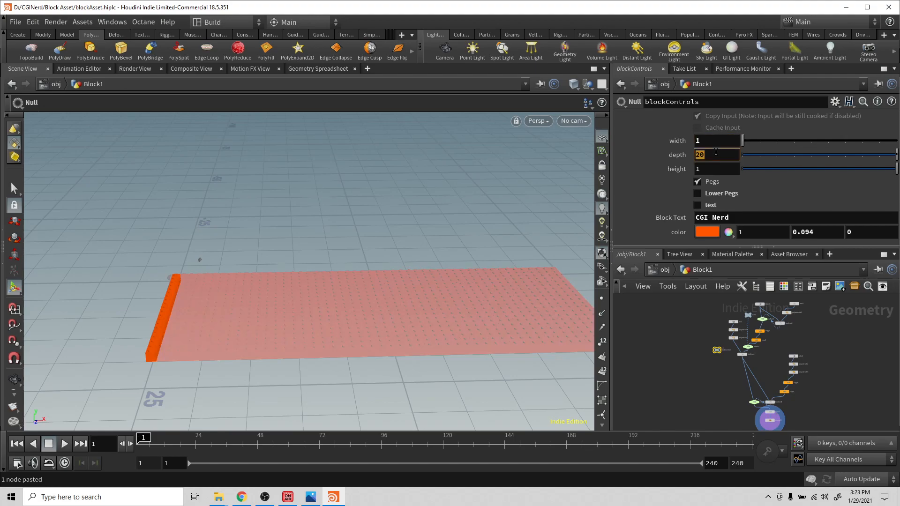
type("1")
key("Return")
middle_click_drag(287, 321, 363, 295, "alt")
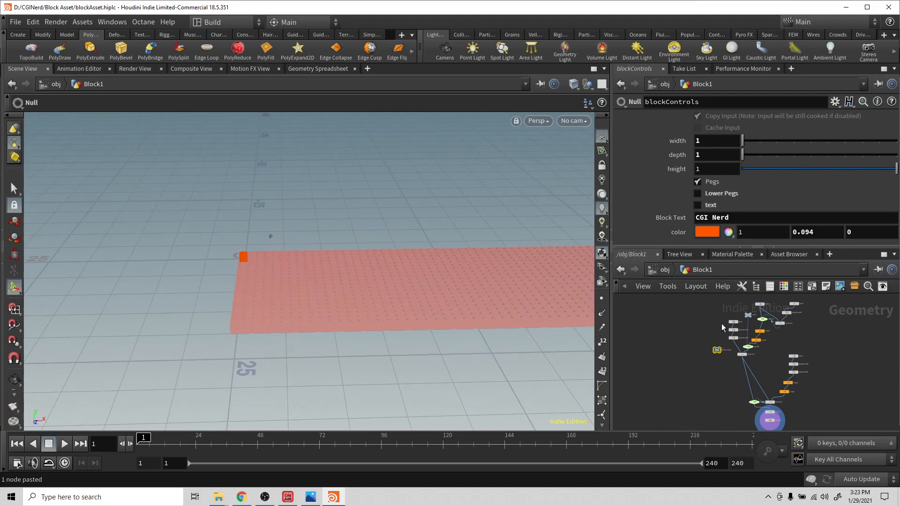
Return to the object level and rename the duplicated block node as rigidBody_Blocks
left_click(667, 269)
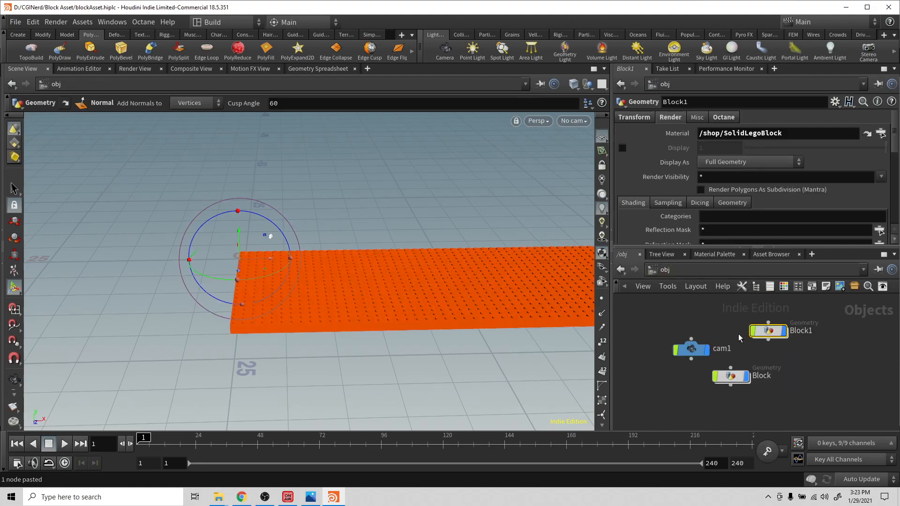
double_click(809, 331)
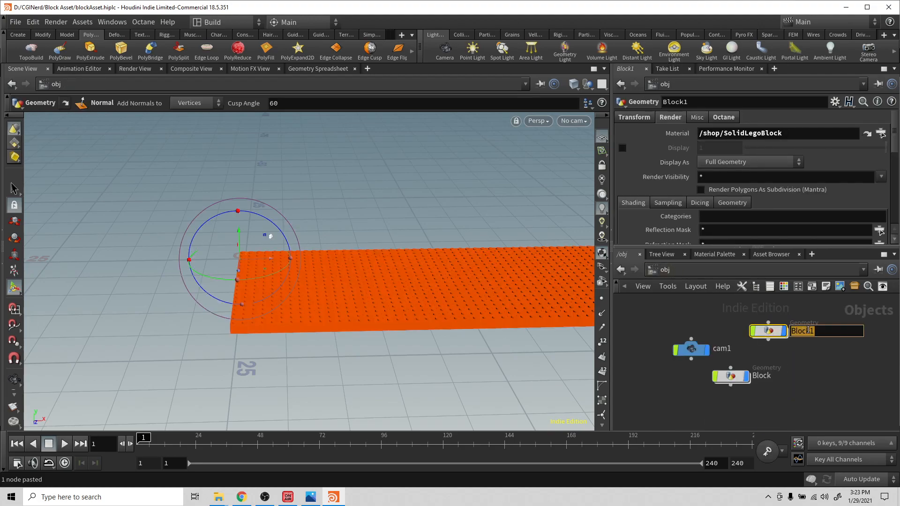
type("rigidBody_")
key("Return")
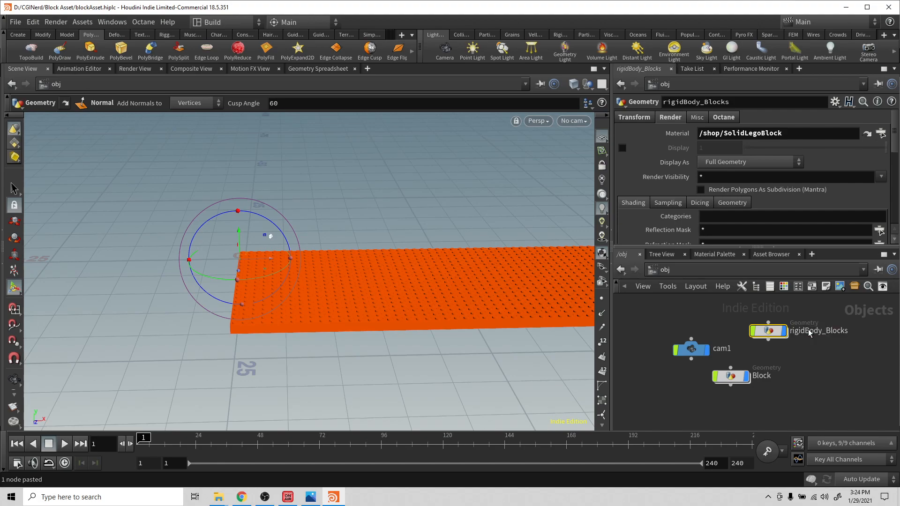
Inside the Block geometry node, append a Transform node after normal1 and make it the displayed output
middle_click_drag(389, 295, 368, 261, "alt")
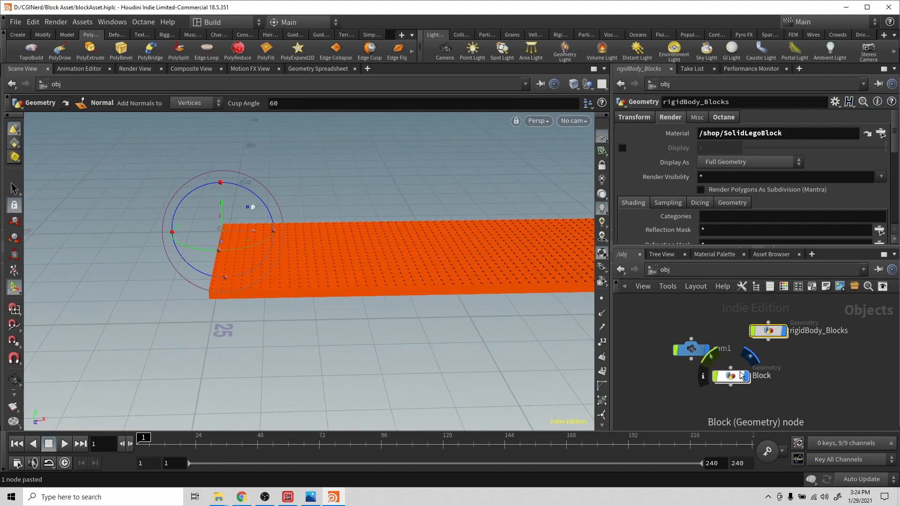
left_click(734, 382)
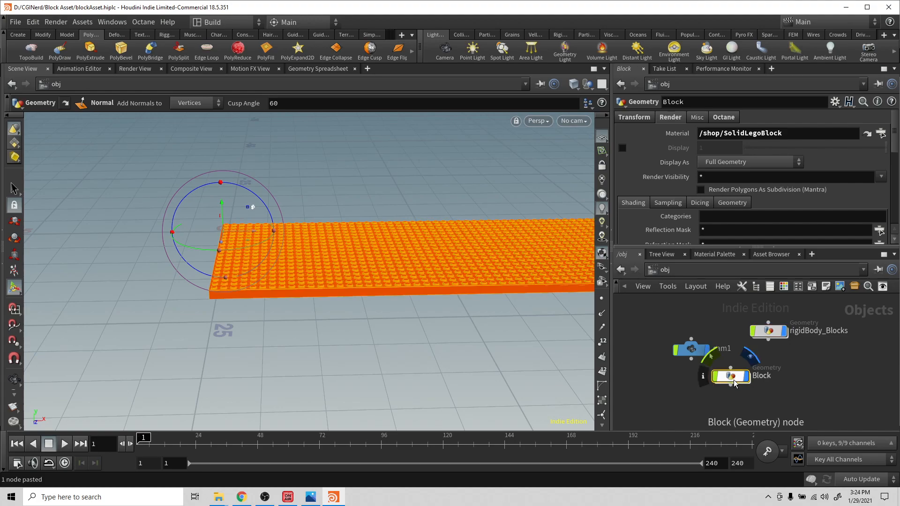
double_click(734, 382)
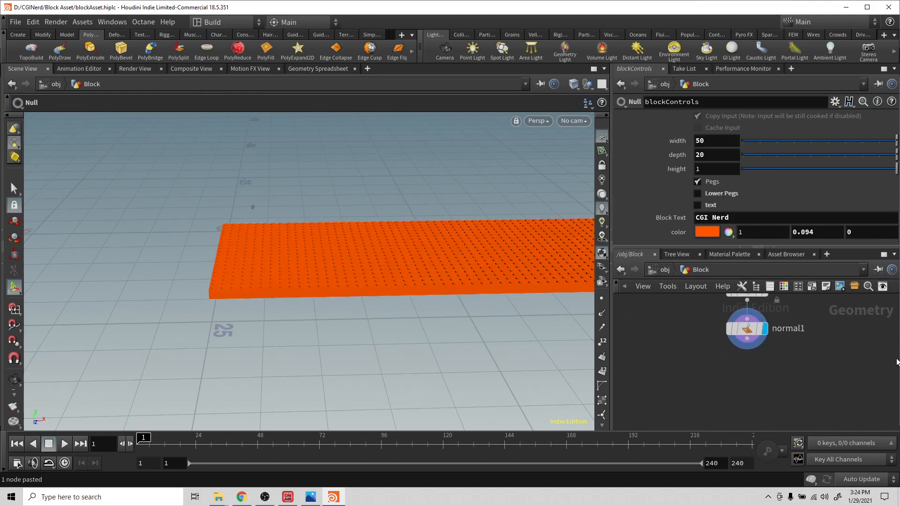
left_click_drag(738, 348, 749, 365)
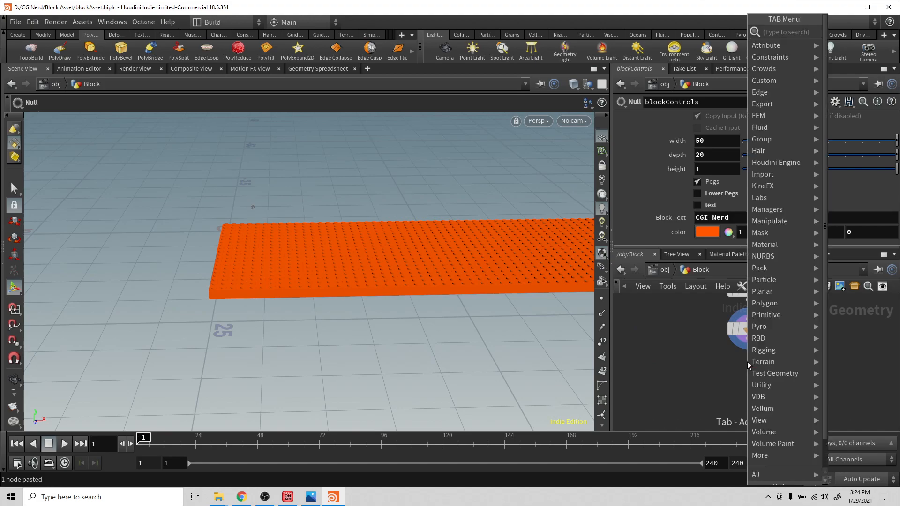
type("rans")
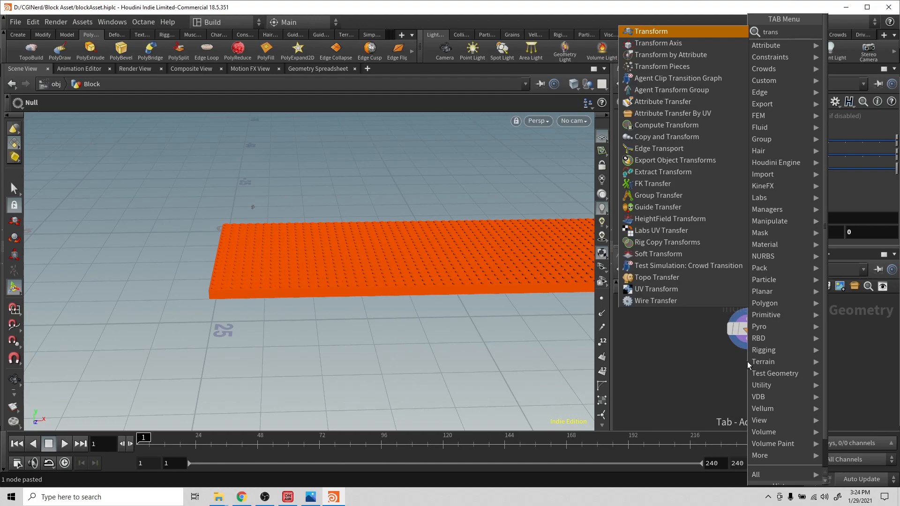
key("Return")
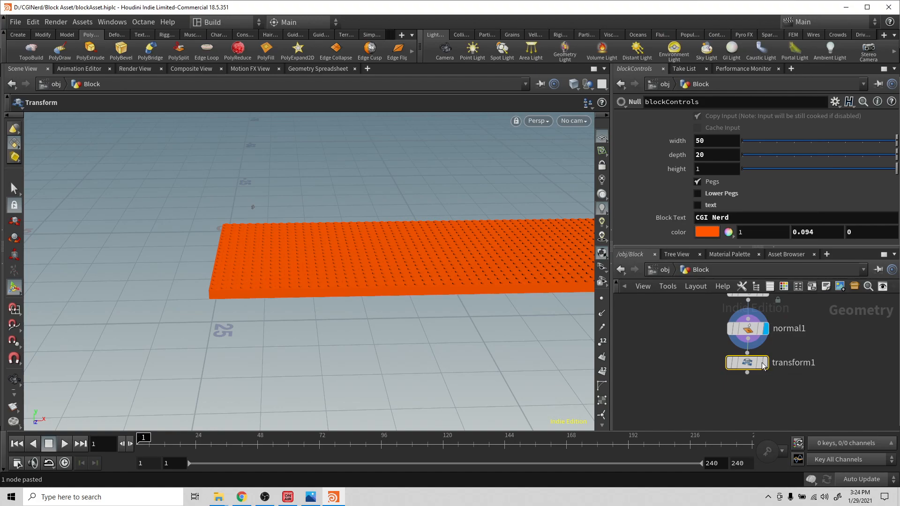
left_click(767, 370)
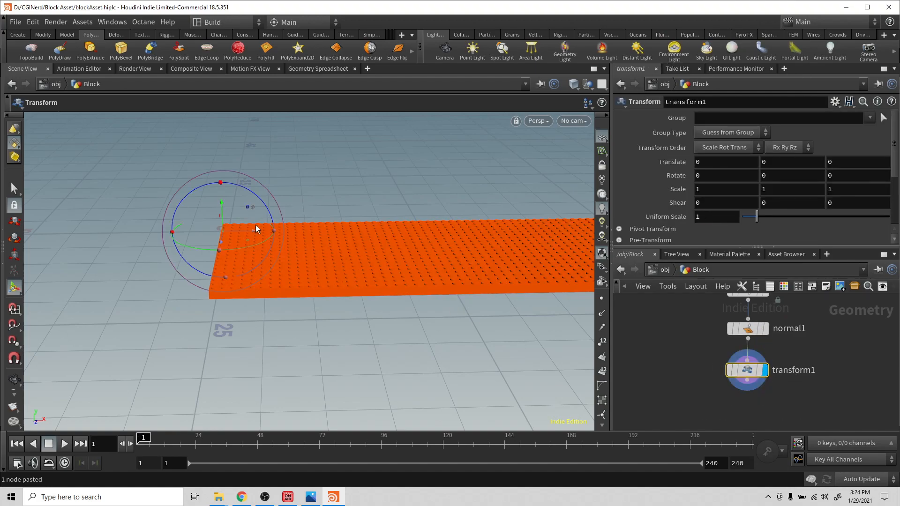
Try tilting the base block about the Z axis, with rotation values of 45 and 20
left_click_drag(265, 207, 250, 202)
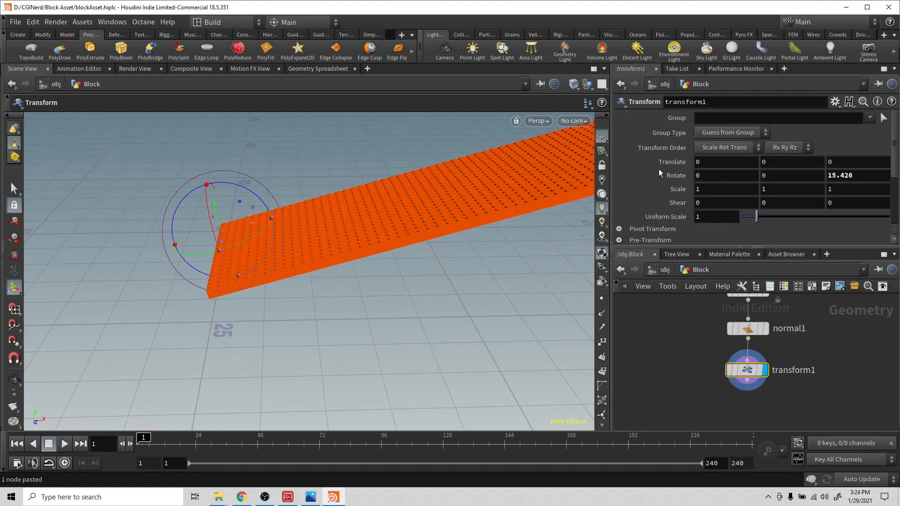
left_click(845, 175)
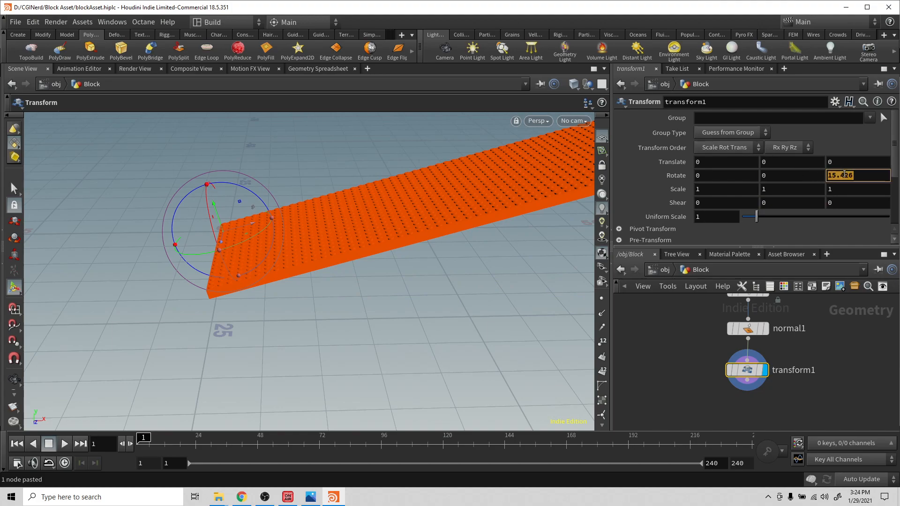
type("45")
key("Return")
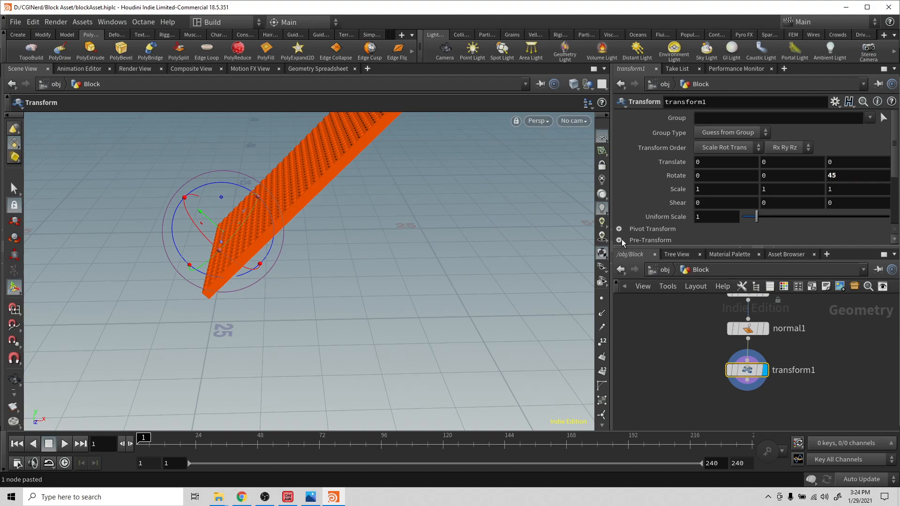
middle_click_drag(401, 214, 452, 291)
left_click(845, 175)
type("20")
key("Return")
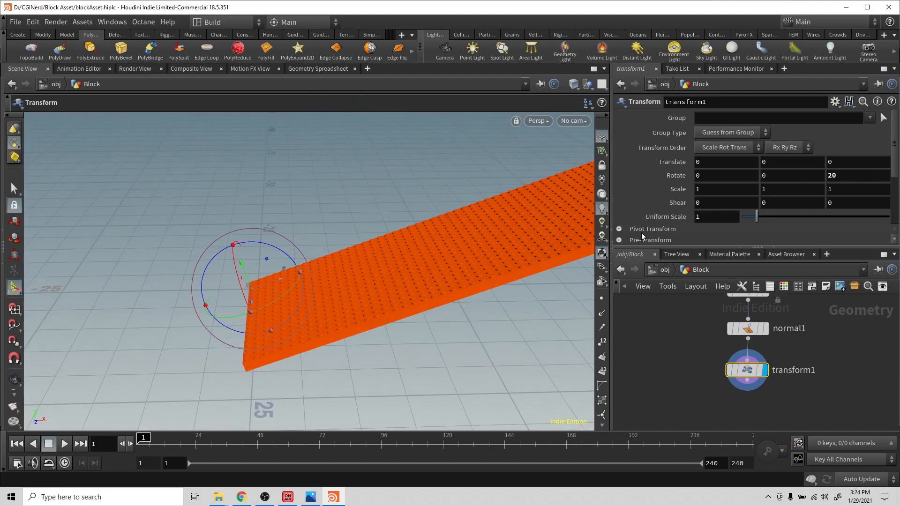
Set the Transform node's Z rotation to 35
left_click(853, 180)
type("35")
key("Return")
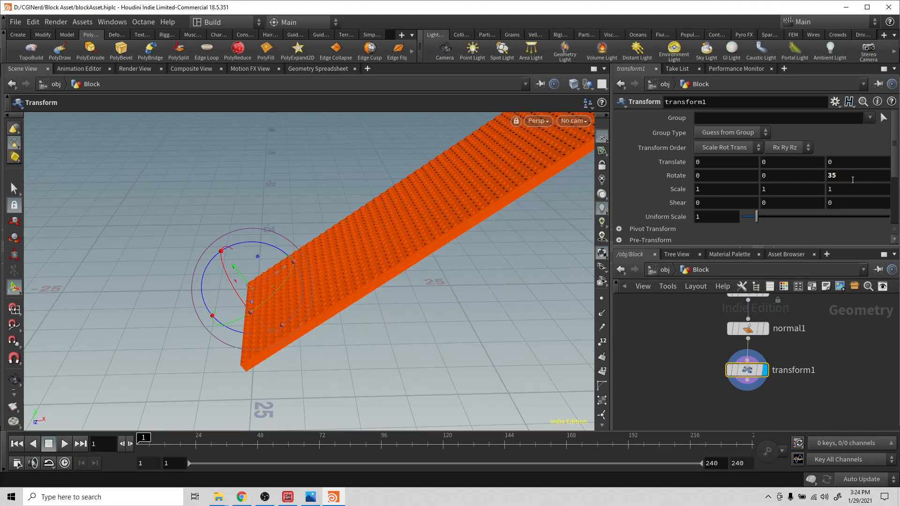
Examine the tilted base block's pegged surface up close from a low angle
key("Escape")
left_click_drag(338, 227, 358, 243)
middle_click_drag(358, 243, 337, 319)
right_click_drag(337, 319, 475, 258)
middle_click_drag(474, 257, 444, 297)
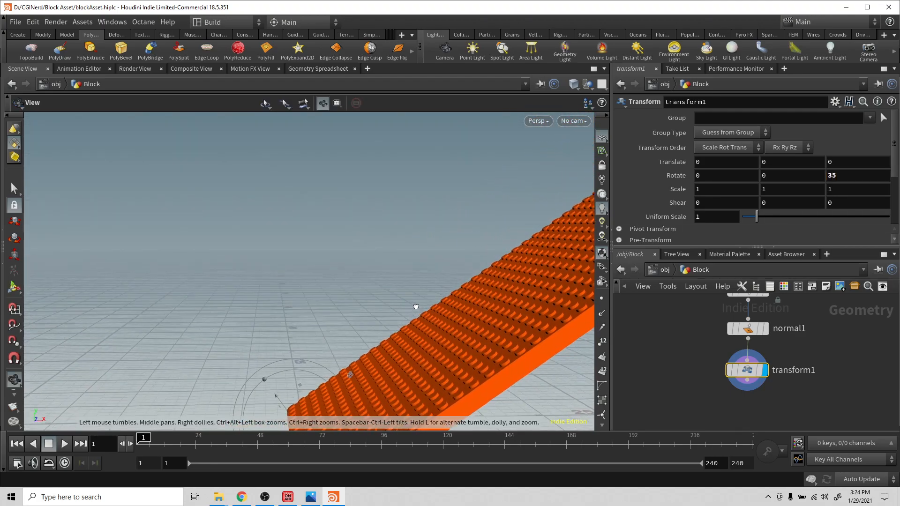
left_click_drag(444, 297, 484, 264)
scroll(389, 268, "up", 3)
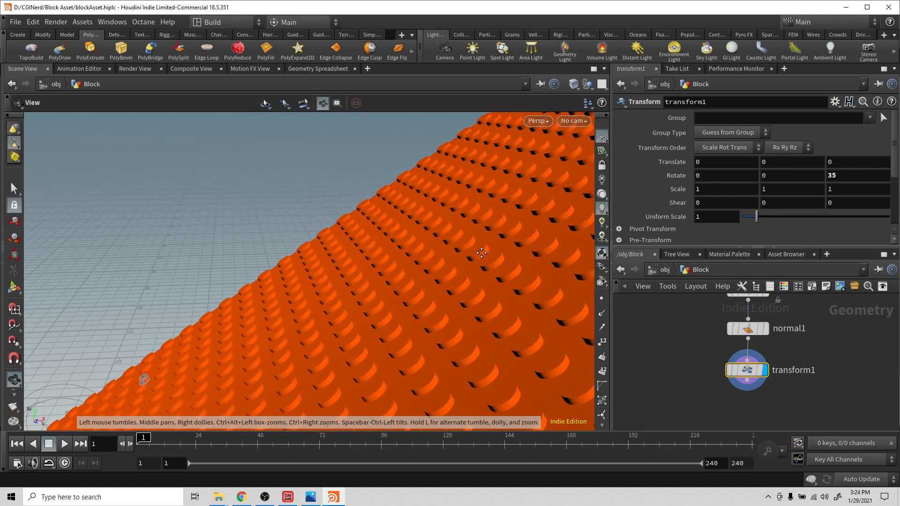
key("Return")
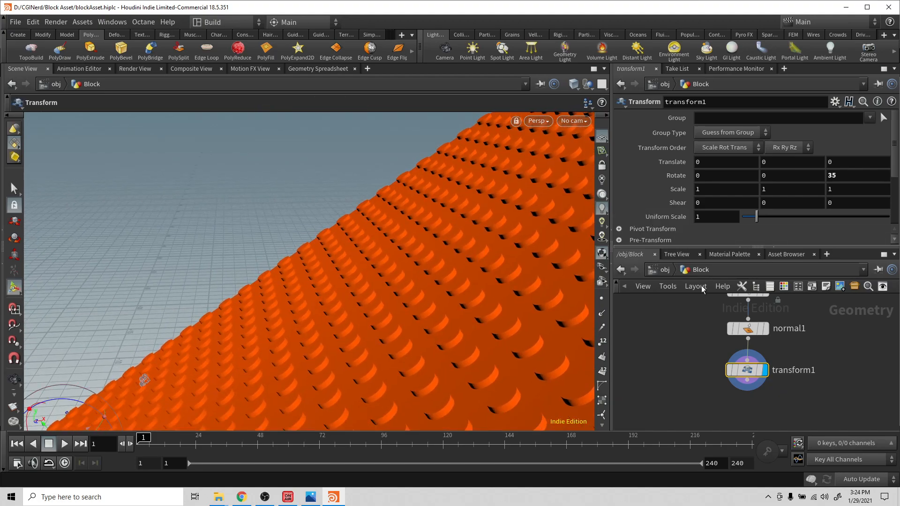
Return to the object level, select cam1 and look through it in the viewport
left_click(665, 270)
left_click(695, 351)
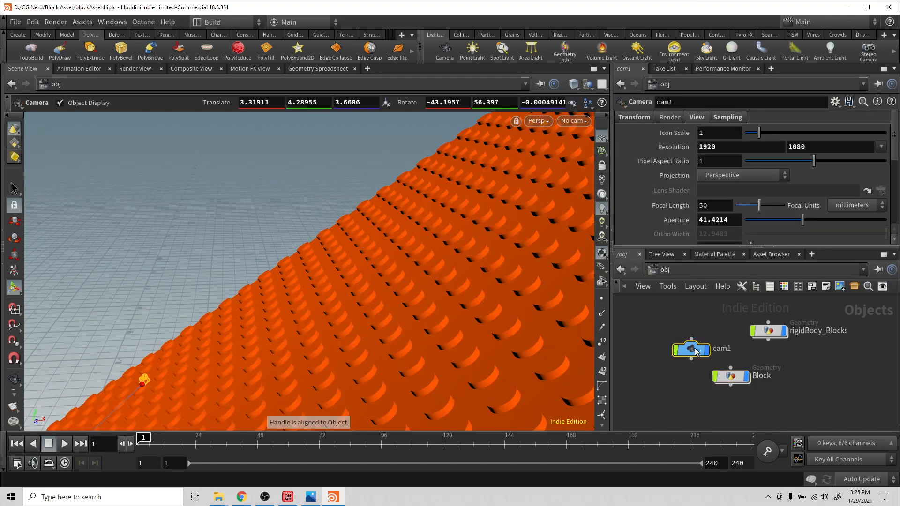
left_click(574, 120)
left_click(587, 175)
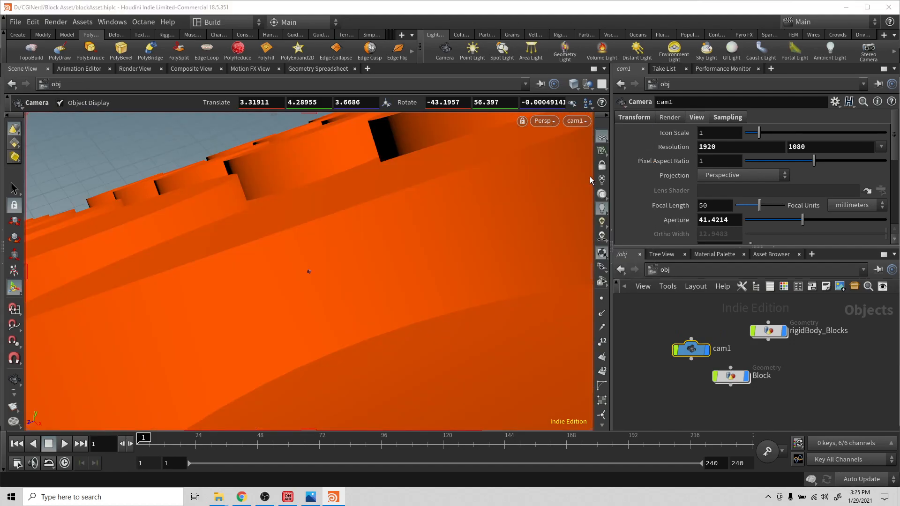
With the camera locked to the view, frame the pegged slope through cam1, rotated about -18.6 in X and -21.7 in Y
key("Escape")
scroll(444, 186, "down", 8)
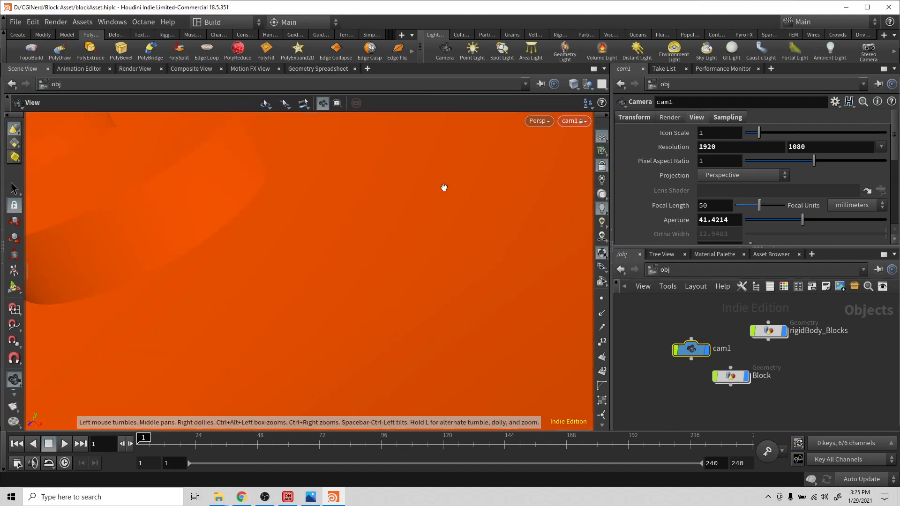
right_click_drag(444, 187, 440, 211, "alt")
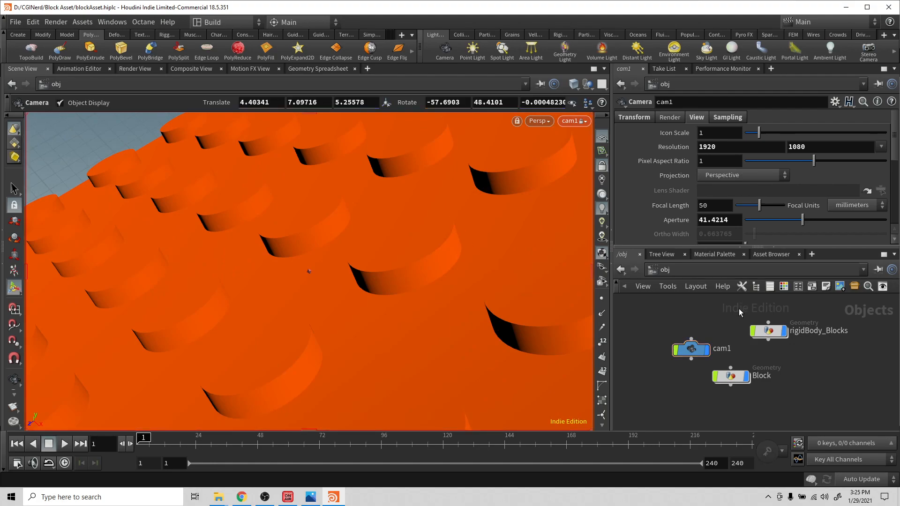
key("Escape")
scroll(448, 326, "down", 10)
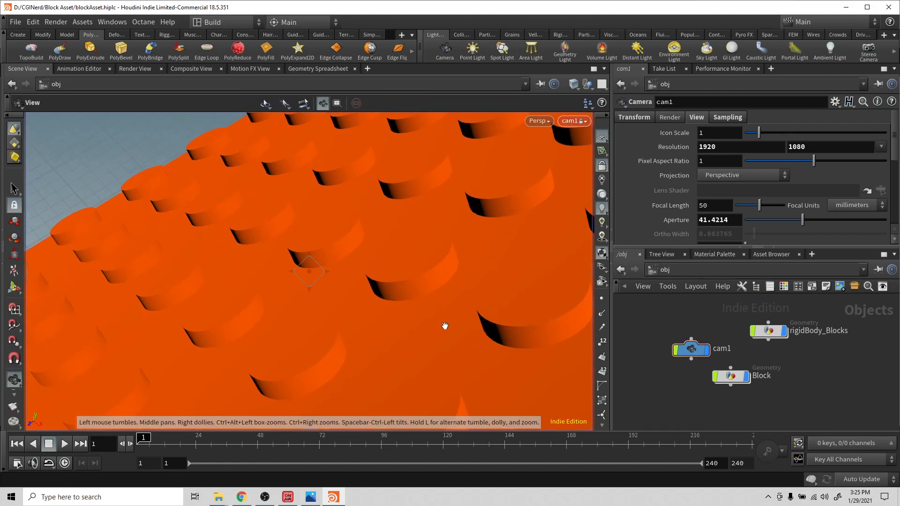
right_click_drag(246, 278, 55, 231, "alt")
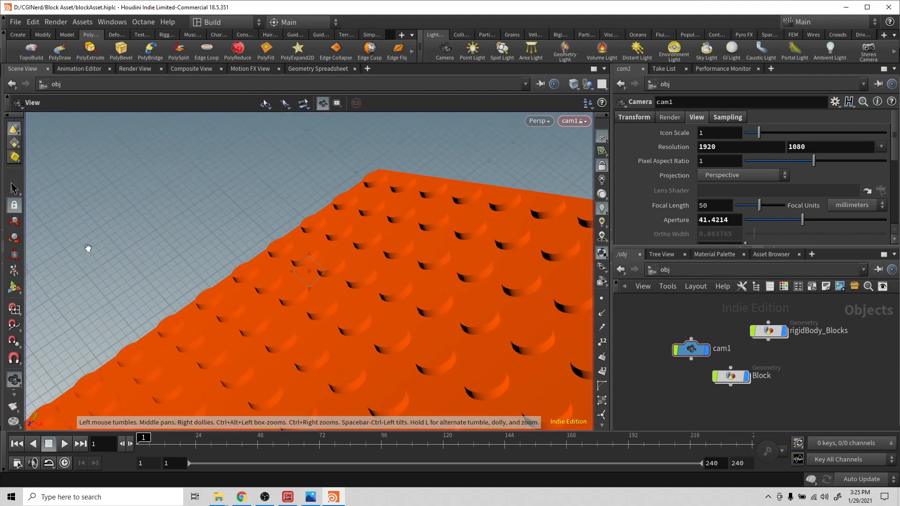
middle_click_drag(282, 300, 265, 295, "alt")
scroll(295, 270, "down", 8)
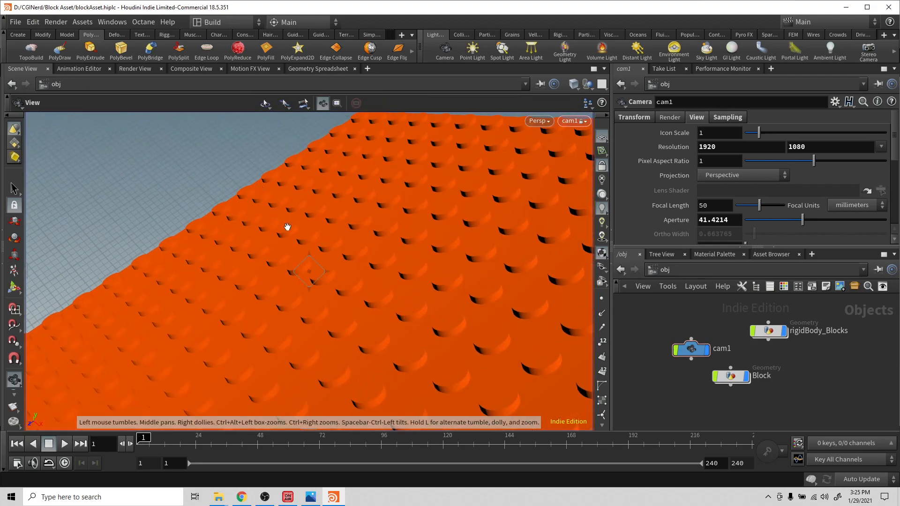
left_click_drag(295, 270, 404, 209, "alt")
middle_click_drag(404, 209, 351, 349, "alt")
scroll(390, 314, "up", 4)
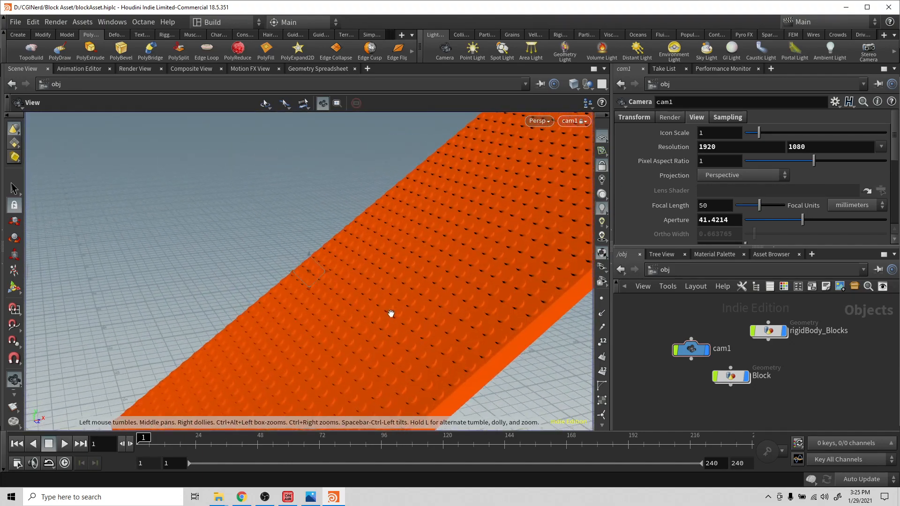
middle_click_drag(395, 313, 474, 254)
scroll(474, 255, "up", 2)
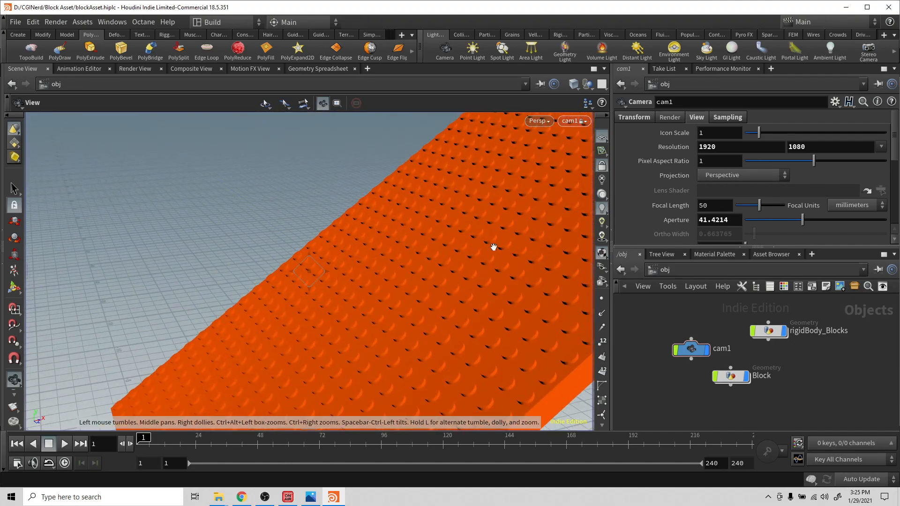
Set cam1's focal length to 24 millimeters
left_click(670, 118)
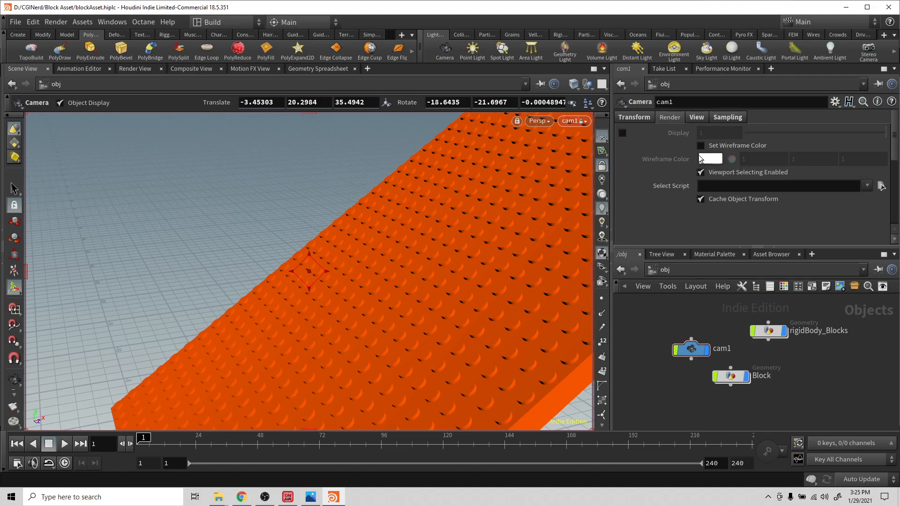
left_click(699, 118)
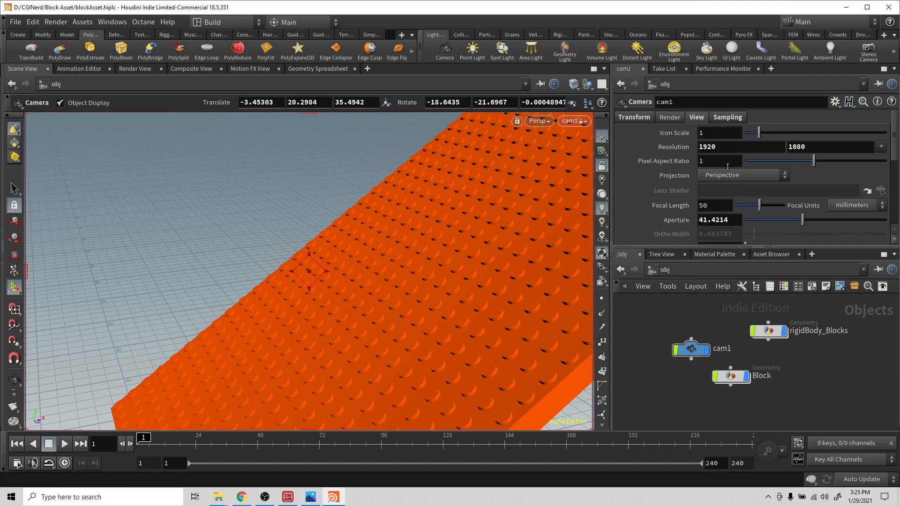
double_click(714, 206)
type("24")
key("Return")
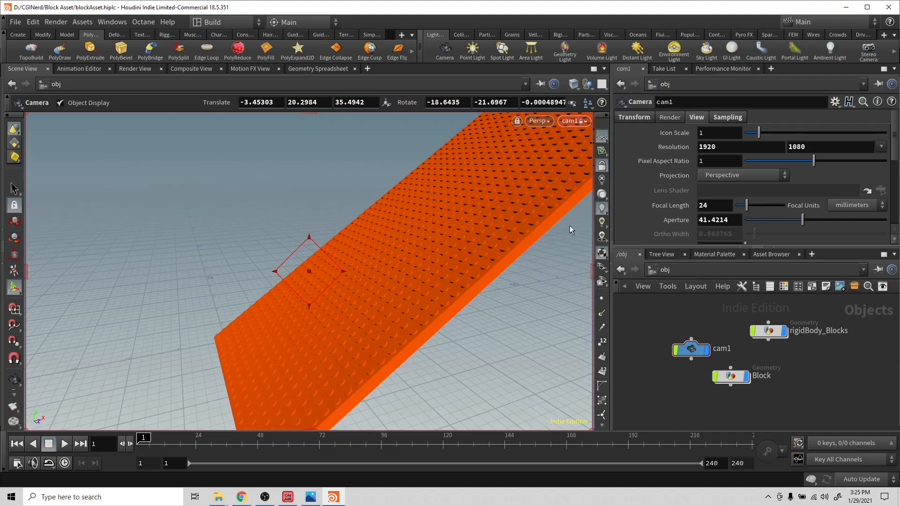
Move cam1 closer over the pegs, to about 10.3, 15.3, 19.9, and unlock the camera from the view
left_click_drag(524, 221, 486, 204, "alt")
middle_click_drag(486, 205, 550, 193, "alt")
right_click_drag(550, 192, 527, 203, "alt")
middle_click_drag(526, 203, 553, 187, "alt")
right_click_drag(553, 187, 525, 202)
middle_click_drag(525, 201, 634, 156)
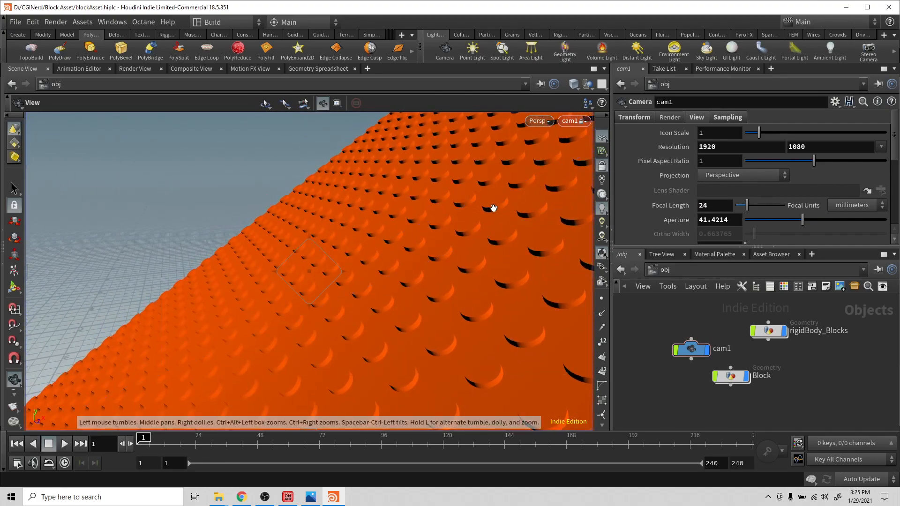
middle_click_drag(494, 208, 485, 199, "alt")
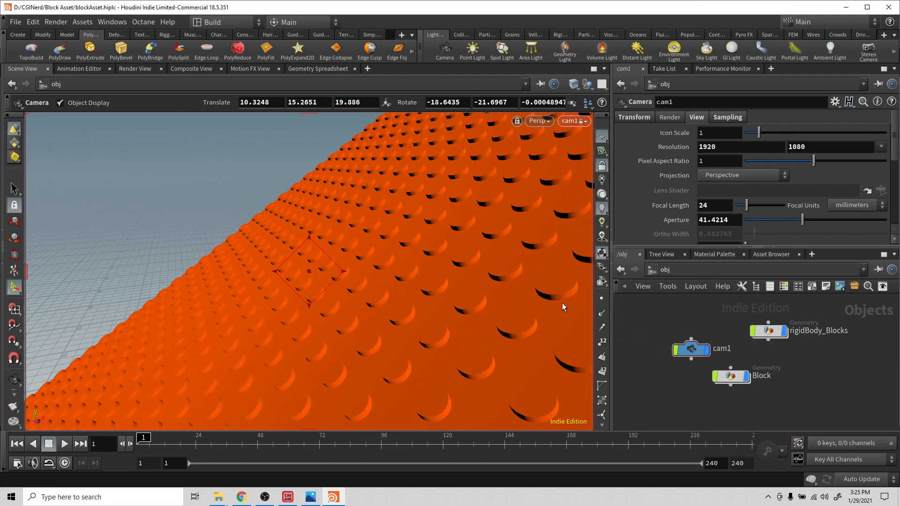
left_click(602, 165)
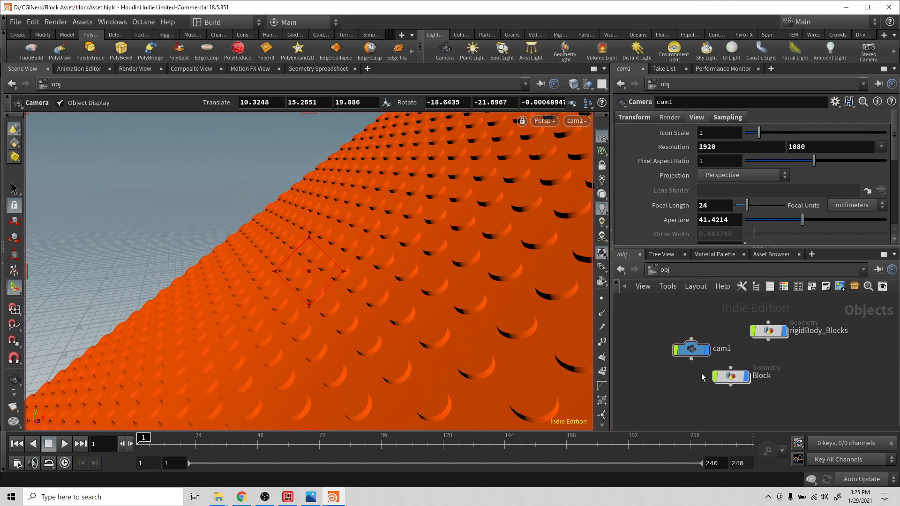
Duplicate the rigidBody_Blocks geometry node by copy and paste and place the copy below the original
left_click(731, 376)
left_click(769, 331)
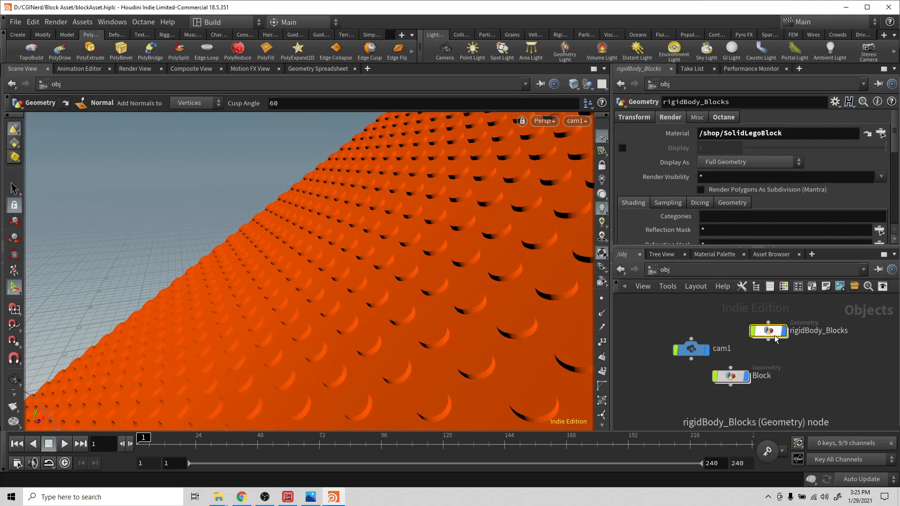
key("ctrl+c")
key("ctrl+v")
left_click_drag(772, 333, 786, 367)
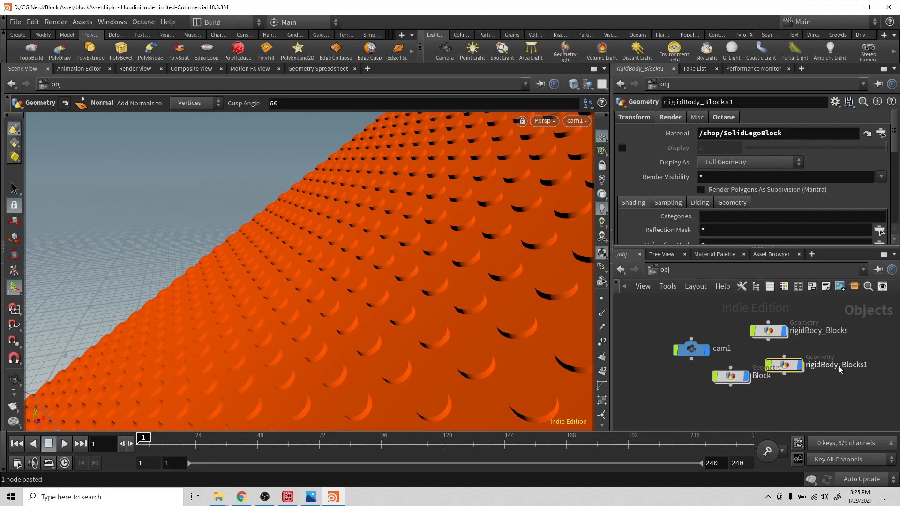
Rename the duplicated geometry node as skyBlock and move it clear of the Block node
double_click(833, 366)
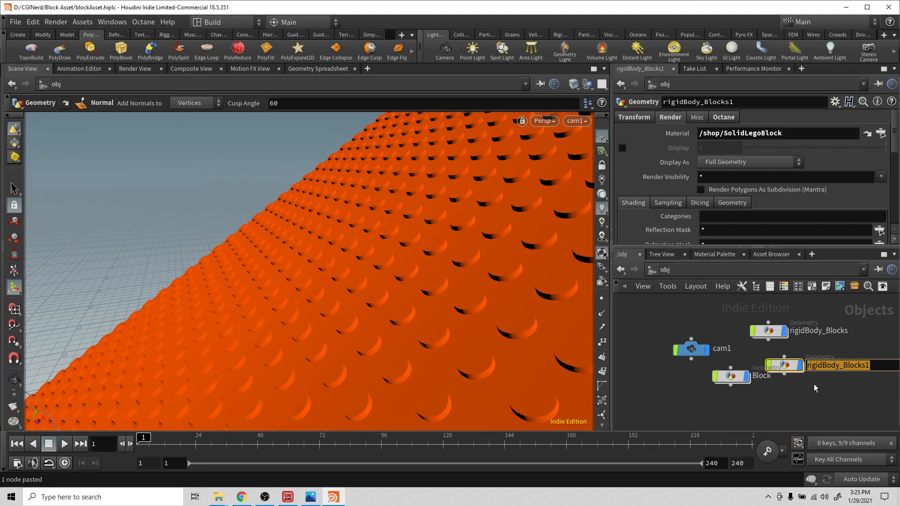
type("skyBlock")
key("Return")
left_click_drag(785, 367, 810, 368)
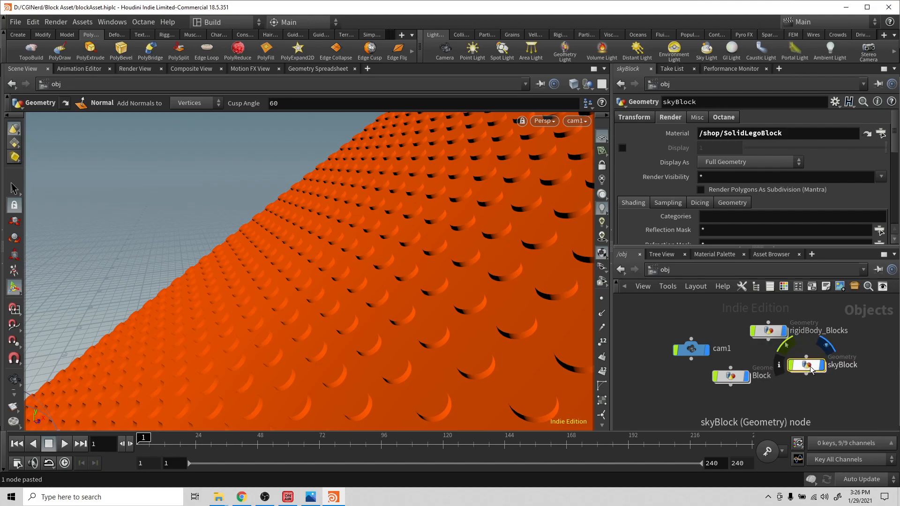
Inside the skyBlock geometry, set the blockControls color to sky blue with RGB 0, 0.561, 1
left_click_drag(516, 212, 520, 238)
scroll(519, 237, "down", 4)
middle_click_drag(502, 250, 520, 169)
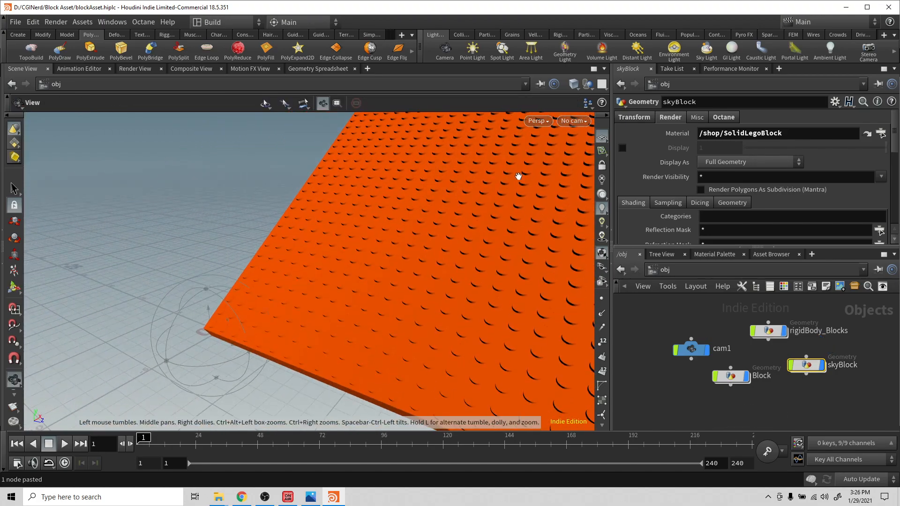
double_click(806, 365)
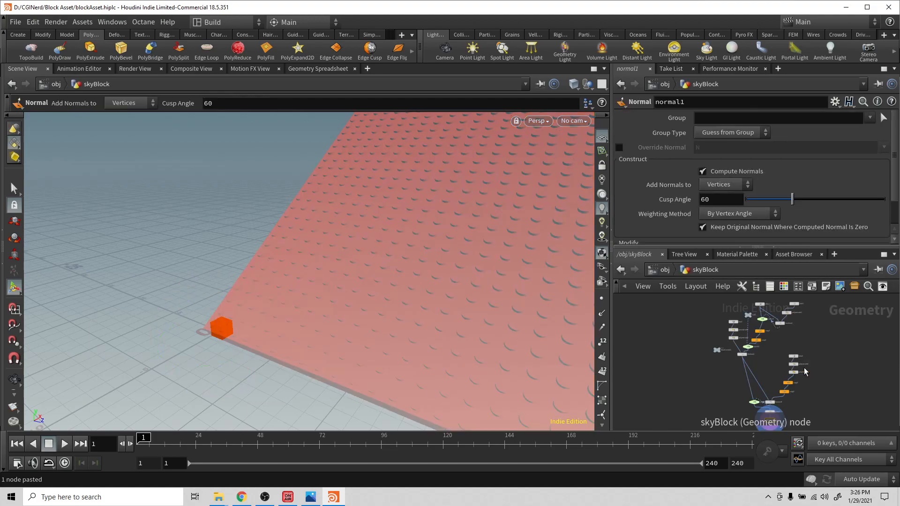
left_click(717, 350)
left_click(707, 233)
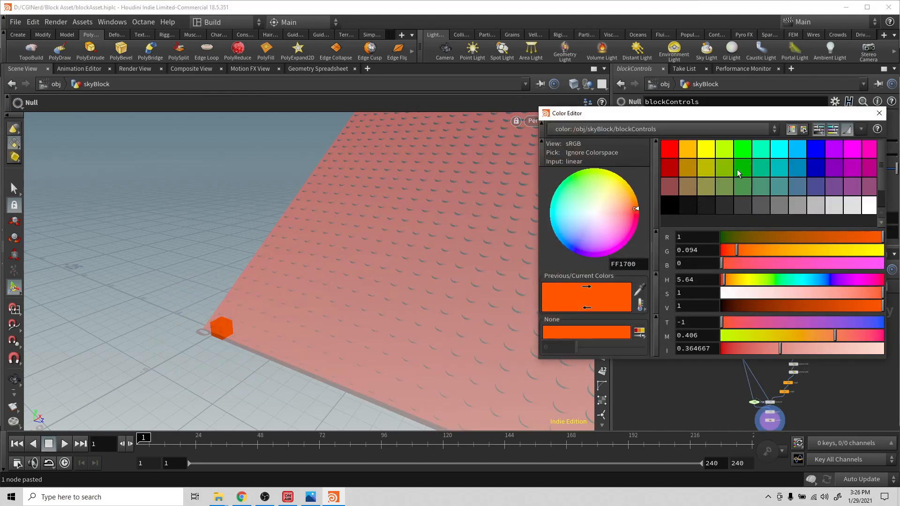
left_click(780, 149)
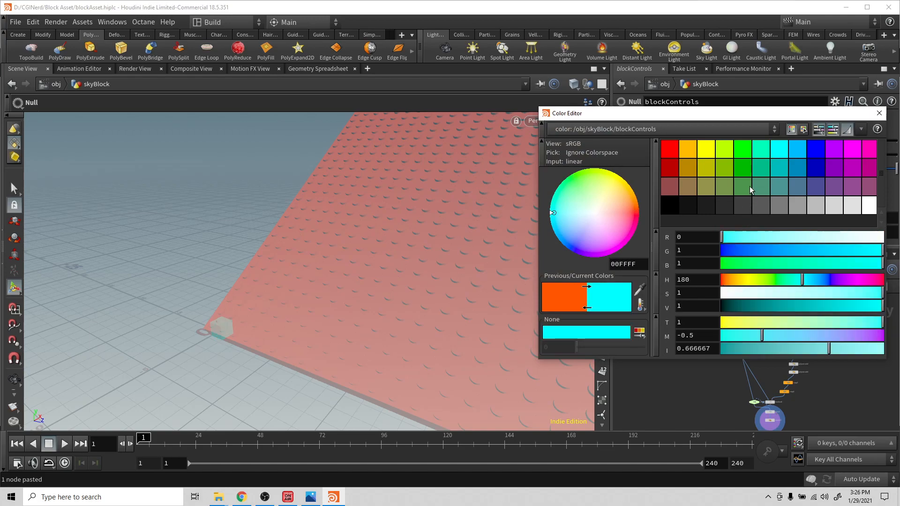
left_click_drag(805, 252, 812, 251)
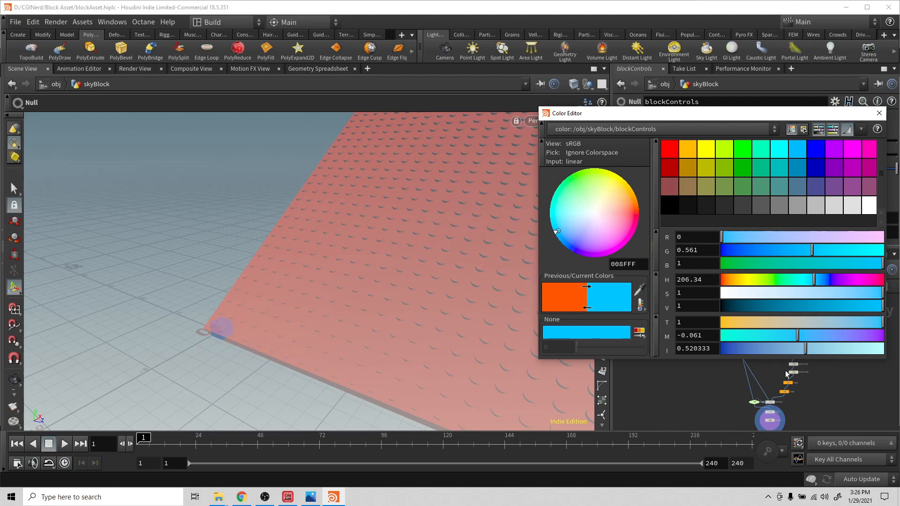
left_click(879, 113)
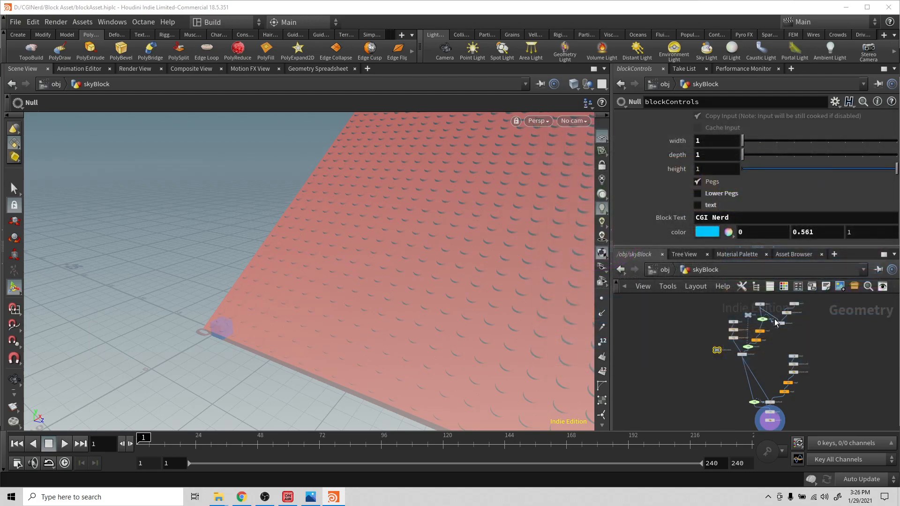
Set the sky block's width and depth to 10 each on blockControls
left_click(717, 140)
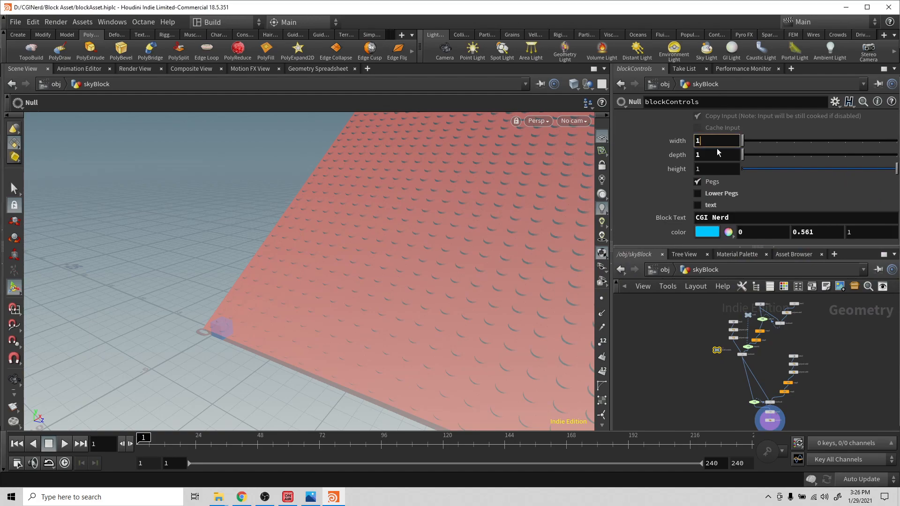
type("0")
key("Tab")
key("Return")
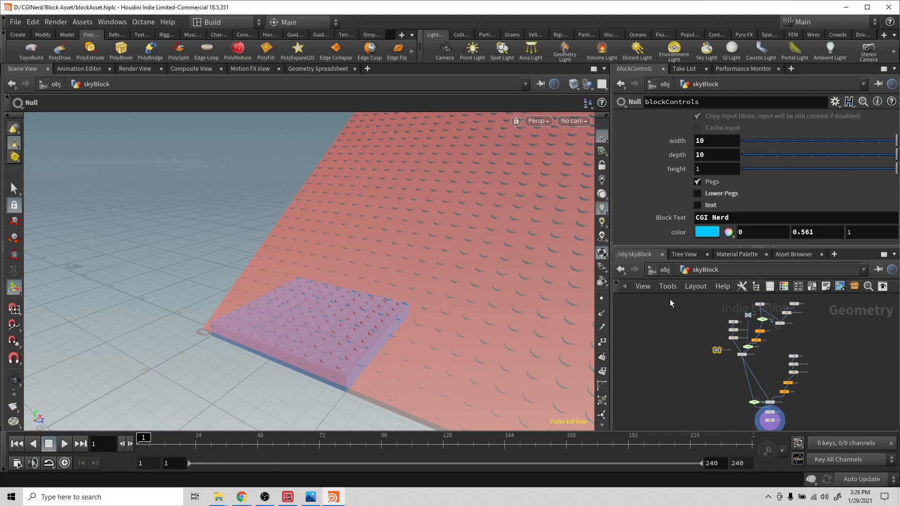
Add a Transform node after normal1 in the skyBlock network and make it the displayed node
key("f")
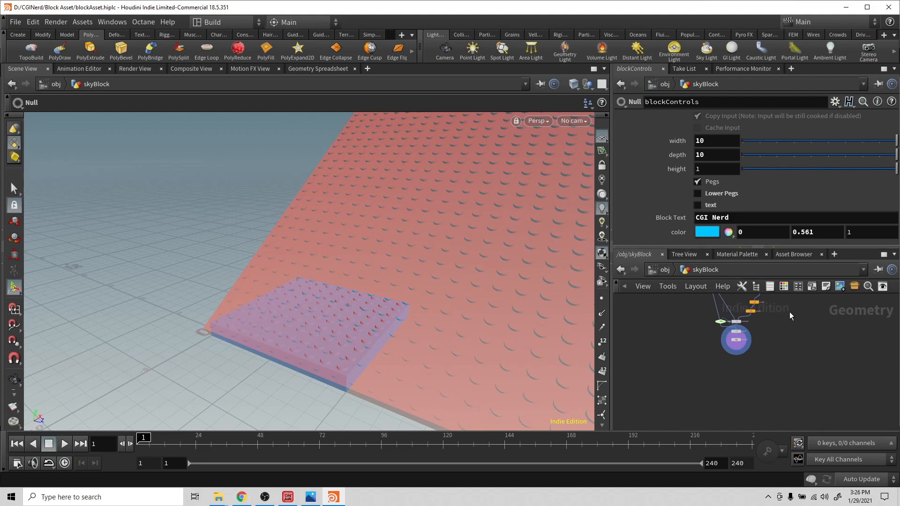
left_click(749, 317)
key("Tab")
type("trans")
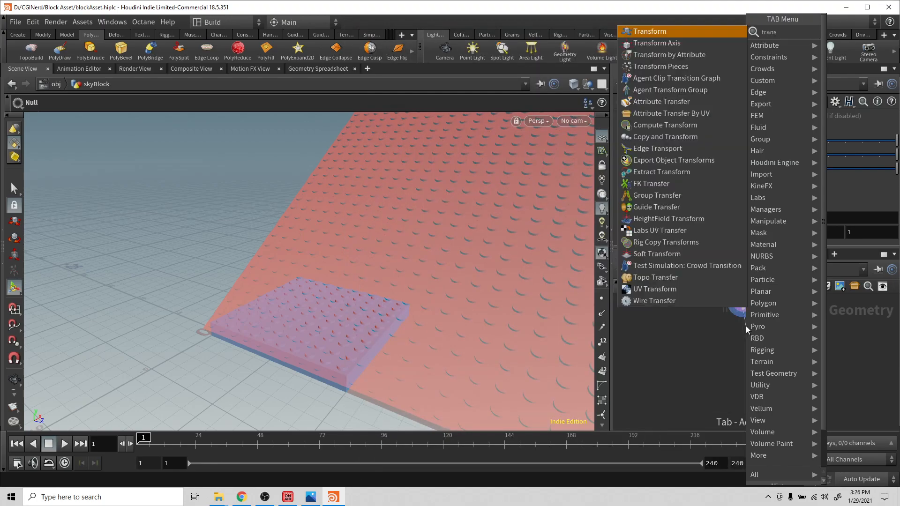
key("Return")
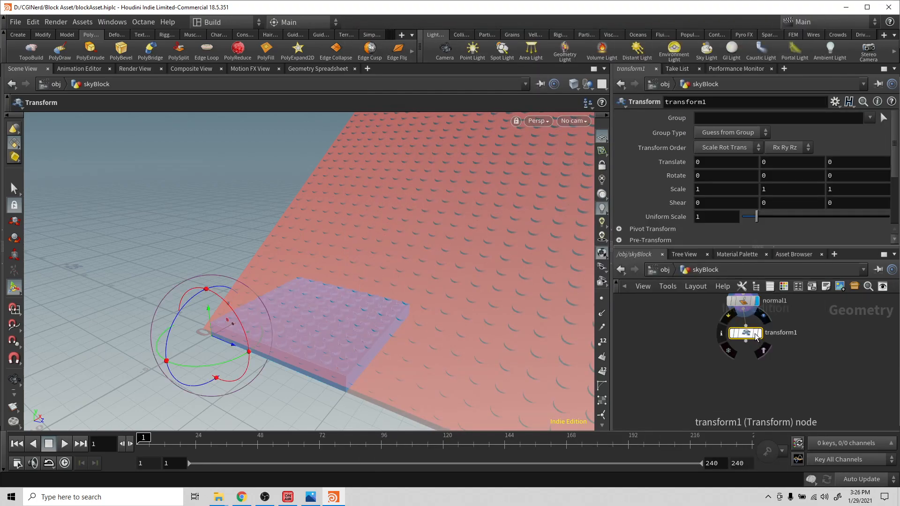
left_click(759, 333)
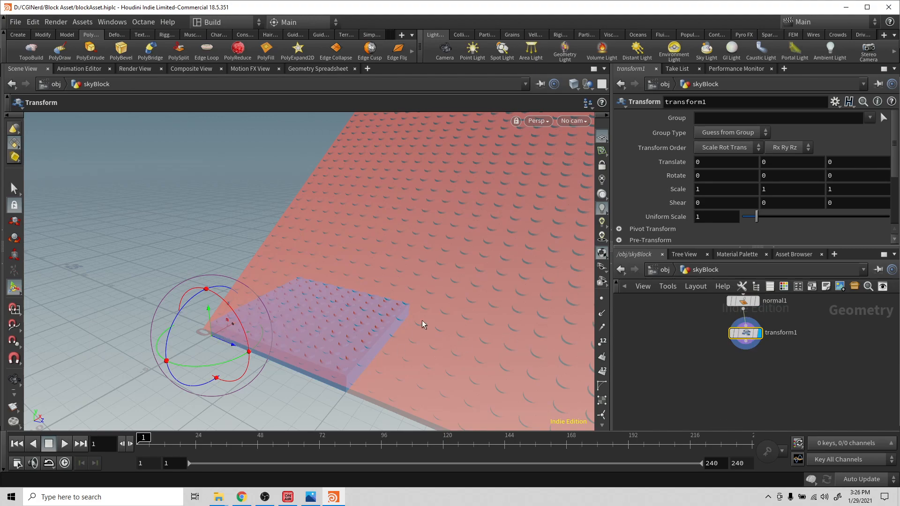
Stand the sky block upright by setting its X rotation to 90 degrees on the Transform node
left_click_drag(233, 322, 215, 364)
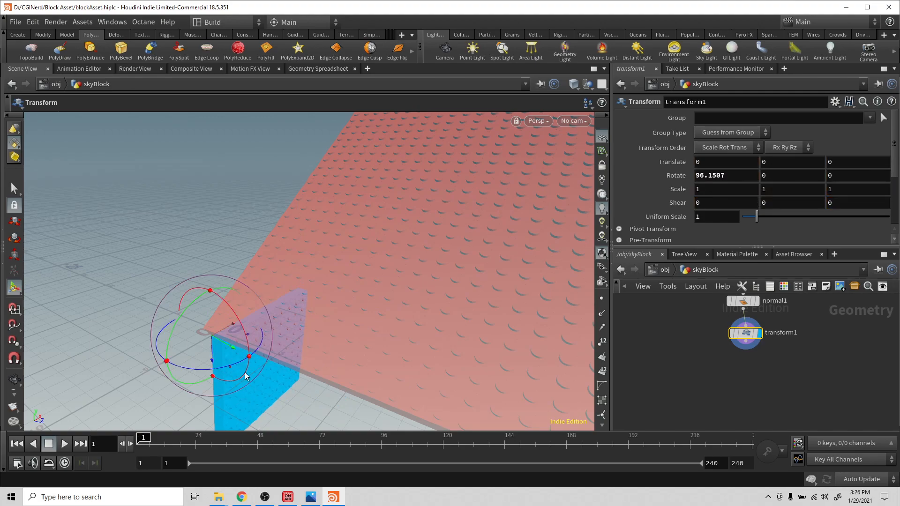
left_click(715, 179)
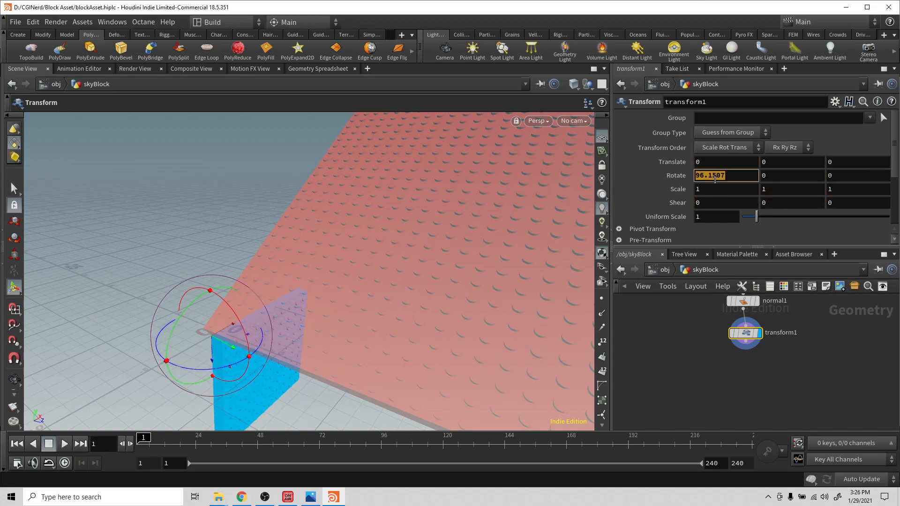
type("90")
key("Return")
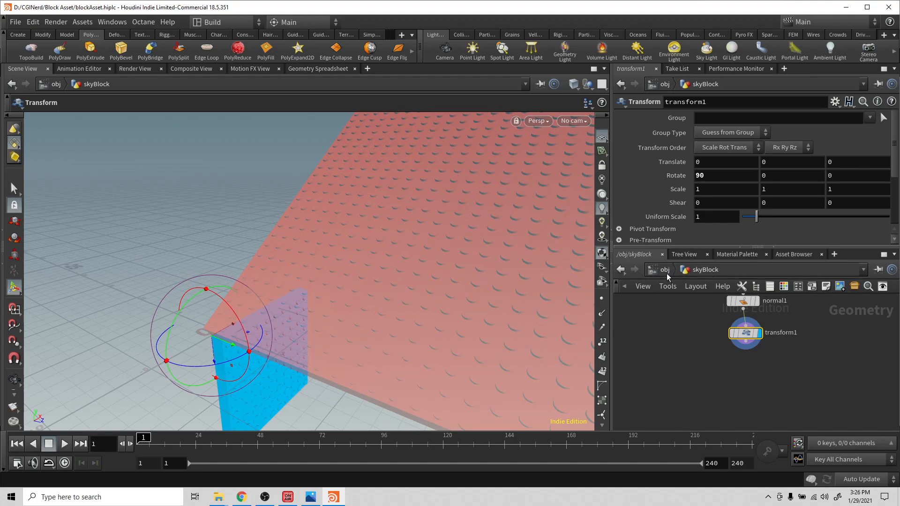
Look through cam1 and translate the sky block behind the tilted base, to 2.6, 18.5, -1.8
left_click(572, 121)
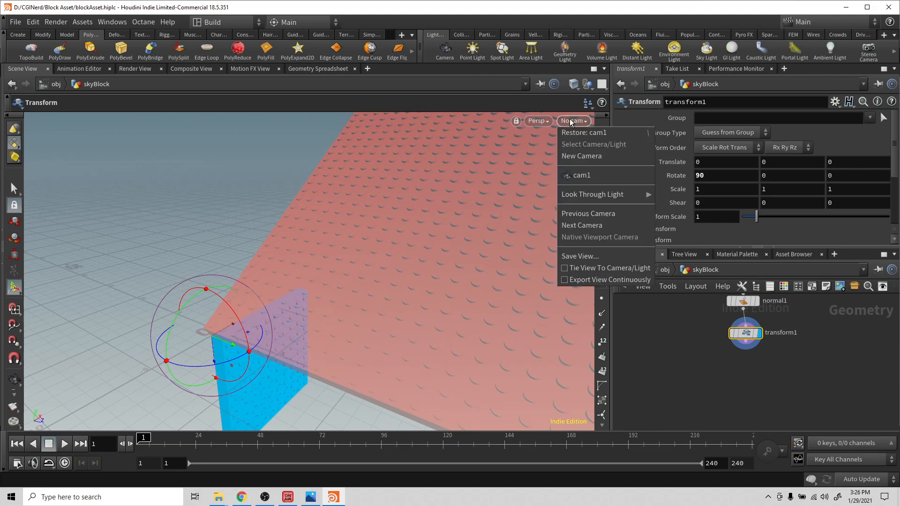
left_click(589, 176)
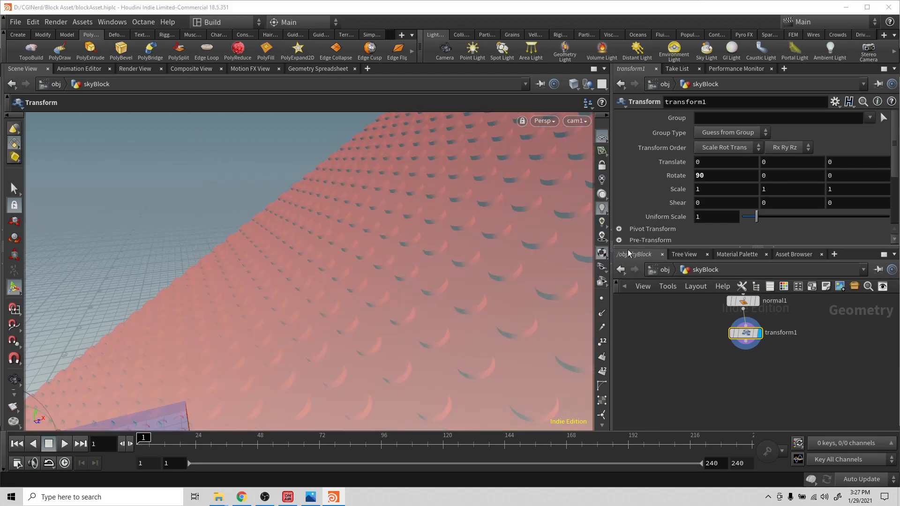
middle_click_drag(781, 170, 721, 166)
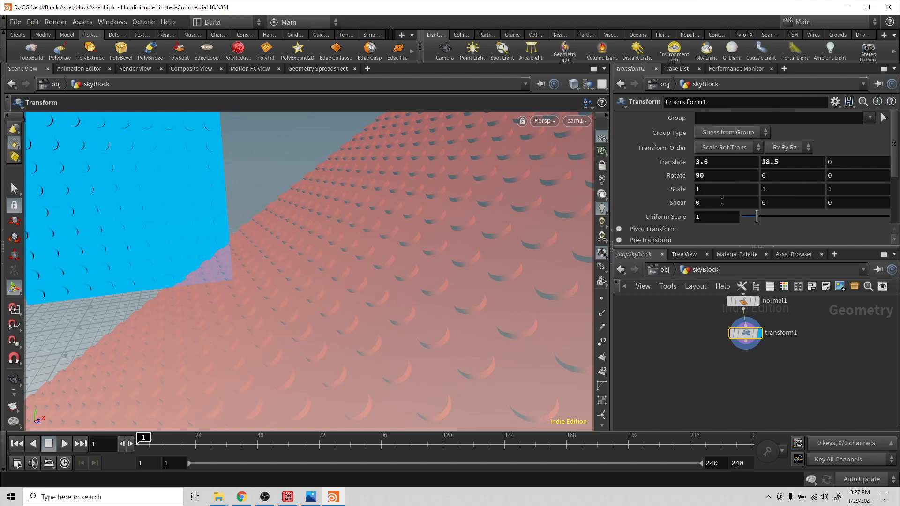
middle_click_drag(791, 320, 814, 397)
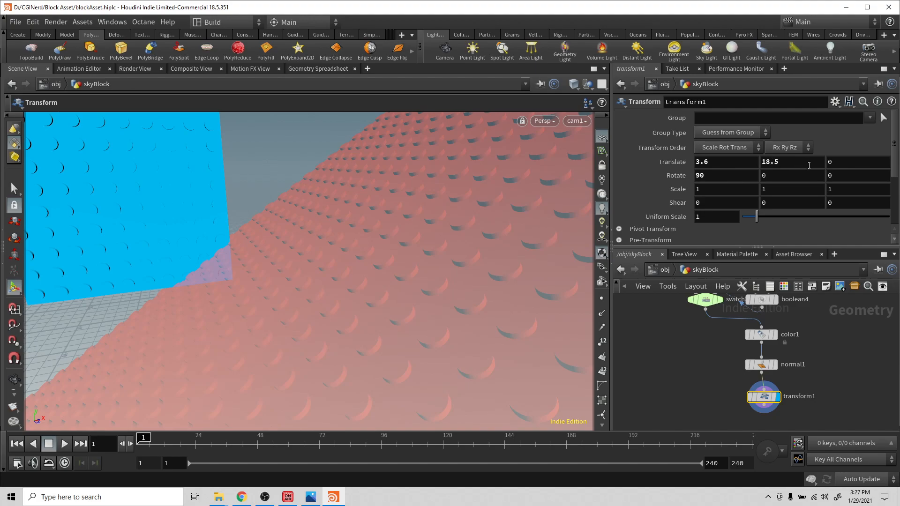
middle_click_drag(845, 163, 753, 166)
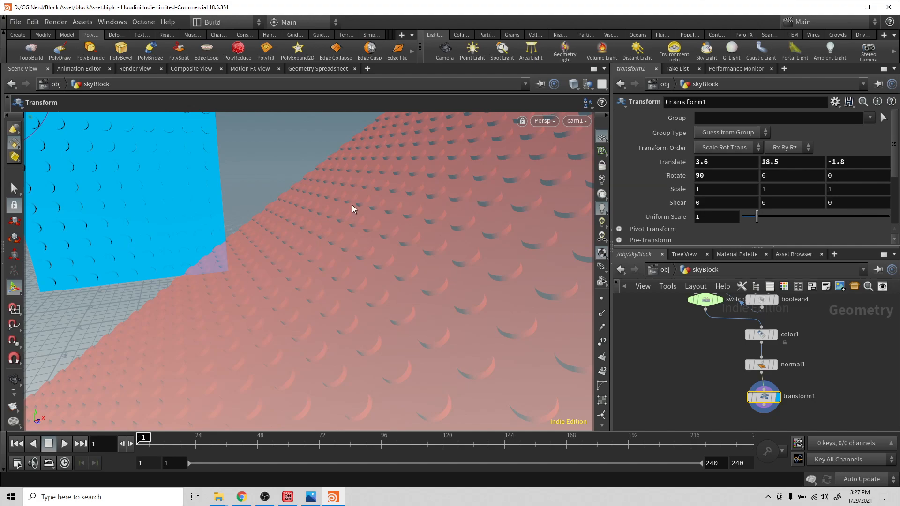
middle_click_drag(752, 163, 745, 167)
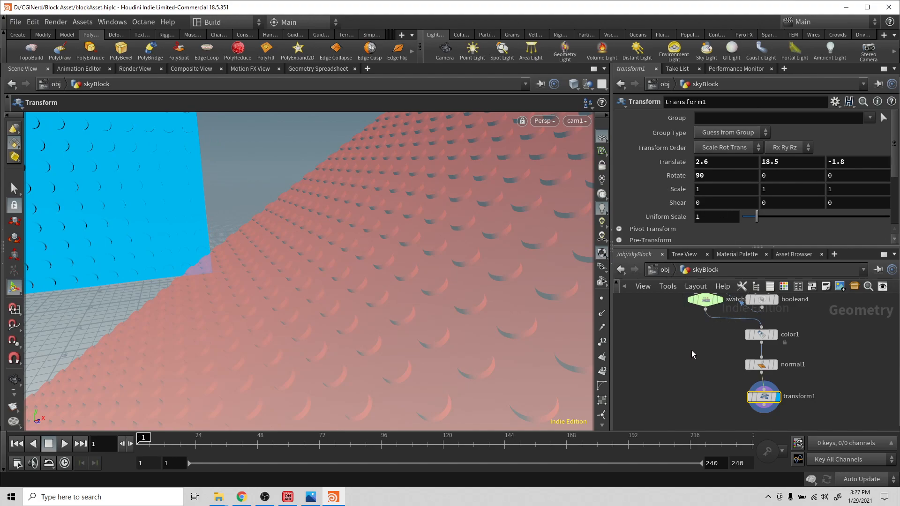
Enlarge the sky block to a width of 25 and a depth of 25 on blockControls
scroll(691, 350, "down", 5)
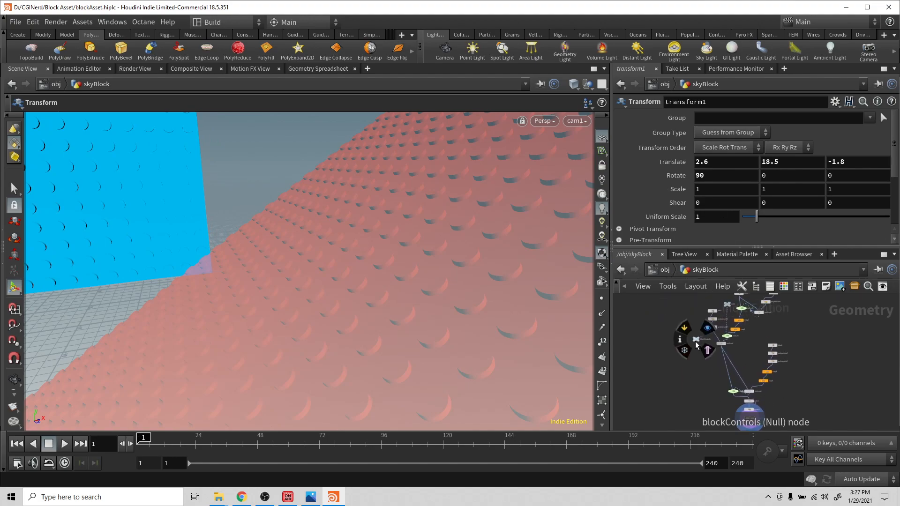
left_click(696, 340)
left_click(715, 142)
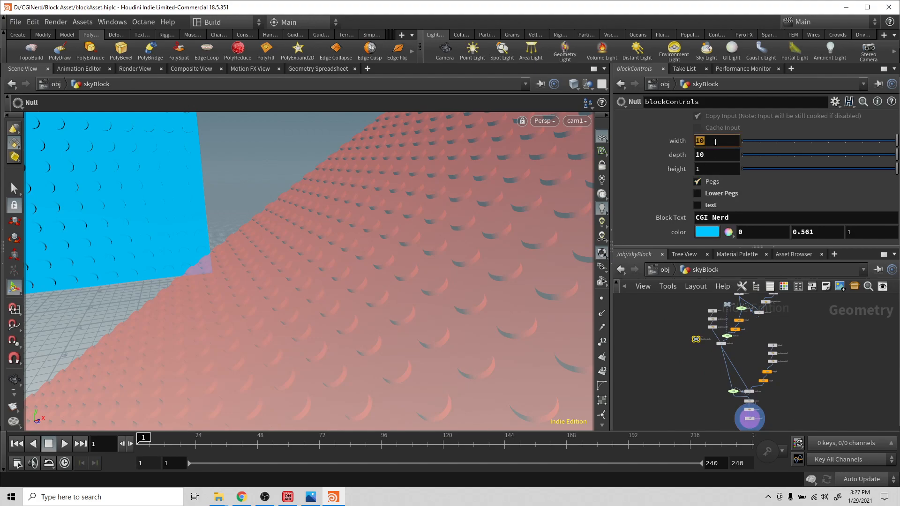
type("25")
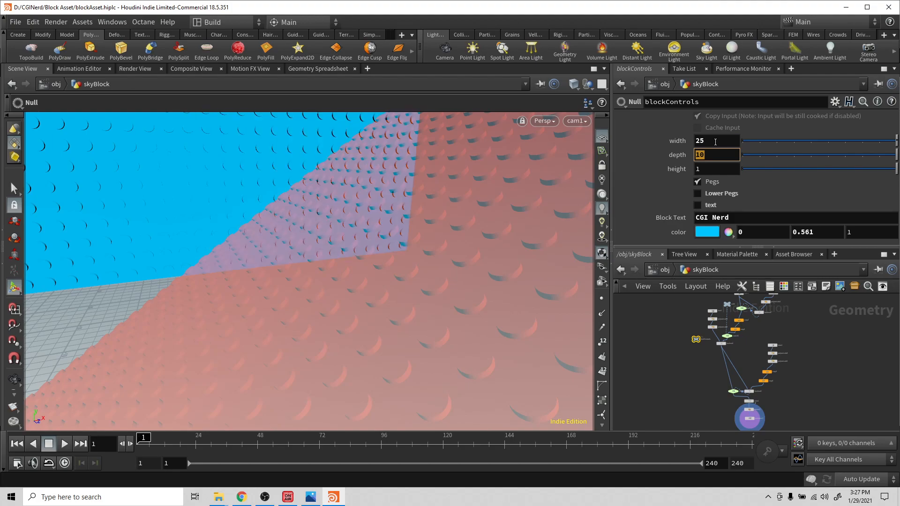
type("25")
key("Tab")
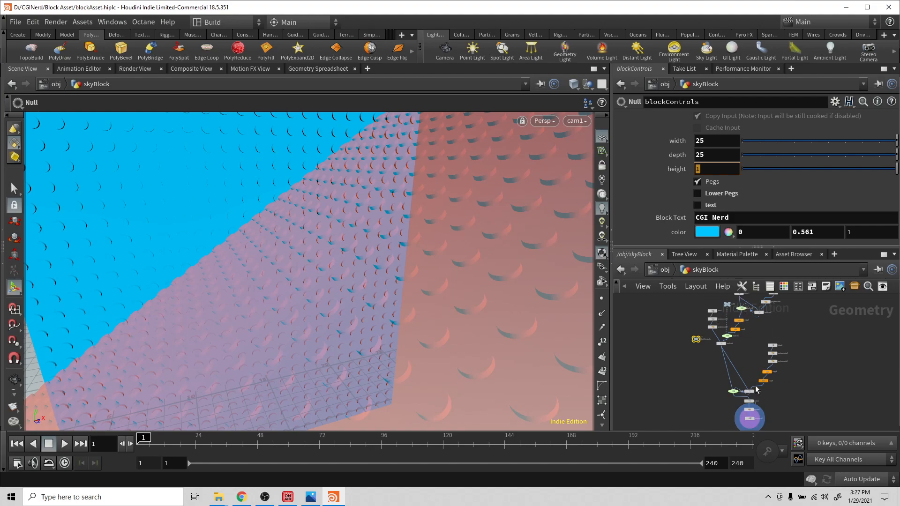
Reframe cam1 slightly with the camera locked to the view and translate the sky block to -3.2, 20.5, -1.8
left_click(749, 420)
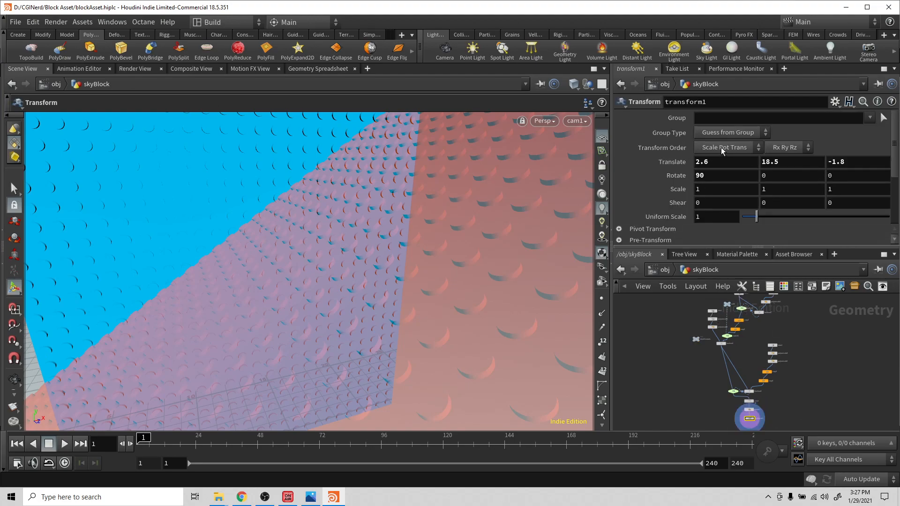
middle_click_drag(722, 162, 634, 161)
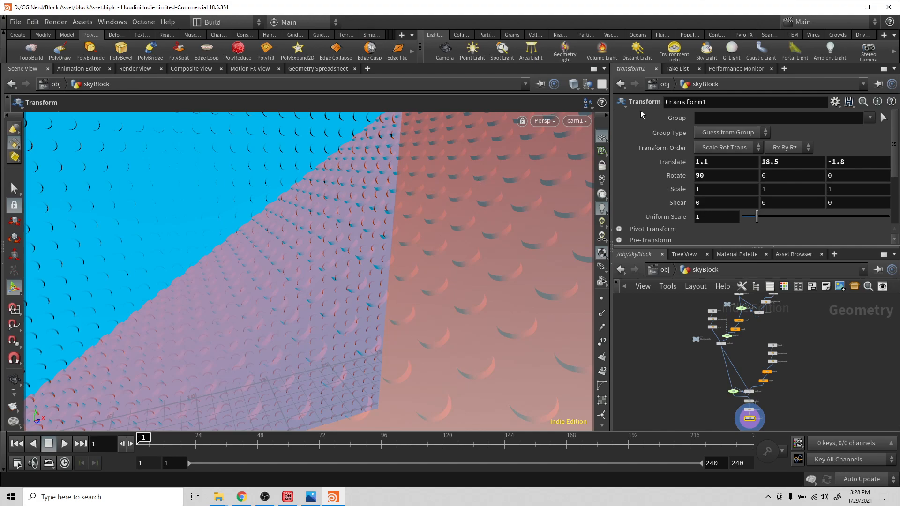
key("Escape")
left_click_drag(443, 158, 401, 158)
key("t")
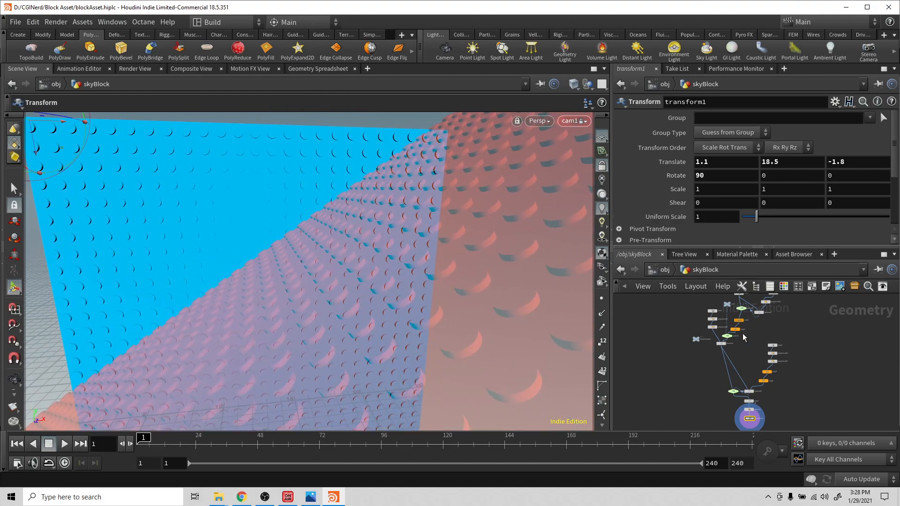
middle_click_drag(697, 165, 469, 188)
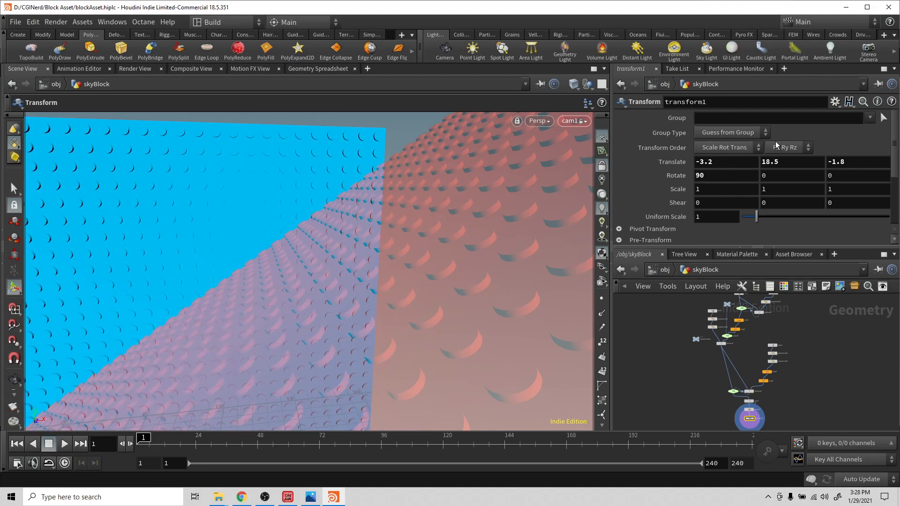
mouse_move(783, 166)
middle_mouse_down()
mouse_move(786, 151)
mouse_move(830, 151)
mouse_move(792, 152)
middle_mouse_up()
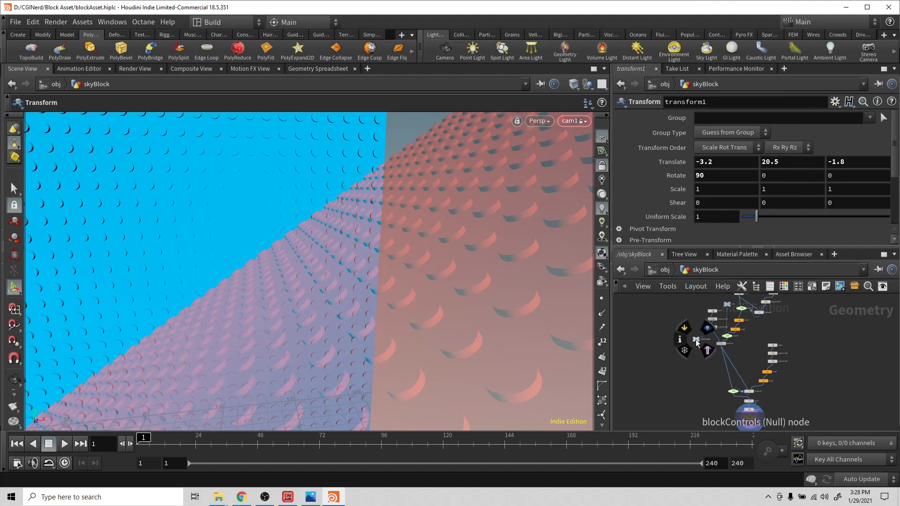
Try a width of 10 for the sky block on blockControls and settle on a width of 35
left_click(696, 339)
double_click(719, 144)
type("10")
key("Return")
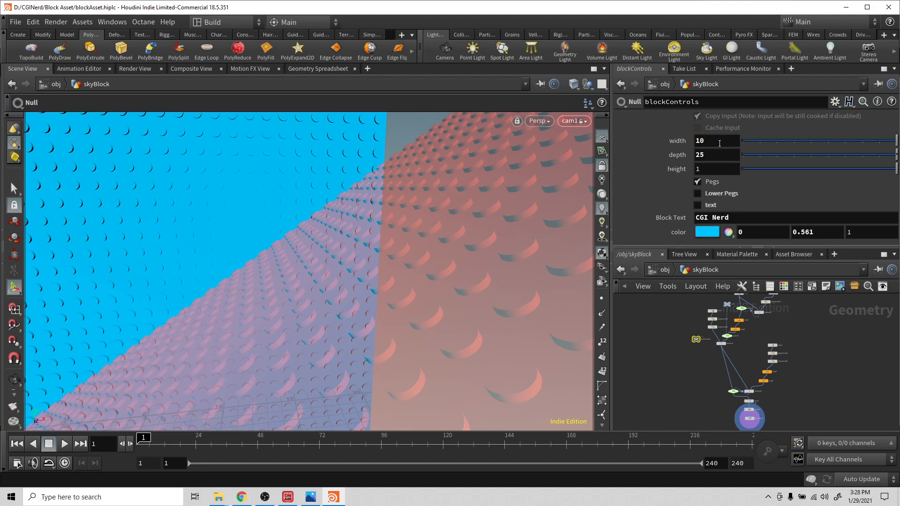
double_click(725, 141)
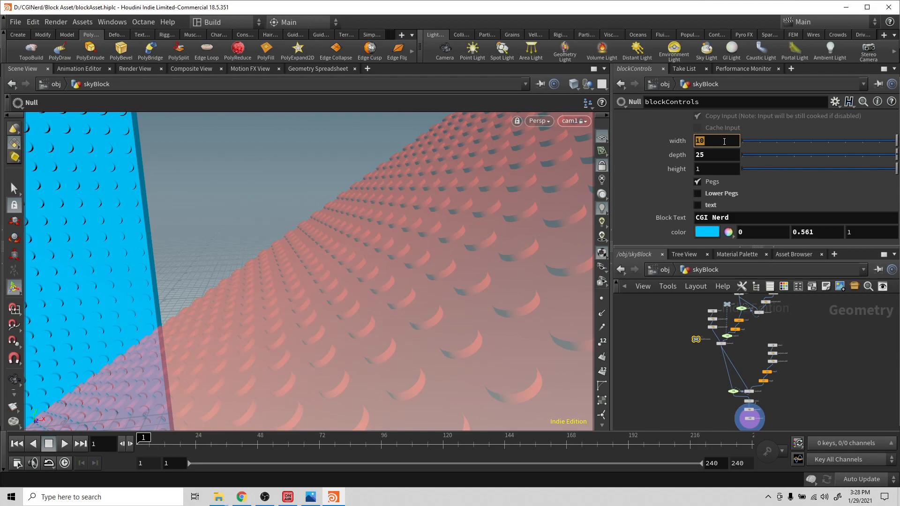
type("35")
key("Return")
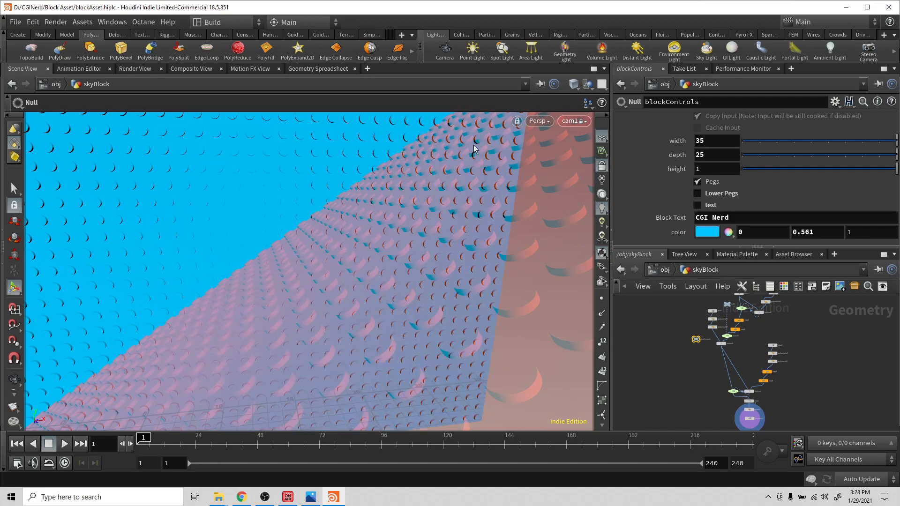
Unlock the camera from the view and leave cam1 to examine the sky block against the tilted base from farther away
left_click(602, 167)
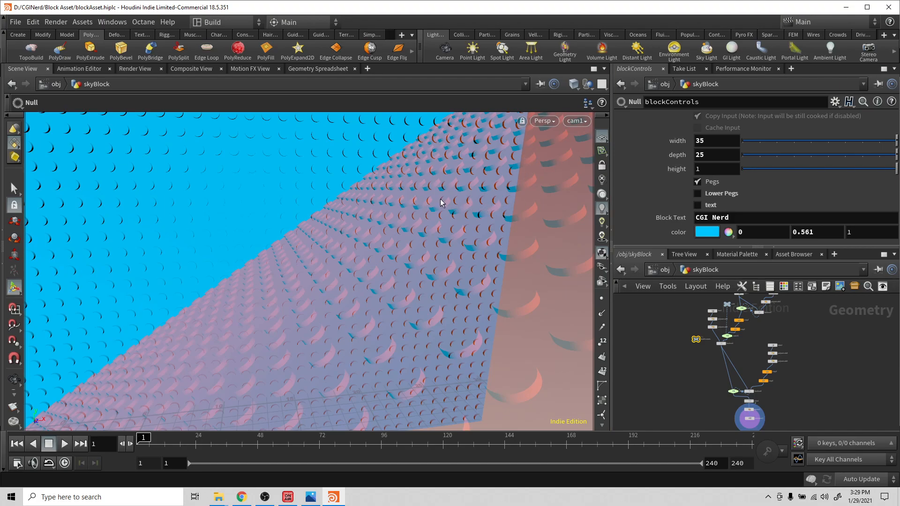
key("Escape")
left_click_drag(418, 187, 441, 197)
scroll(442, 197, "down", 10)
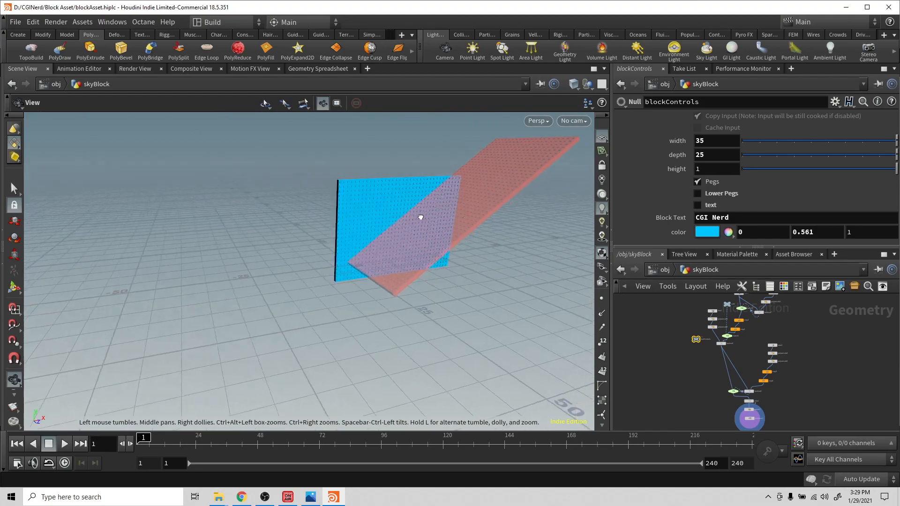
Leave the skyBlock network for the object level and open the rigidBody_Blocks geometry network
left_click_drag(367, 220, 420, 235)
key("Return")
left_click(665, 270)
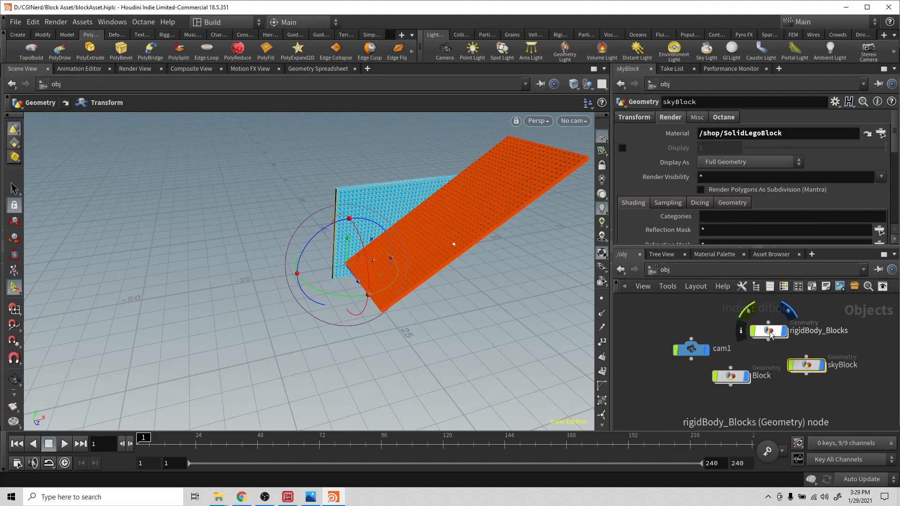
left_click(770, 332)
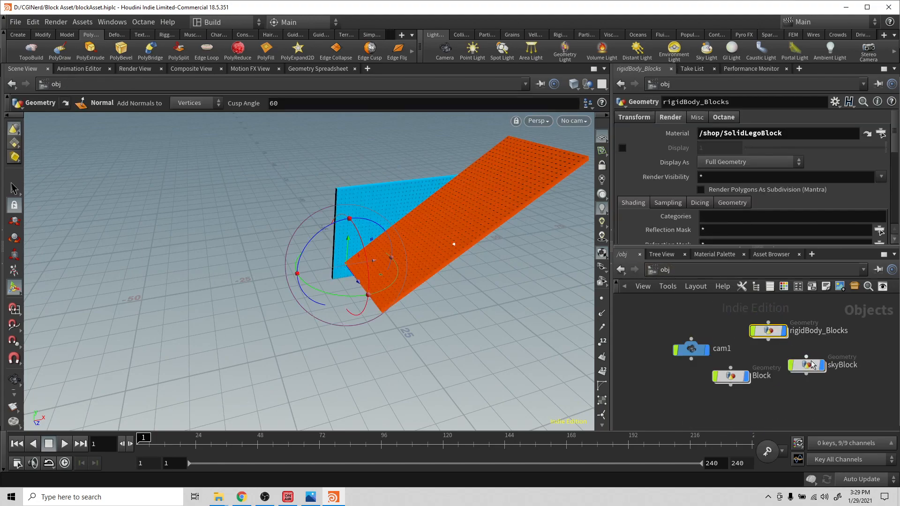
mouse_move(734, 380)
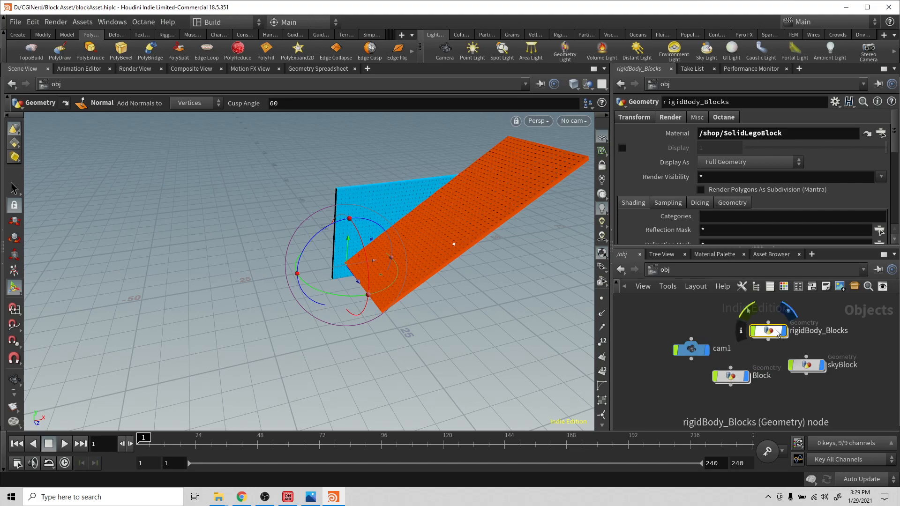
double_click(764, 331)
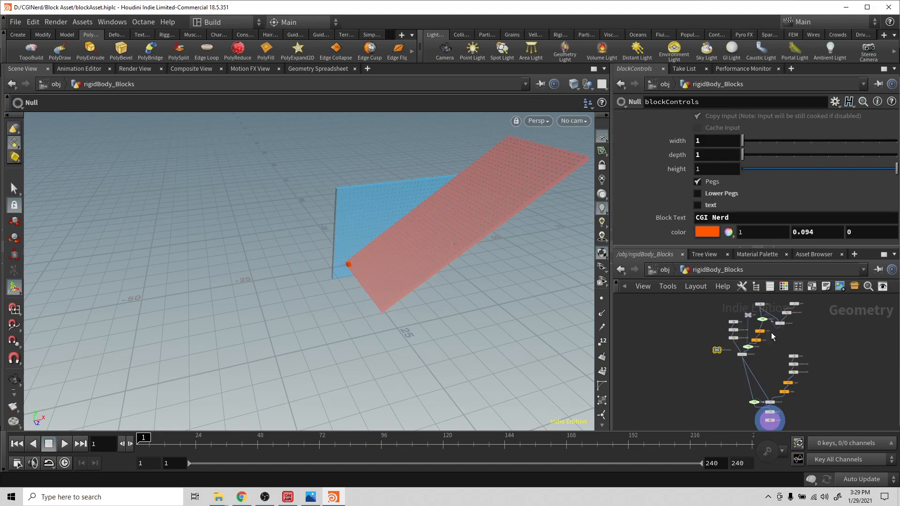
Move the blockControls node down beside the final nodes of the rigidBody_Blocks network
scroll(752, 344, "up", 6)
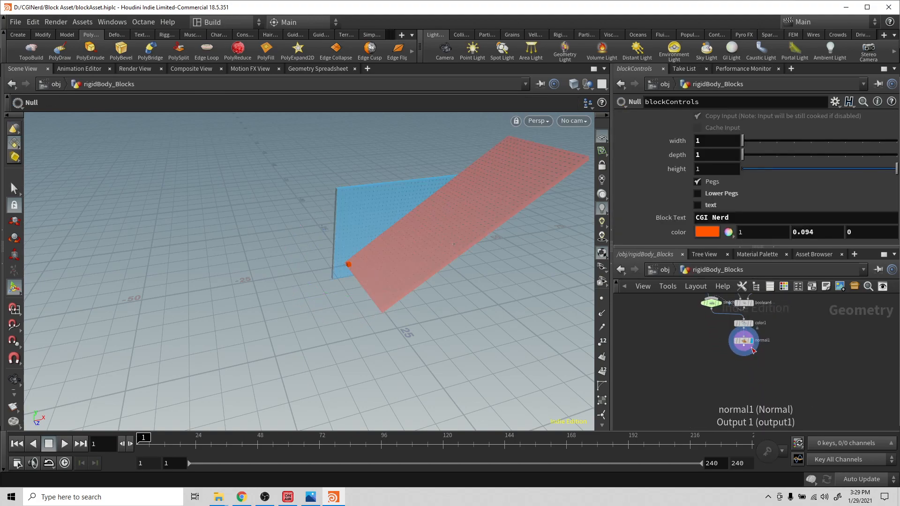
scroll(755, 345, "down", 4)
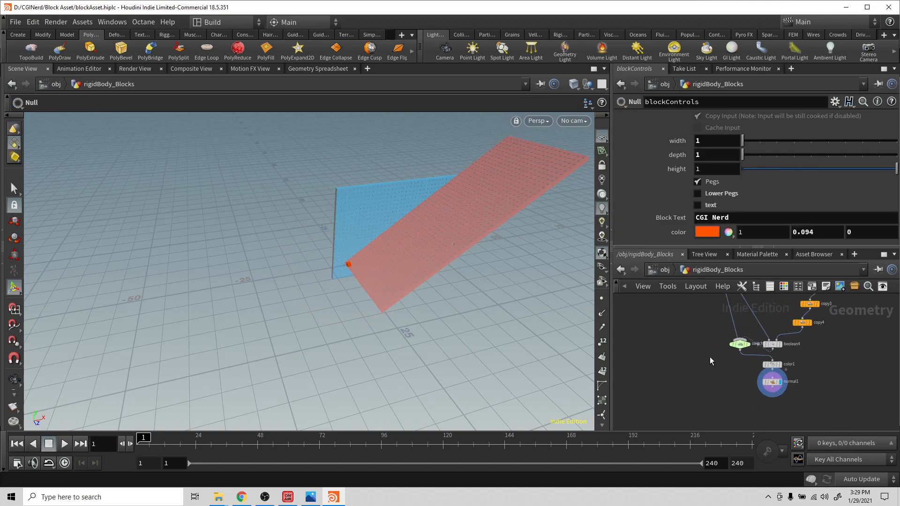
middle_click_drag(687, 336, 686, 415)
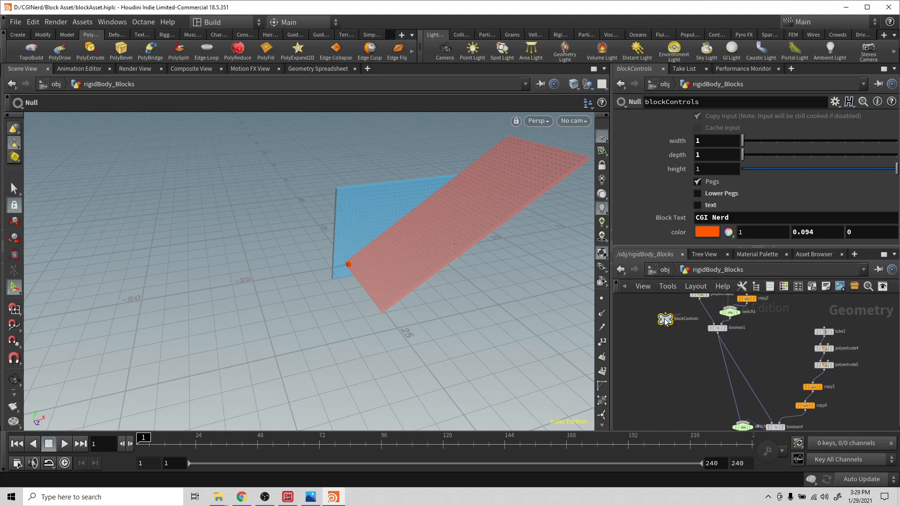
scroll(666, 348, "down", 3)
middle_click_drag(679, 351, 667, 323)
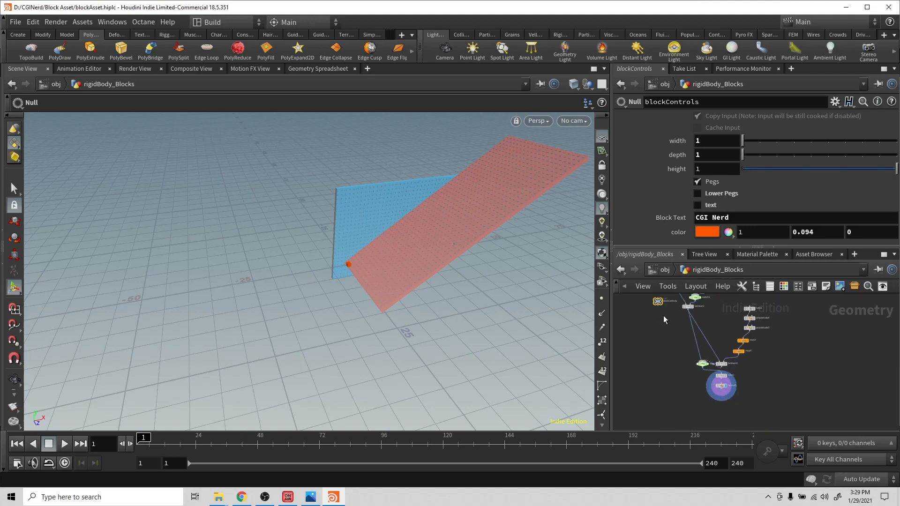
left_click_drag(658, 299, 650, 361)
Try a width of 4 and a depth of 4 for the rigid-body block on blockControls
left_click(712, 140)
key("Tab")
type("4")
key("Tab")
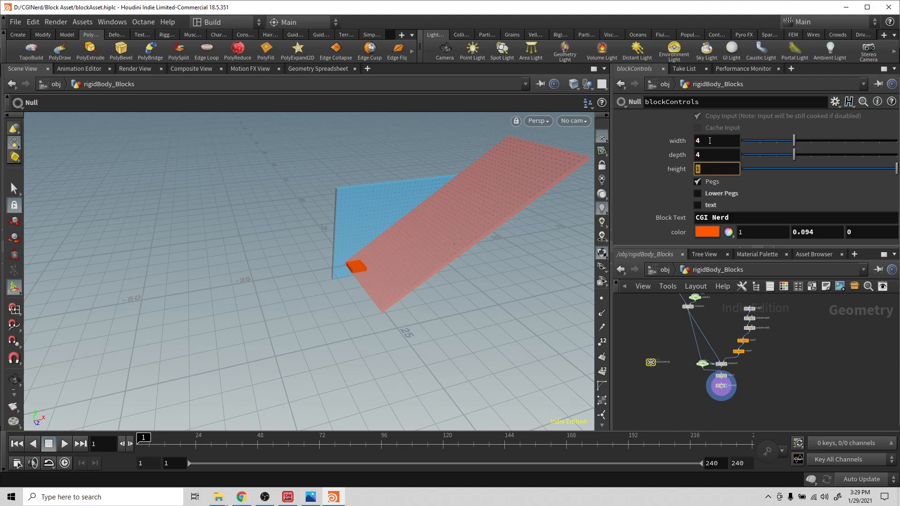
Set the rigid-body block's width to 2 and depth to 2 on blockControls
left_click(722, 141)
type("2")
key("Tab")
type("2")
key("Tab")
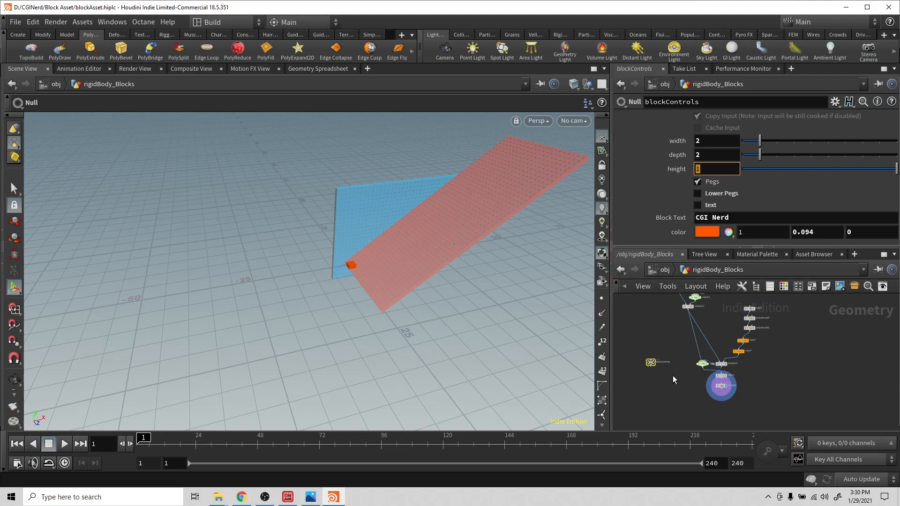
Add a Sphere node beside the block network and set its center to 37, 29.5, 0 above the tilted base
scroll(677, 393, "up", 5)
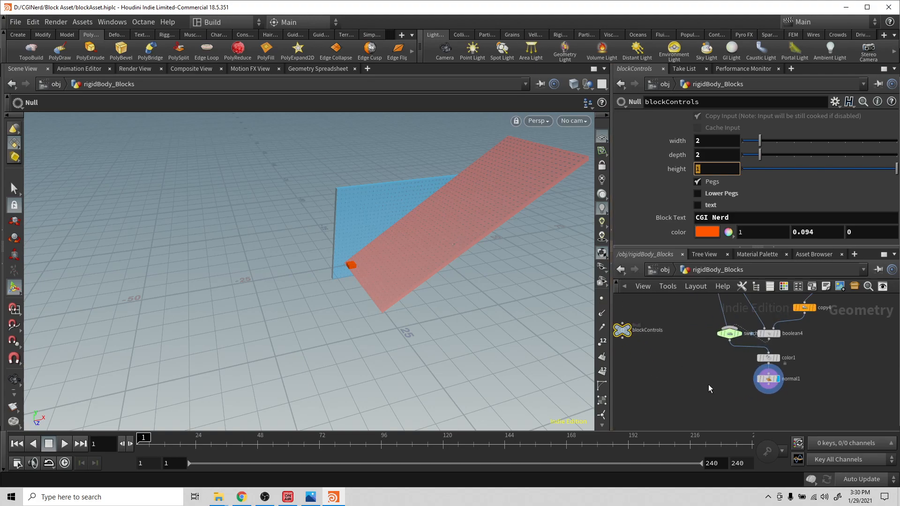
key("Tab")
type("sphe")
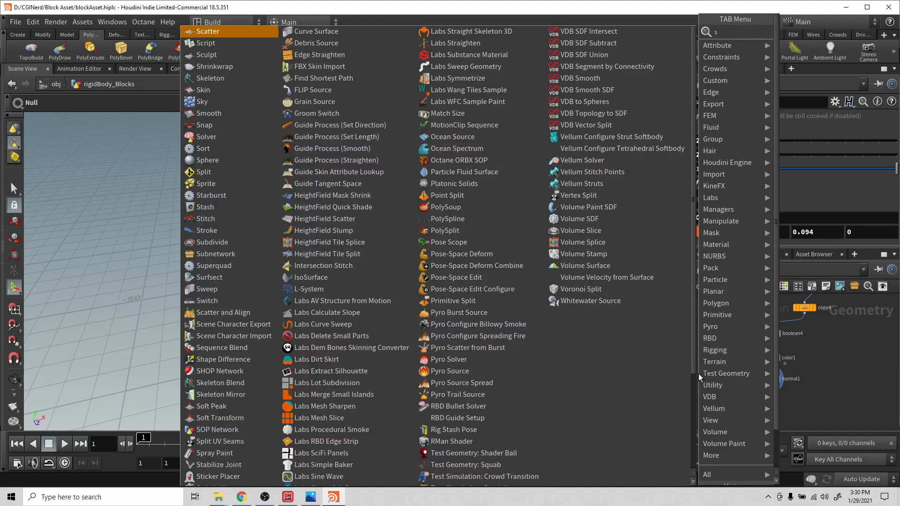
key("Return")
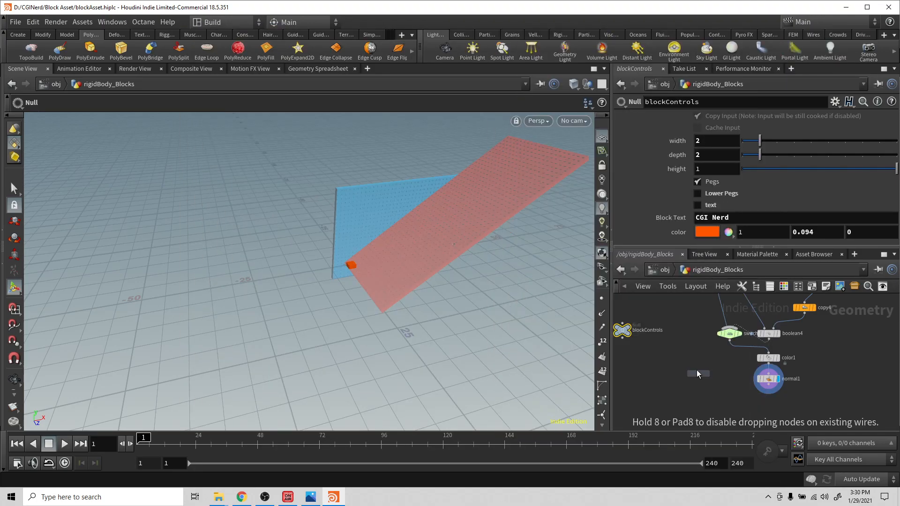
left_click(674, 365)
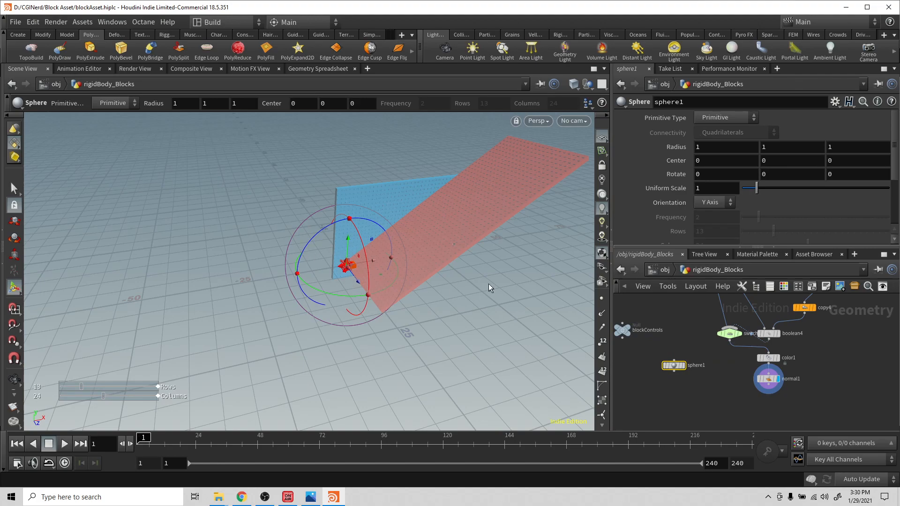
middle_click_drag(780, 161, 539, 234)
mouse_move(713, 161)
middle_mouse_down()
mouse_move(84, 183)
mouse_move(384, 186)
mouse_move(713, 164)
middle_mouse_up()
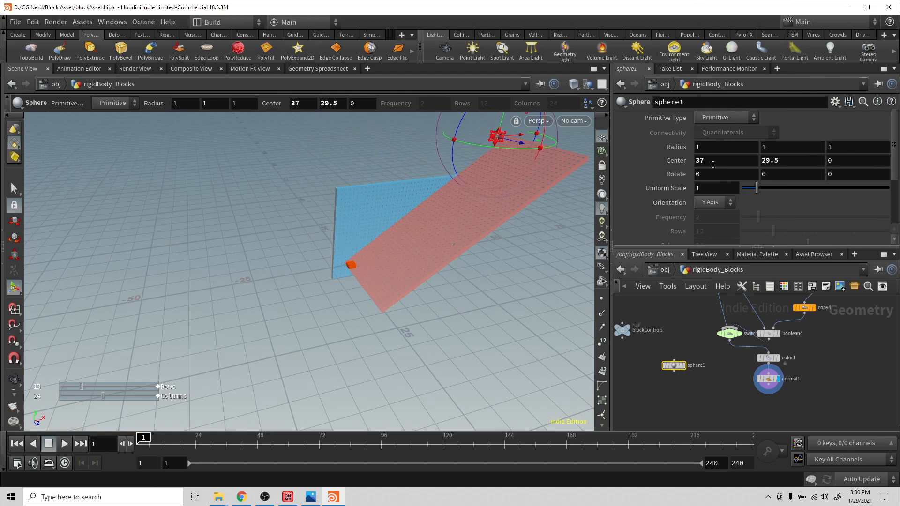
Change the sphere's primitive type to Polygon and enlarge its radius to 8.8 on all axes
left_click(711, 117)
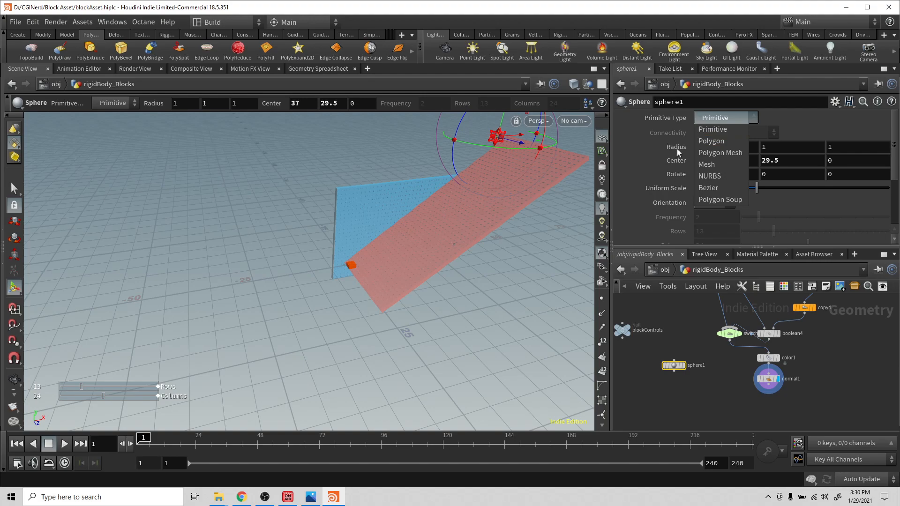
left_click(712, 141)
middle_click_drag(683, 149, 765, 160)
Reposition the sphere over the upper end of the tilted base with its center at 28.5, 35.5, 9.5
left_click_drag(468, 201, 662, 191, "alt")
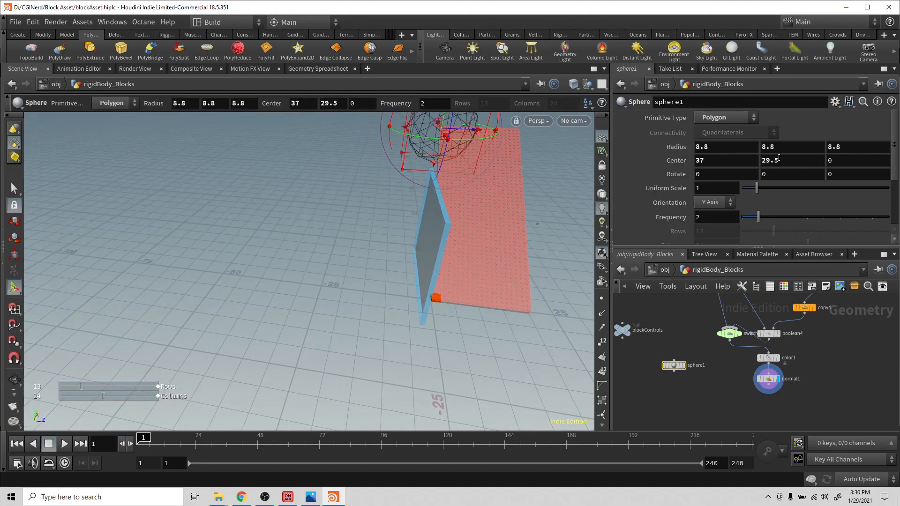
middle_click_drag(845, 161, 884, 160)
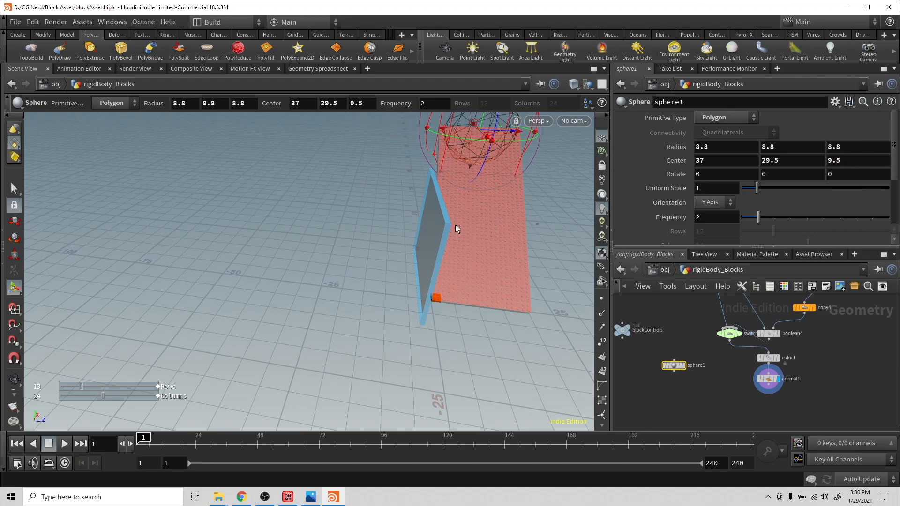
left_click_drag(539, 213, 412, 231, "alt")
middle_click_drag(729, 164, 283, 174)
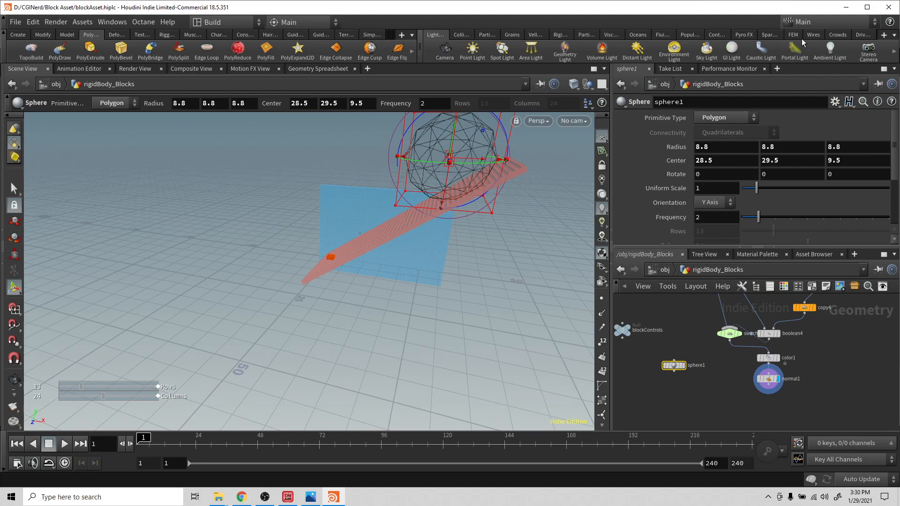
middle_click_drag(784, 160, 833, 155)
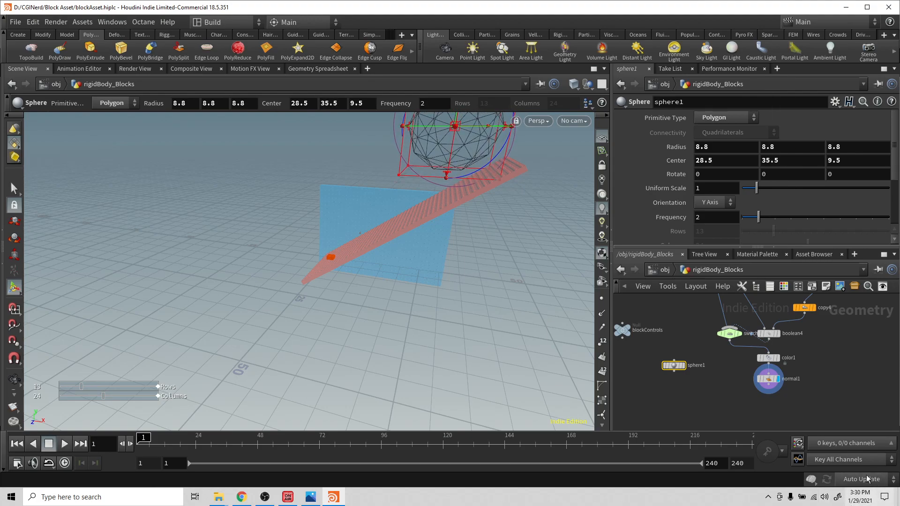
Add an IsoOffset node fed by the sphere and display its fog volume
left_click(674, 371)
left_click(716, 397)
type("is")
key("Return")
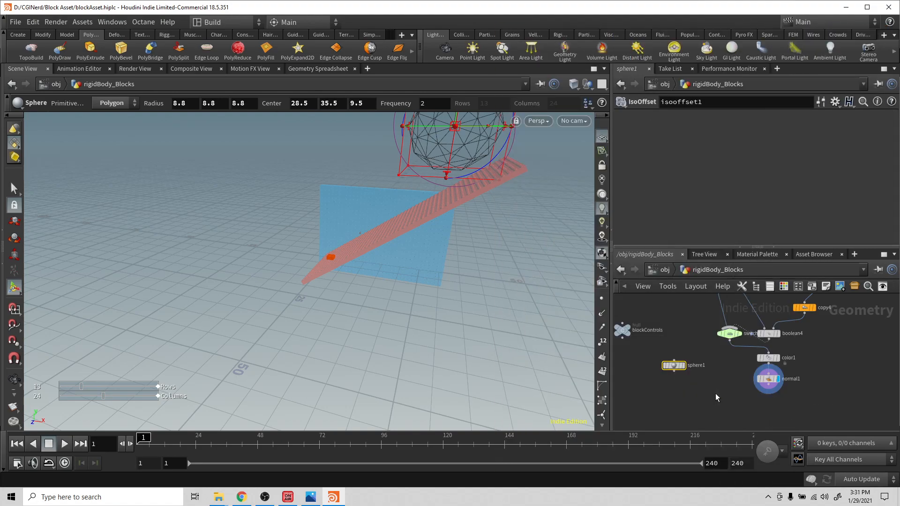
left_click(716, 394)
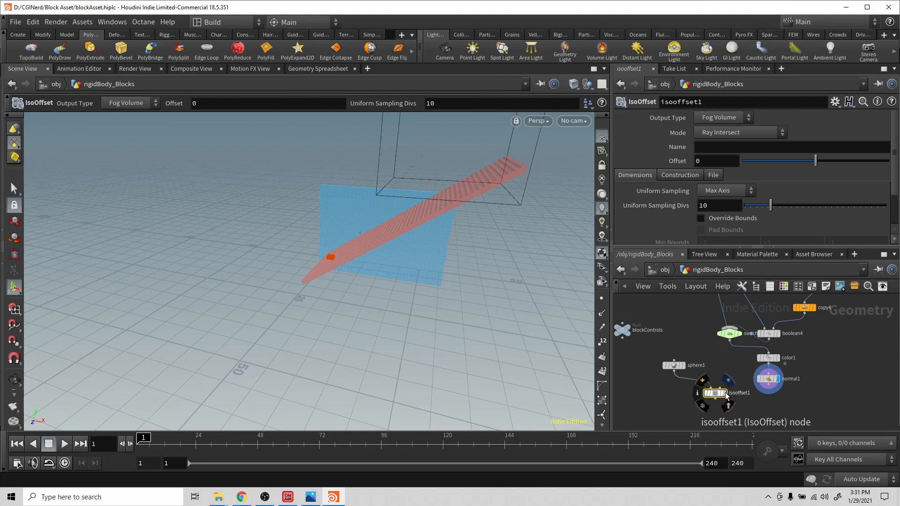
left_click(723, 392)
Arrange the sphere1 and isooffset1 nodes with more room between them beside the block network
left_click_drag(466, 142, 455, 221, "alt")
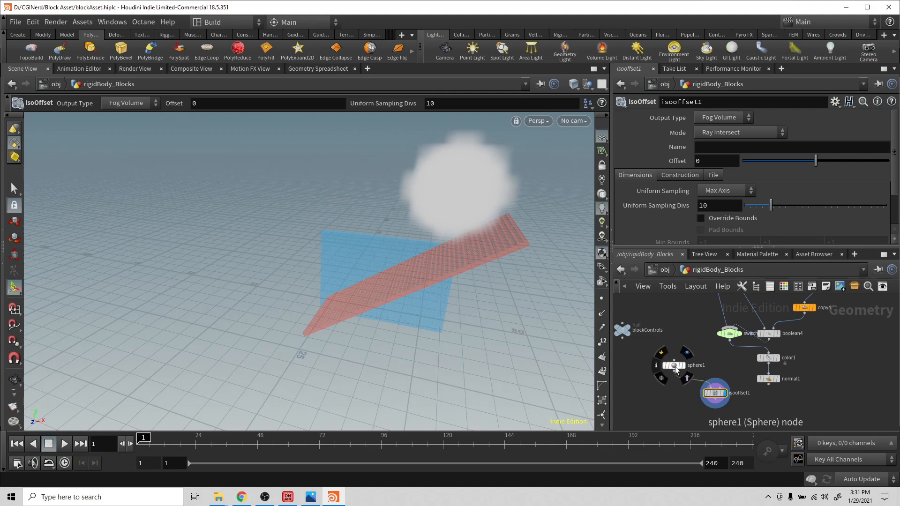
left_click_drag(676, 364, 671, 338)
left_click_drag(729, 395, 708, 381)
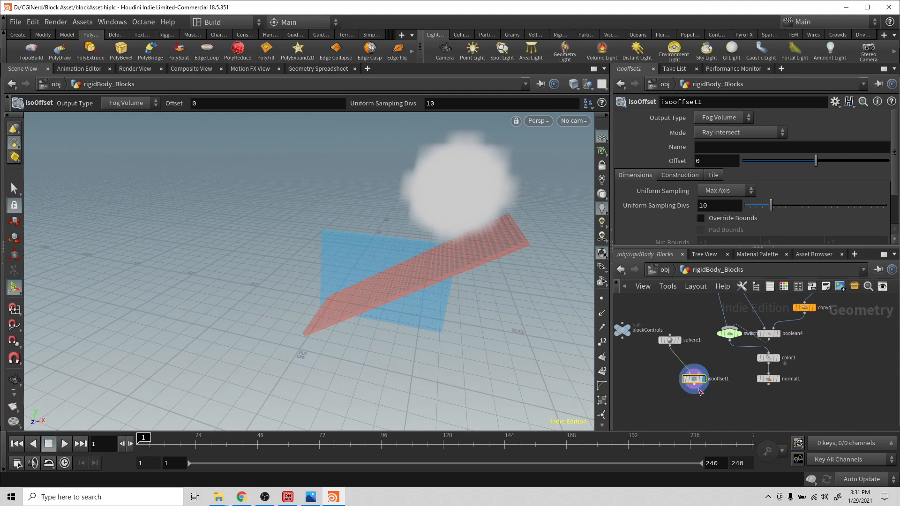
Add a Scatter node connected to the output of the isooffset1 node
left_click(695, 388)
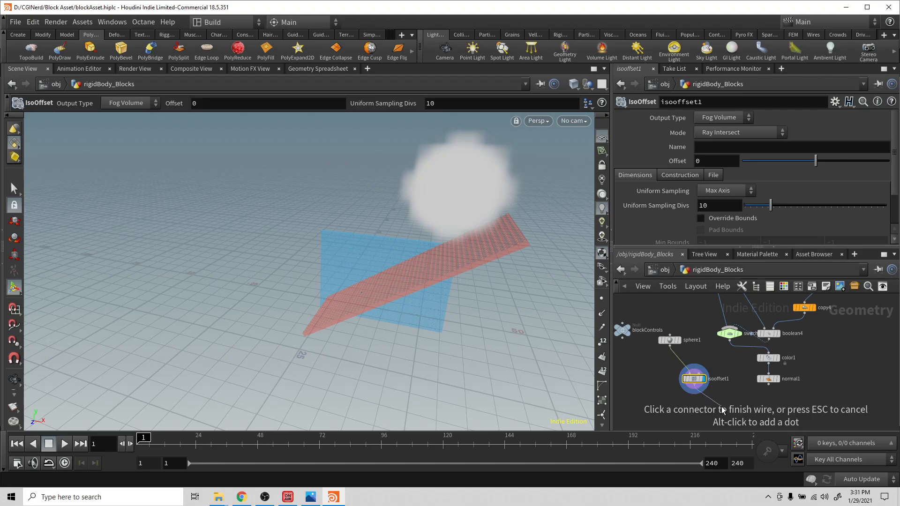
key("Tab")
type("sca")
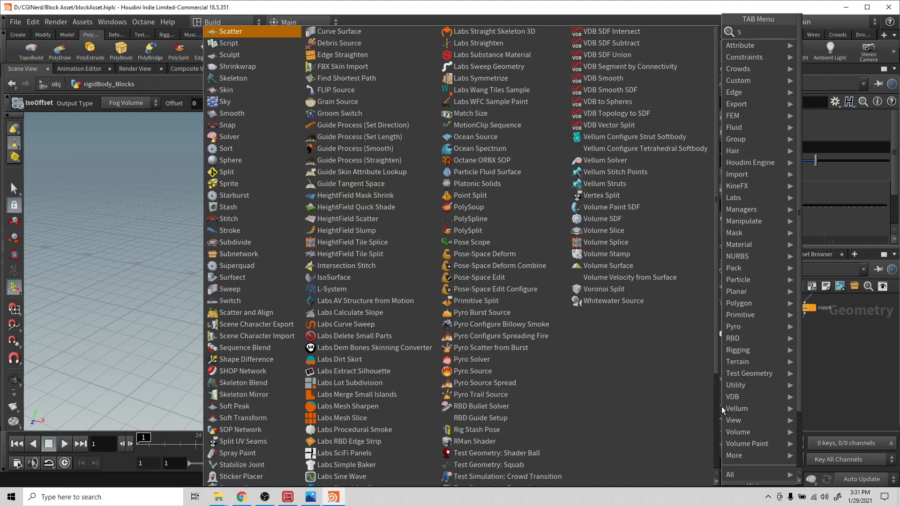
key("Return")
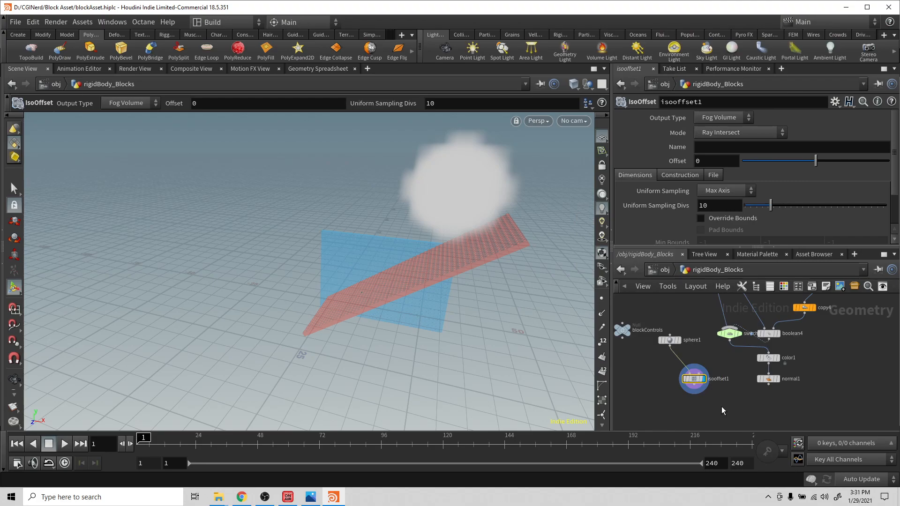
left_click(715, 399)
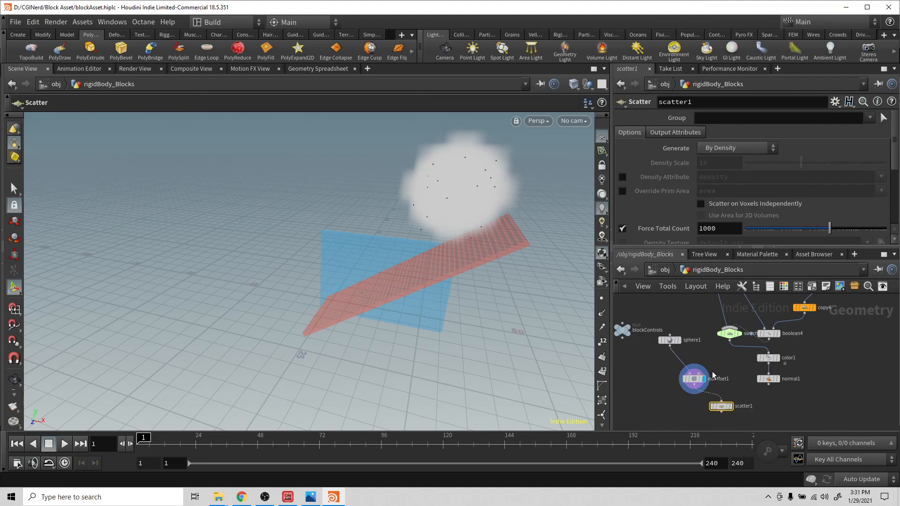
Set the scatter's Force Total Count to 100 and display the scattered points
double_click(727, 233)
type("1")
key("Return")
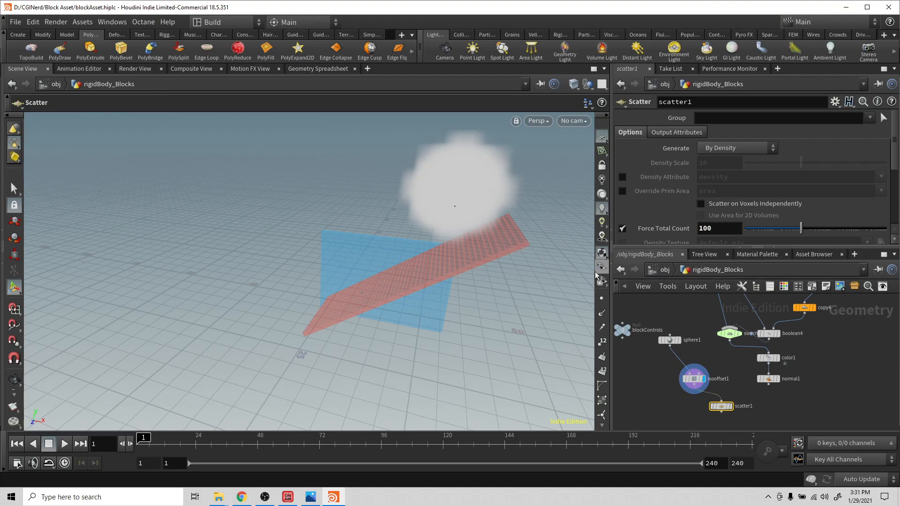
left_click(731, 406)
key("Escape")
left_click_drag(472, 237, 475, 202)
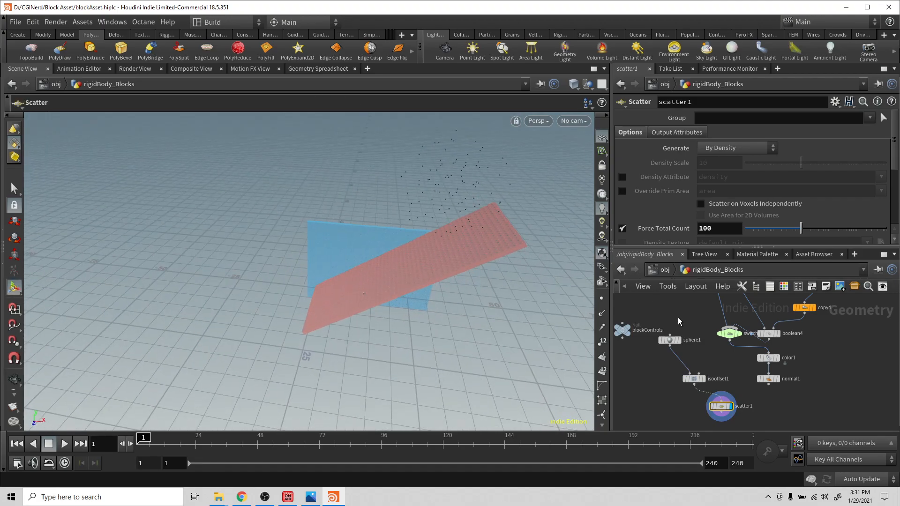
Line up the sphere1, isooffset1 and scatter1 nodes in a compact chain
mouse_move(670, 341)
left_mouse_down()
mouse_move(694, 344)
mouse_move(683, 342)
left_mouse_up()
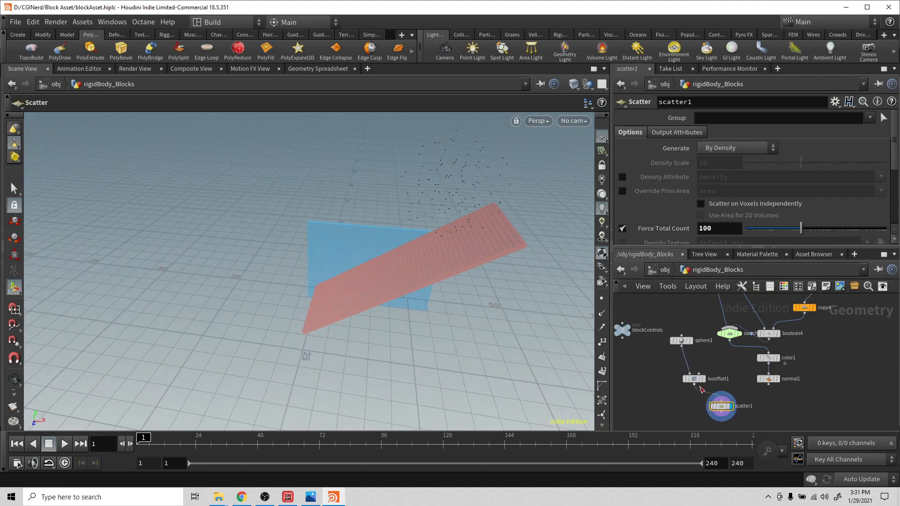
left_click_drag(693, 379, 687, 364)
left_click_drag(721, 409, 703, 395)
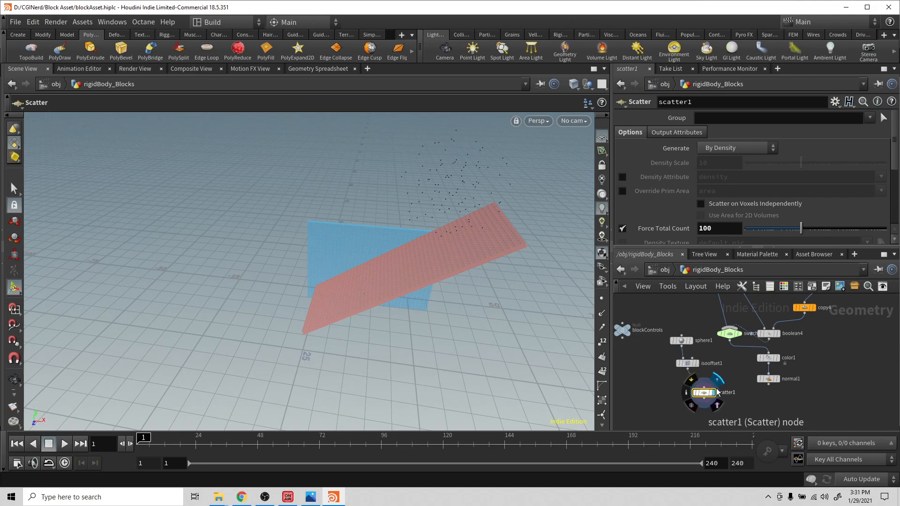
Add a Copy Stamp node below scatter1 in the rigidBody_Blocks network
key("Tab")
type("s")
key("BackSpace")
type("copy s")
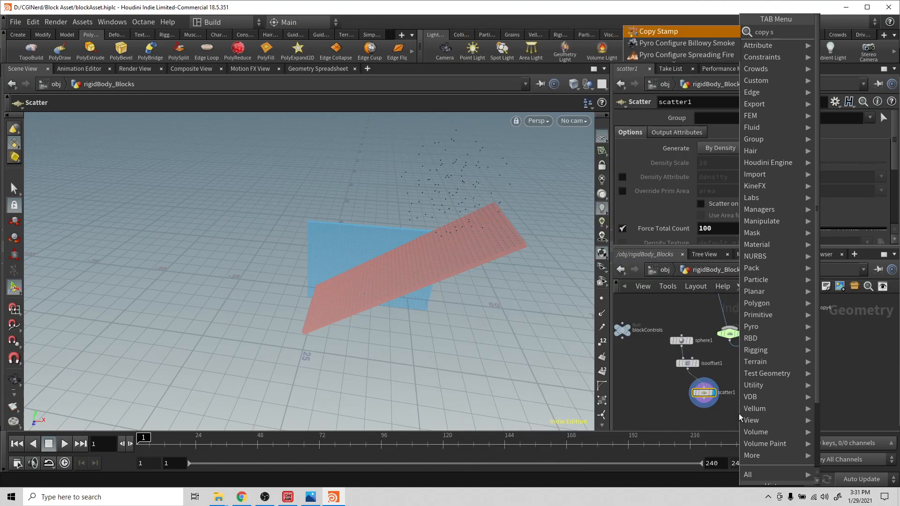
key("Return")
left_click(744, 409)
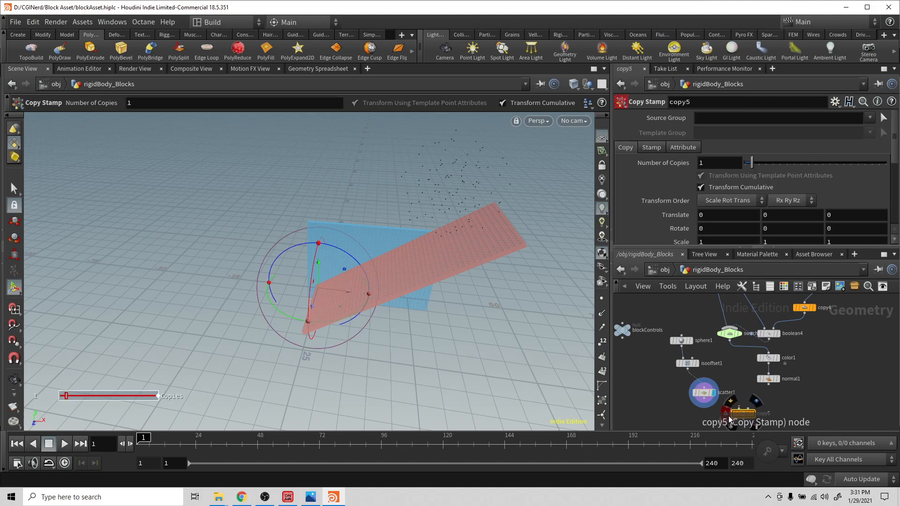
scroll(739, 397, "up", 5)
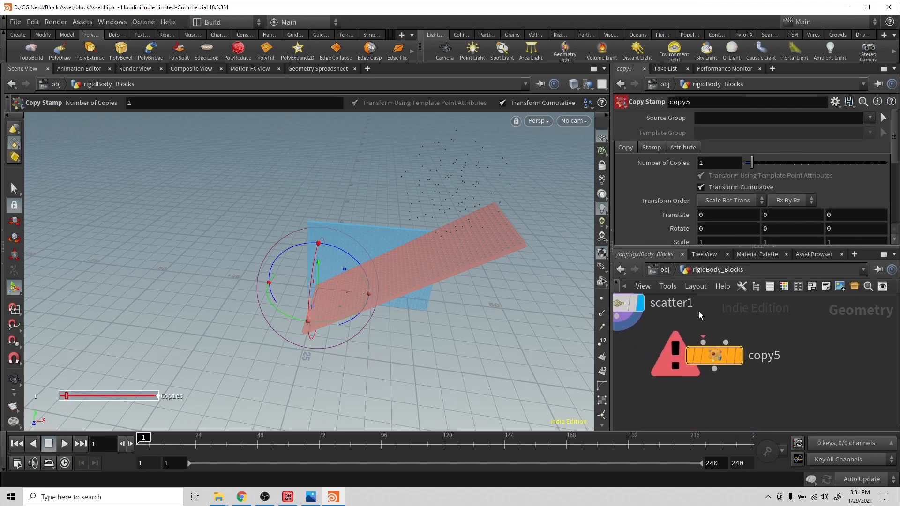
Wire scatter1 into the second input and normal1 into the first input of the copy5 node
left_click(727, 343)
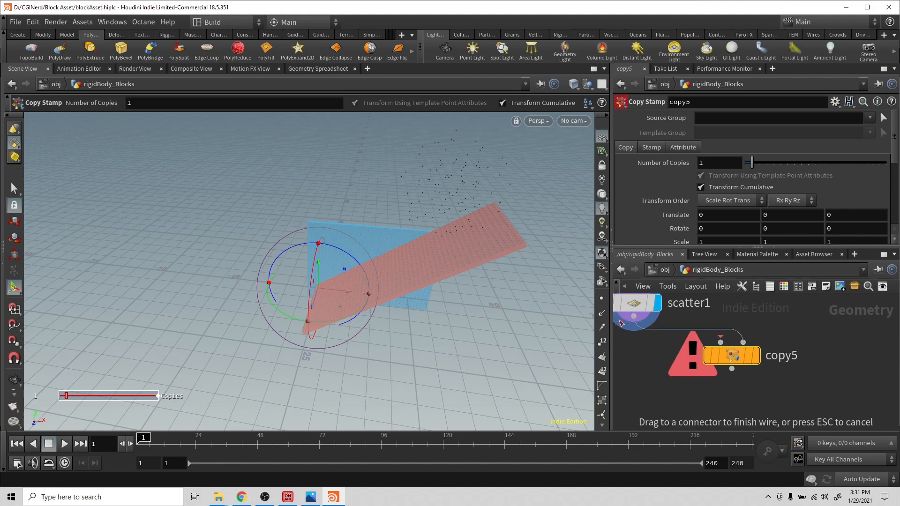
left_click(617, 316)
middle_click_drag(778, 333, 764, 384)
scroll(764, 384, "down", 1)
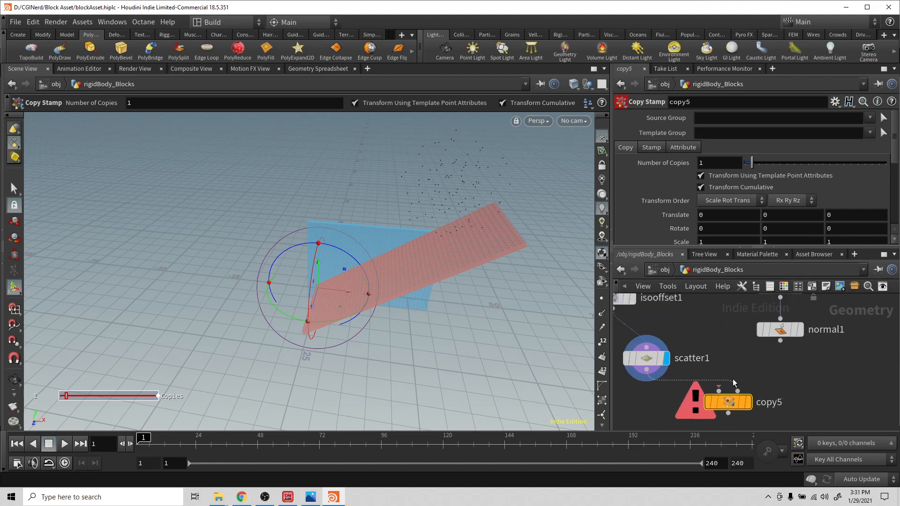
left_click(718, 387)
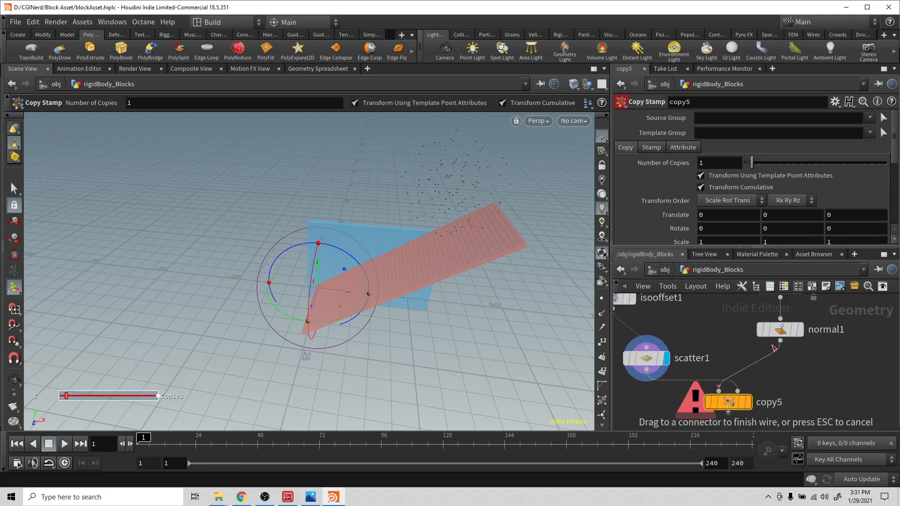
left_click(780, 341)
left_click_drag(487, 244, 474, 204, "alt")
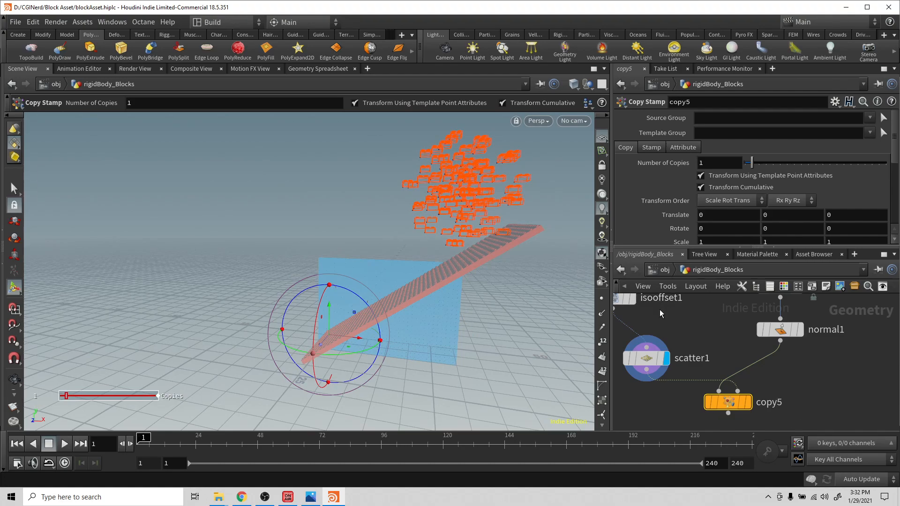
left_click_drag(531, 251, 509, 238, "alt")
Raise the sphere1 node that holds the scattered points to a Center Y of 38.4
middle_click_drag(689, 335, 794, 406)
scroll(735, 378, "down", 3)
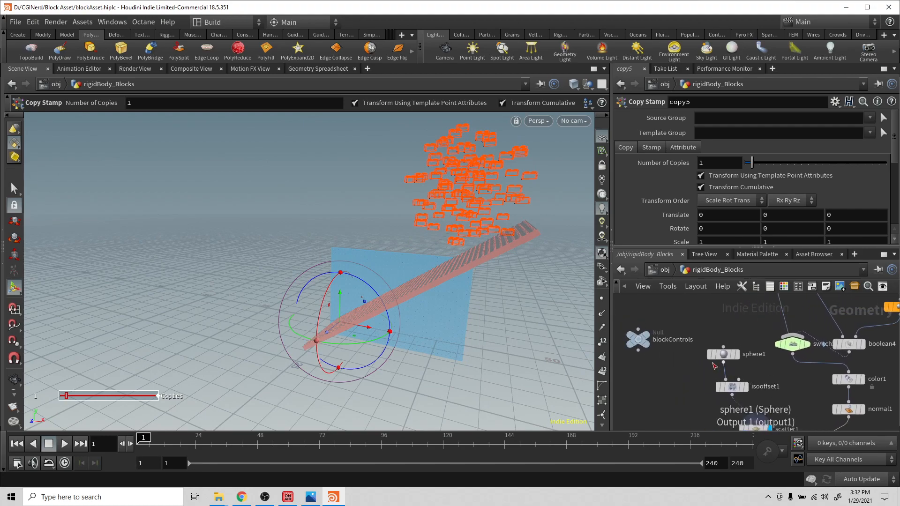
left_click(642, 342)
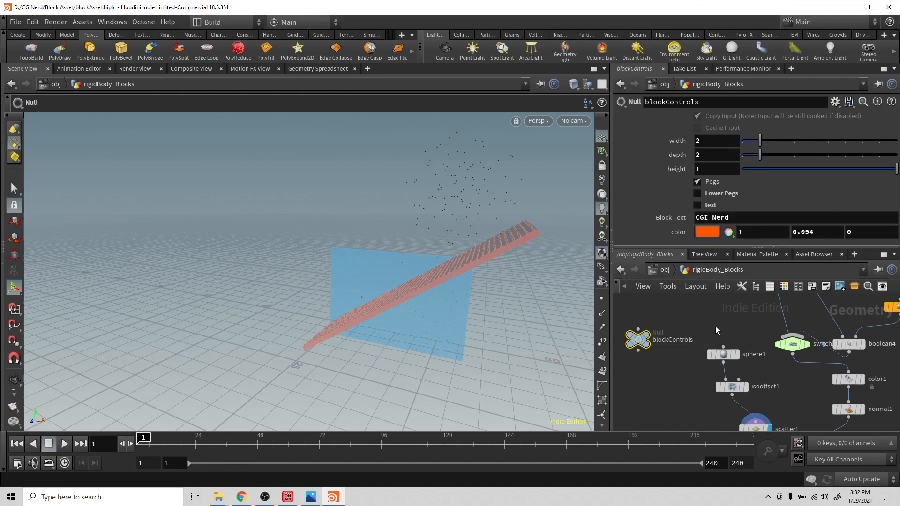
left_click(723, 354)
mouse_move(779, 161)
middle_mouse_down()
mouse_move(839, 160)
mouse_move(781, 164)
middle_mouse_up()
Display the output of copy5 so the blocks are shown on the scattered points, and select that node
middle_click_drag(761, 362, 709, 271)
left_click(768, 370)
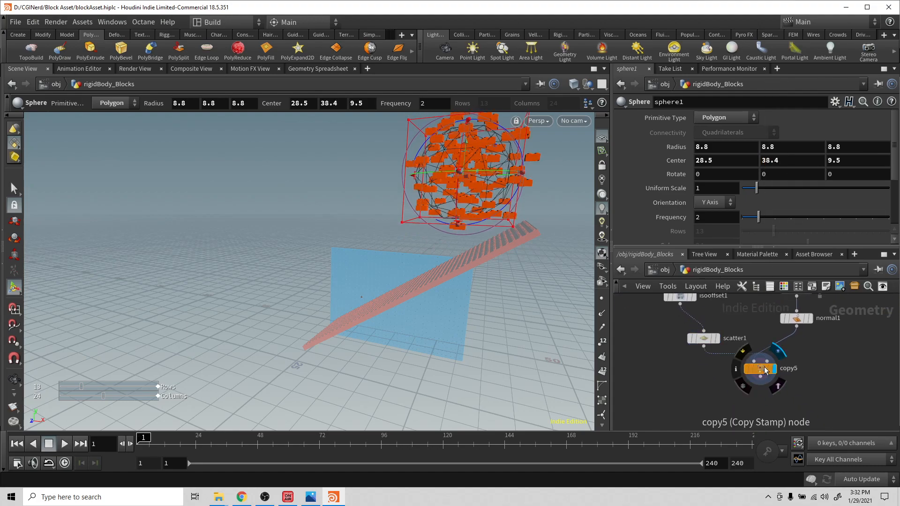
left_click(759, 369)
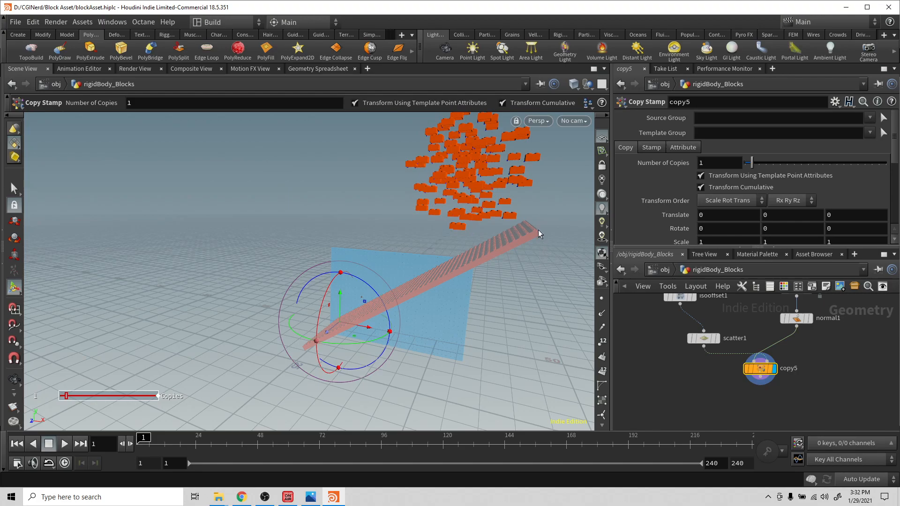
key("space")
key("space")
left_click_drag(568, 209, 534, 197)
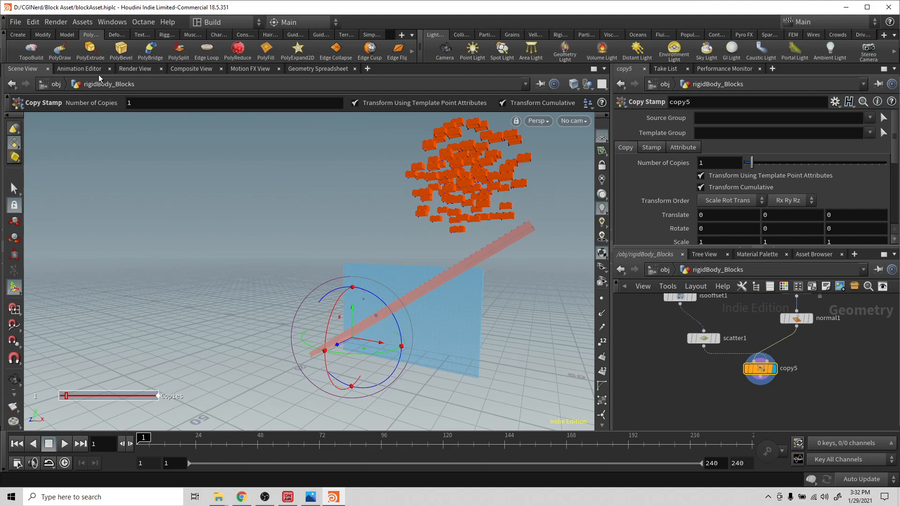
Save the scene under the new name blockAssetRigidBody.hiplc in the Block Asset folder
left_click(16, 22)
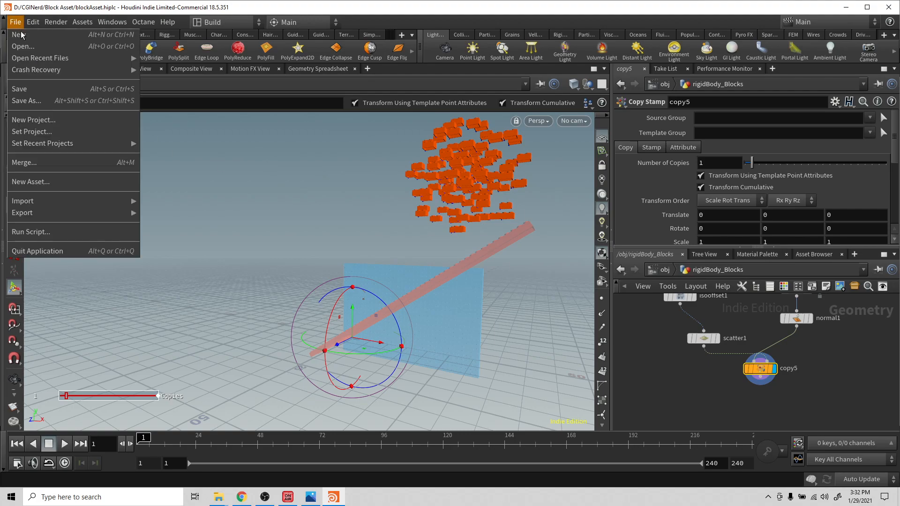
left_click(47, 102)
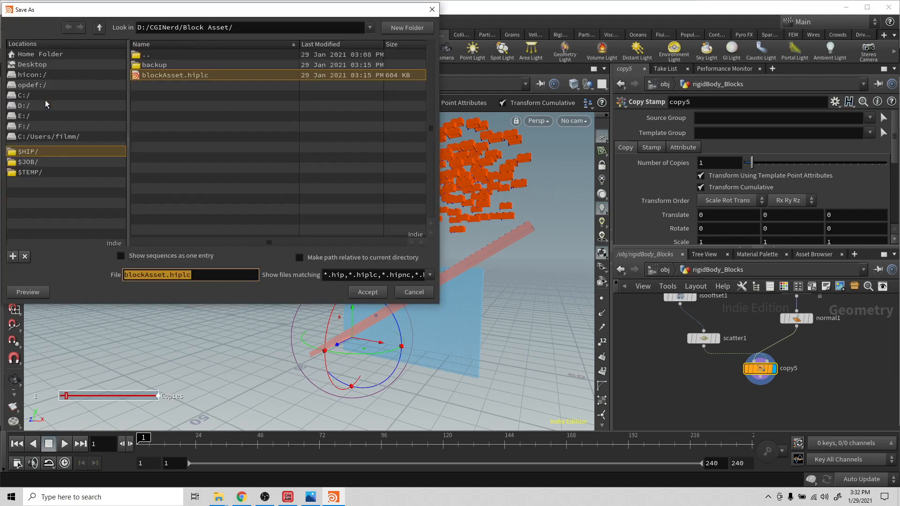
left_click(182, 75)
left_click(165, 274)
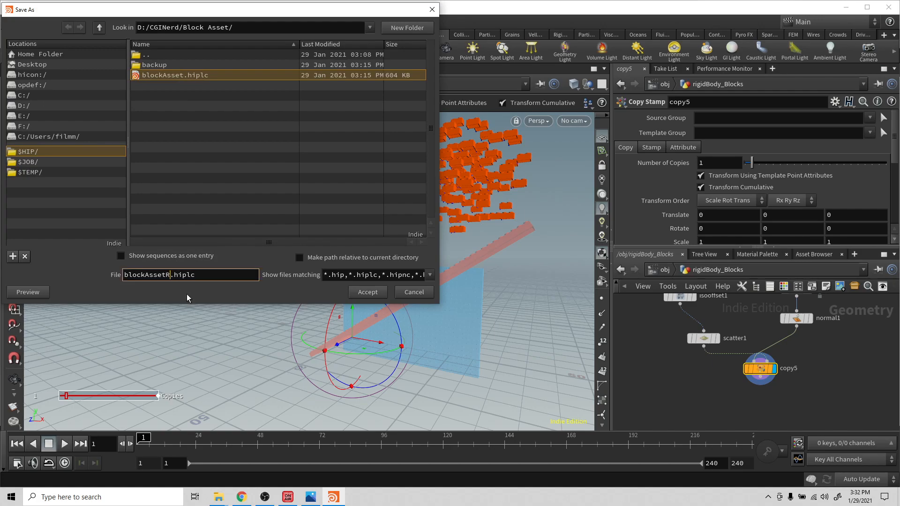
type("RigidBody")
key("Return")
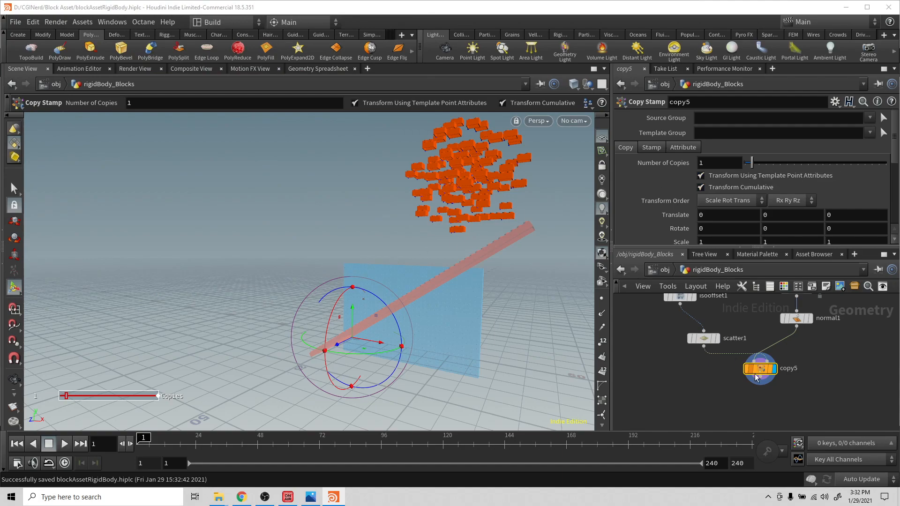
Return to the object level and convert rigidBody_Blocks into an RBD Fractured Object of the RBD Packed Object type
left_click(665, 276)
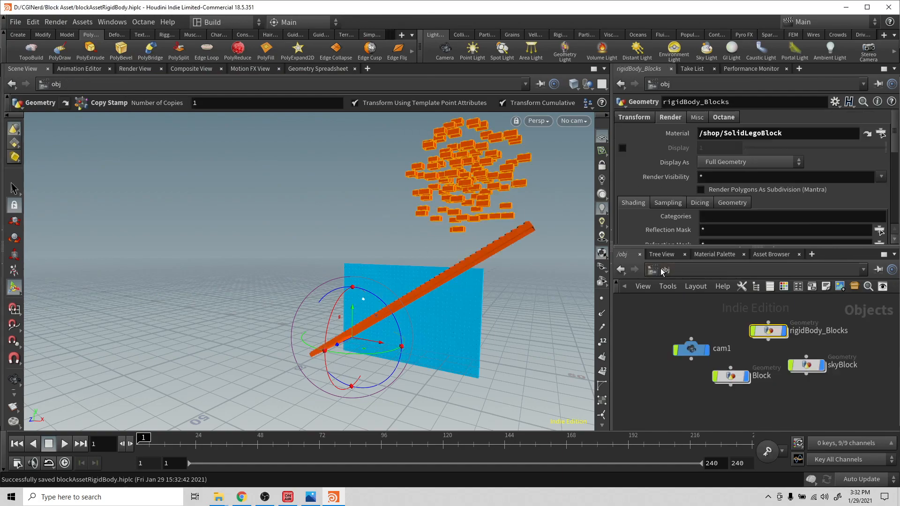
left_click_drag(530, 277, 558, 264)
right_click_drag(558, 264, 530, 289)
left_click_drag(462, 216, 484, 184, "alt")
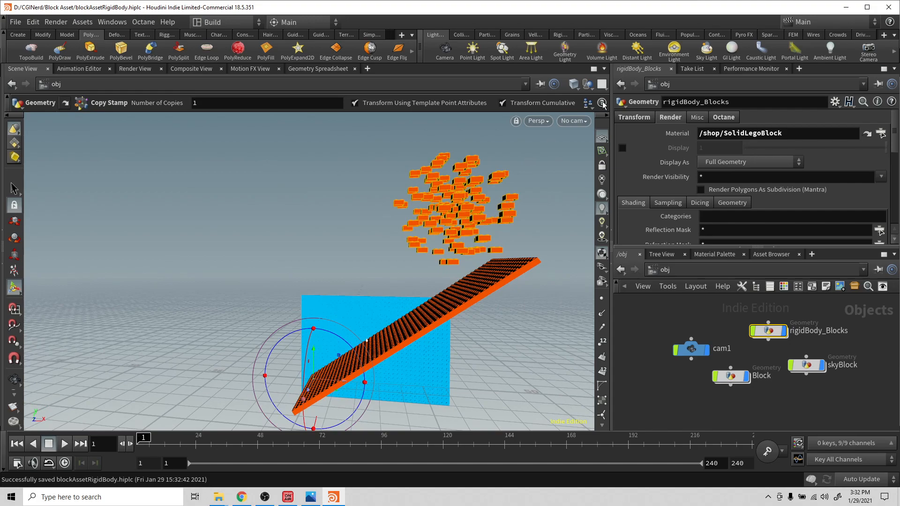
left_click(559, 34)
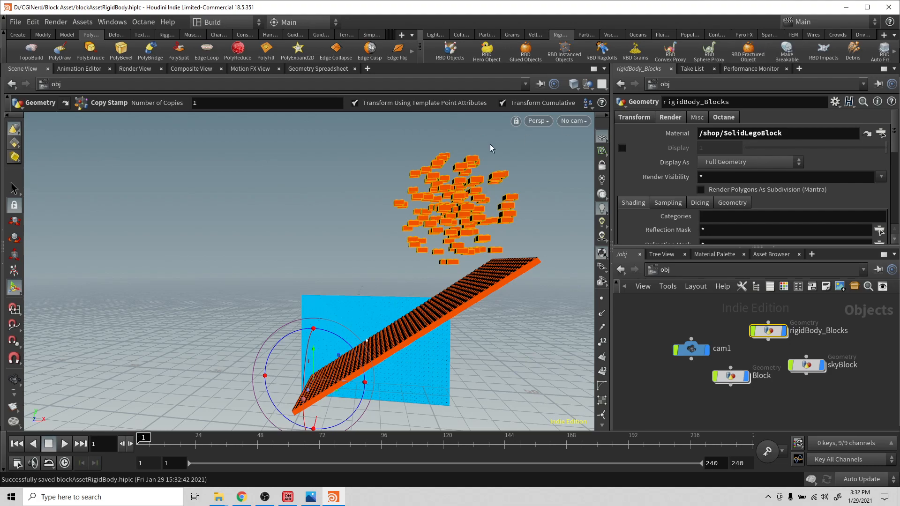
left_click(742, 50)
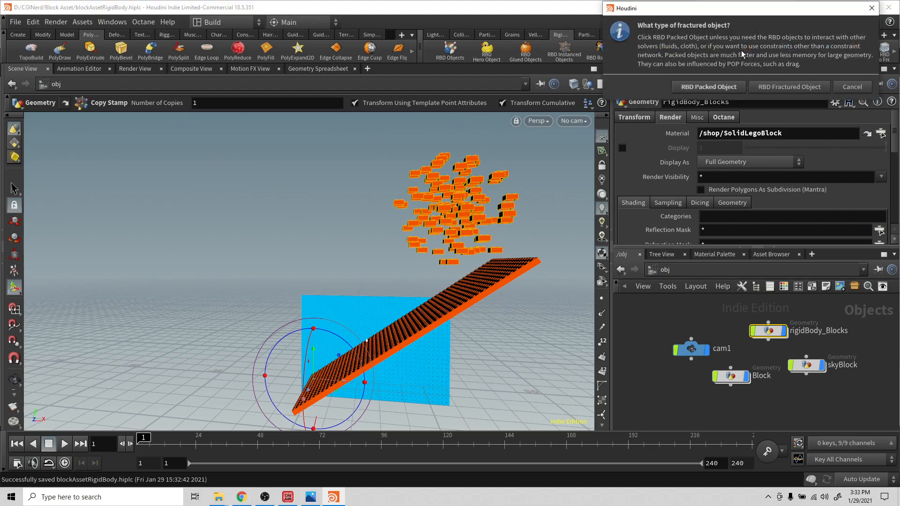
left_click(701, 87)
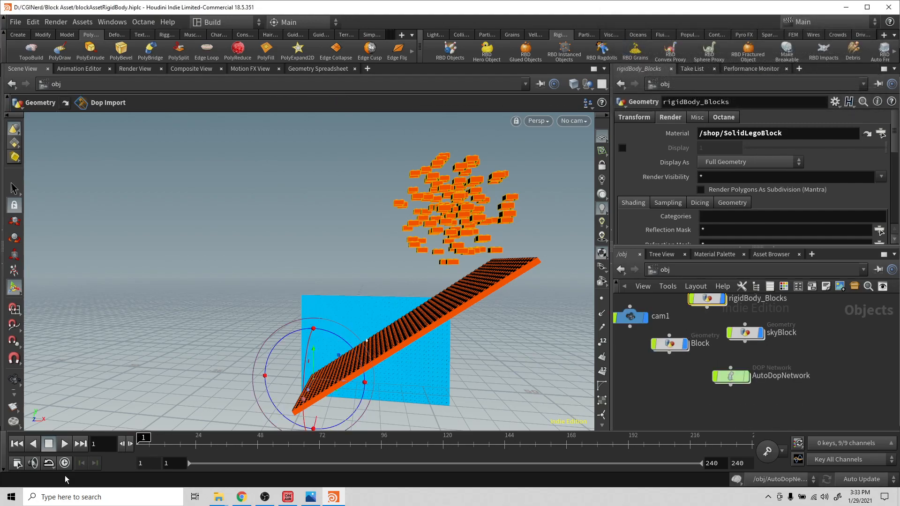
Play the falling blocks simulation, stop it and return to the first frame
left_click(65, 444)
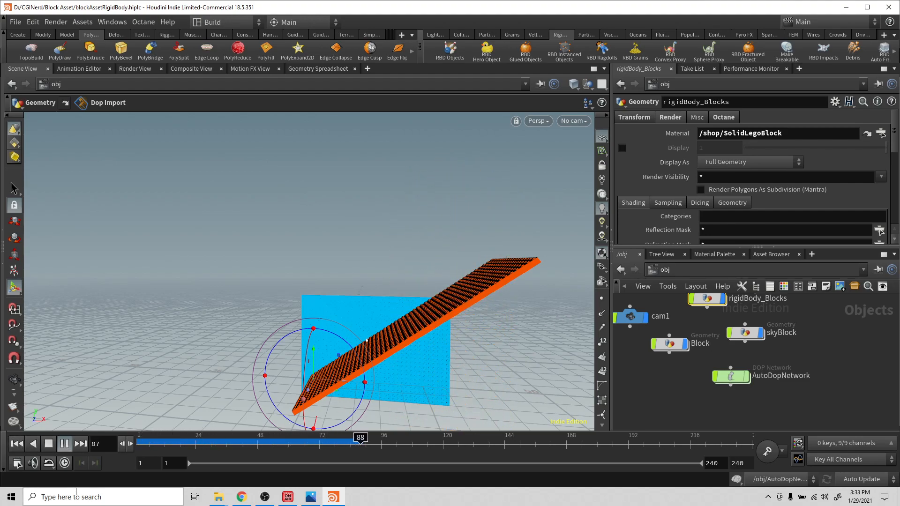
left_click(49, 444)
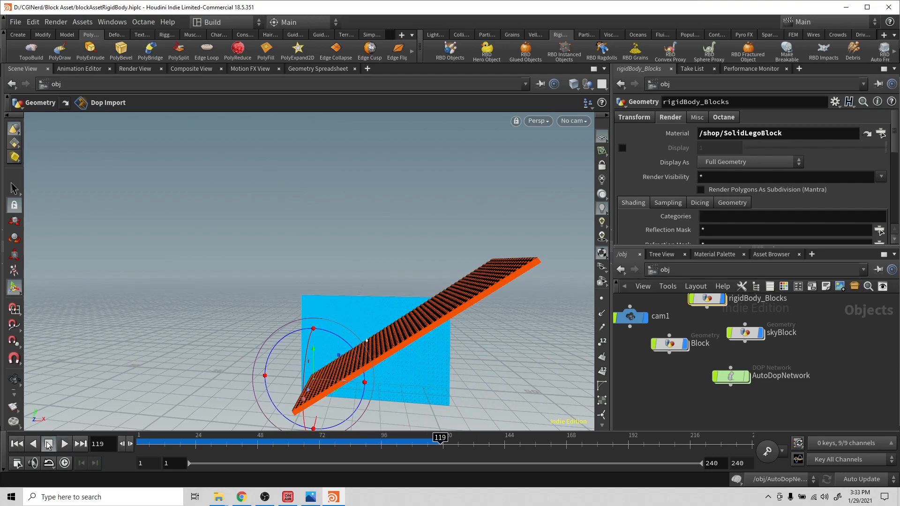
left_click(20, 445)
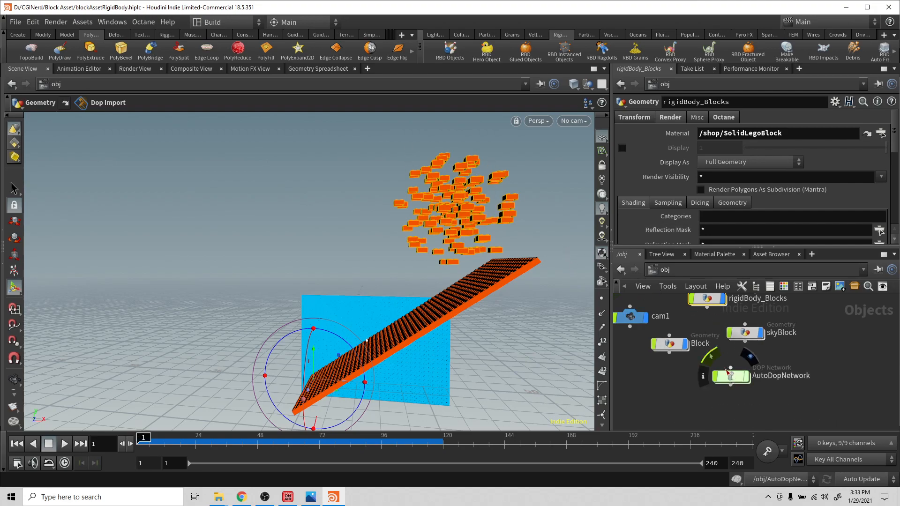
Make the tilted Block base a Static Object for collisions and play the simulation against it
mouse_move(672, 347)
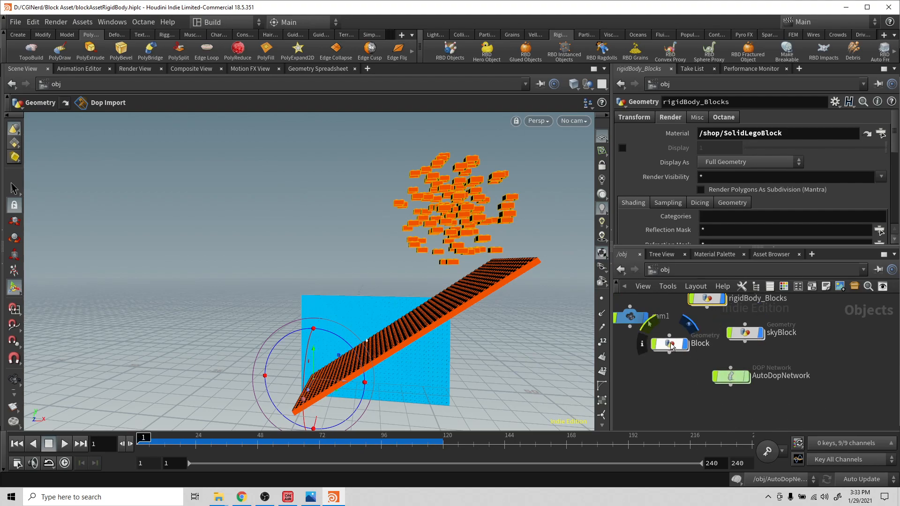
left_click(669, 344)
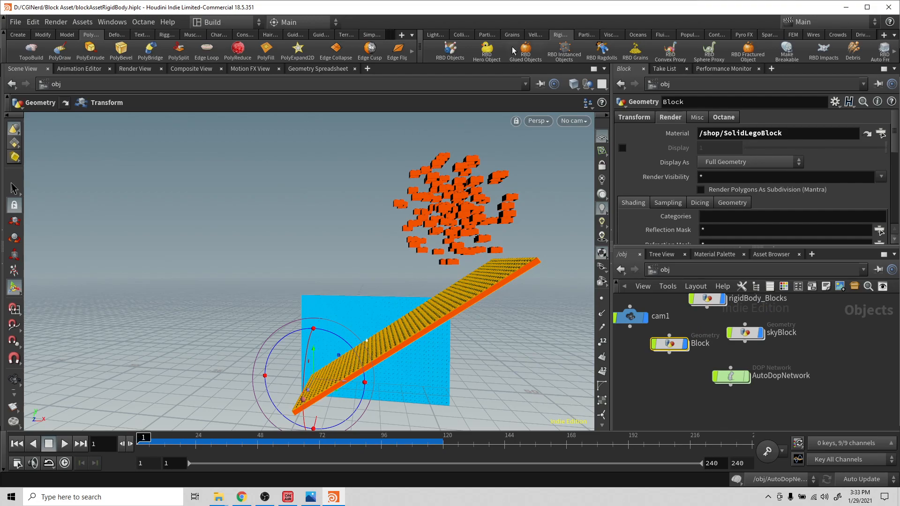
left_click(471, 36)
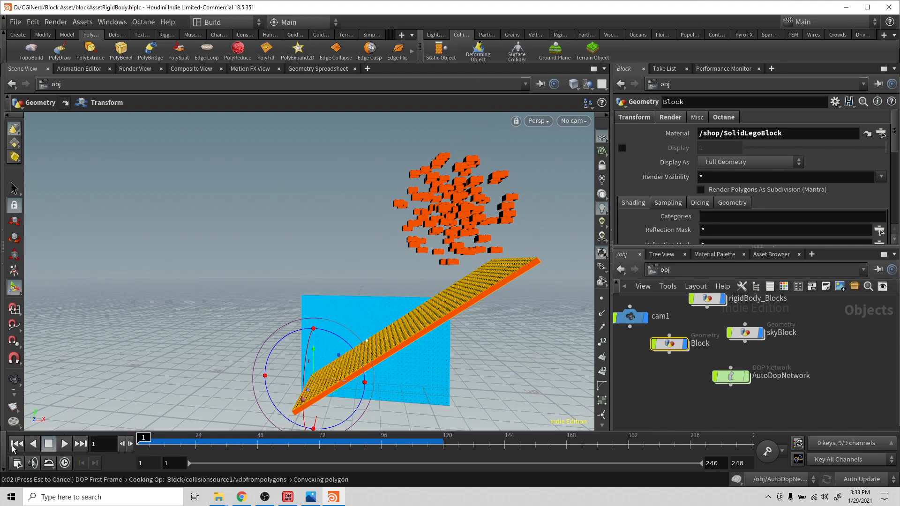
left_click(64, 445)
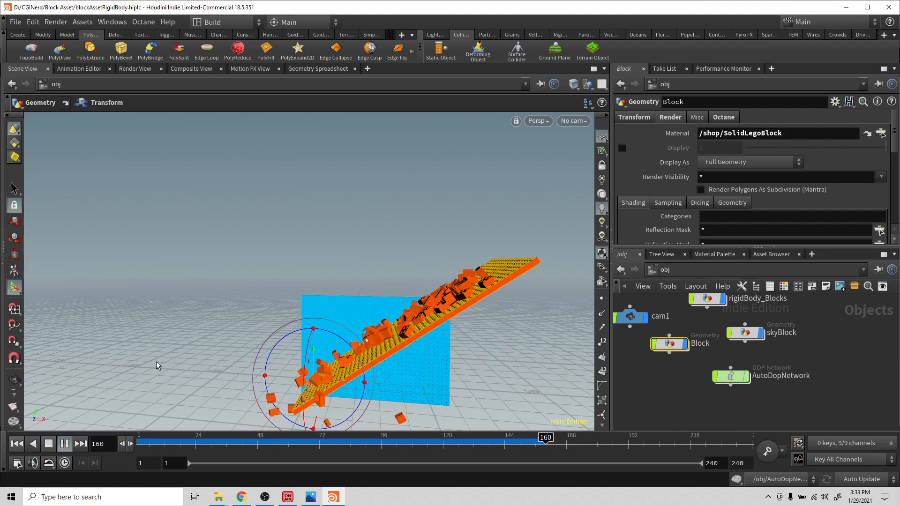
left_click(49, 446)
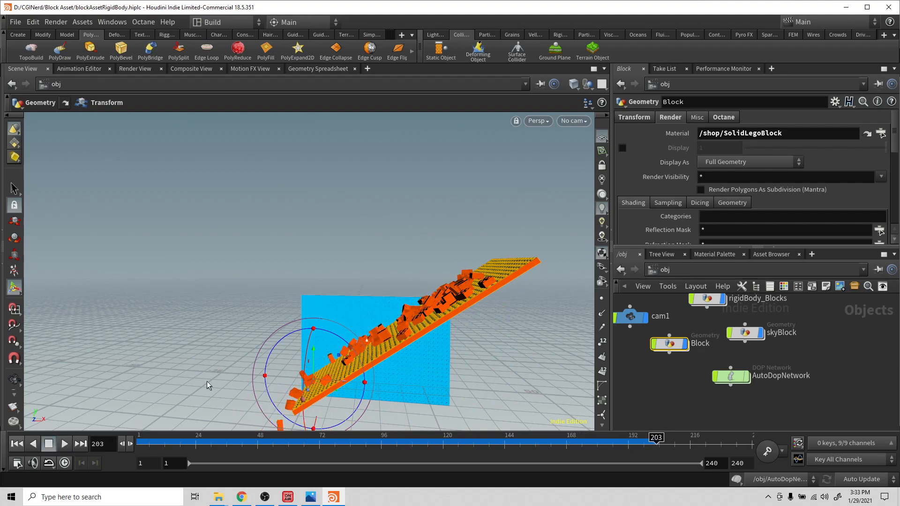
Look through cam1, replay the simulation from the first frame, and rewind it
left_click(567, 121)
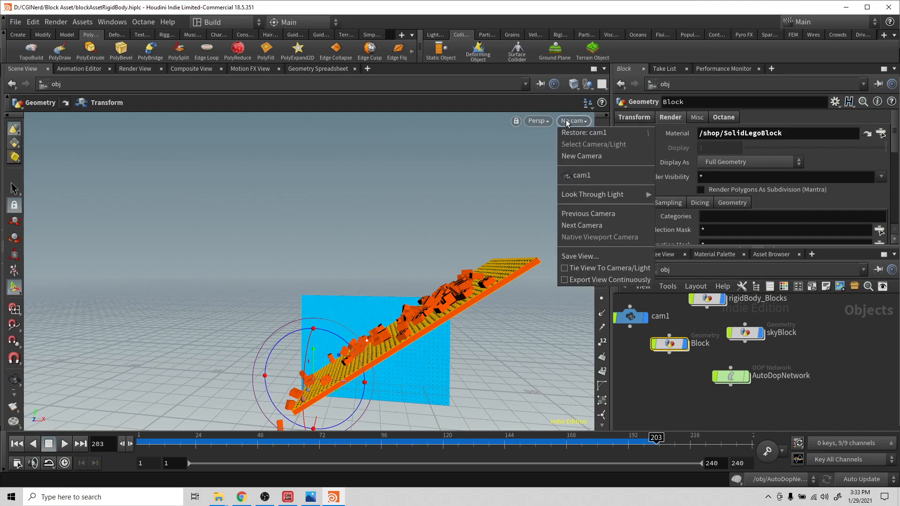
left_click(582, 176)
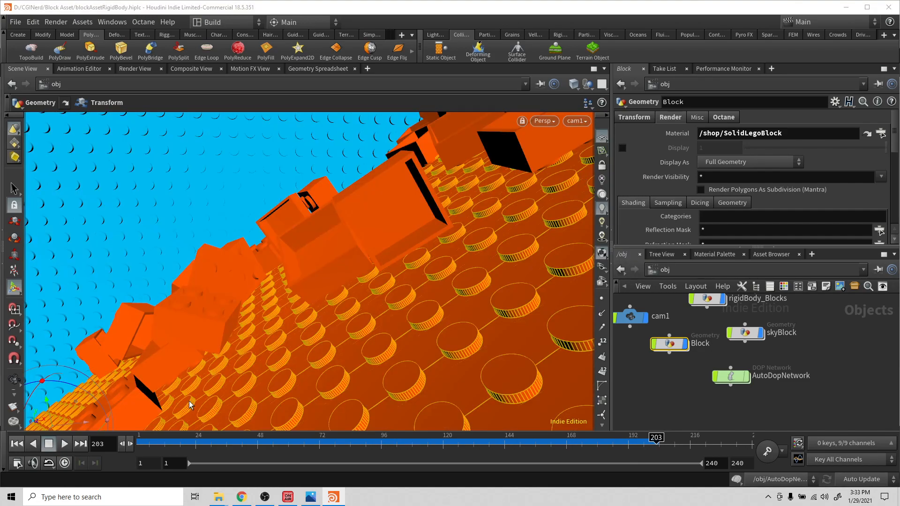
left_click(17, 443)
left_click(65, 444)
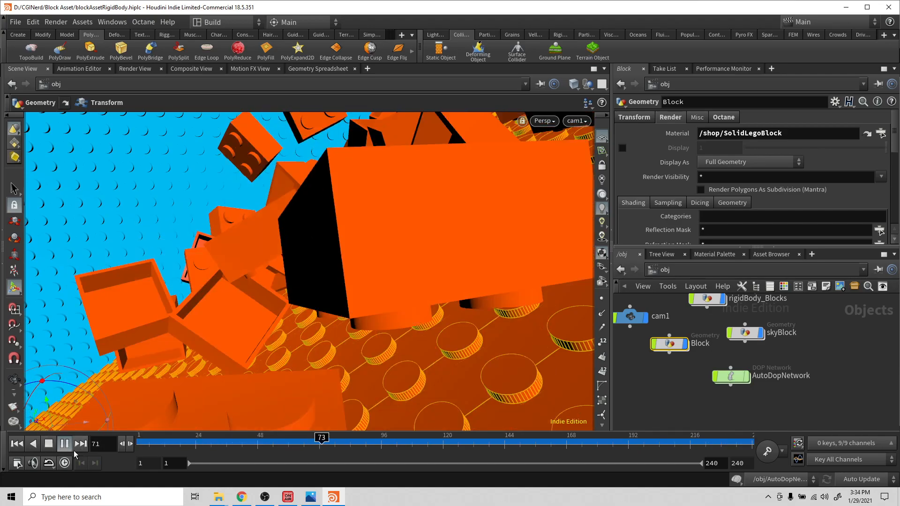
left_click(49, 444)
left_click(17, 444)
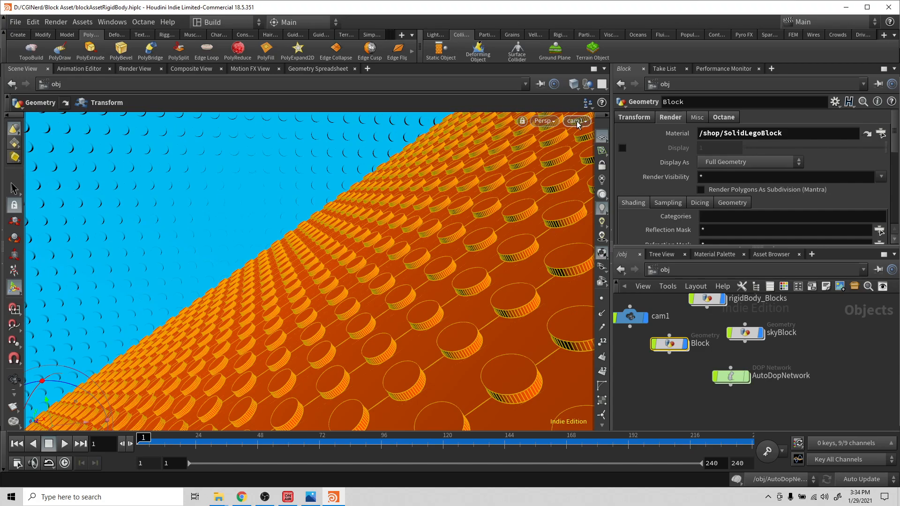
Leave the camera view for a wider perspective of the blocks and base, and replay the simulation
left_click_drag(552, 174, 440, 242, "alt")
scroll(556, 202, "down", 5)
key("t")
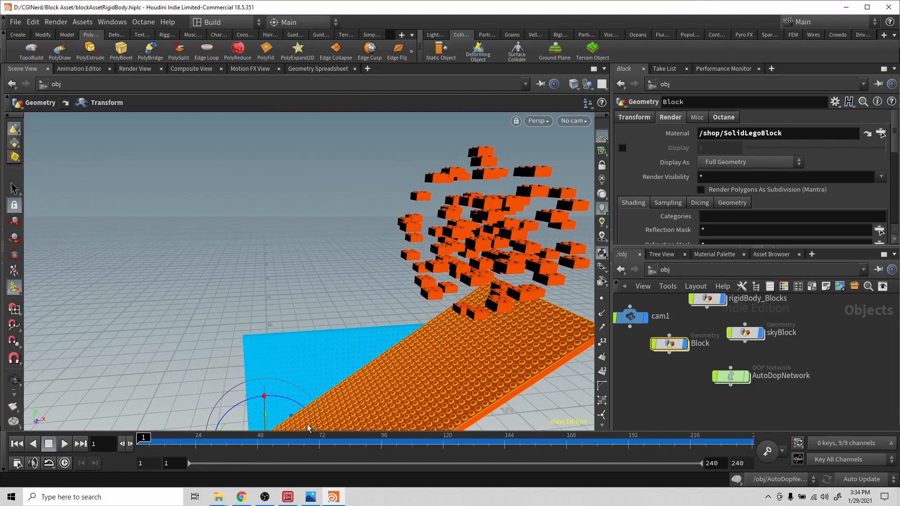
left_click(61, 448)
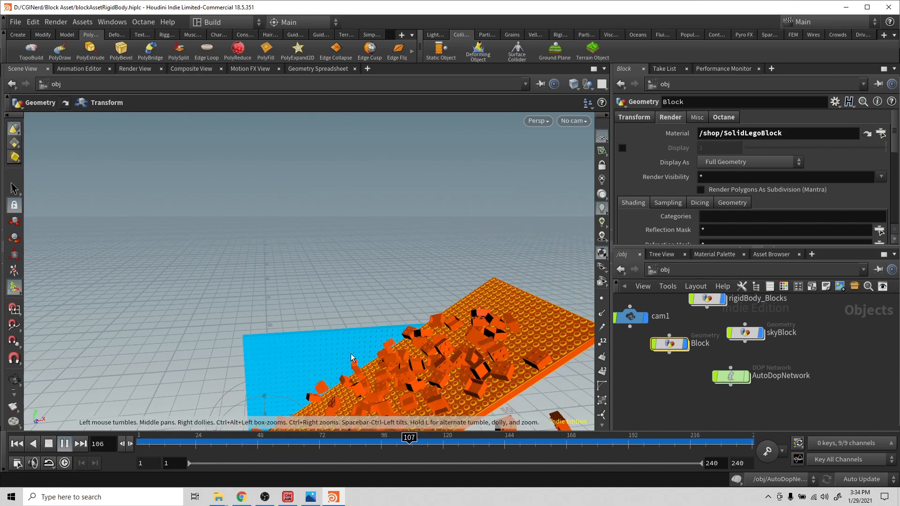
left_click(50, 443)
Make the skyBlock backdrop a Static Object for collisions and replay the simulation from the first frame
left_click(770, 333)
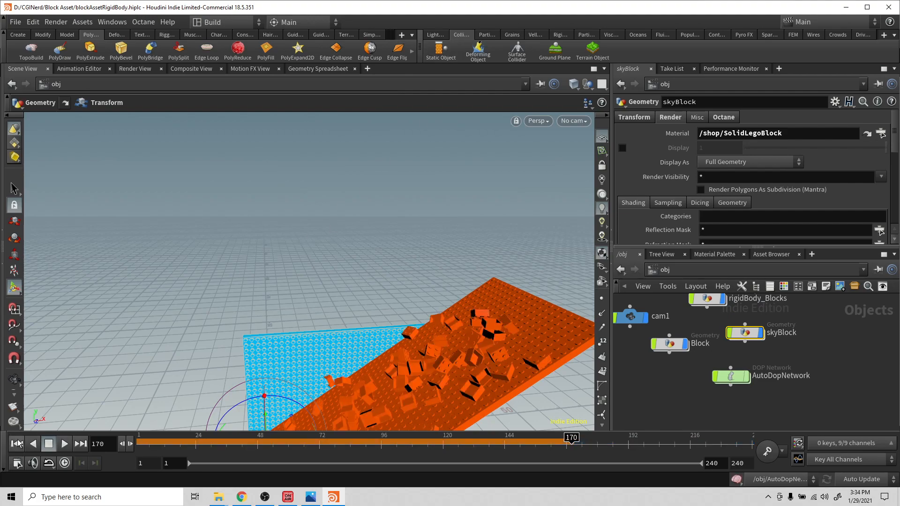
left_click(17, 443)
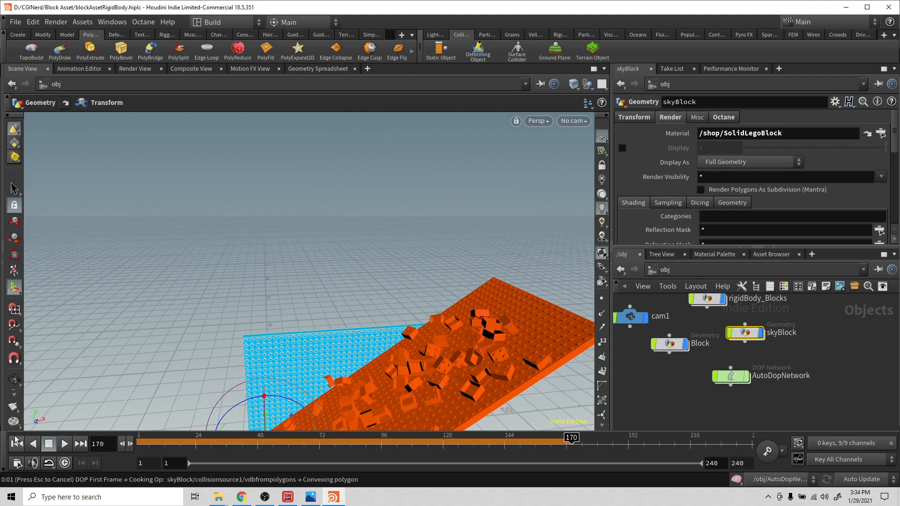
left_click(64, 444)
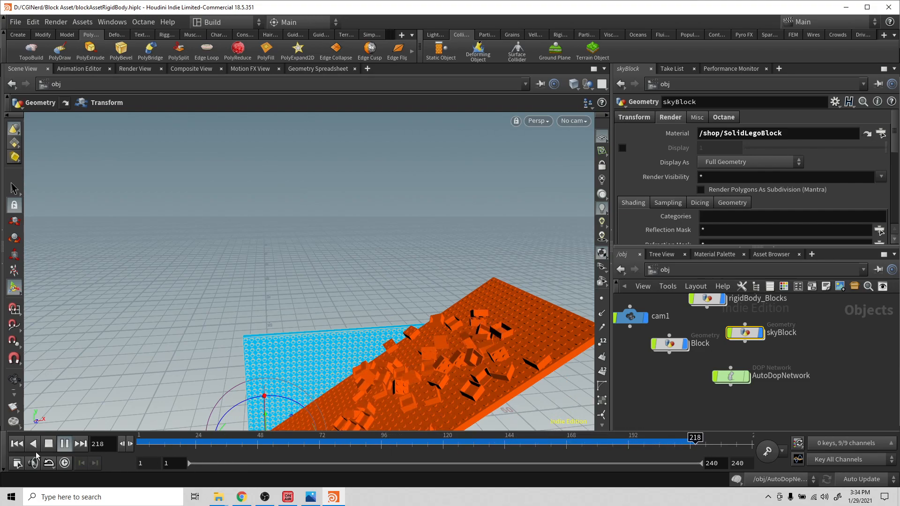
Stop the playback, then replay the simulation briefly from the wide perspective and stop it again
left_click(49, 447)
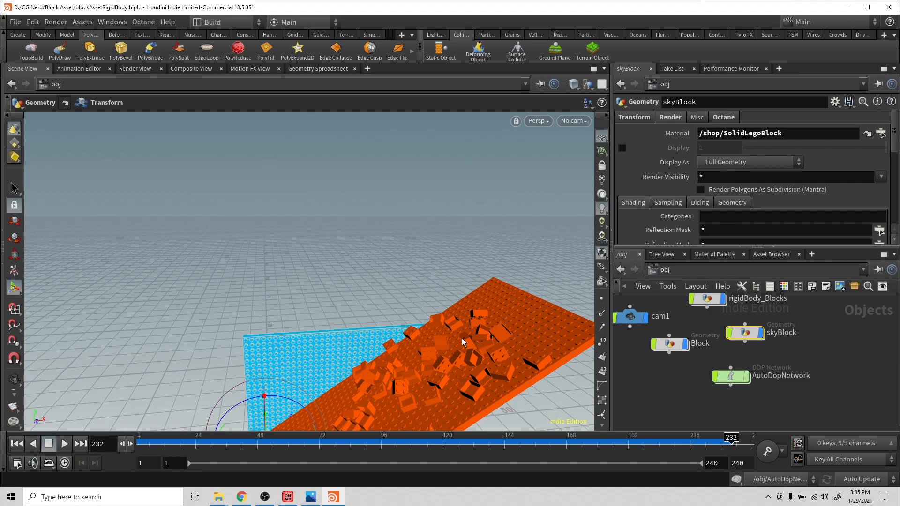
left_click(64, 444)
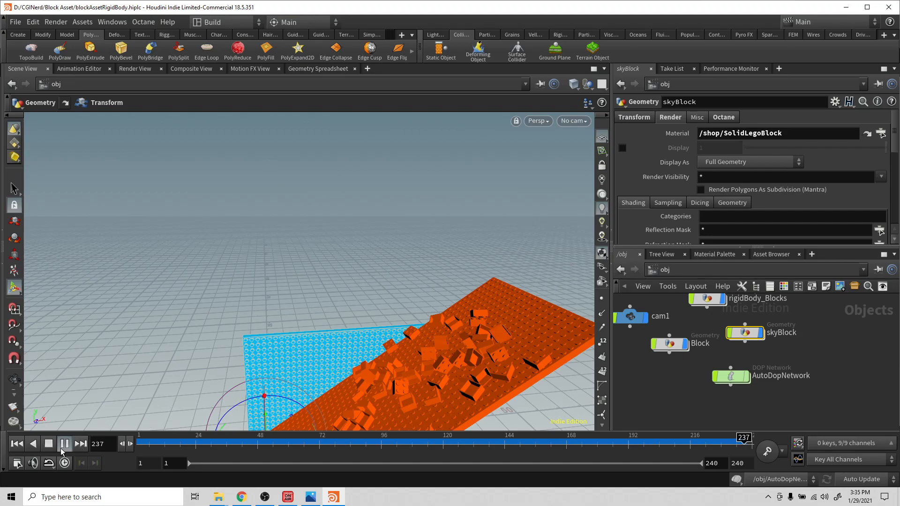
left_click(64, 444)
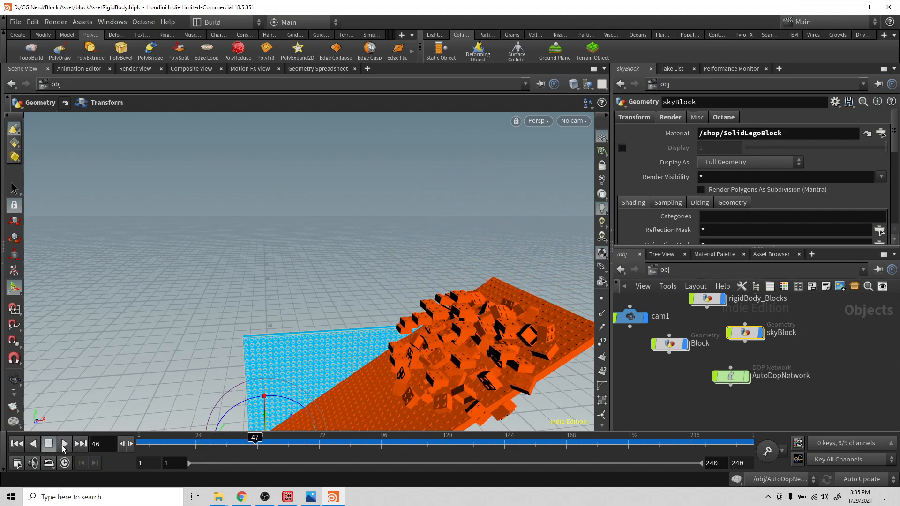
Look through cam1, replay the simulation from the first frame, then stop and rewind it
left_click(573, 121)
left_click(595, 175)
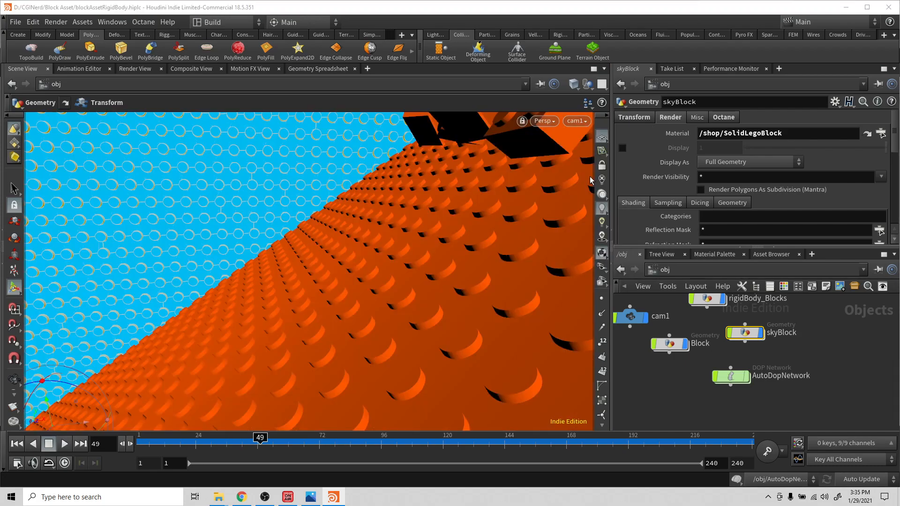
left_click(17, 444)
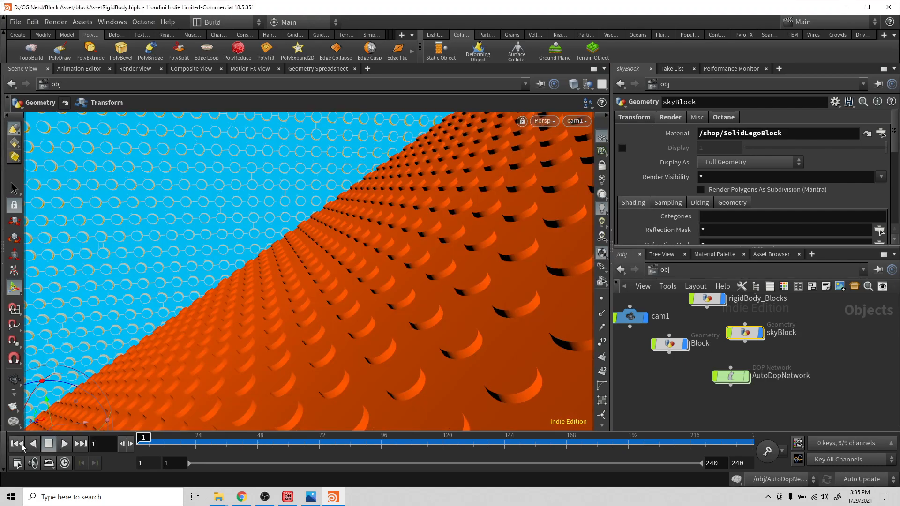
left_click(64, 444)
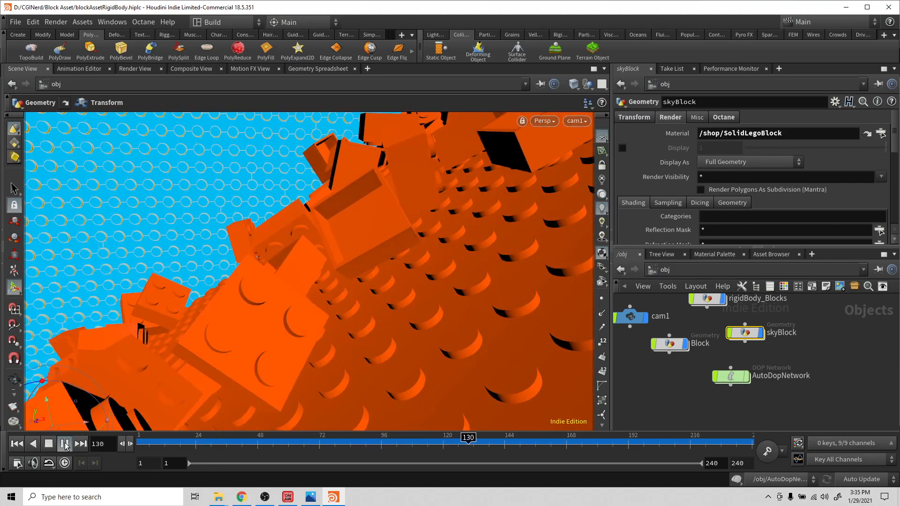
left_click(50, 444)
left_click(17, 444)
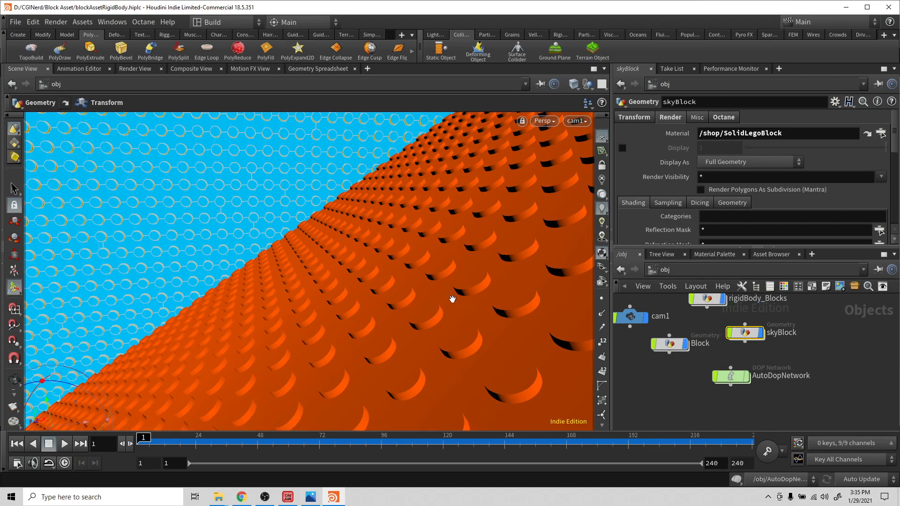
Leave the camera view and examine the scattered blocks above the tilted base from a wider angle
left_click_drag(454, 301, 500, 311, "alt")
scroll(501, 311, "down", 6)
middle_click_drag(489, 278, 488, 424)
left_click_drag(512, 337, 394, 318)
middle_click_drag(389, 314, 319, 265)
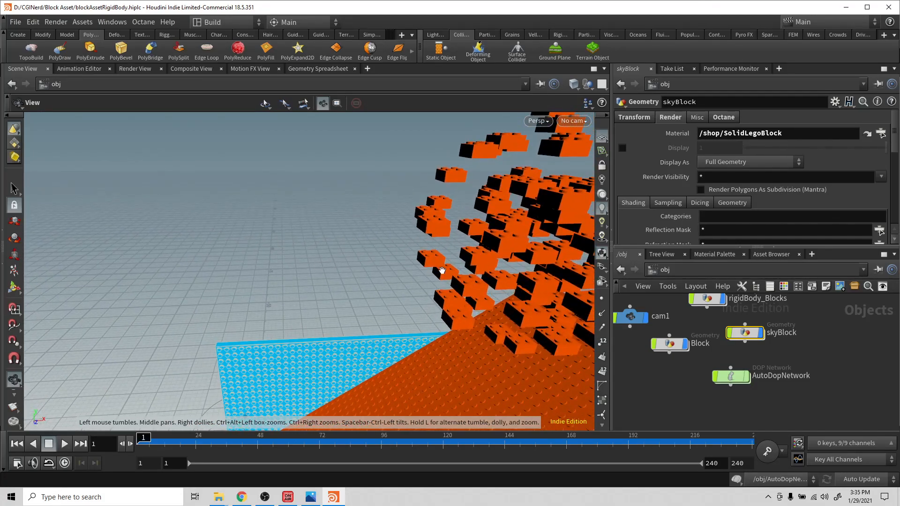
left_click_drag(437, 270, 235, 219)
middle_click_drag(350, 235, 374, 267)
left_click_drag(331, 201, 372, 241)
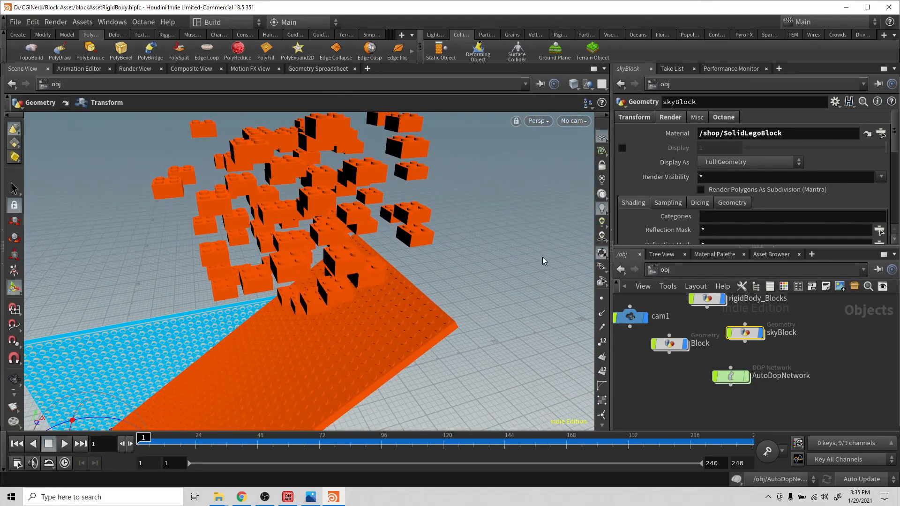
Open the rigidBody_Blocks network and set the green channel of the blockControls color to 0.09
left_click(631, 319)
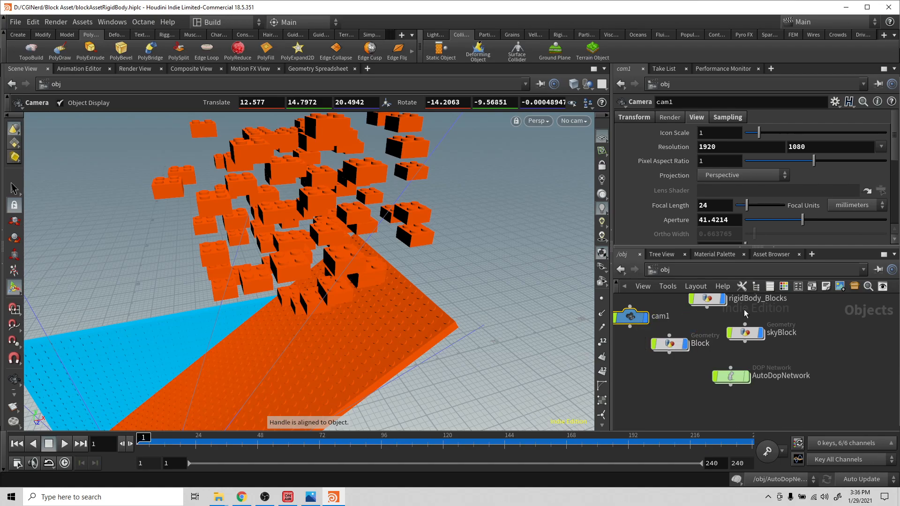
double_click(702, 301)
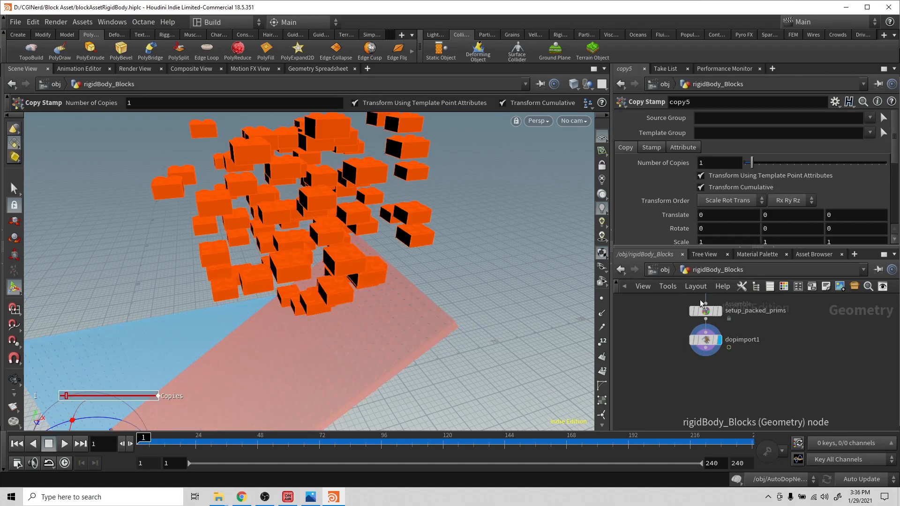
middle_click_drag(770, 332, 796, 430)
middle_click_drag(790, 354, 795, 402)
scroll(786, 396, "down", 4)
scroll(786, 396, "up", 3)
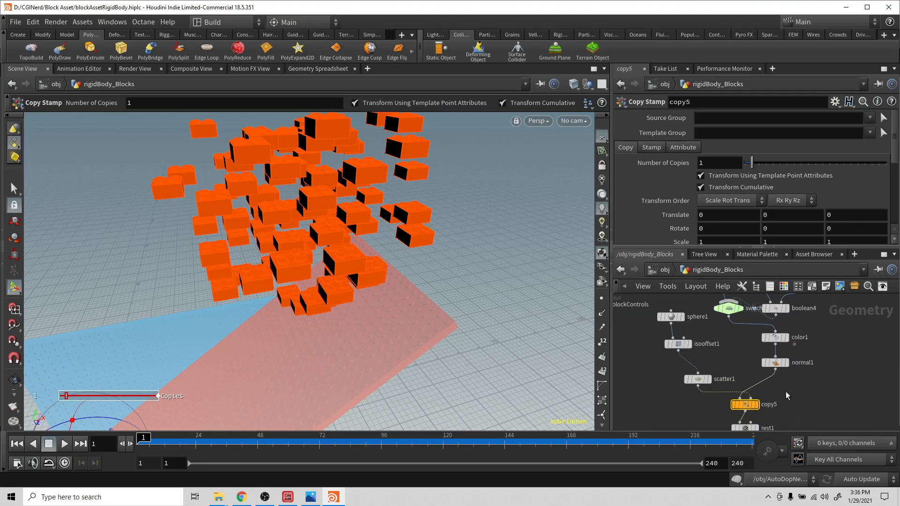
middle_click_drag(720, 366, 822, 402)
scroll(821, 401, "down", 1)
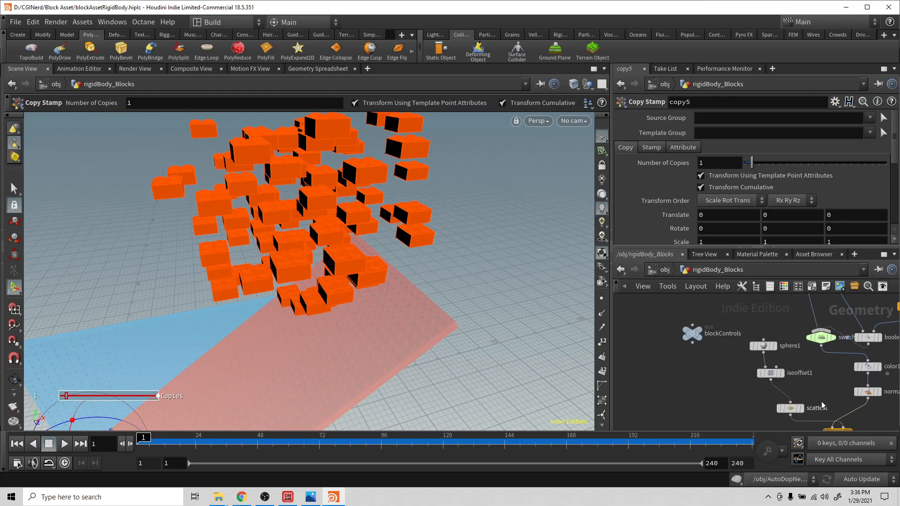
left_click(692, 332)
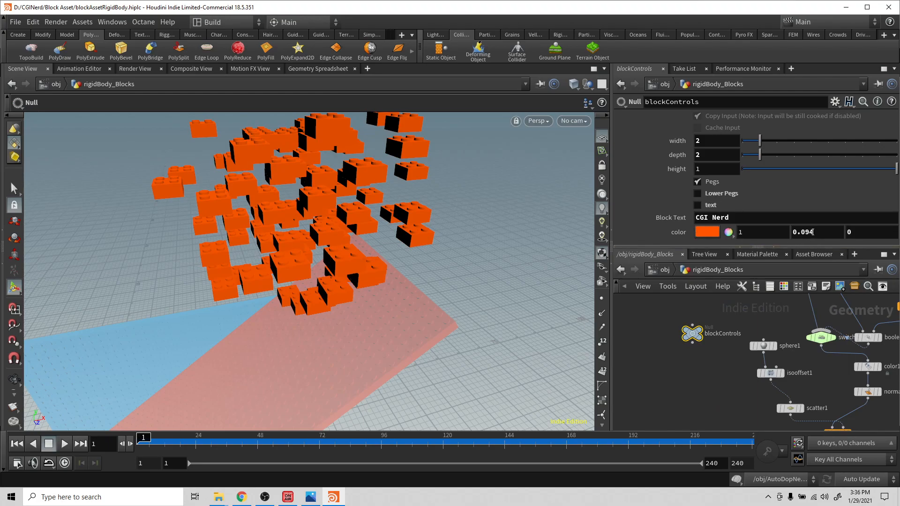
left_click(841, 235)
key("Return")
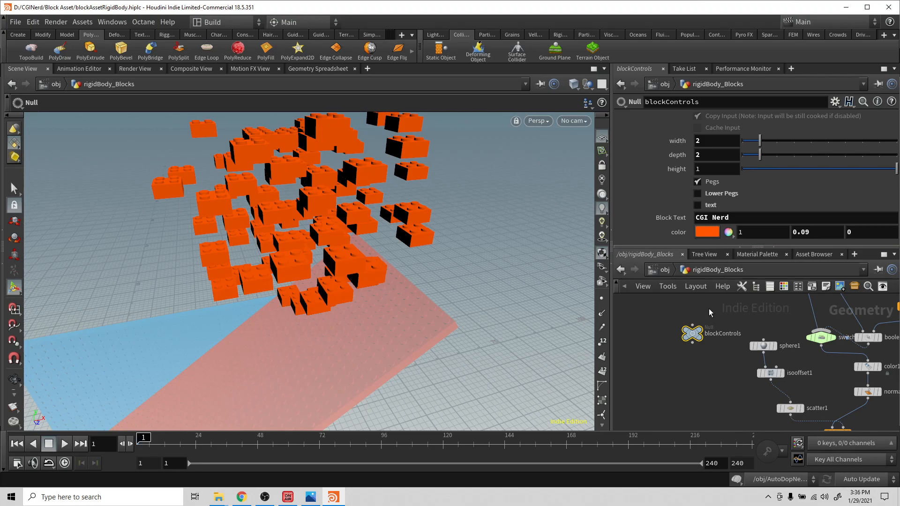
Move the blockControls node next to the copy5 node in the network
scroll(724, 360, "down", 5)
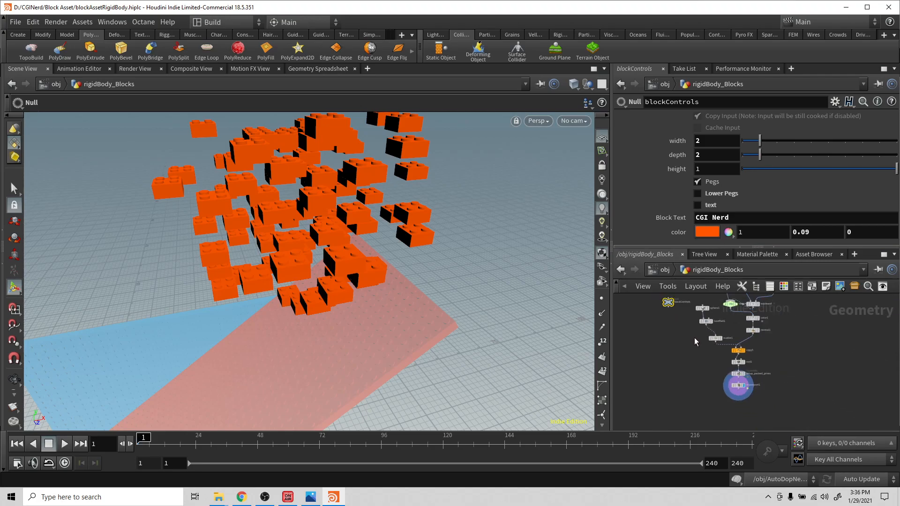
left_click_drag(668, 303, 681, 347)
scroll(721, 365, "up", 6)
Enlarge the parameter area, enable Stamp Inputs on copy5, and name its stamp Variable 1 randColorR
left_click(791, 343)
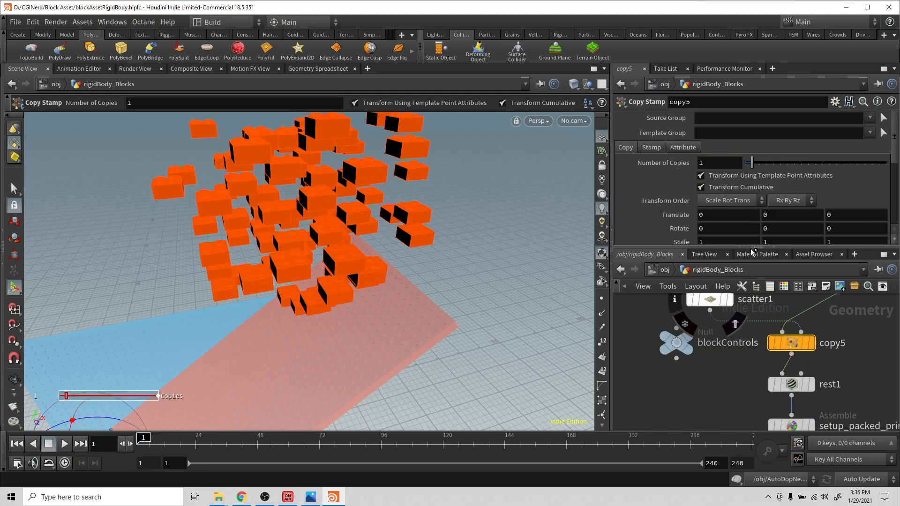
left_click_drag(759, 248, 762, 295)
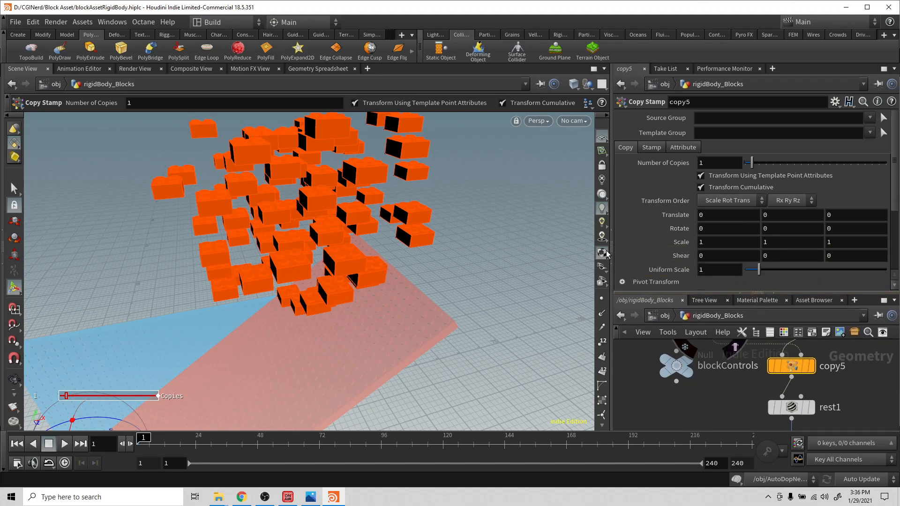
left_click_drag(613, 219, 549, 220)
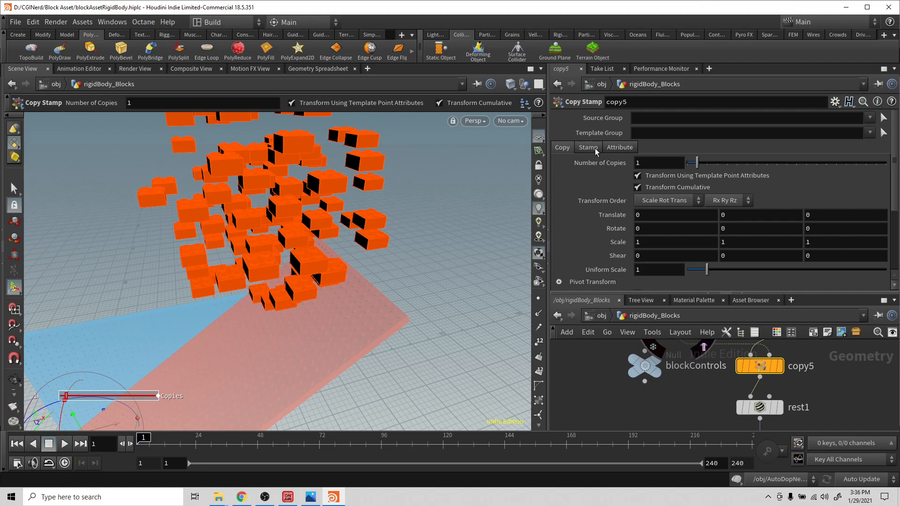
left_click(588, 148)
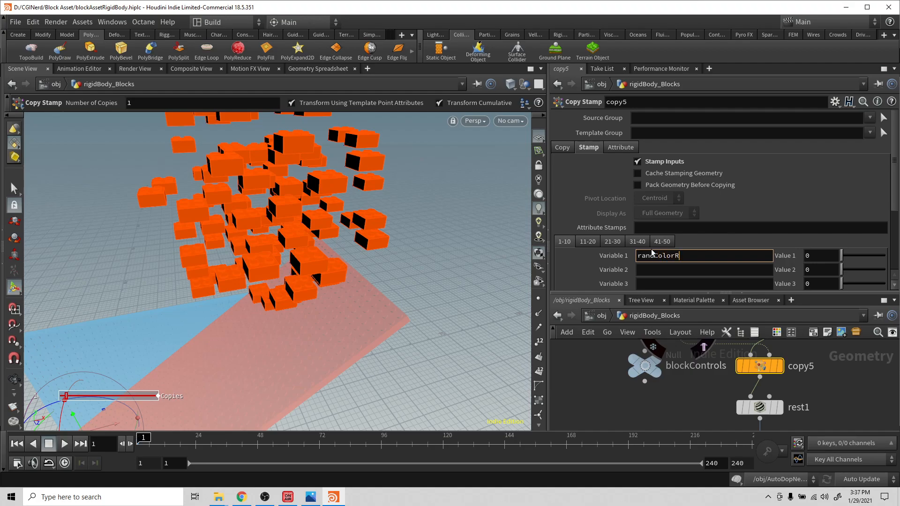
key("Return")
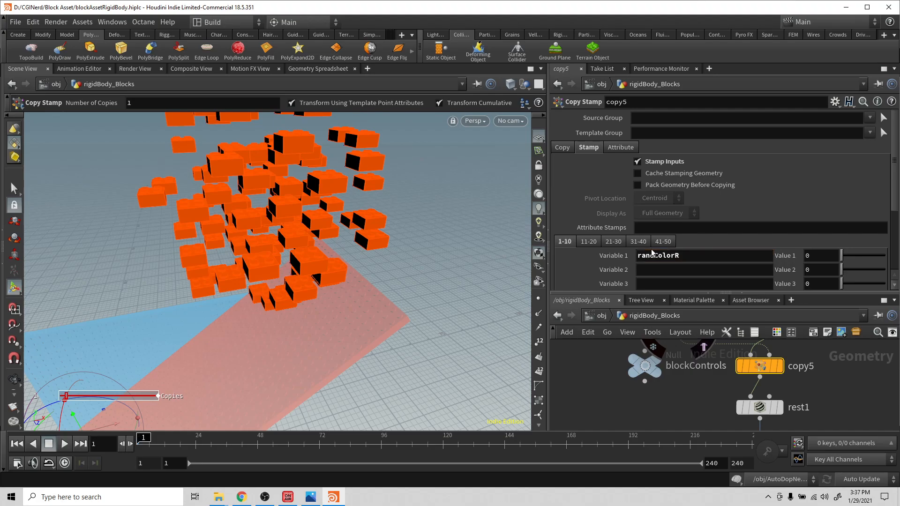
Expand the blockControls color into separate R, G and B channels, collapse it, and reset green to 0.09
left_click(652, 357)
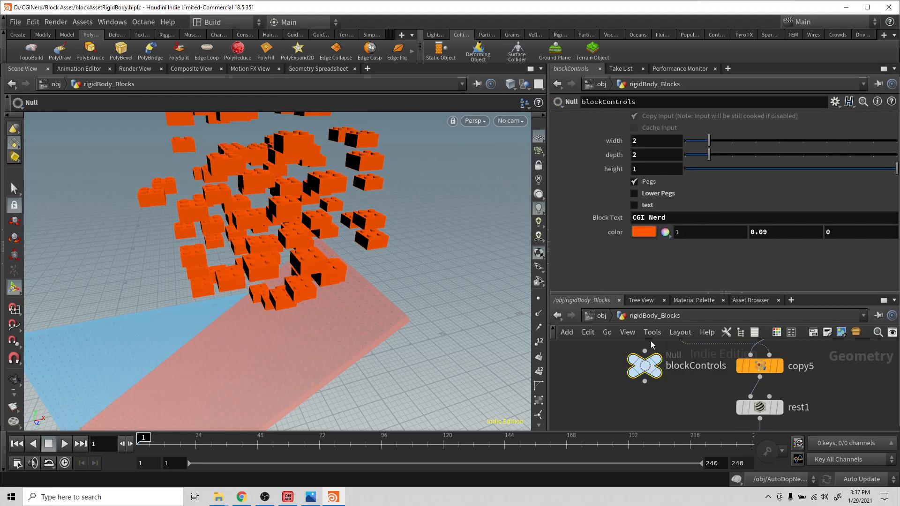
left_click(692, 233)
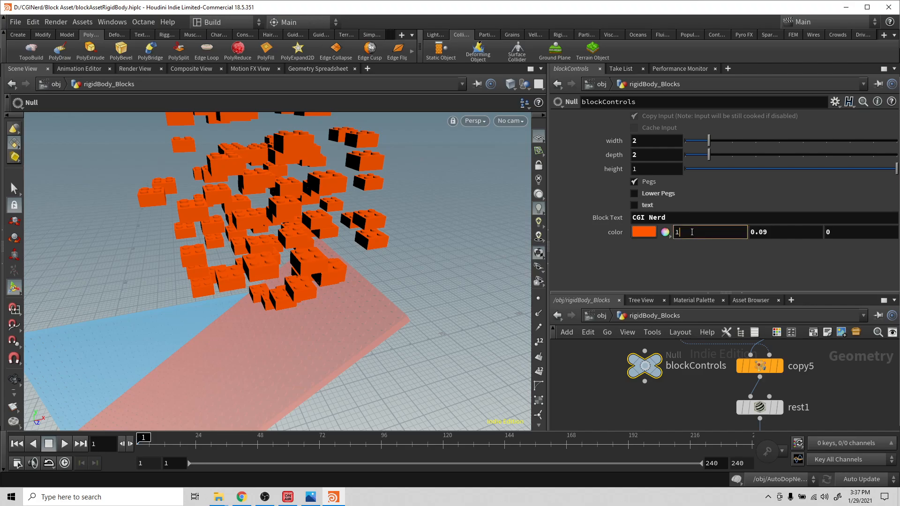
left_click(667, 234)
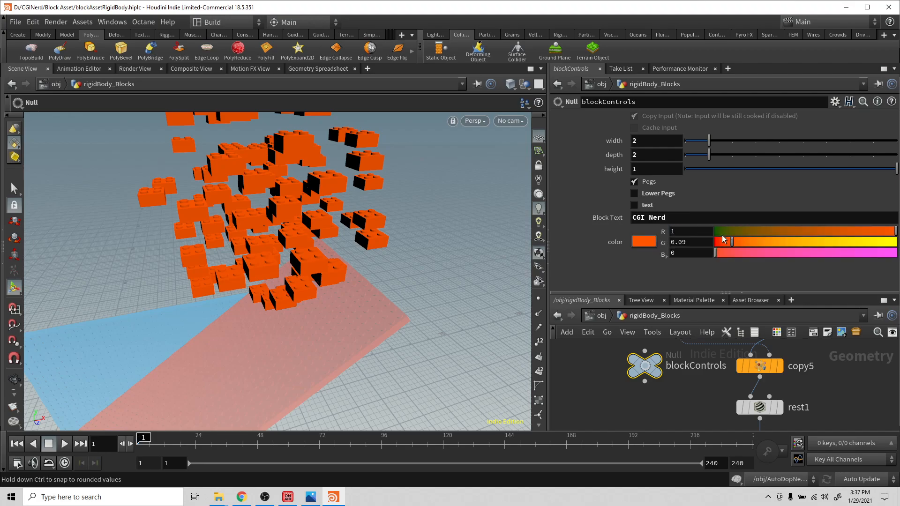
left_click(666, 244)
left_click(667, 253)
left_click(666, 254)
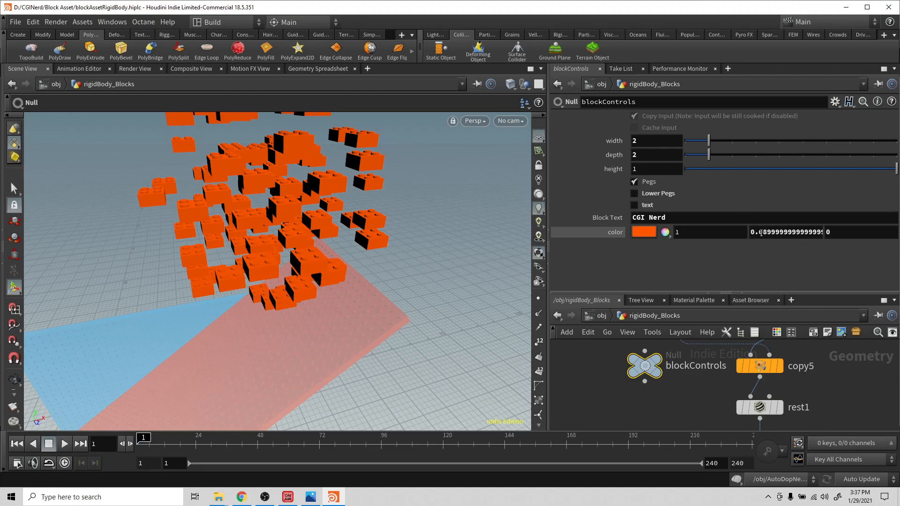
left_click_drag(765, 232, 822, 232)
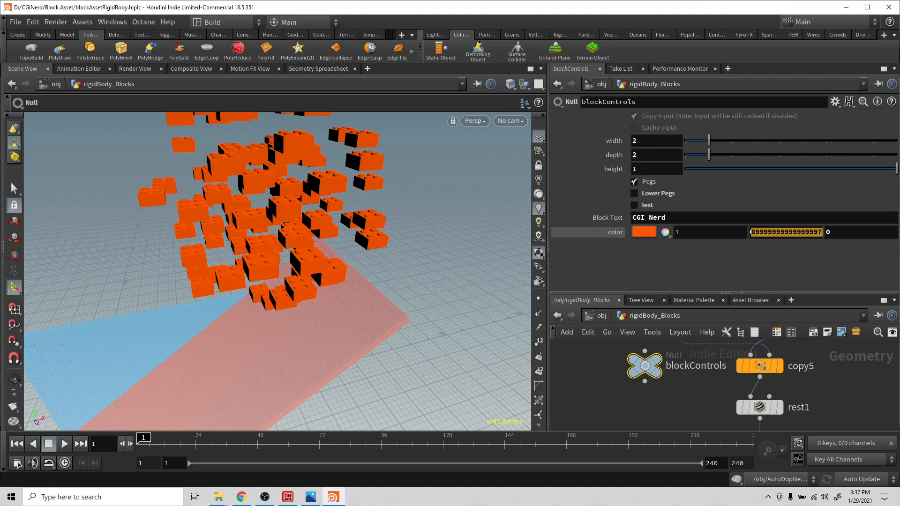
type("9")
key("Return")
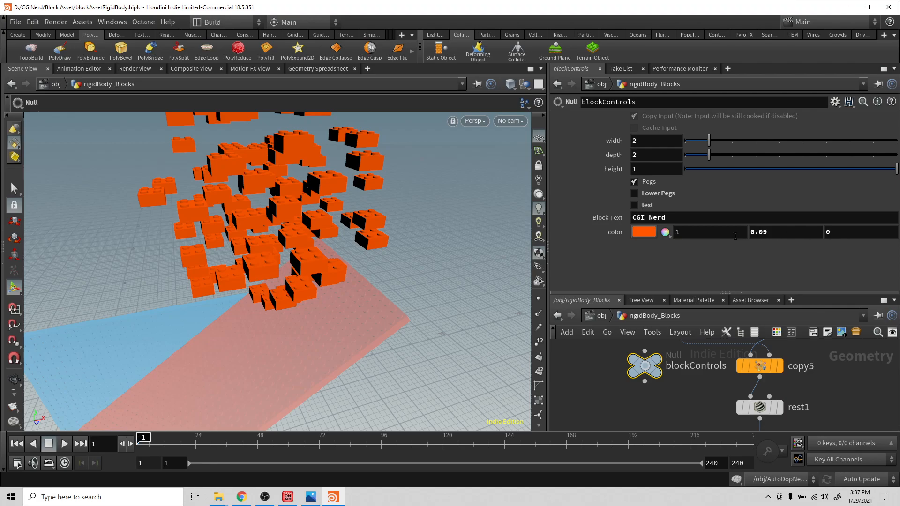
Name stamp Variable 2 of copy5 randColorG, reusing the first variable's name
left_click(760, 366)
left_click_drag(701, 258, 635, 256)
key("ctrl+c")
left_click(708, 270)
key("ctrl+v")
key("BackSpace")
type("g")
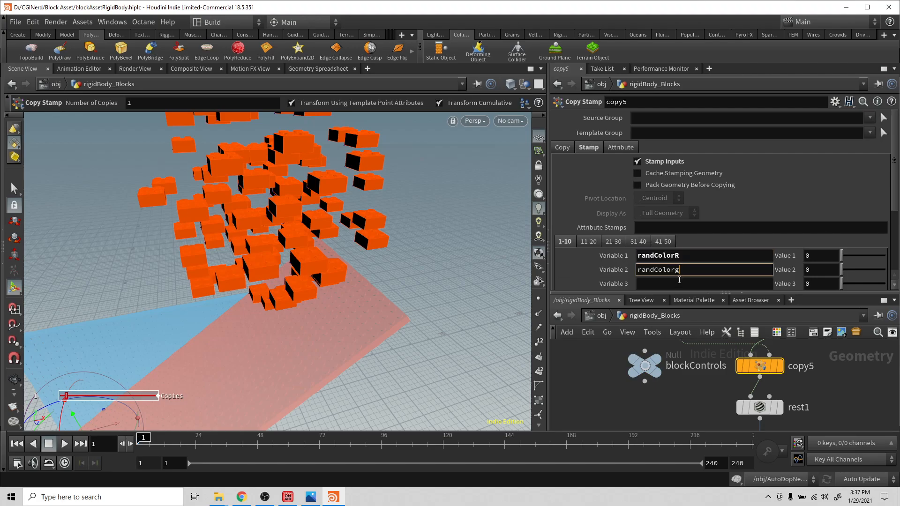
key("BackSpace")
type("G")
Name stamp Variable 3 of copy5 randColorB
left_click(659, 283)
key("ctrl+v")
key("BackSpace")
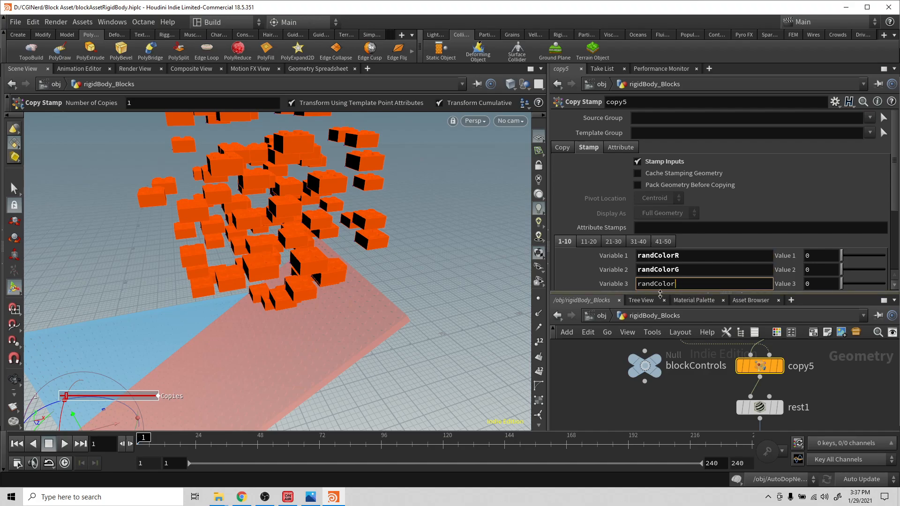
type("B")
Replace the red channel of the blockControls color with the start of a stamp expression, stamp("../copy5/",
left_click(644, 373)
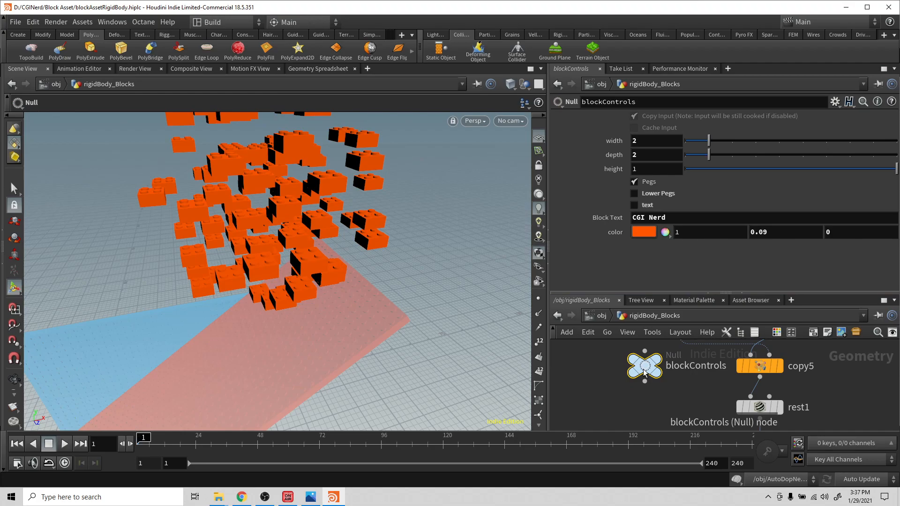
left_click(707, 238)
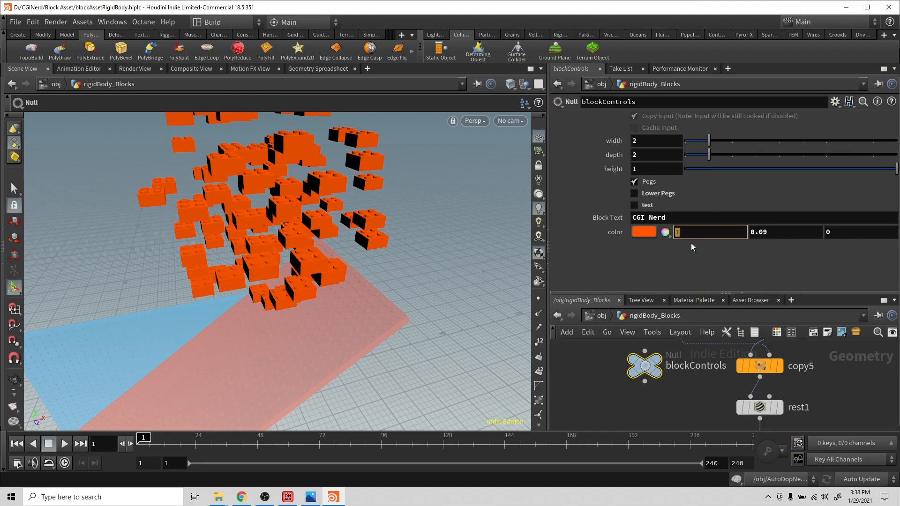
type("St")
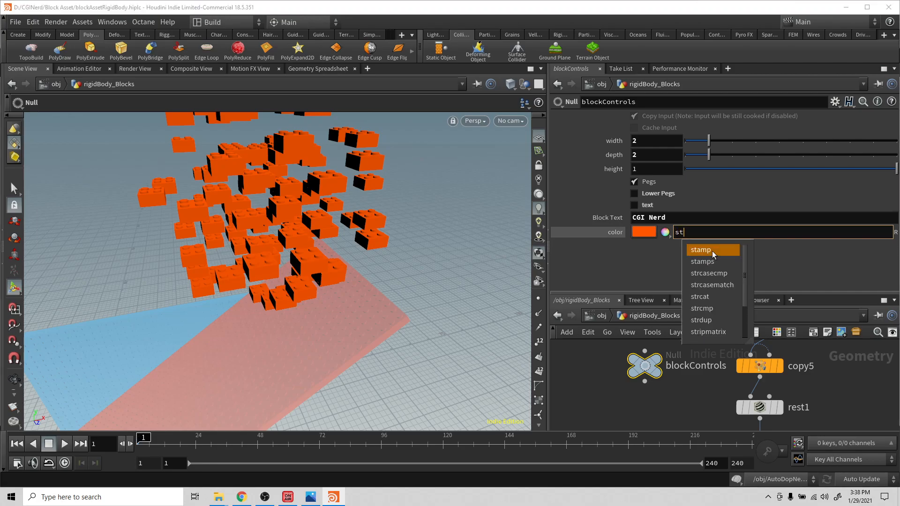
left_click(713, 251)
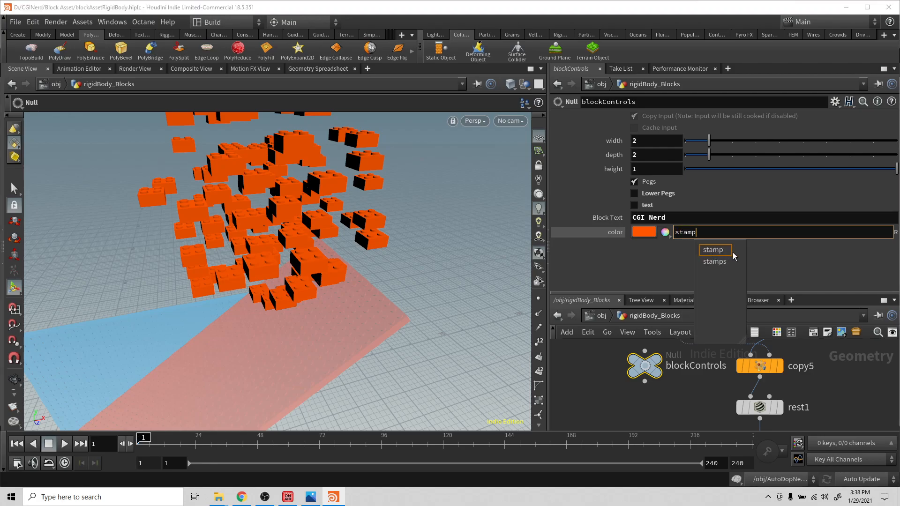
type("(")
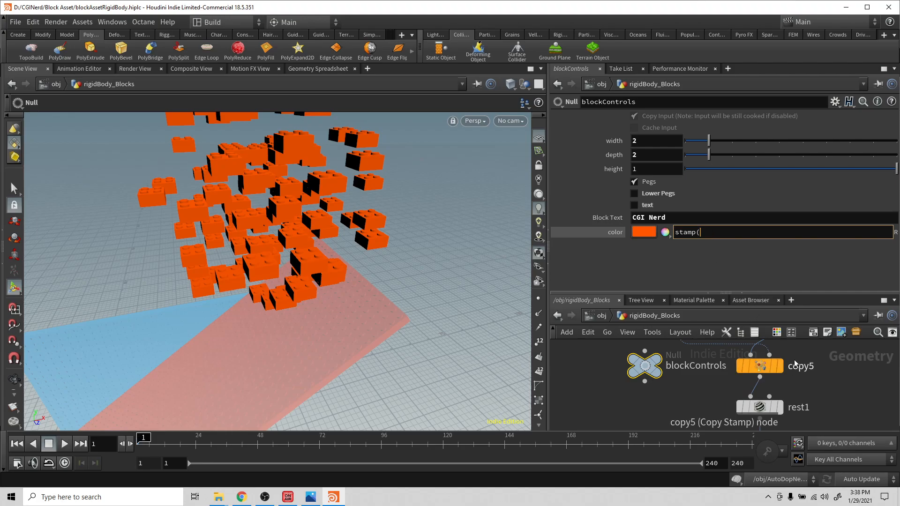
type("'")
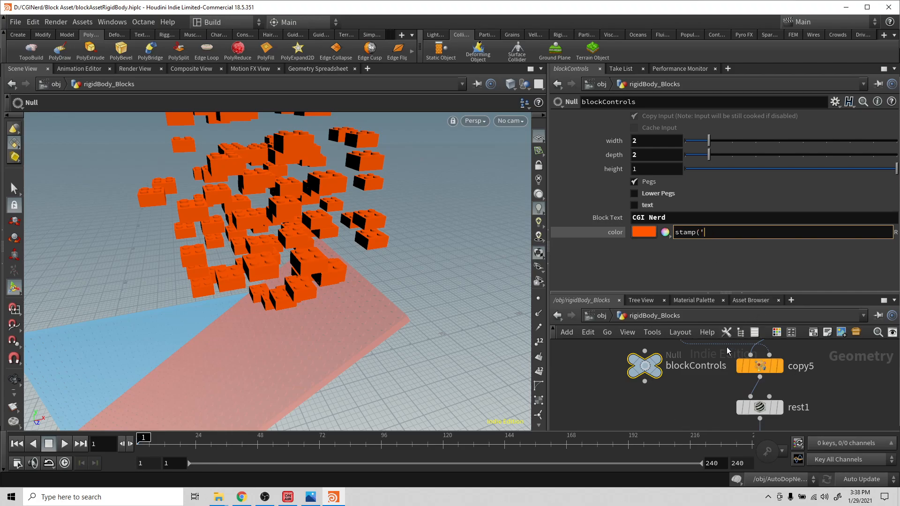
key("BackSpace")
type("\"")
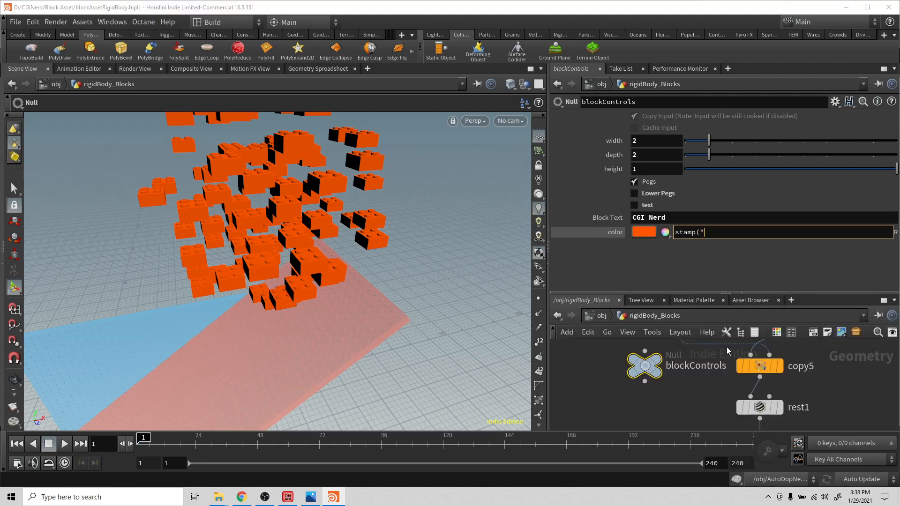
type("../co")
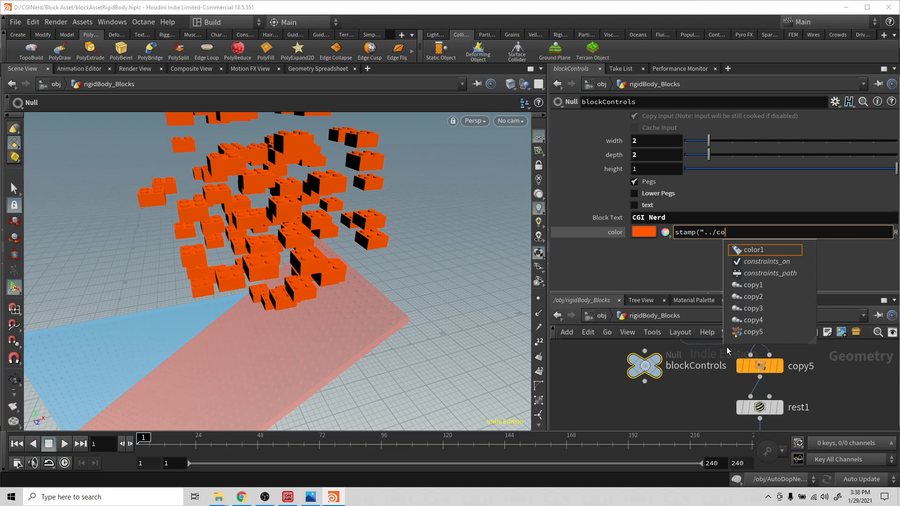
left_click(755, 336)
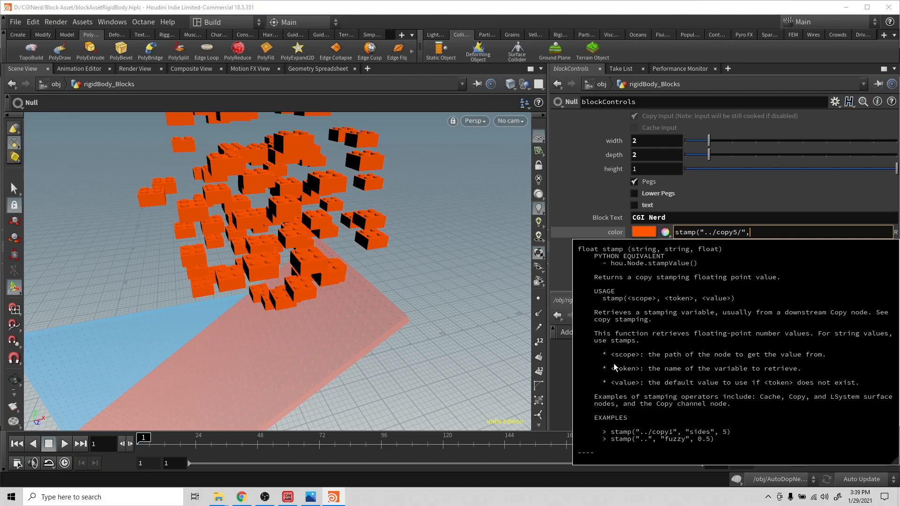
left_click(563, 368)
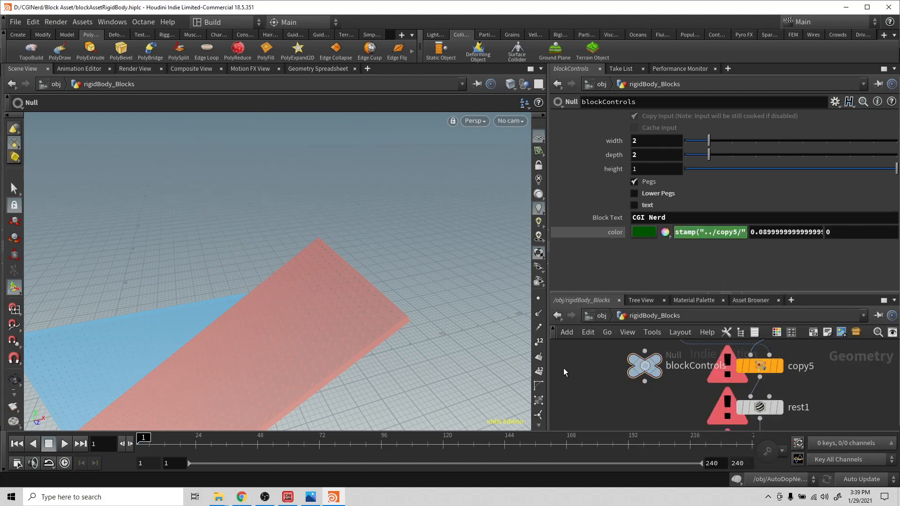
Check the first stamp variable's name on copy5 and complete the blockControls red channel expression as stamp("../copy5/","randColorR", 1)
left_click(644, 367)
mouse_move(645, 367)
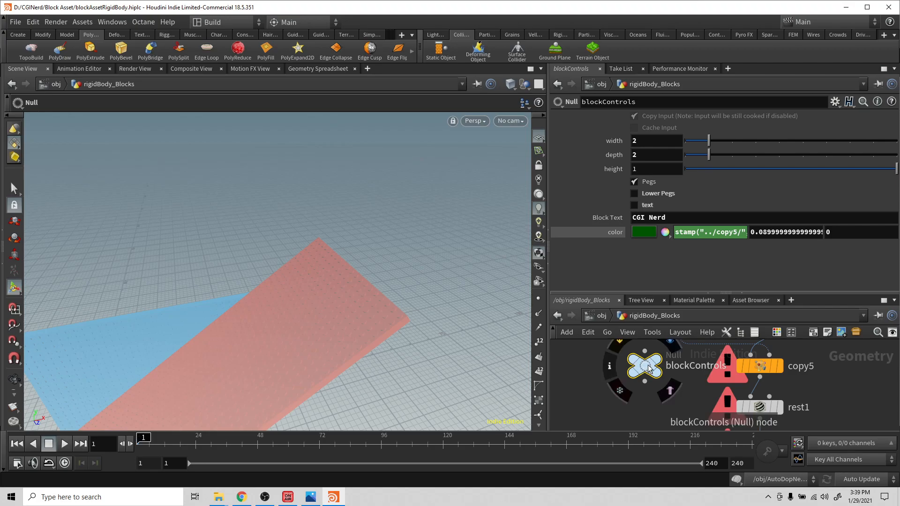
left_click(759, 366)
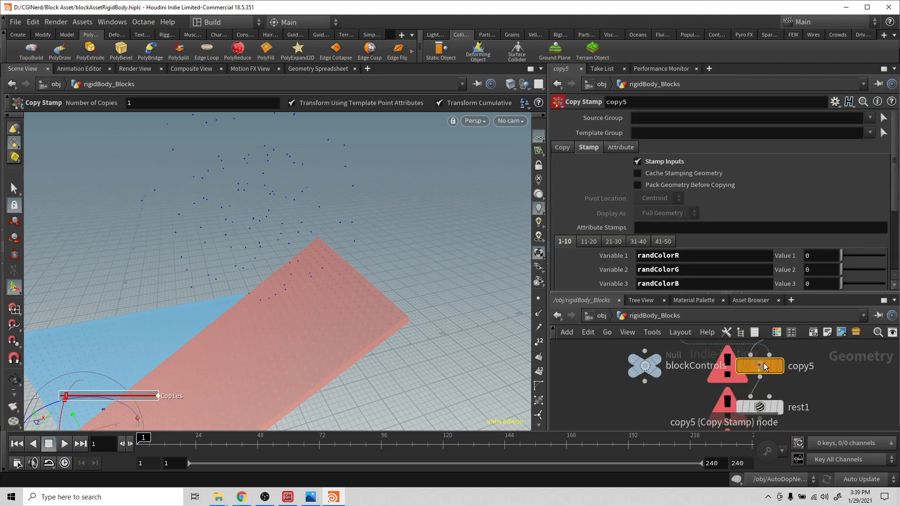
left_click(688, 256)
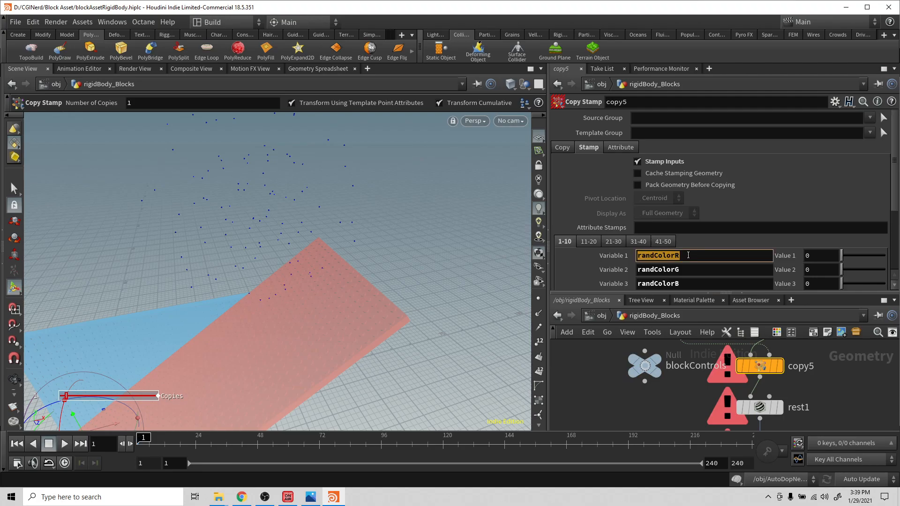
left_click(645, 366)
left_click(741, 233)
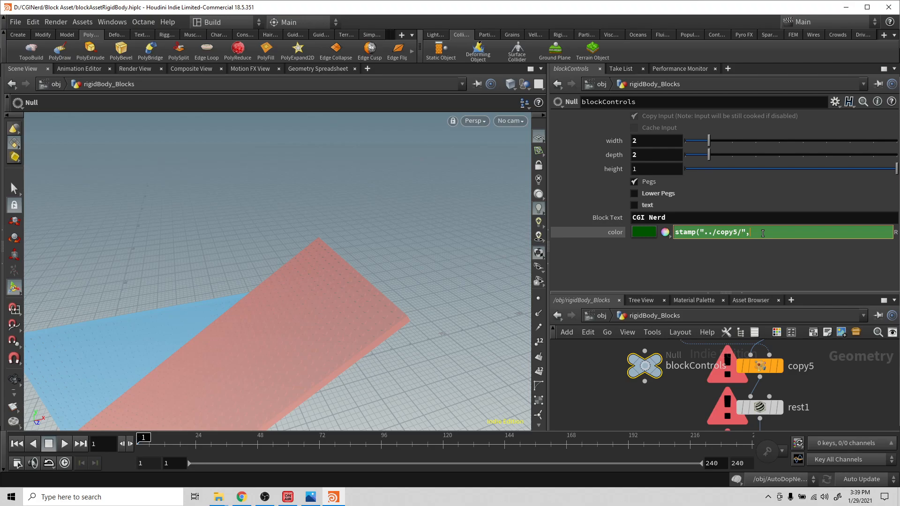
type("randColorR\"")
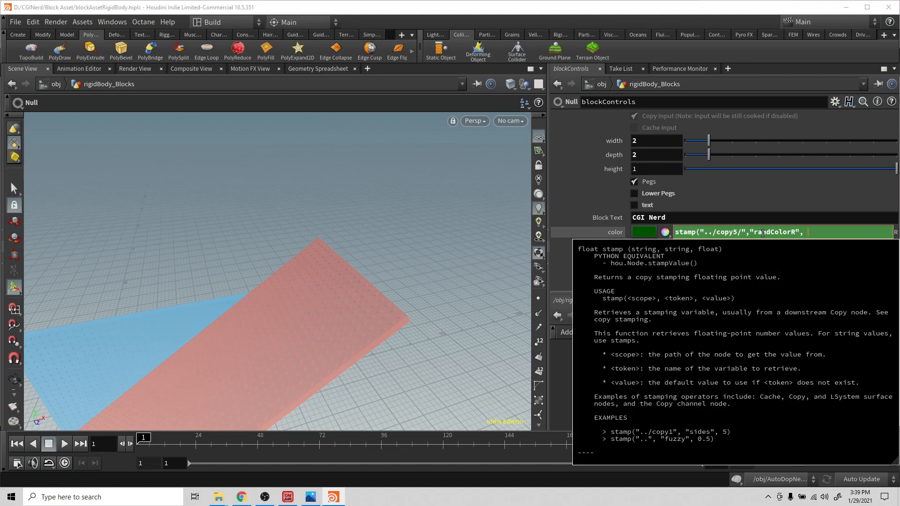
type(", 1)")
key("Return")
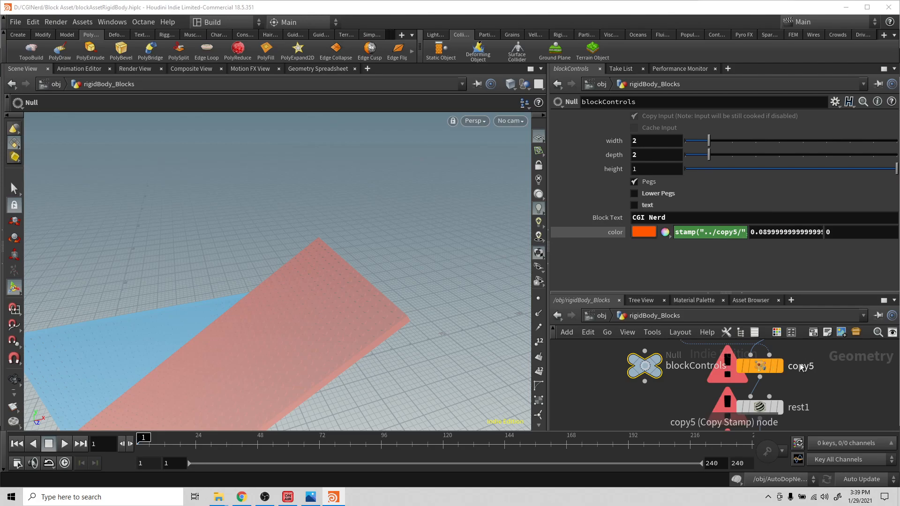
Display the copy5 result in the viewport and review the red channel's stamp expression on blockControls
left_click(781, 369)
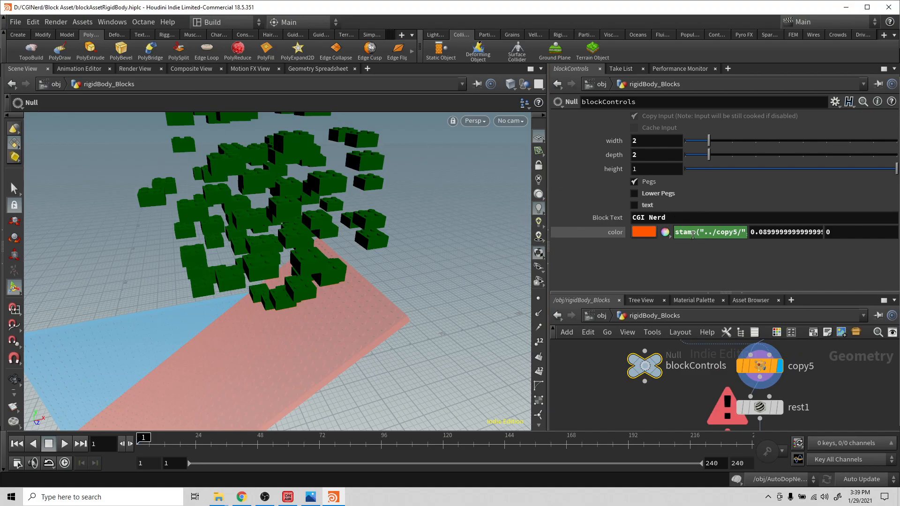
left_click(714, 232)
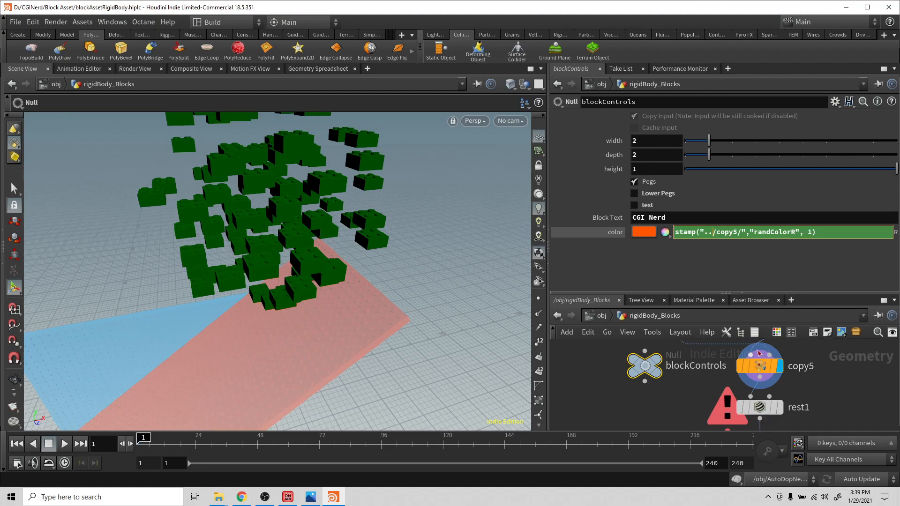
mouse_move(756, 374)
middle_click_drag(812, 387, 797, 409)
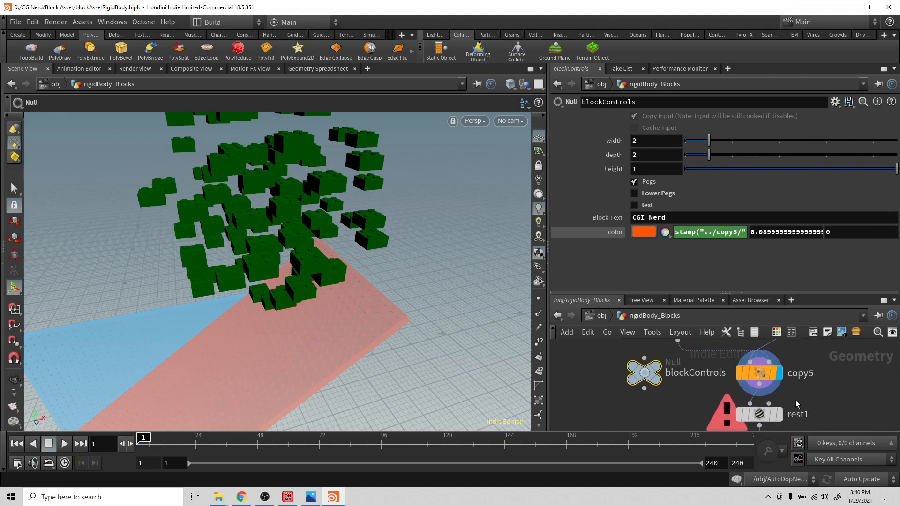
Set stamp Value 1 of copy5, for randColorR, to the expression rand($PT)
left_click(760, 376)
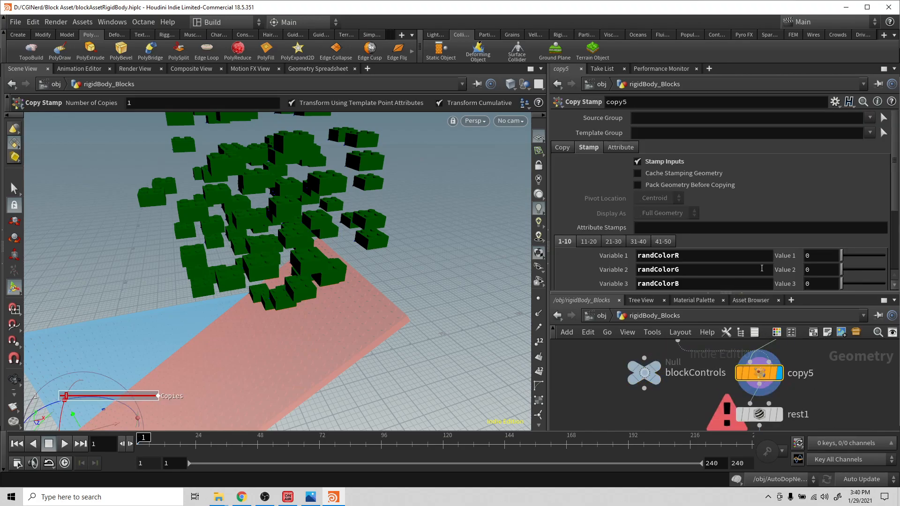
left_click(817, 258)
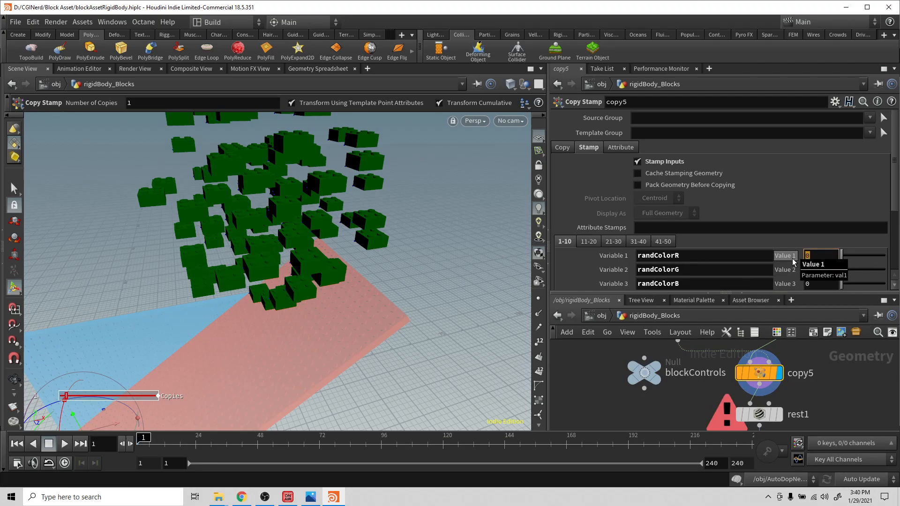
type("rand")
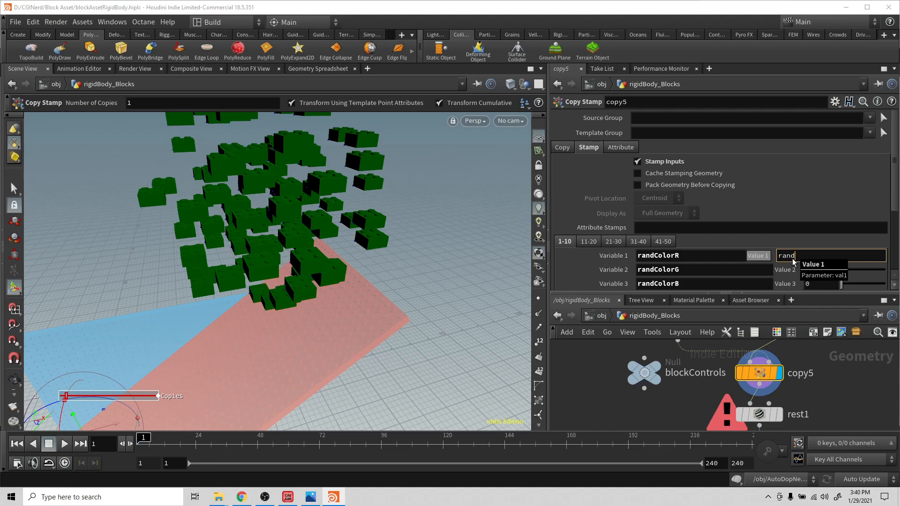
type("(")
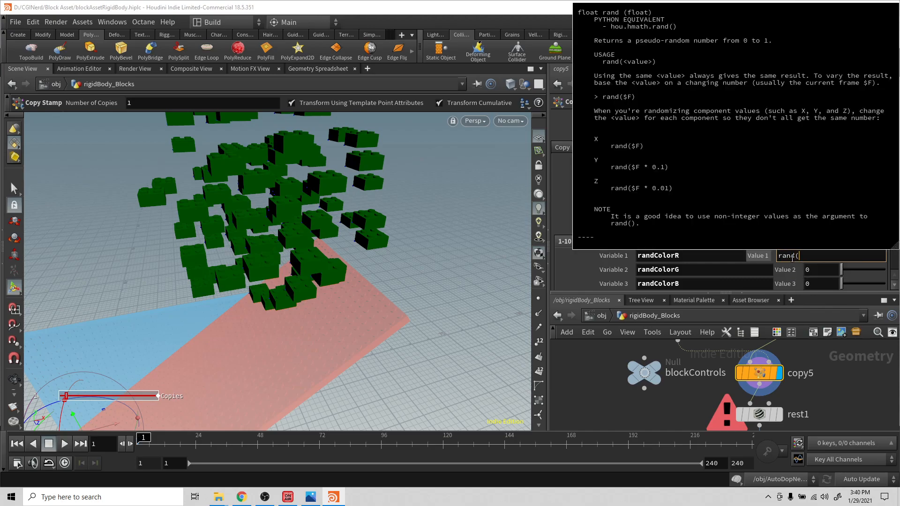
type("$")
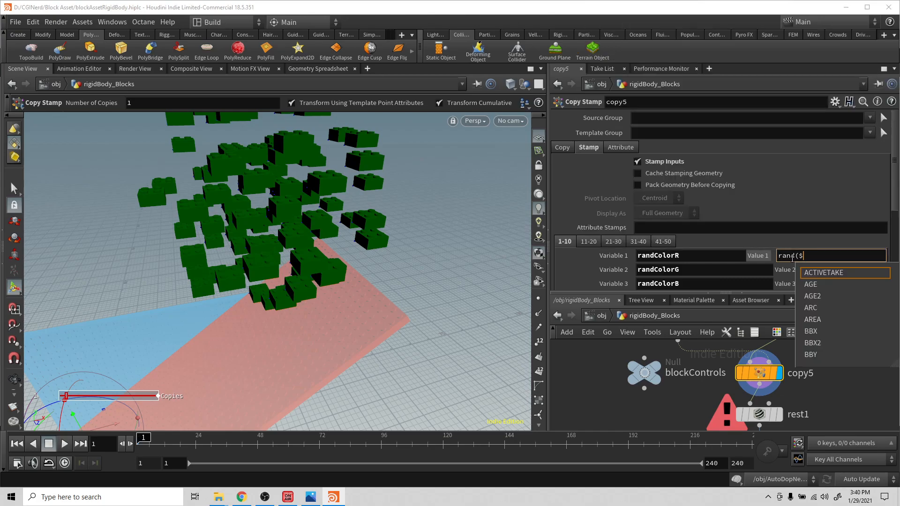
type("PT")
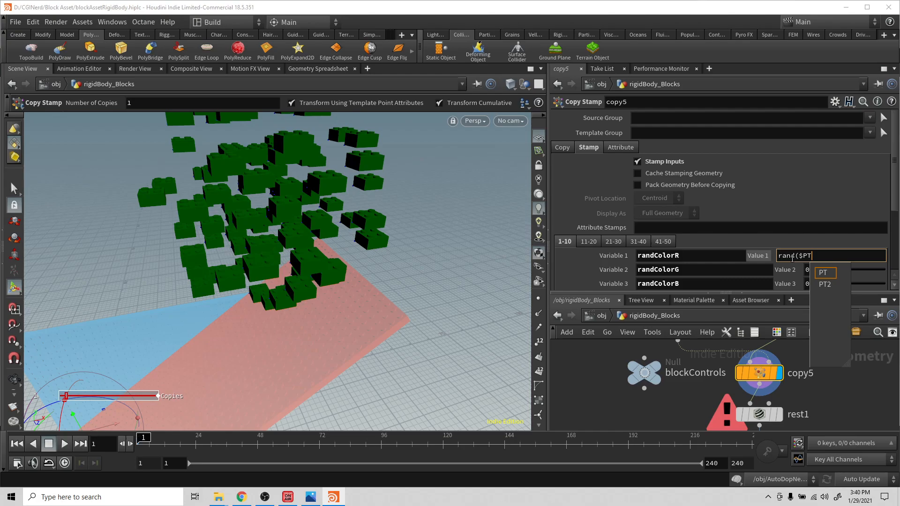
type(")")
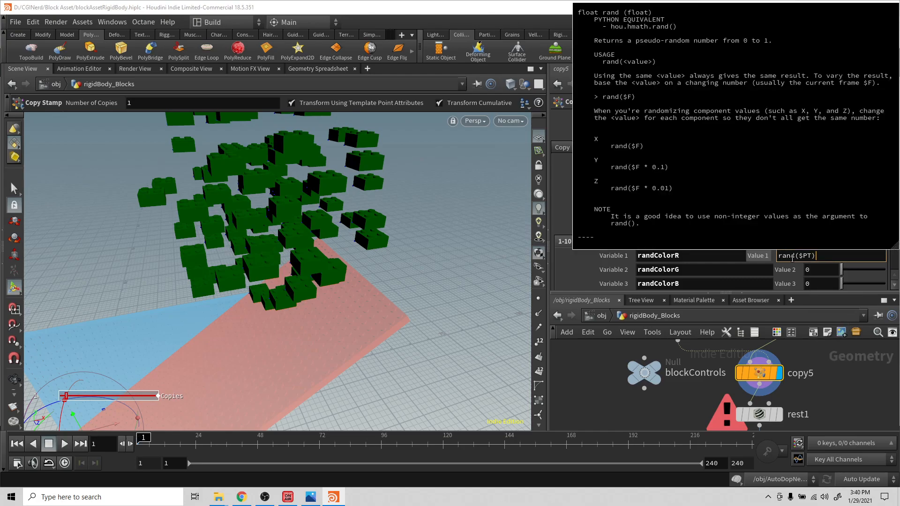
Set the randColorR stamp variable of copy5 to rand($PT) and inspect the block colours from several angles
key("Return")
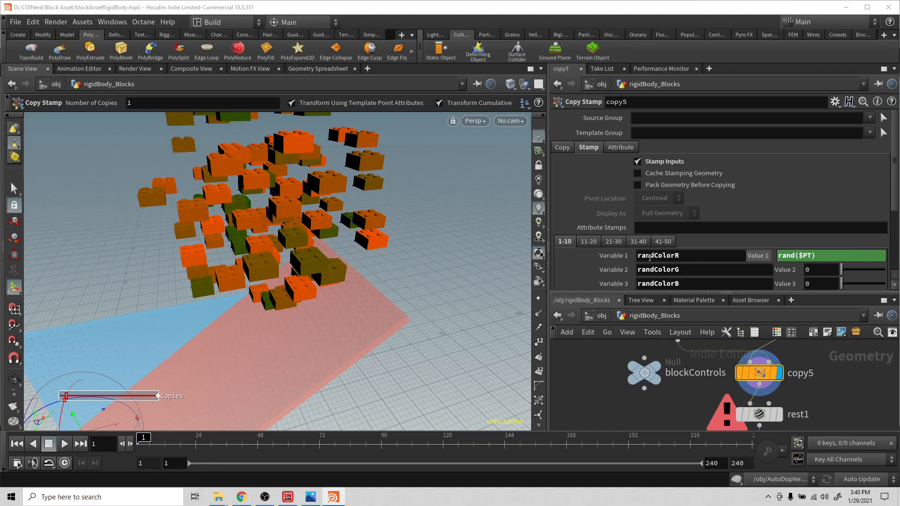
key("Escape")
left_click_drag(382, 236, 492, 261)
key("Return")
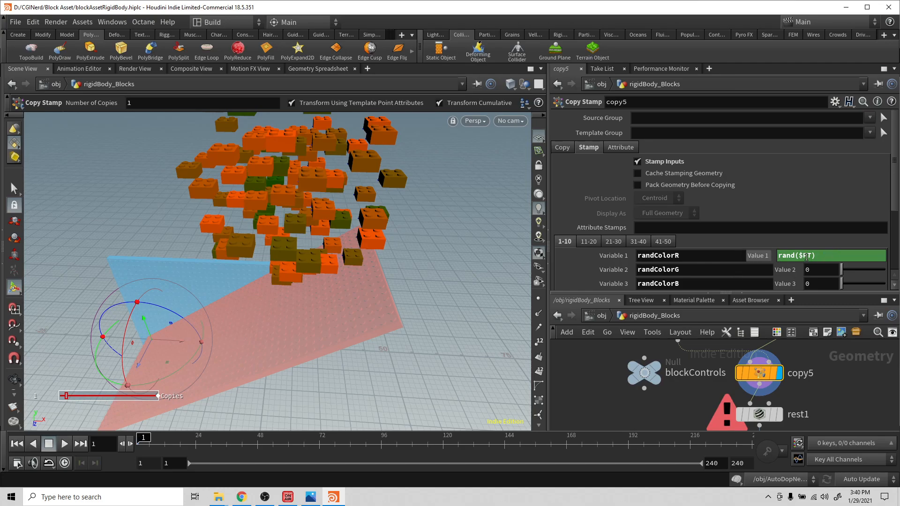
key("Escape")
left_click_drag(408, 239, 448, 248)
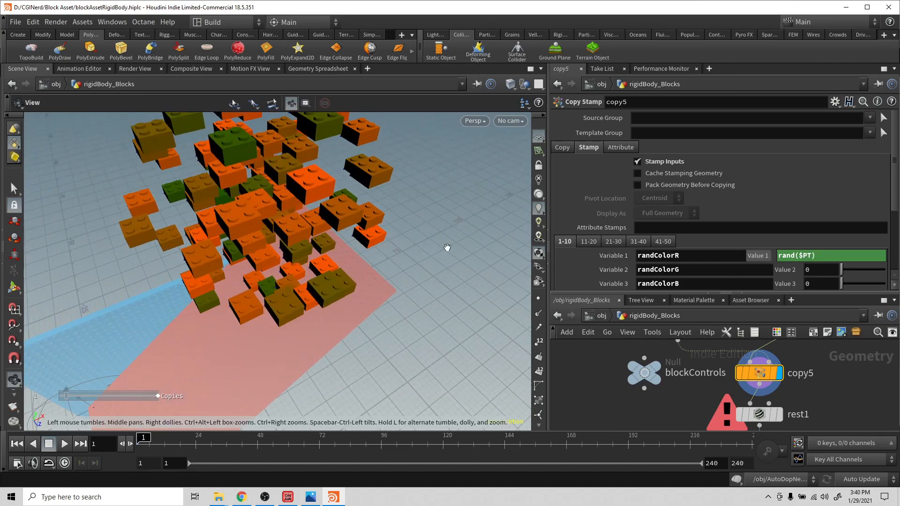
left_click_drag(239, 165, 277, 181, "alt")
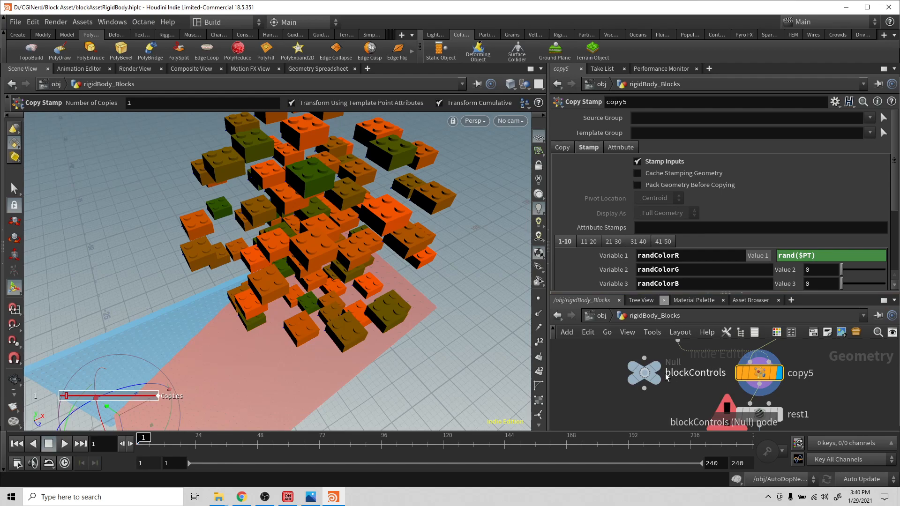
Reuse the red stamp expression for blockControls' green colour channel as stamp("../copy5/","randColorG", .09)
left_click(711, 373)
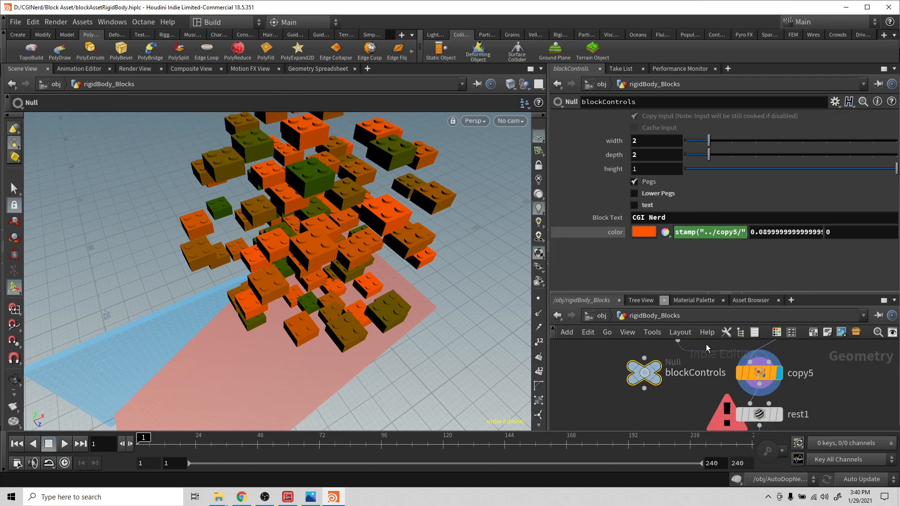
left_click(699, 231)
key("ctrl+c")
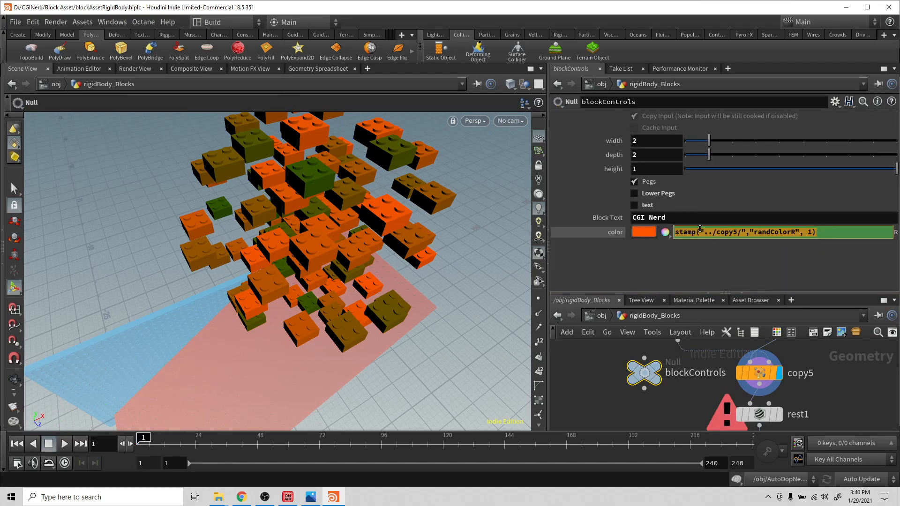
left_click(862, 252)
left_click(794, 237)
key("ctrl+v")
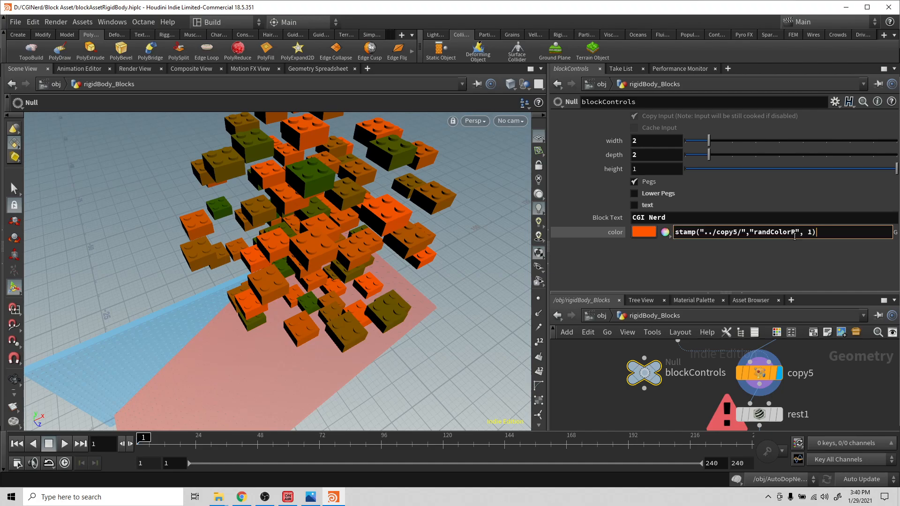
key("BackSpace")
type(".09")
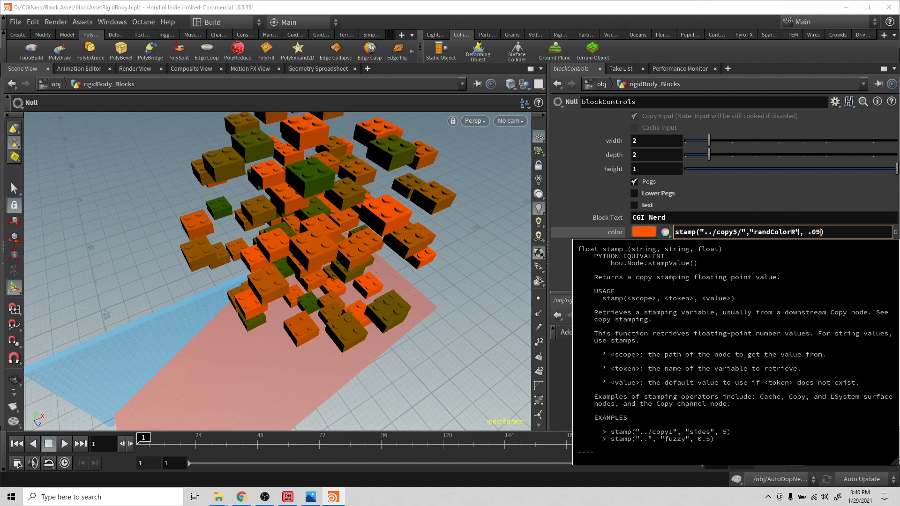
key("BackSpace")
type("G")
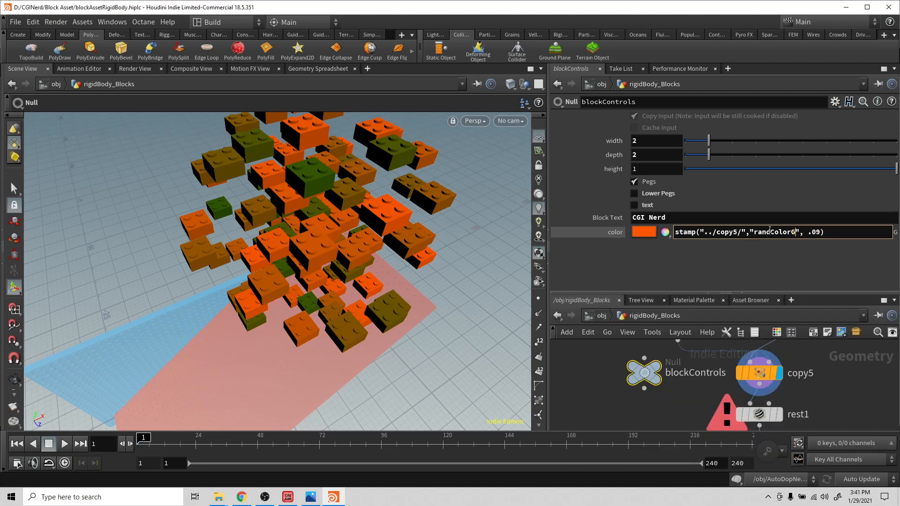
key("Return")
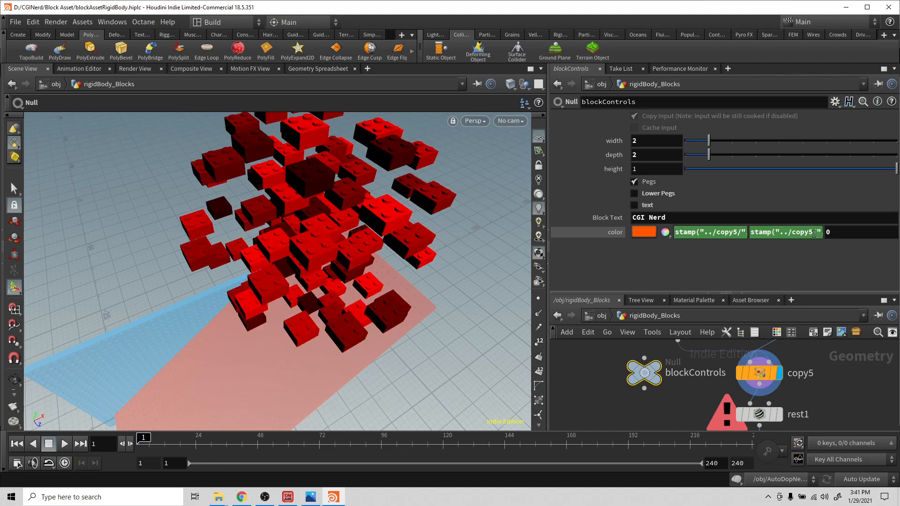
Give blockControls' blue colour channel the expression stamp("../copy5/","randColorB", 0)
left_click(840, 232)
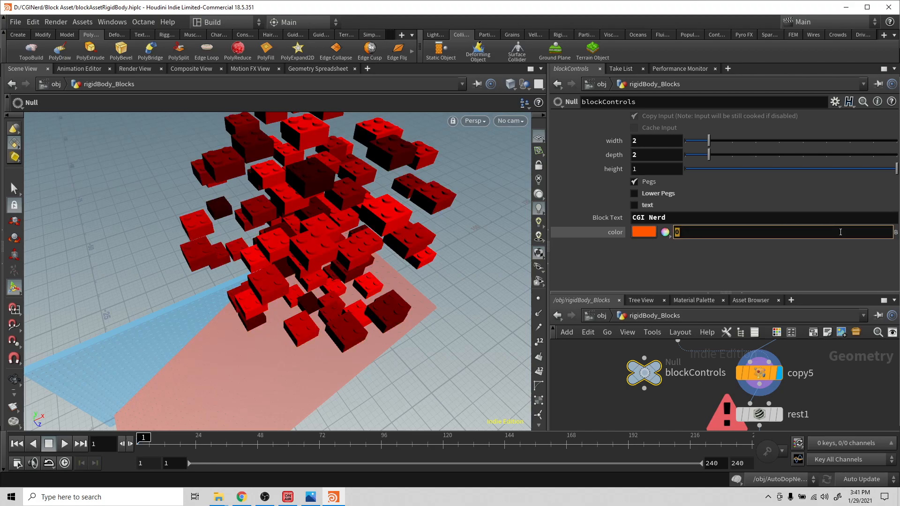
key("ctrl+v")
left_click(798, 232)
key("BackSpace")
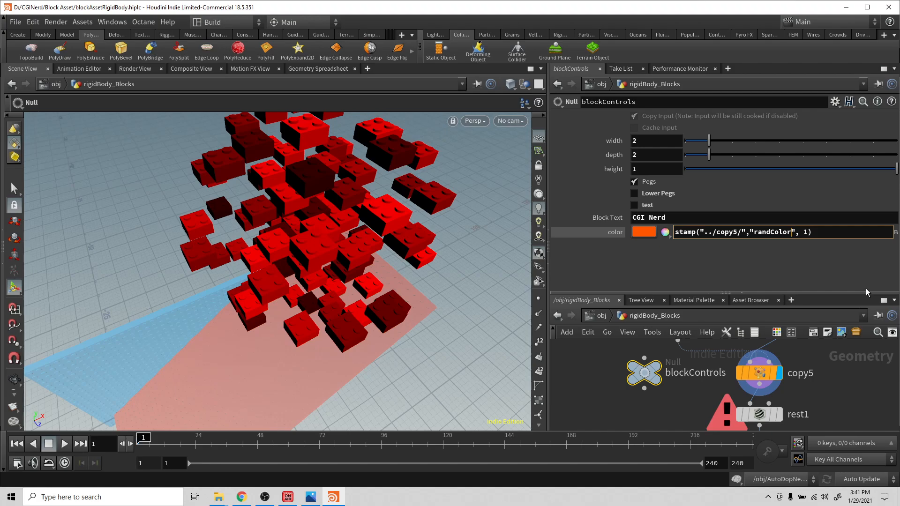
type("B")
key("Delete")
type("0")
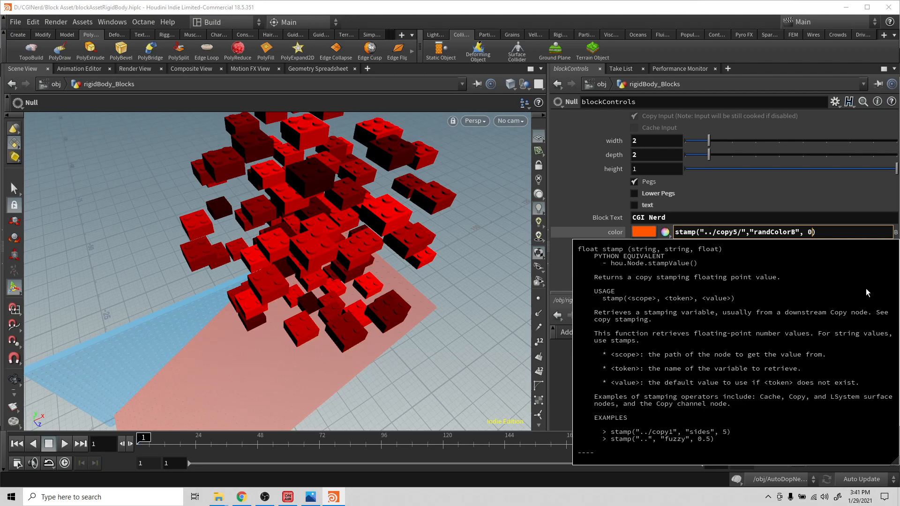
key("Return")
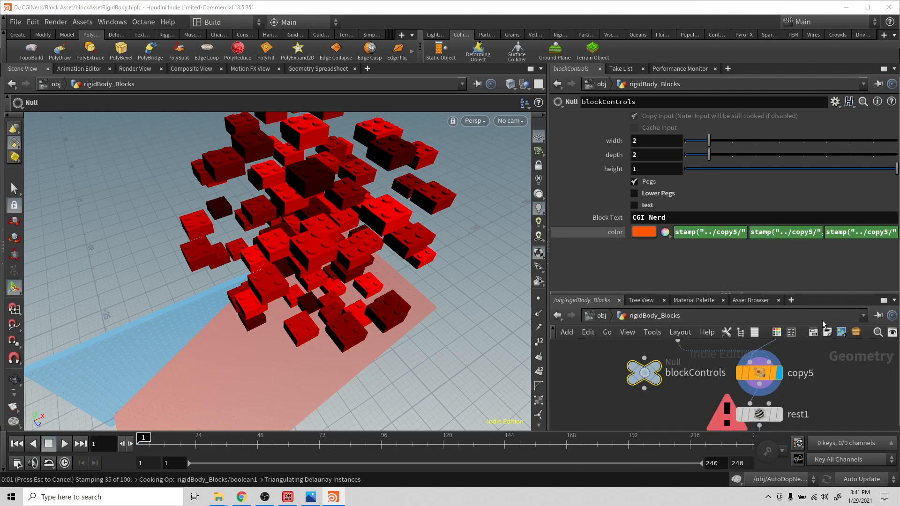
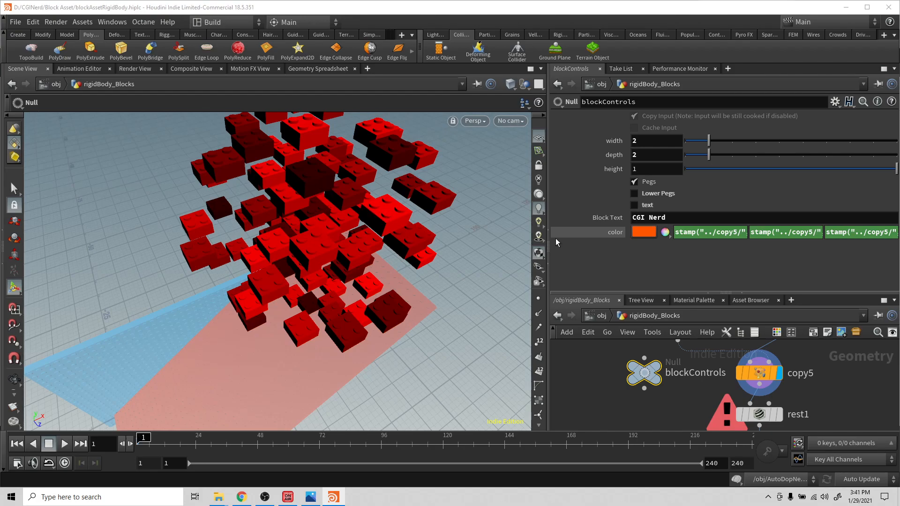
Copy the rand($PT) expression from randColorR to the randColorG and randColorB values in copy5
left_click(763, 378)
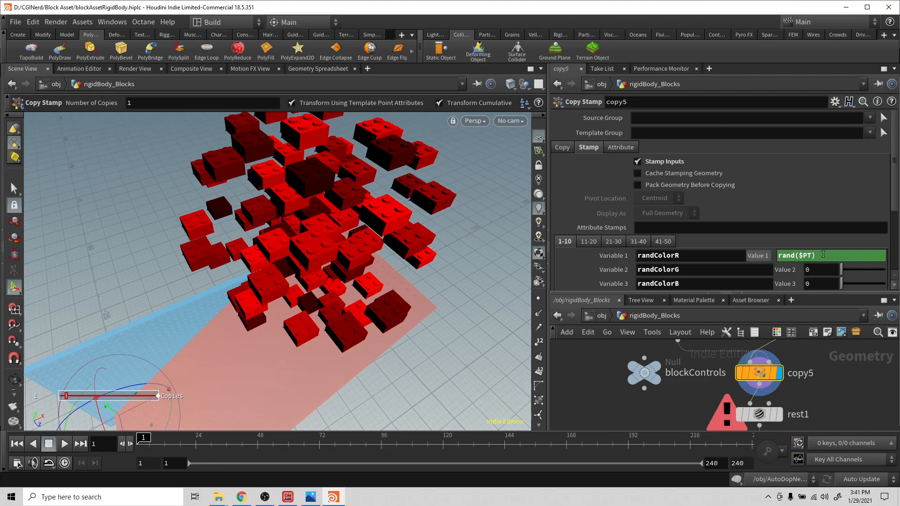
left_click_drag(823, 255, 698, 257)
key("ctrl+c")
left_click(819, 271)
key("ctrl+v")
left_click(820, 284)
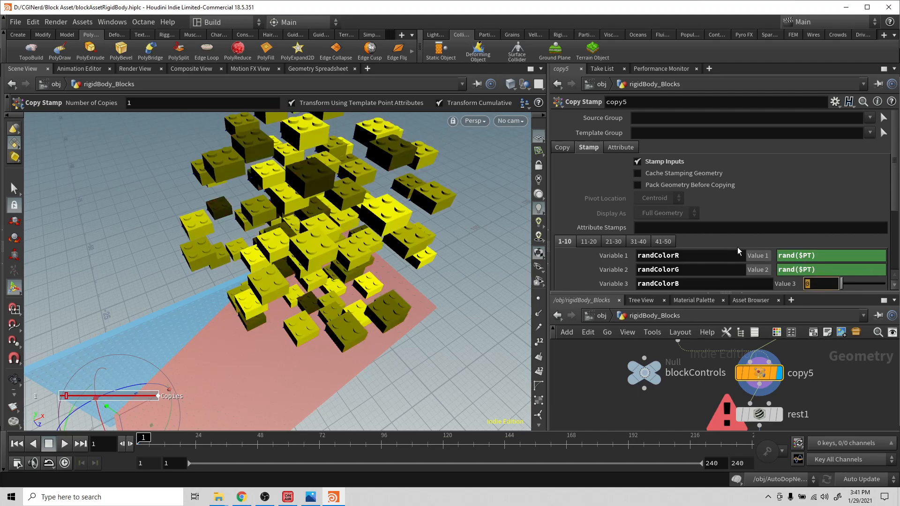
double_click(816, 285)
key("ctrl+v")
key("Return")
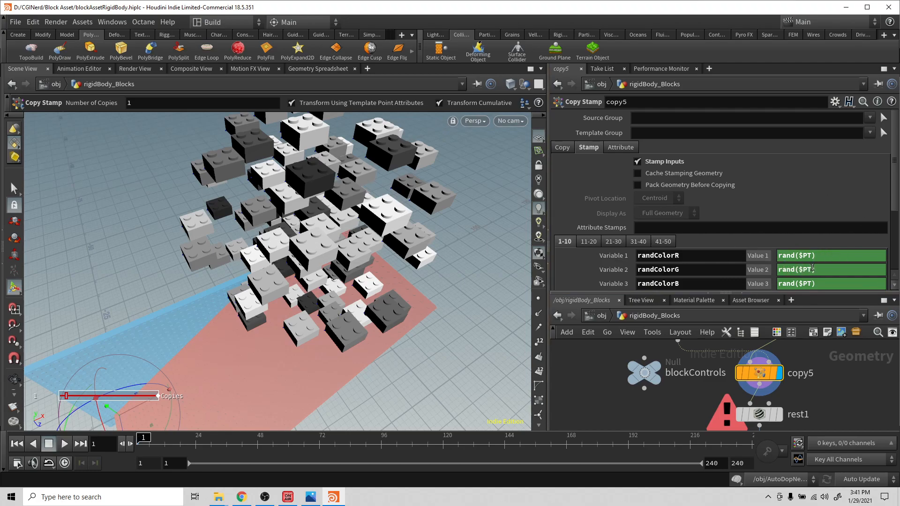
Vary the random seeds by setting randColorG to rand($PT*50) and randColorB to rand($PT*.5)
type("*")
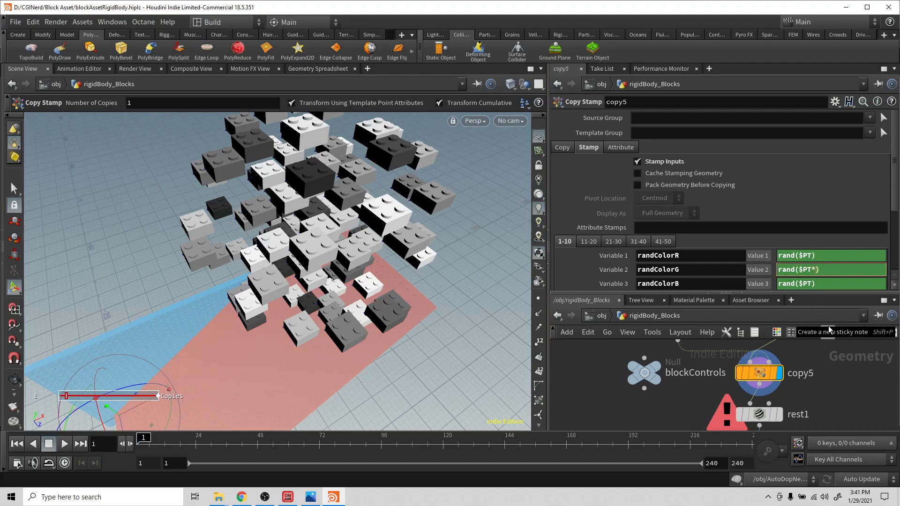
type("50")
key("Return")
left_click(810, 283)
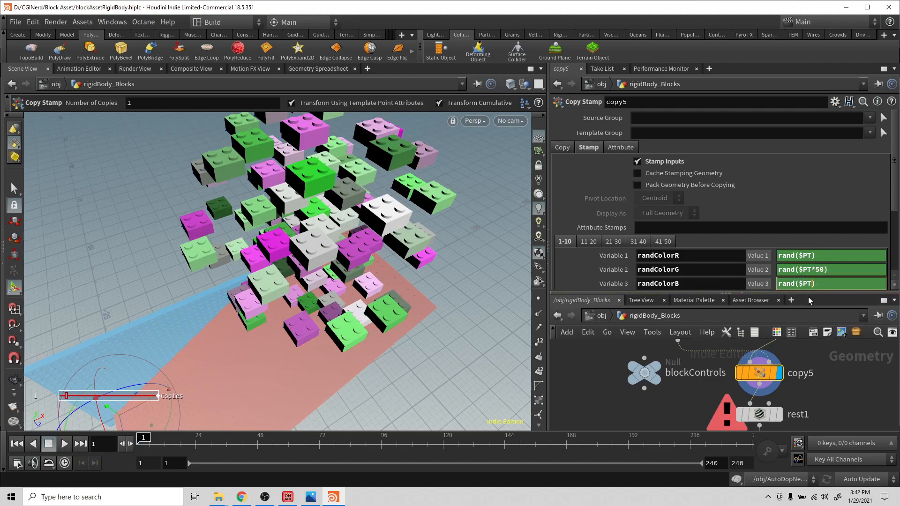
type("*.5")
key("Return")
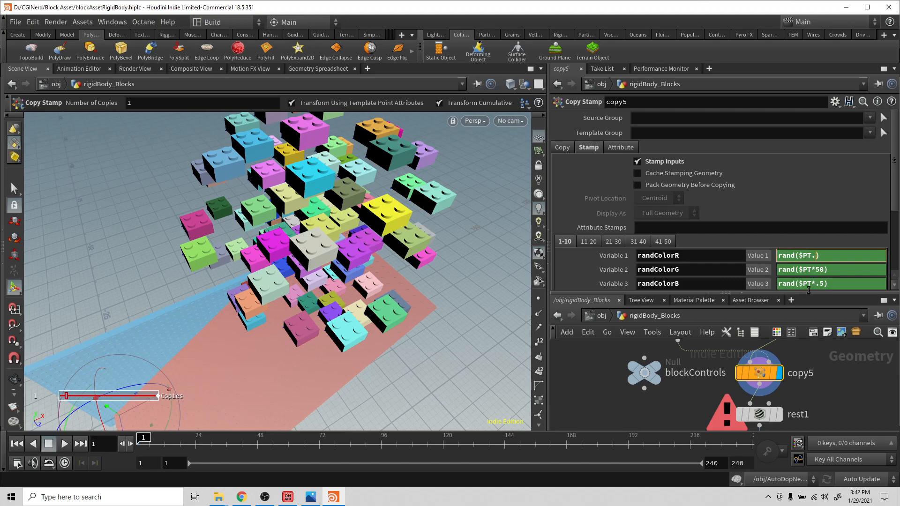
Change the randColorR value expression to rand($PT*3)
type("*")
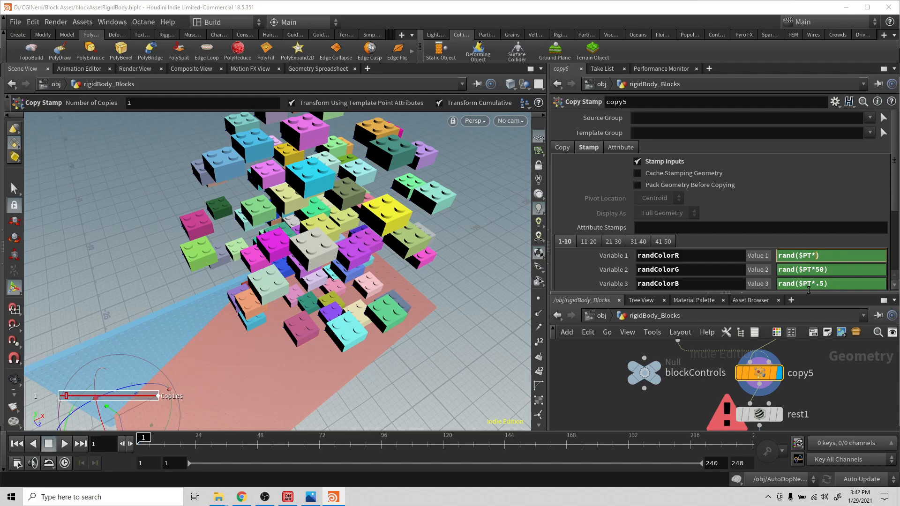
type("3")
key("Return")
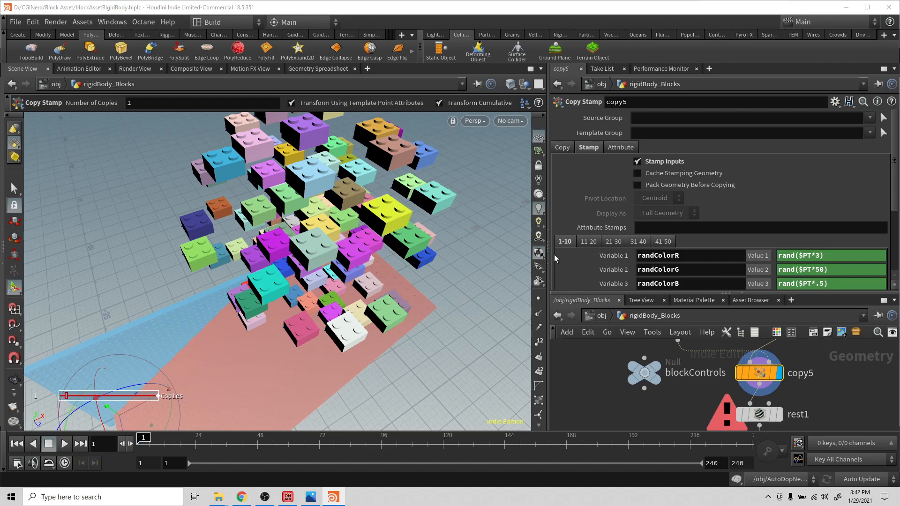
Limit the randColorR value to the 0.7–1 range with the expression fit01(rand($PT*3),.7,1)
mouse_move(748, 372)
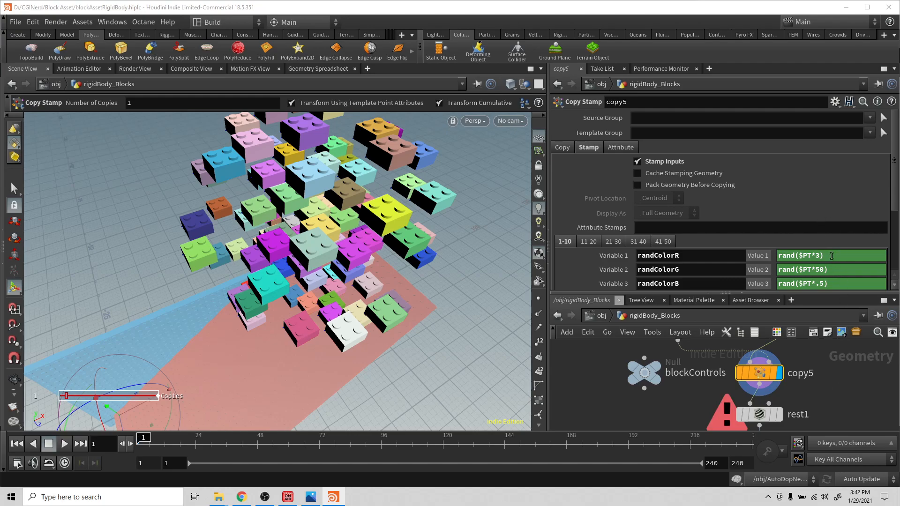
left_click(778, 256)
type("fit")
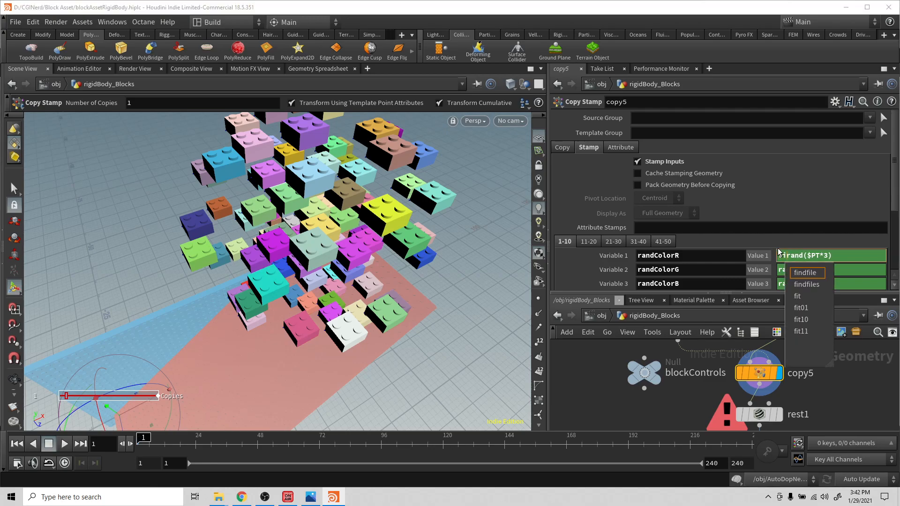
key("Down")
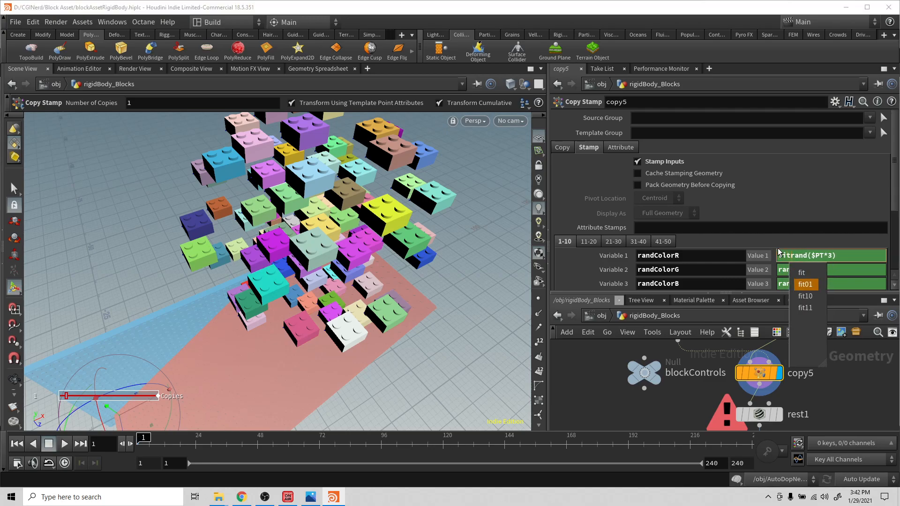
key("Return")
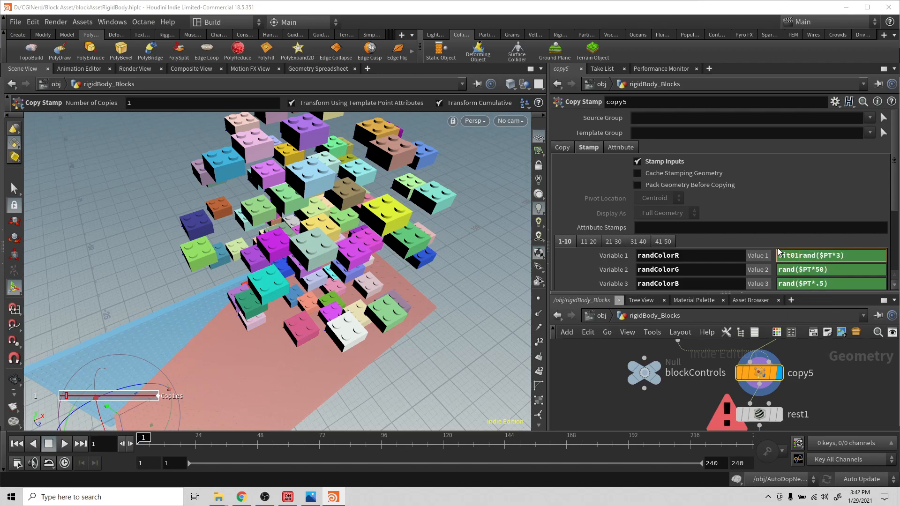
type("(")
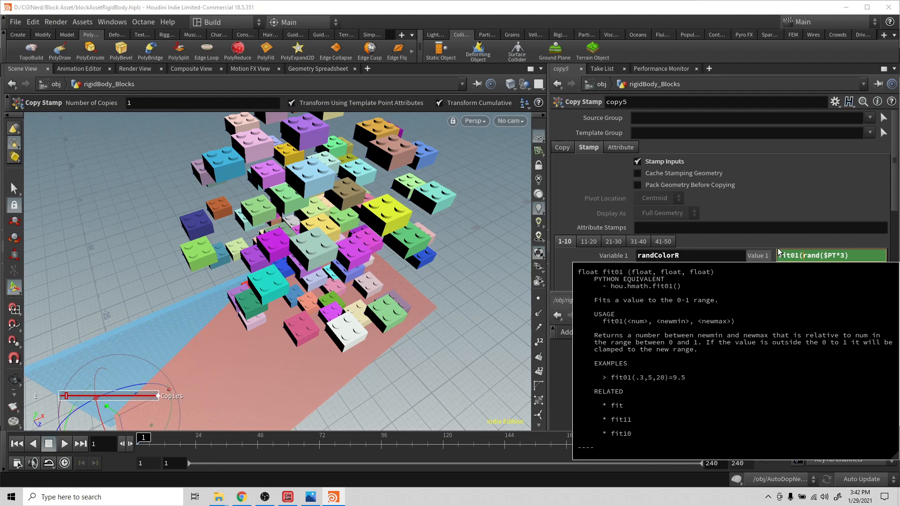
left_click(851, 256)
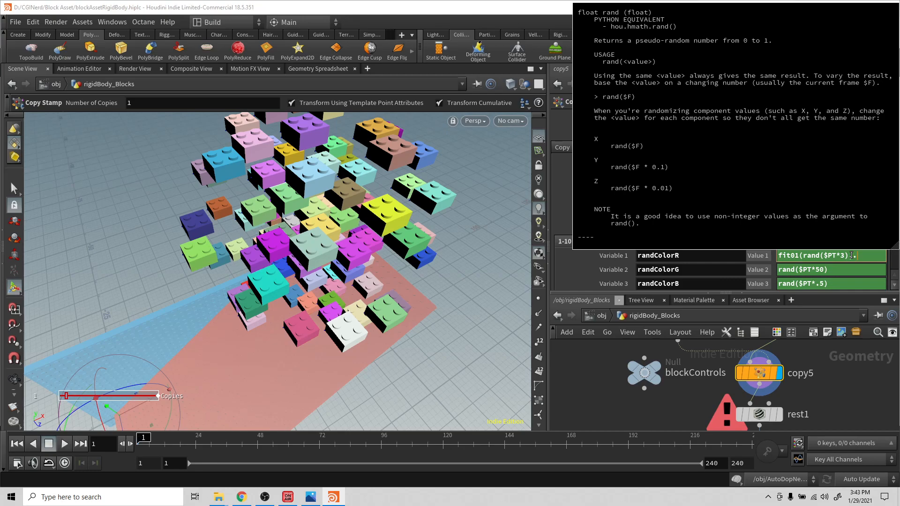
type("7,1)")
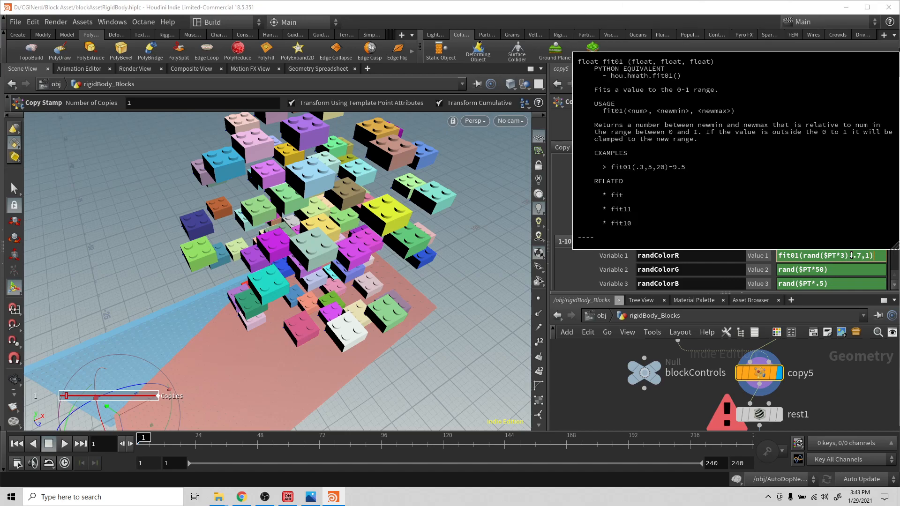
key("Return")
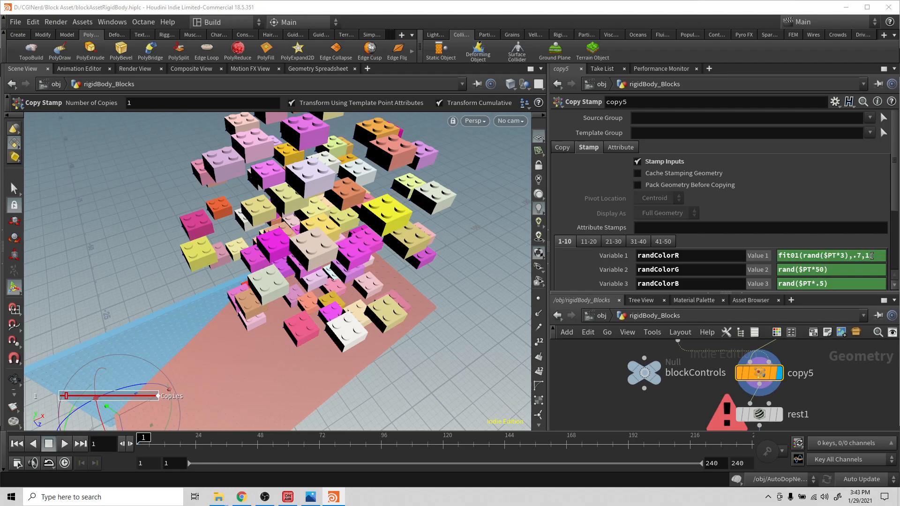
Limit the randColorG value to the 0–.2 range with the expression fit01(rand($PT*50), 0, .2)
left_click(823, 271)
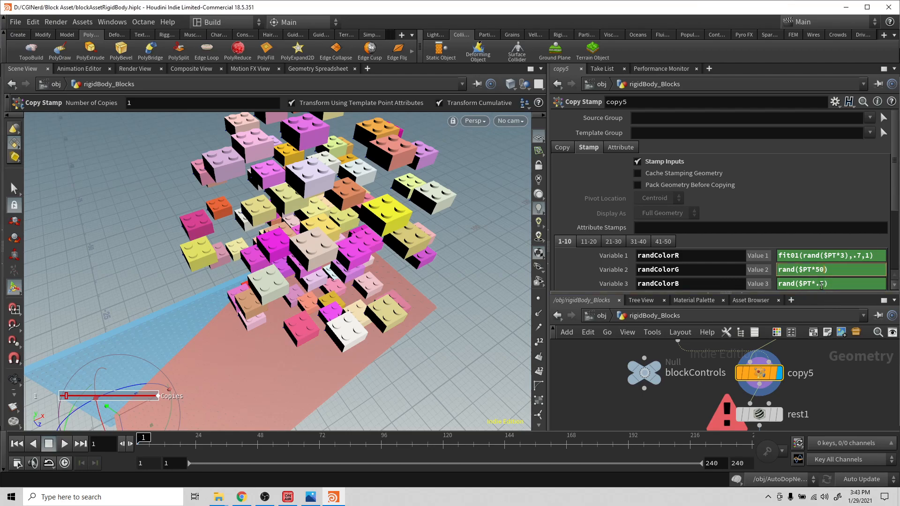
left_click(779, 270)
type("fit")
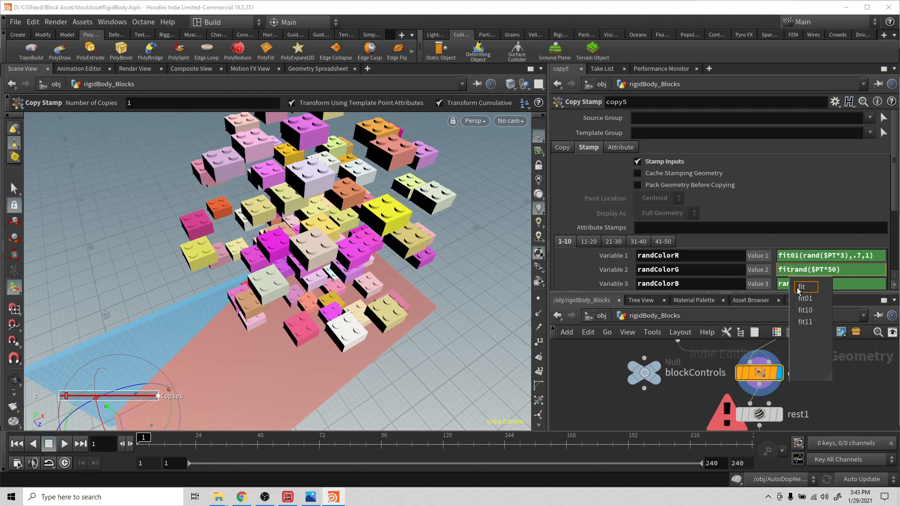
key("Down")
key("Down")
key("Up")
key("Return")
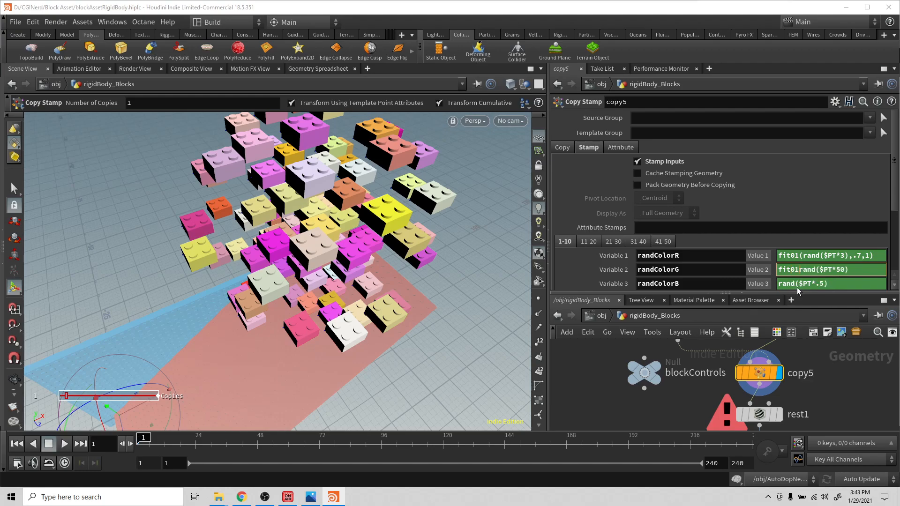
type("(")
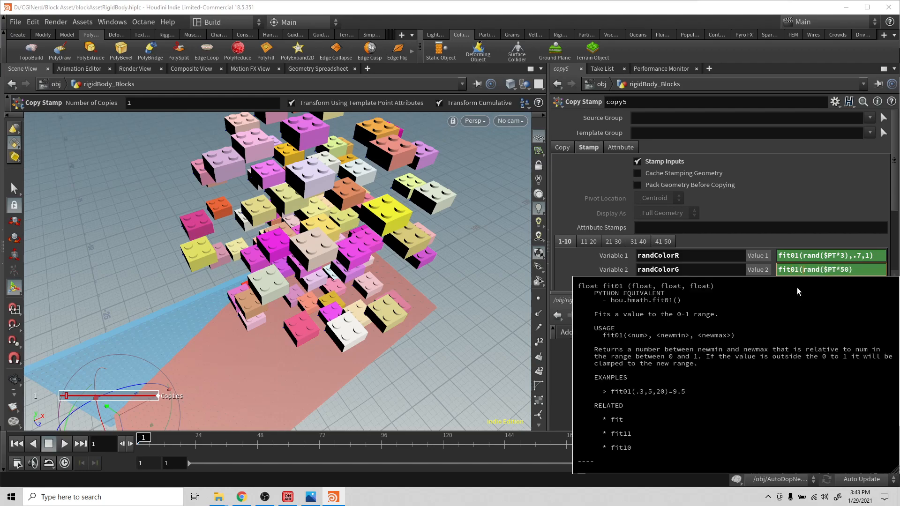
left_click(853, 270)
type(")")
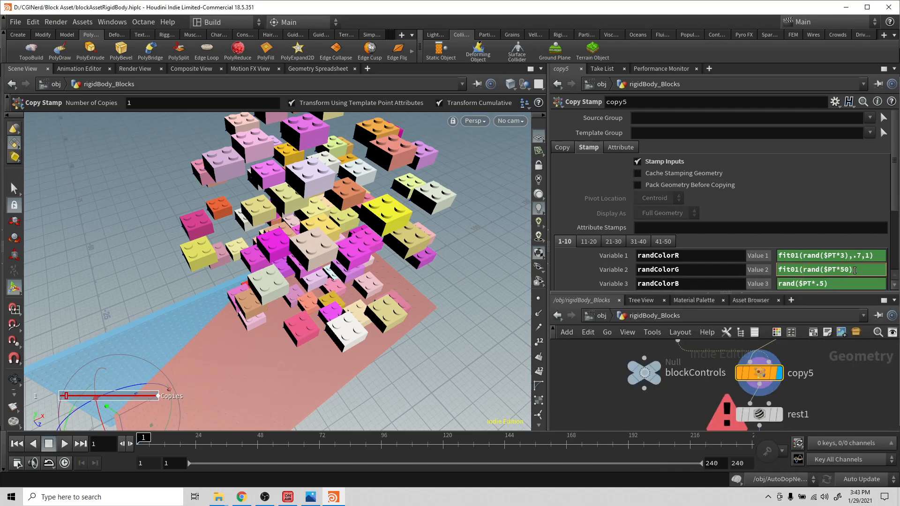
key("Left")
type("0")
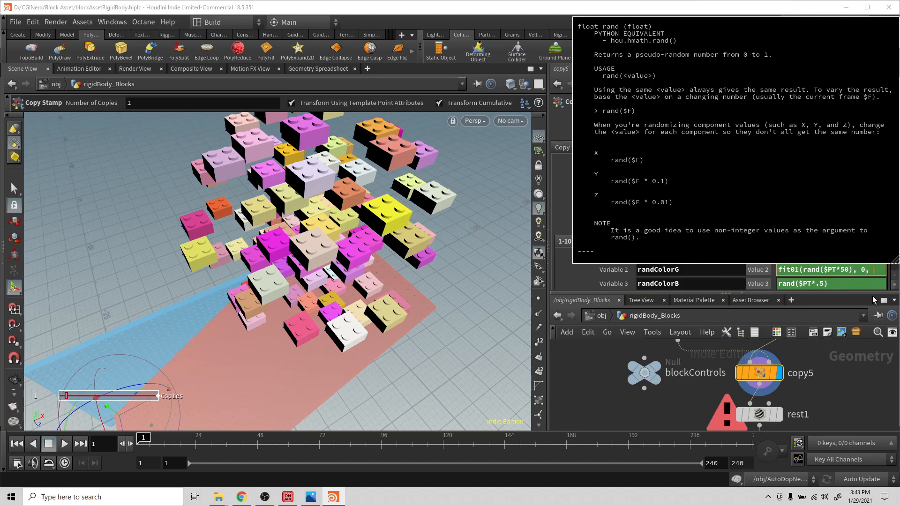
type(".2")
key("Return")
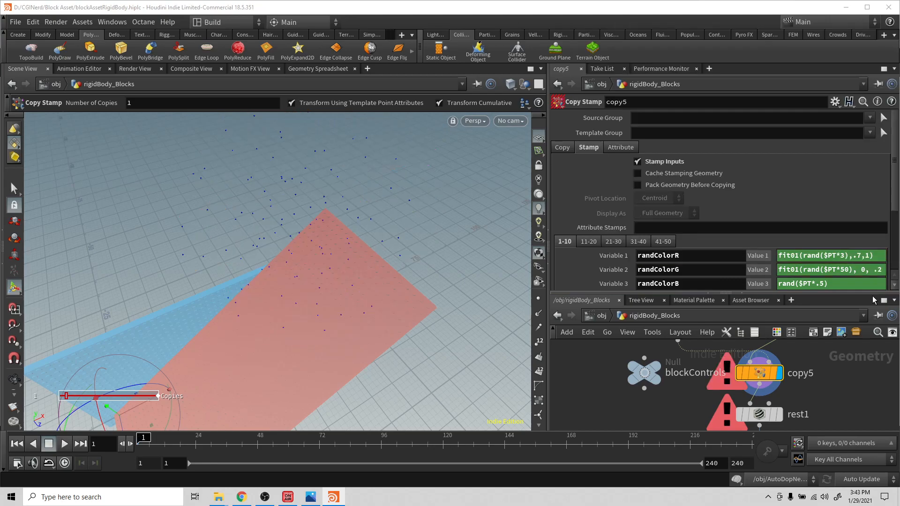
left_click(882, 269)
type(")")
key("Return")
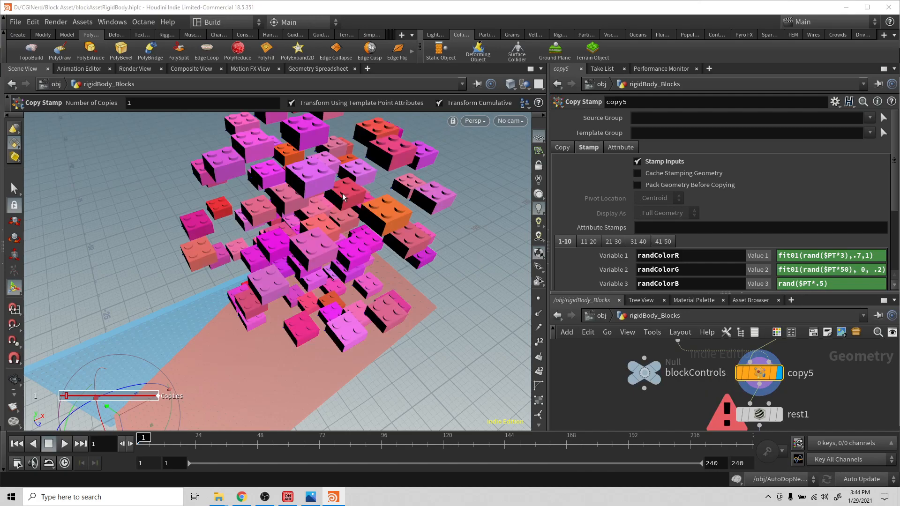
Limit the randColorB value to the 0–.1 range with the expression fit01(rand($PT*.5), 0, .1)
left_click_drag(306, 214, 337, 219, "alt")
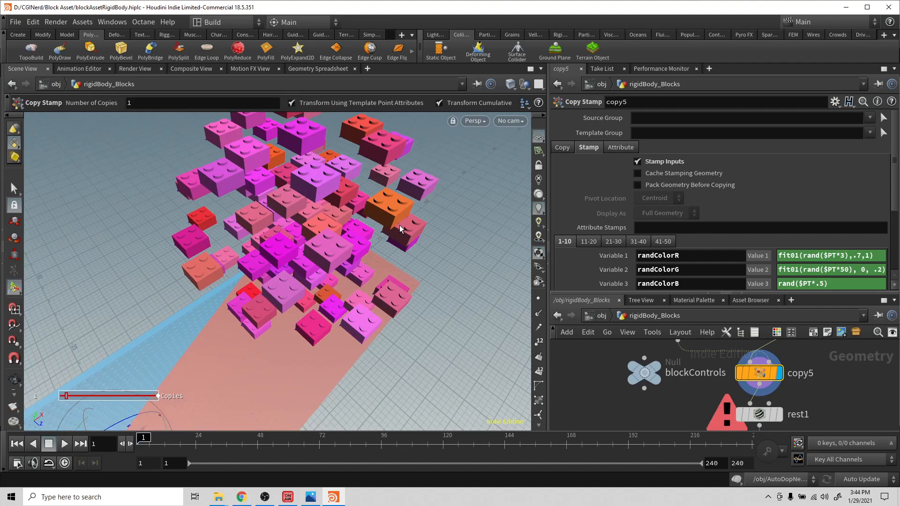
left_click(825, 285)
key("Return")
type("fit")
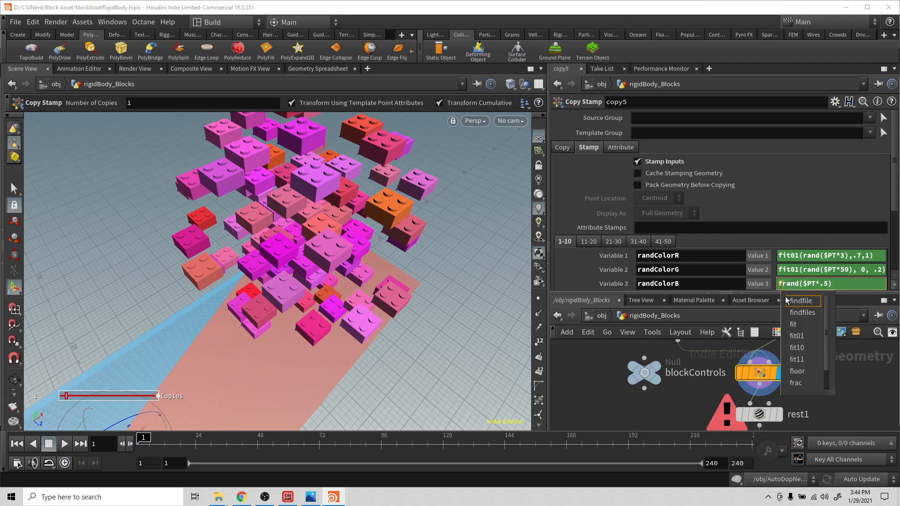
type("01")
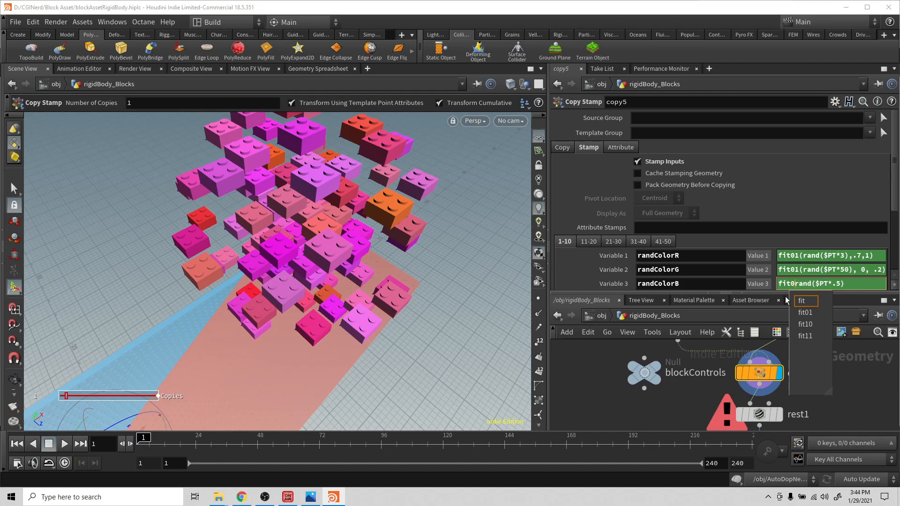
type("(")
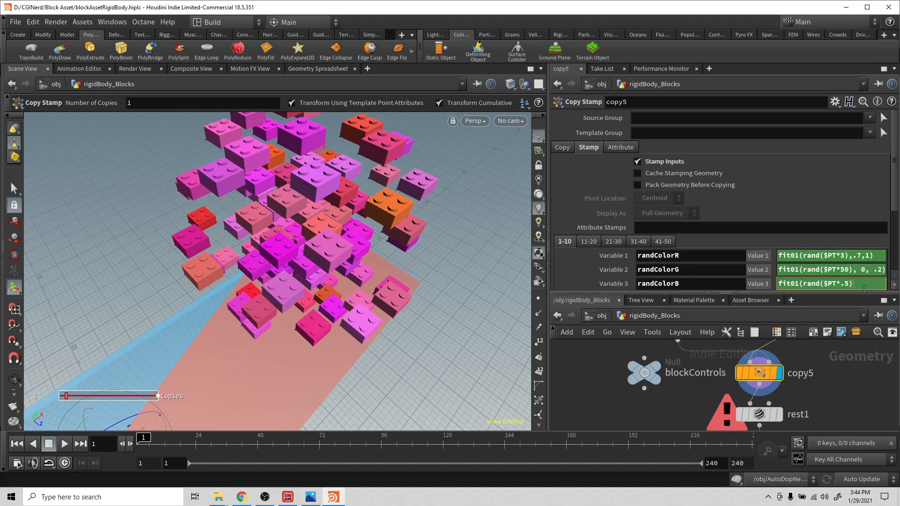
type(", 0, .1")
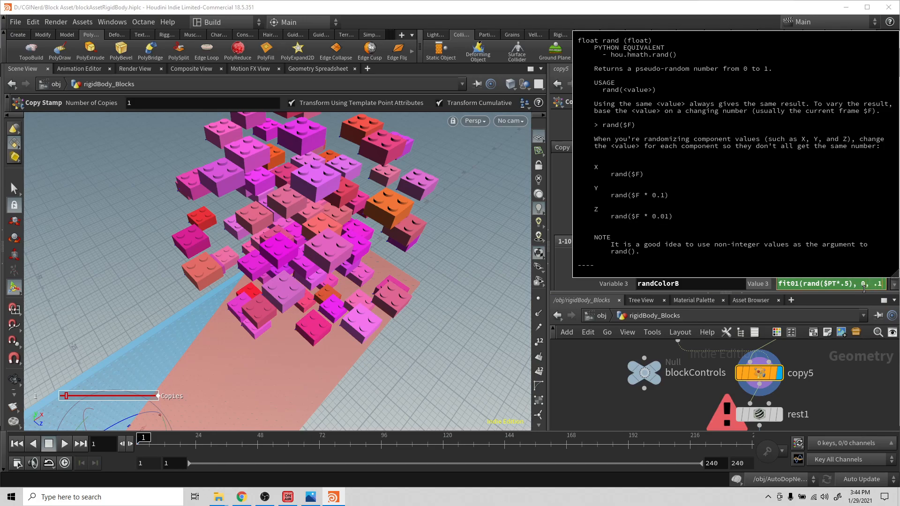
type(")")
key("Return")
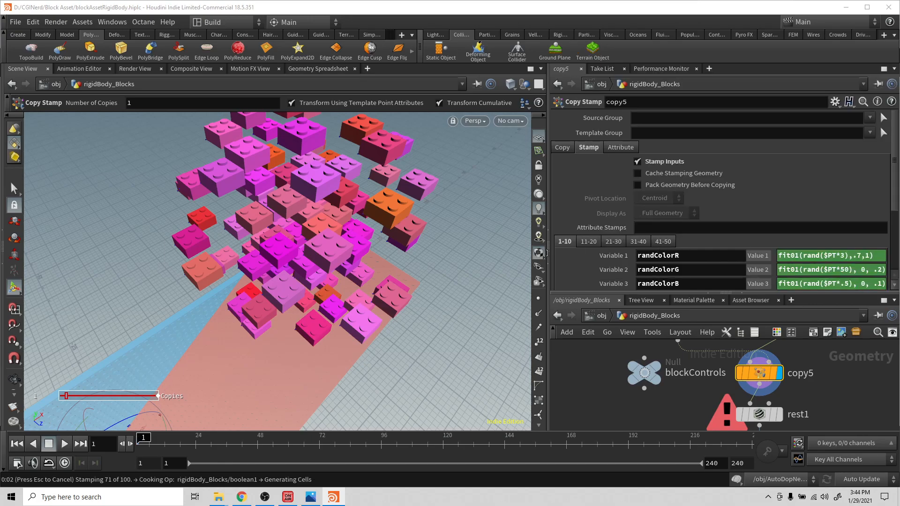
key("Escape")
left_click_drag(381, 259, 399, 208)
left_click_drag(241, 268, 238, 309, "alt")
key("Return")
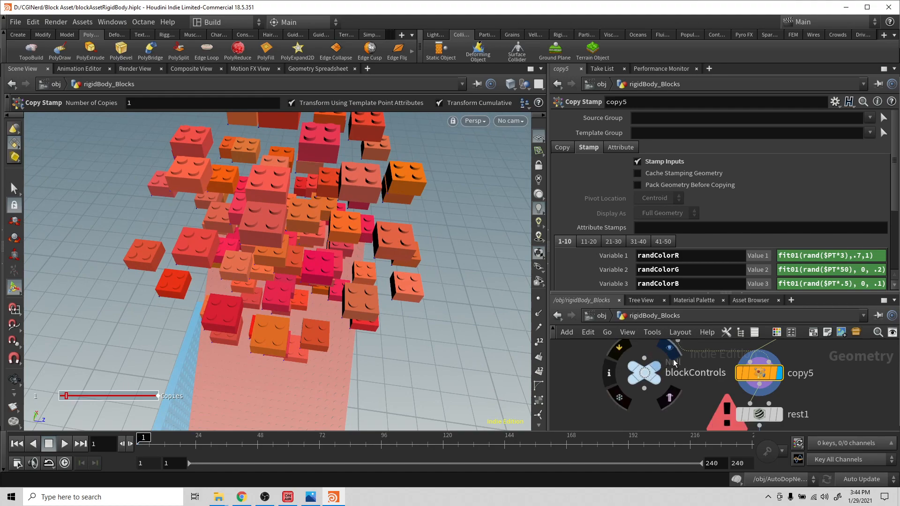
Set the Z radius of the sphere1 node to 6
scroll(731, 408, "down", 5)
scroll(705, 402, "up", 2)
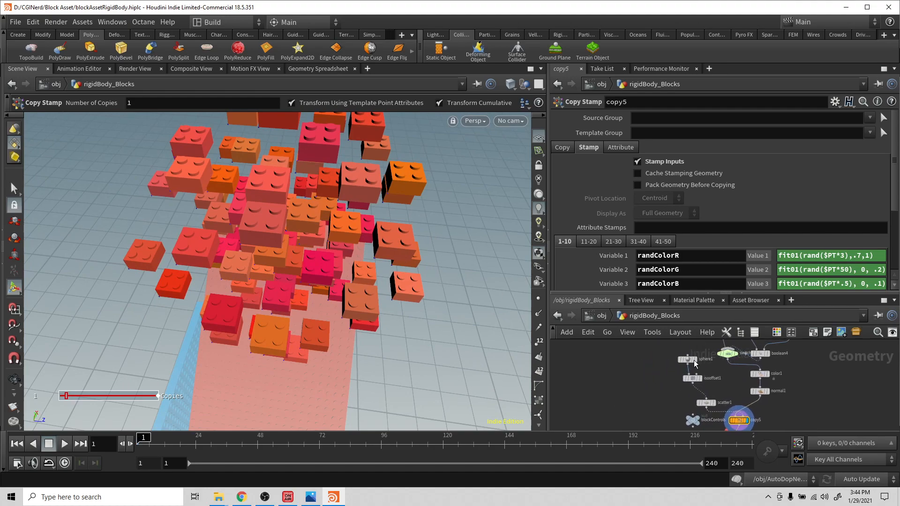
left_click(687, 359)
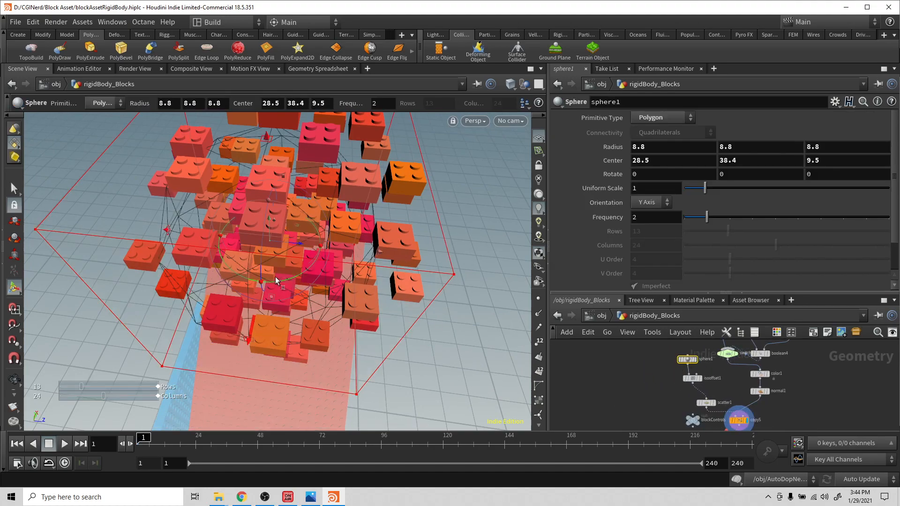
middle_click(648, 147)
scroll(827, 145, "down", 1)
middle_click(824, 133)
middle_click(824, 133)
middle_click_drag(832, 132, 831, 154)
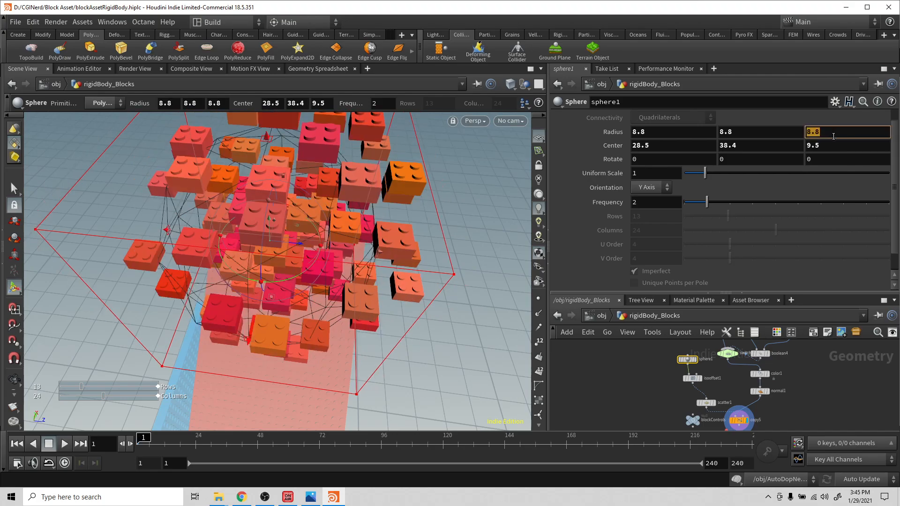
type("6")
key("Return")
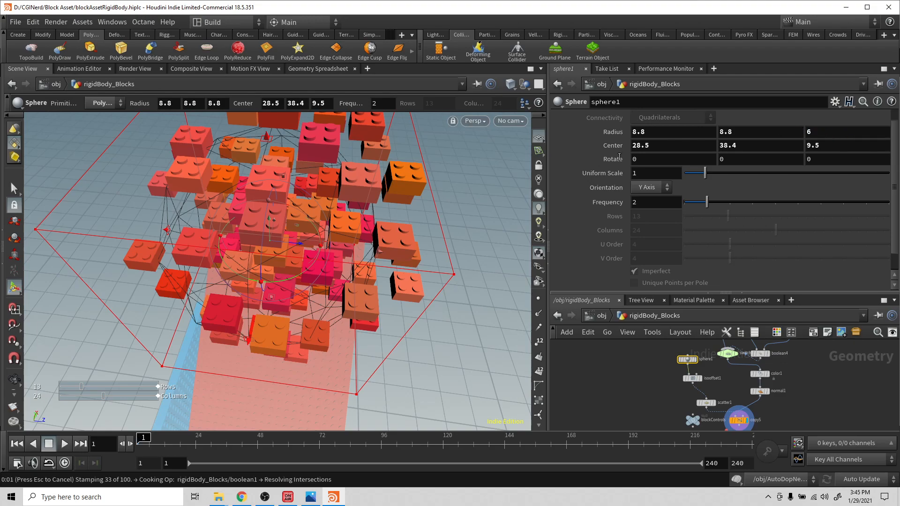
Set the X centre of sphere1 to 26 to shift the cloud of blocks over the ramp
left_click_drag(327, 270, 261, 292, "alt")
key("Return")
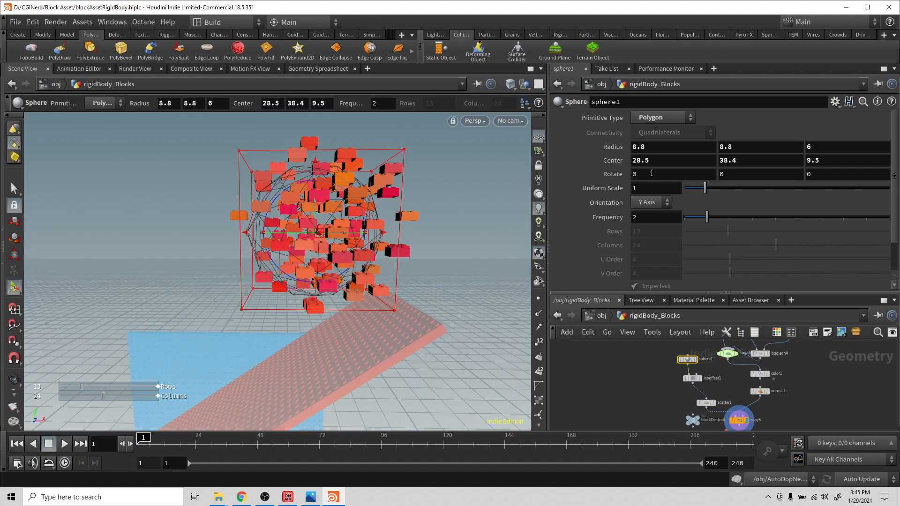
double_click(662, 160)
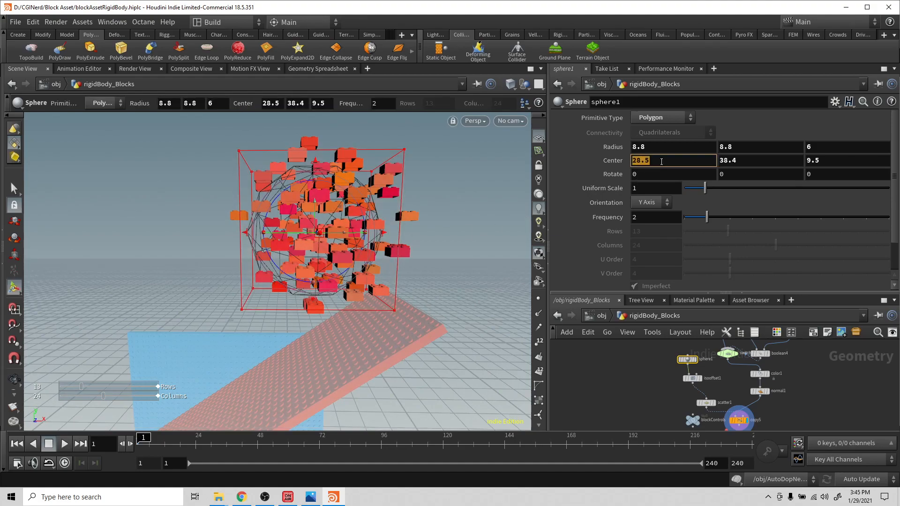
type("26")
key("Return")
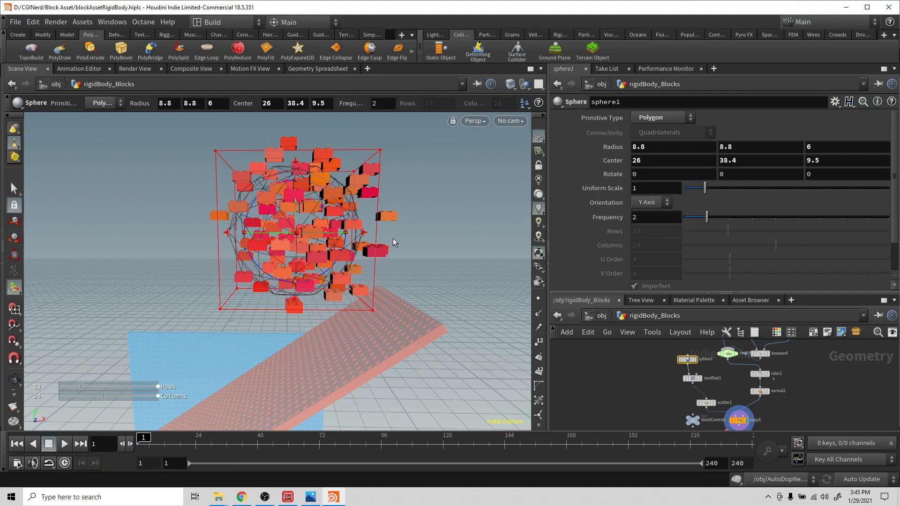
Look at the scene through cam1 and play the animation for a moment
mouse_move(368, 277)
left_mouse_down("alt")
mouse_move(376, 263)
mouse_move(356, 286)
mouse_move(366, 276)
left_mouse_up("alt")
middle_click_drag(404, 263, 468, 178, "alt")
scroll(432, 233, "down", 3)
left_click_drag(428, 232, 465, 266, "alt")
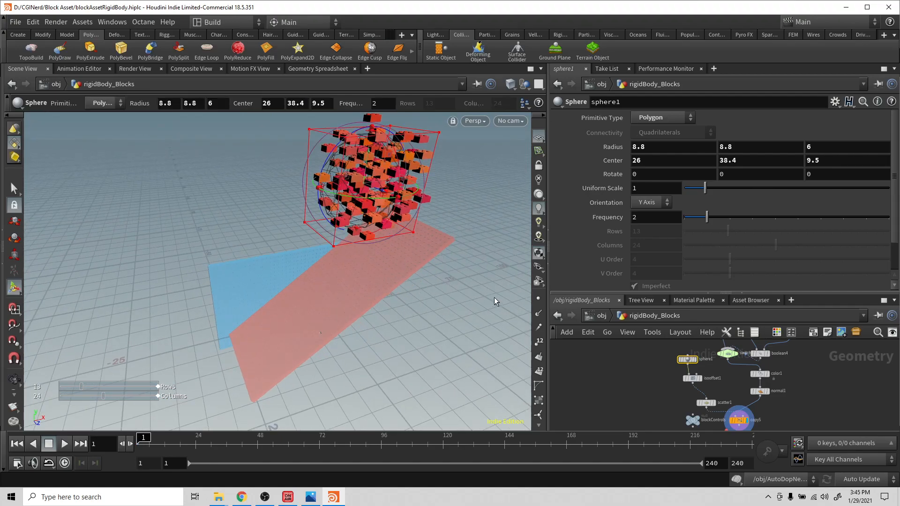
left_click(501, 121)
left_click(527, 175)
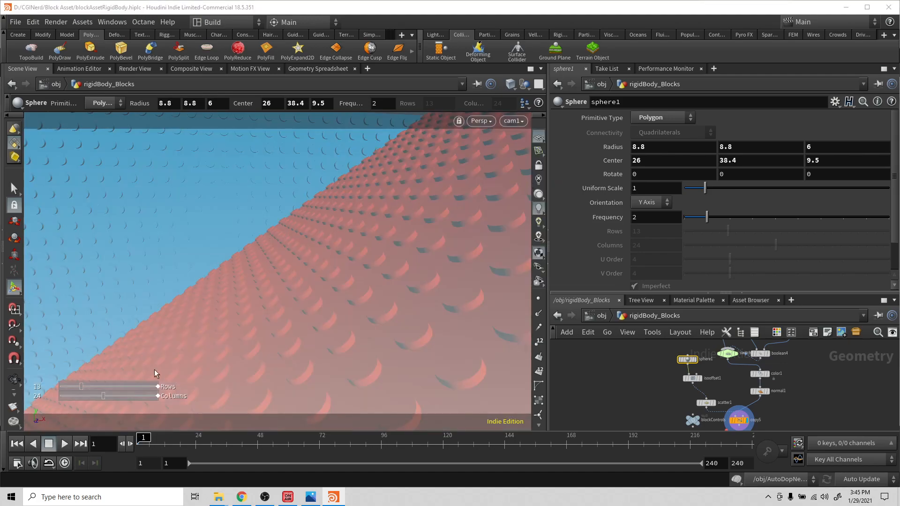
left_click(65, 444)
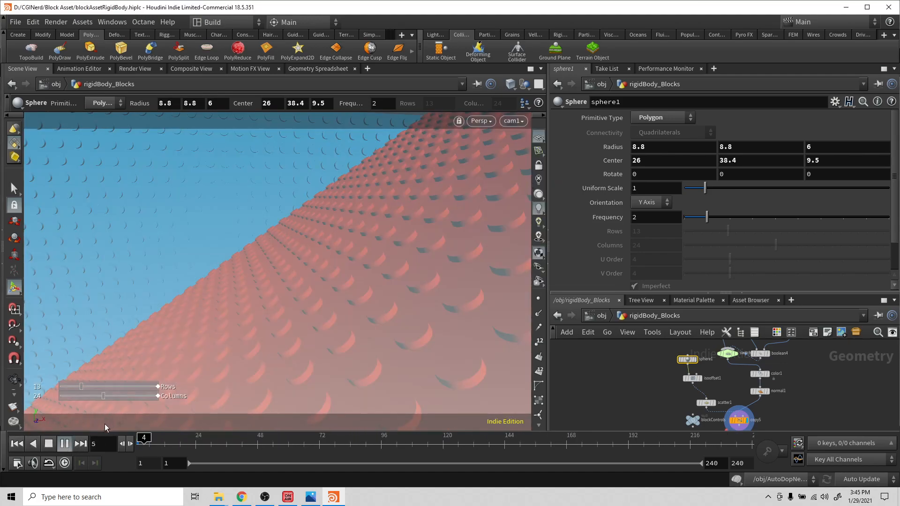
left_click(65, 444)
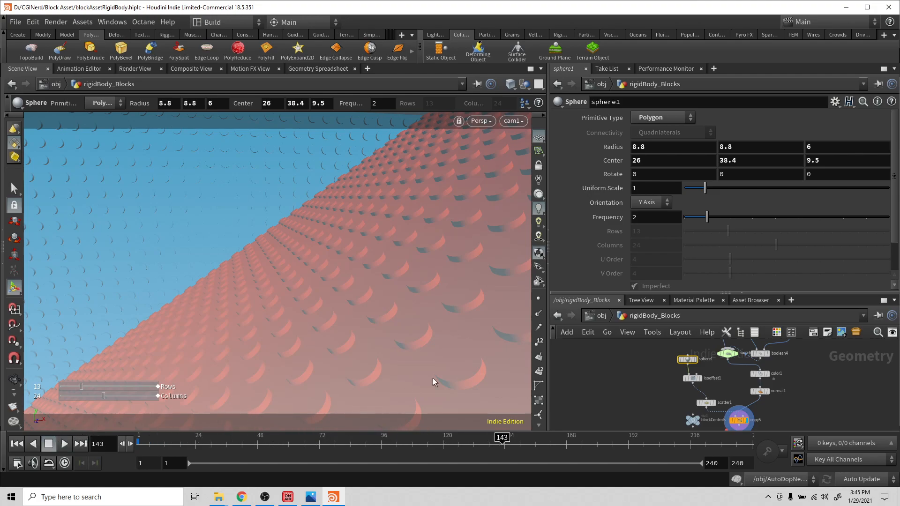
Display rest1 and setup_packed_prims in turn, set the display on dopimport1, and play the simulation
middle_click_drag(739, 411, 703, 325)
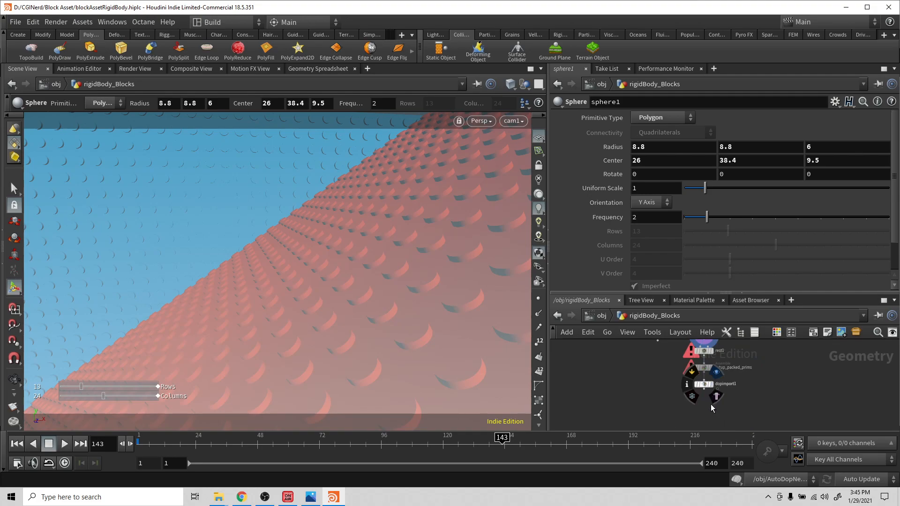
left_click(716, 398)
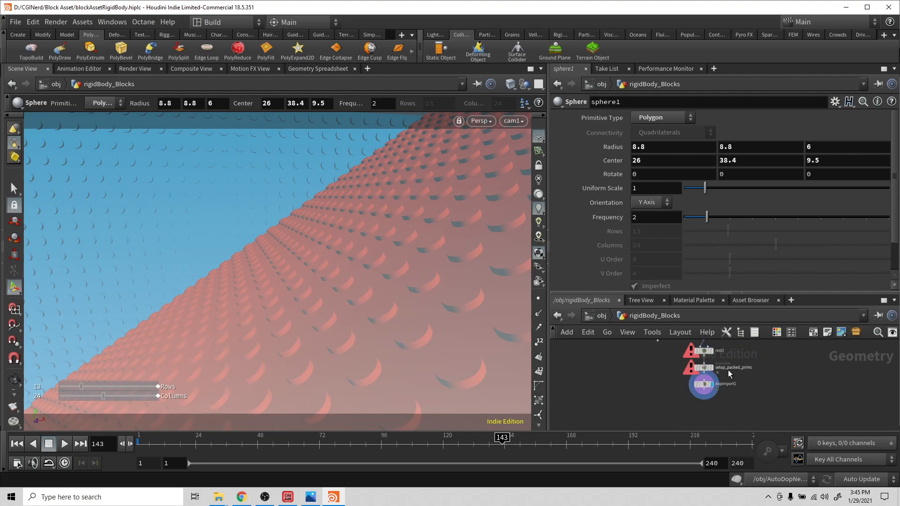
left_click(712, 351)
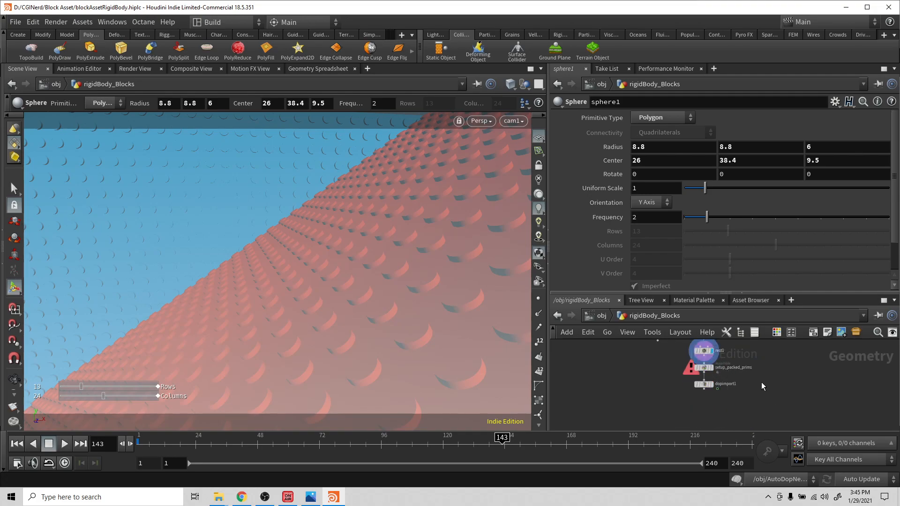
left_click(713, 369)
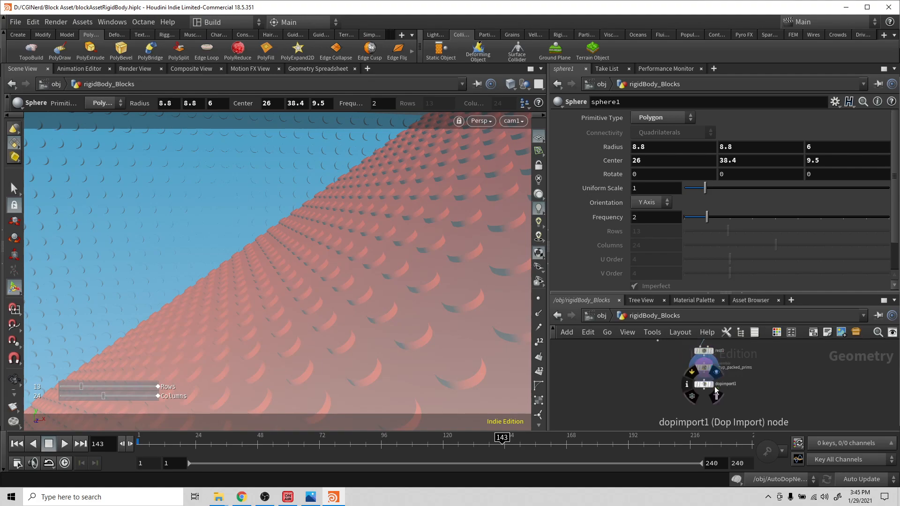
left_click(715, 394)
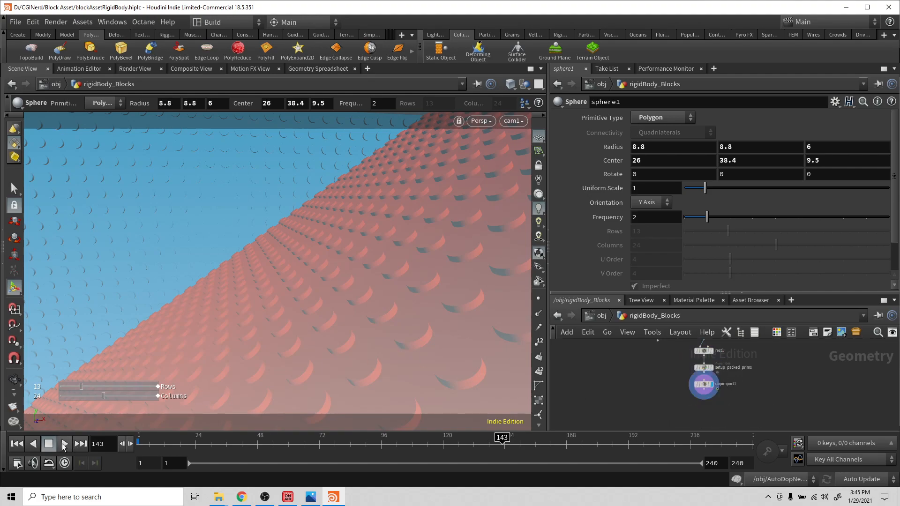
left_click(65, 444)
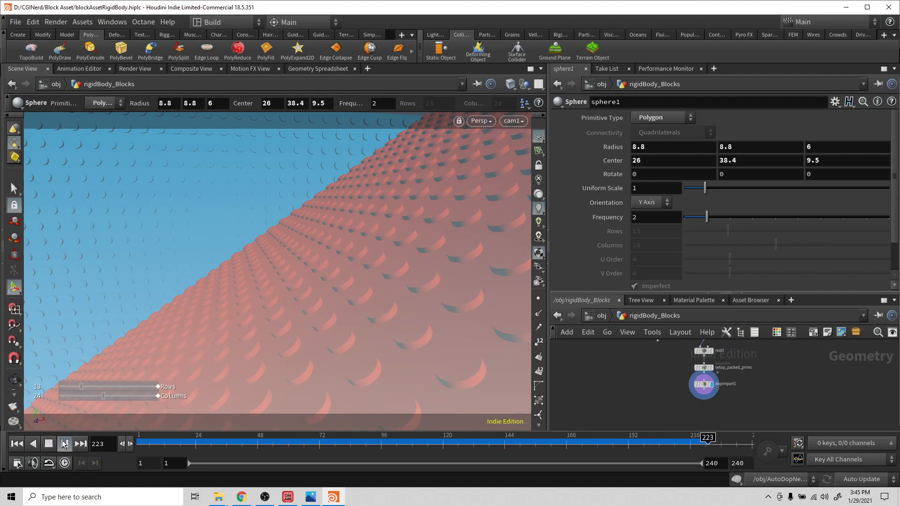
left_click(48, 444)
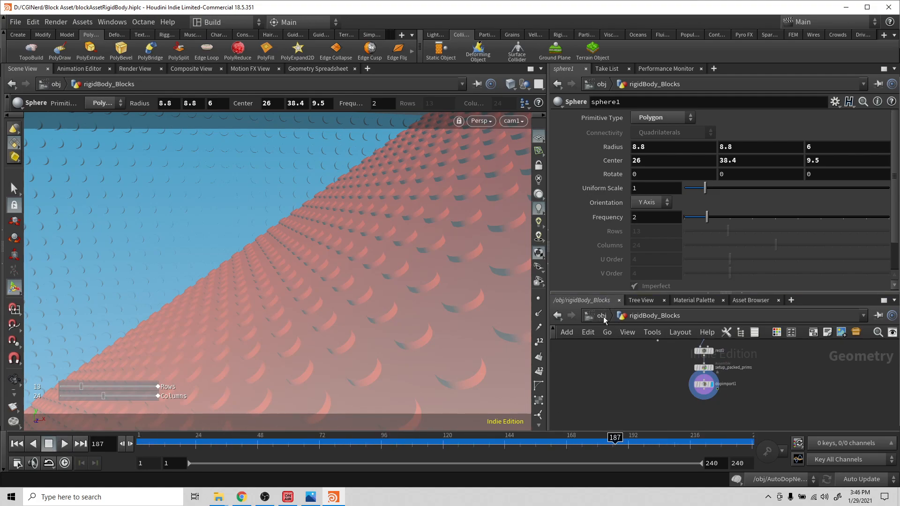
Go up to the obj level and leave the cam1 view for a wider look at the ramp
middle_click_drag(657, 373, 648, 430)
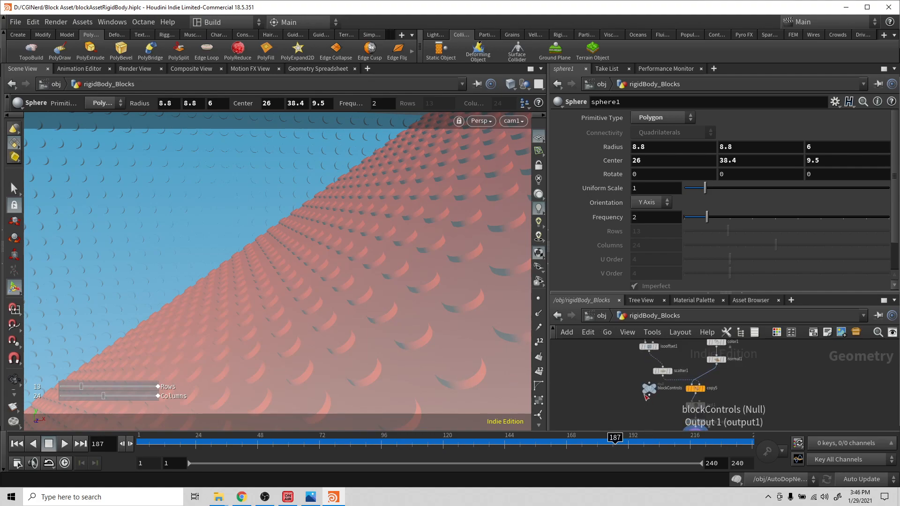
left_click(599, 317)
key("Escape")
scroll(404, 271, "down", 3)
scroll(404, 271, "down", 3)
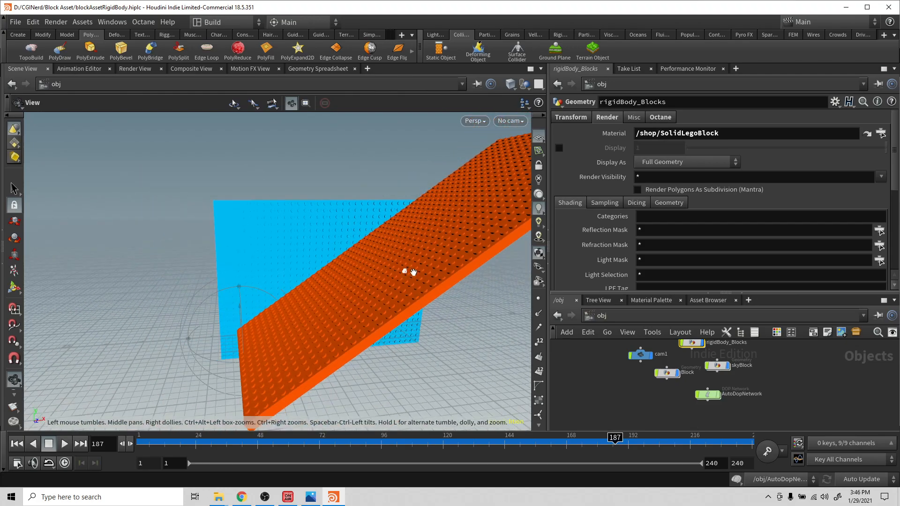
Inside rigidBody_Blocks, display copy5, rest1, setup_packed_prims and dopimport1 in turn to check where the blocks disappear
middle_click_drag(404, 271, 376, 394)
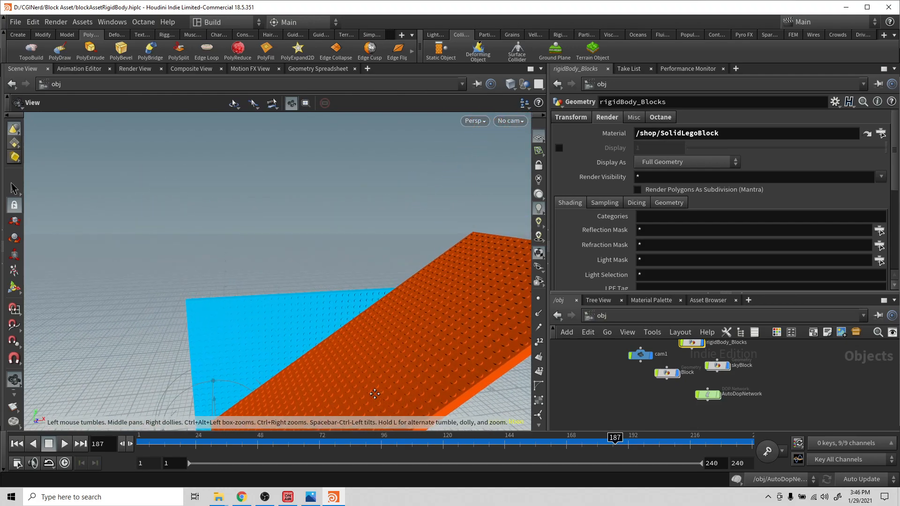
double_click(693, 348)
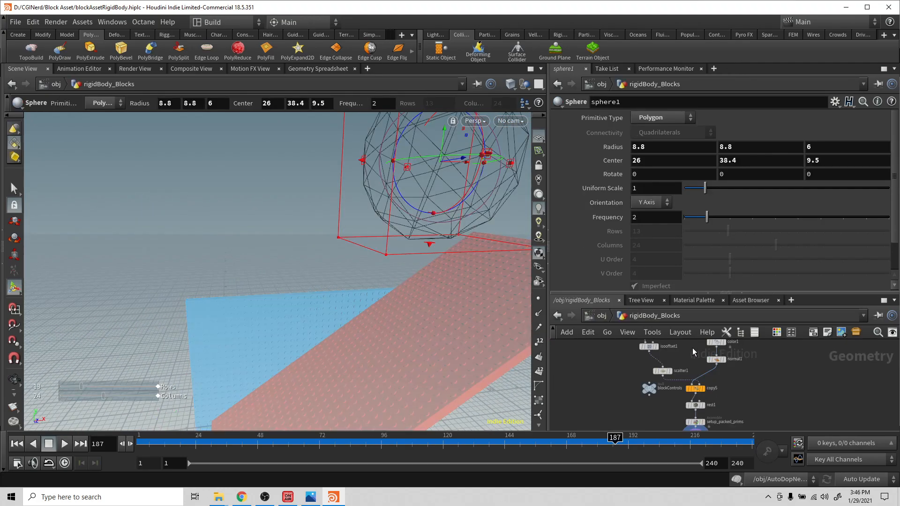
left_click(702, 390)
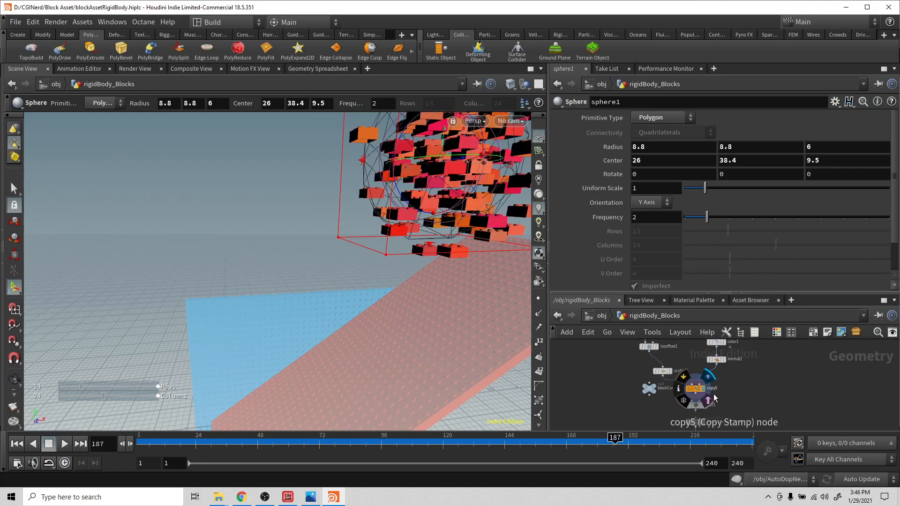
middle_click_drag(752, 386, 732, 350)
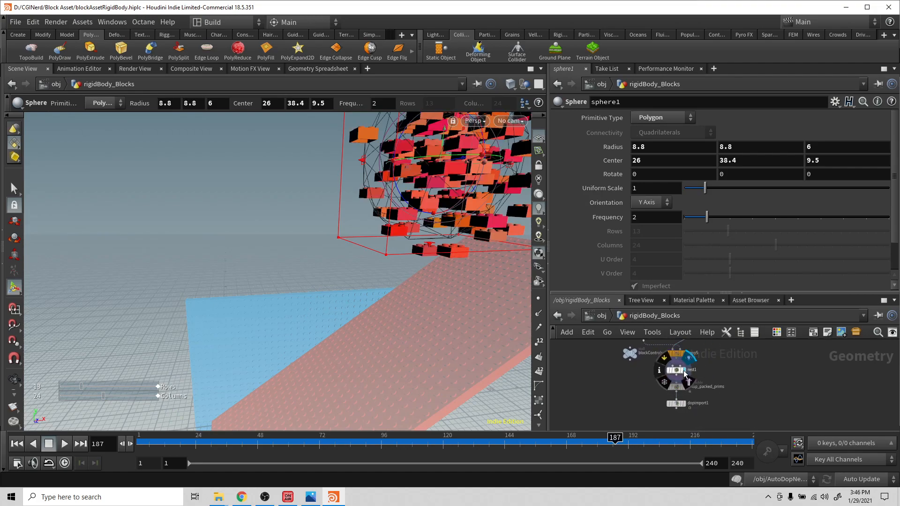
left_click(685, 371)
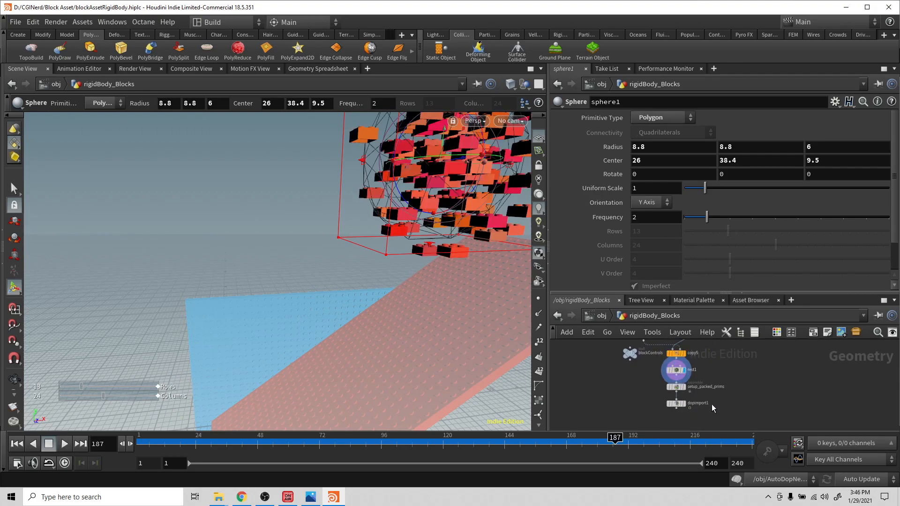
left_click(686, 390)
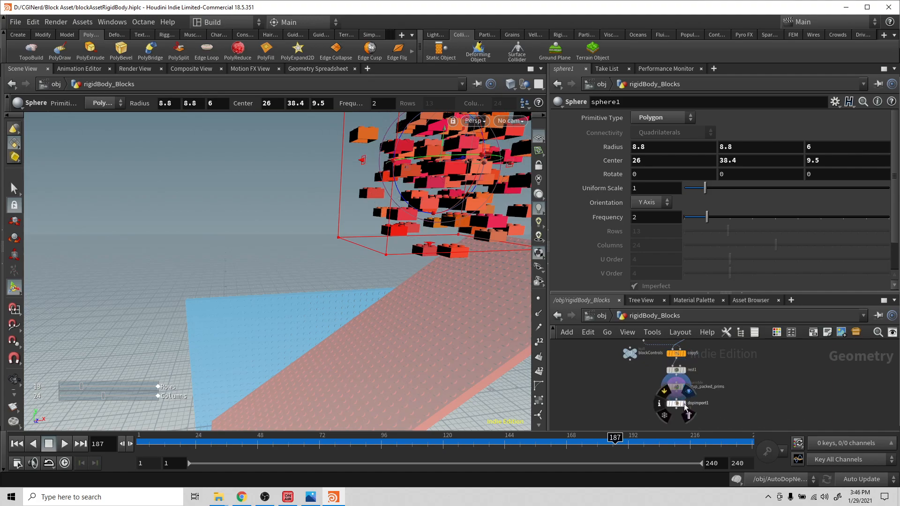
left_click(684, 404)
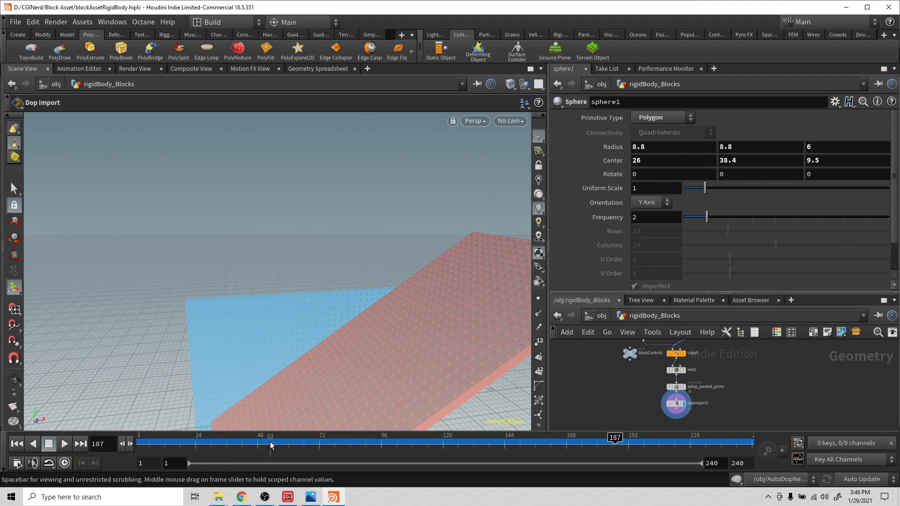
Play the dopimport1 result from the first frame for a moment and stop playback
left_click(17, 445)
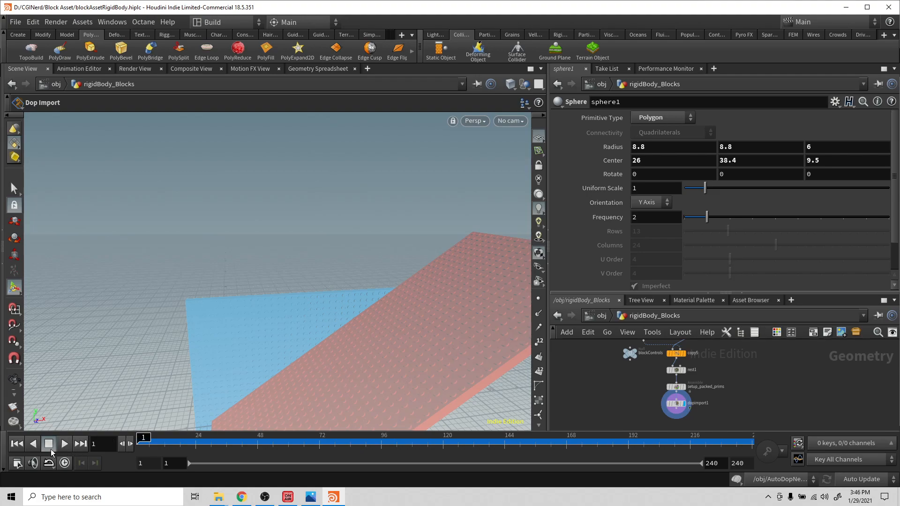
left_click(59, 445)
left_click(48, 445)
Delete the rest1, setup_packed_prims and dopimport1 nodes from rigidBody_Blocks and return to the obj level
left_click_drag(743, 367, 657, 425)
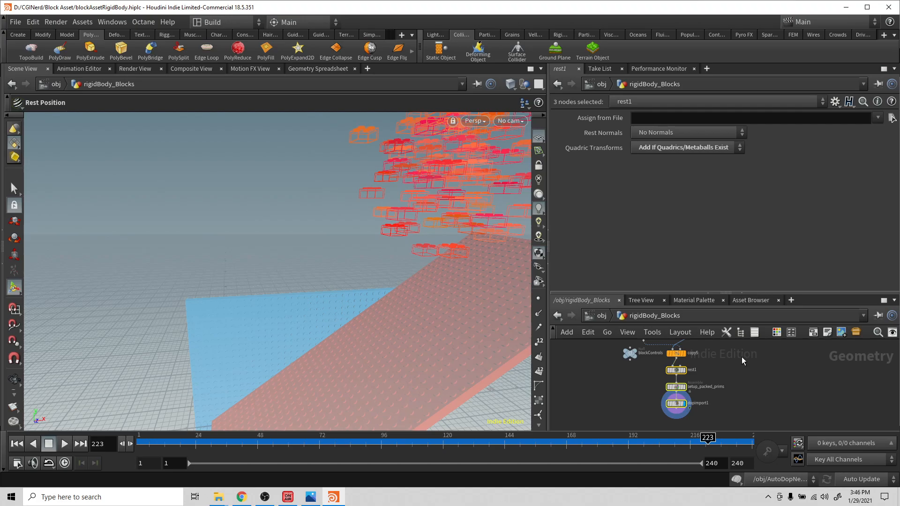
key("Delete")
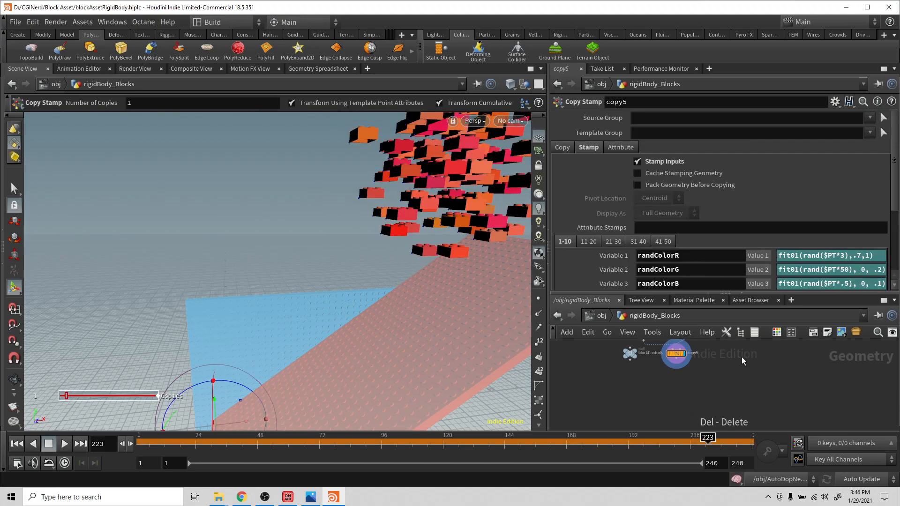
left_click(601, 319)
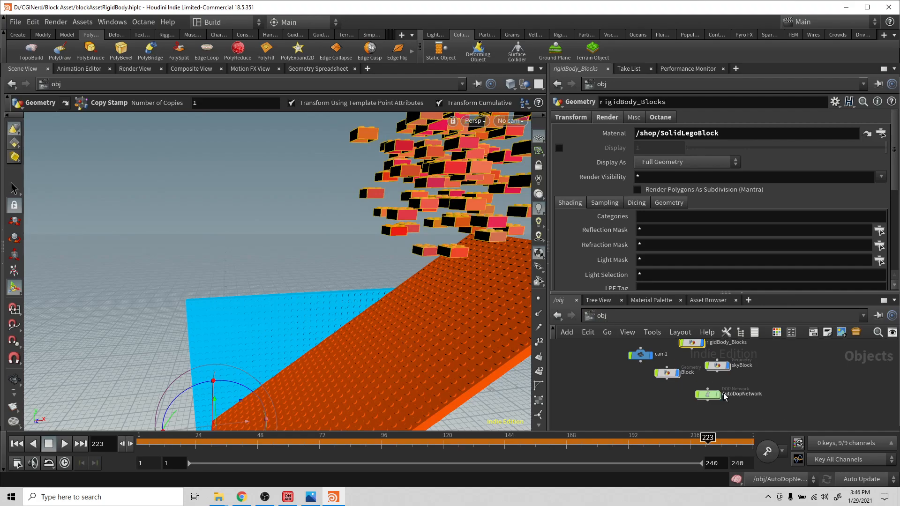
double_click(693, 345)
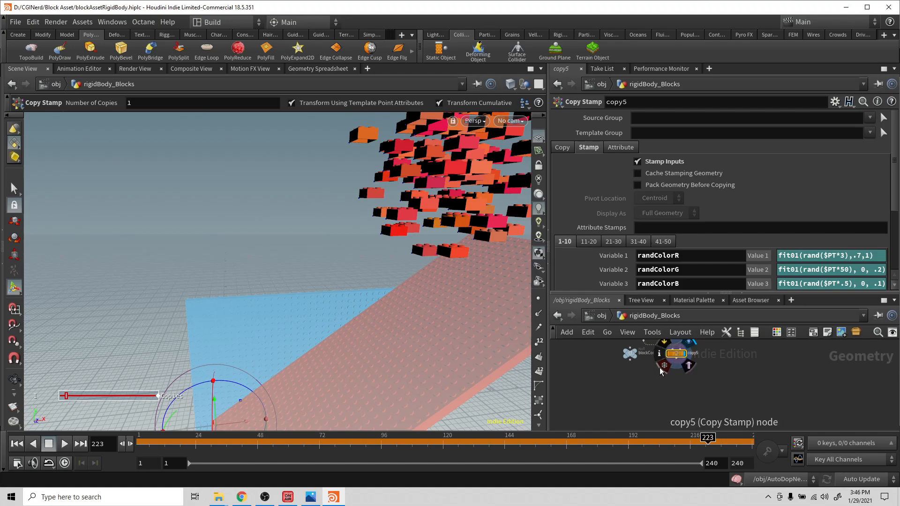
left_click(602, 317)
Rewind to frame 1 and delete the rigidBody_Blocks, merge2 and rigidbodysolver1 nodes from AutoDopNetwork
double_click(709, 396)
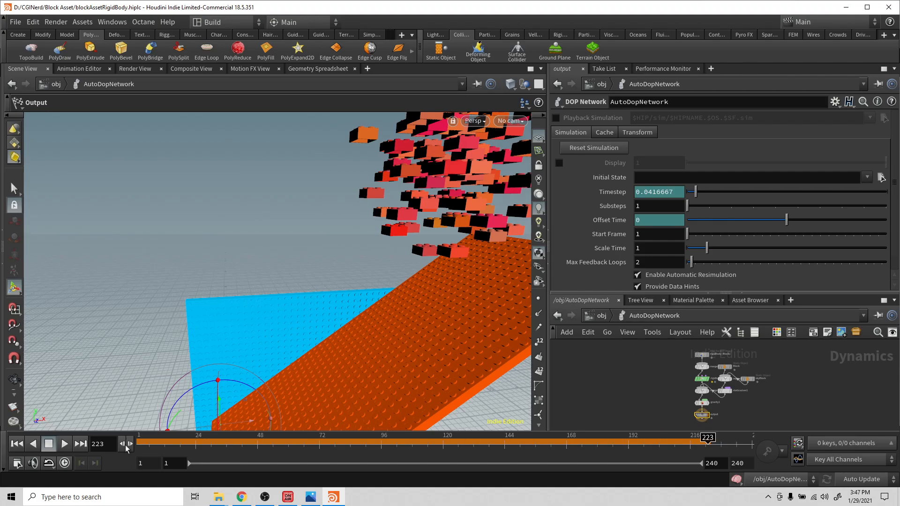
left_click(17, 444)
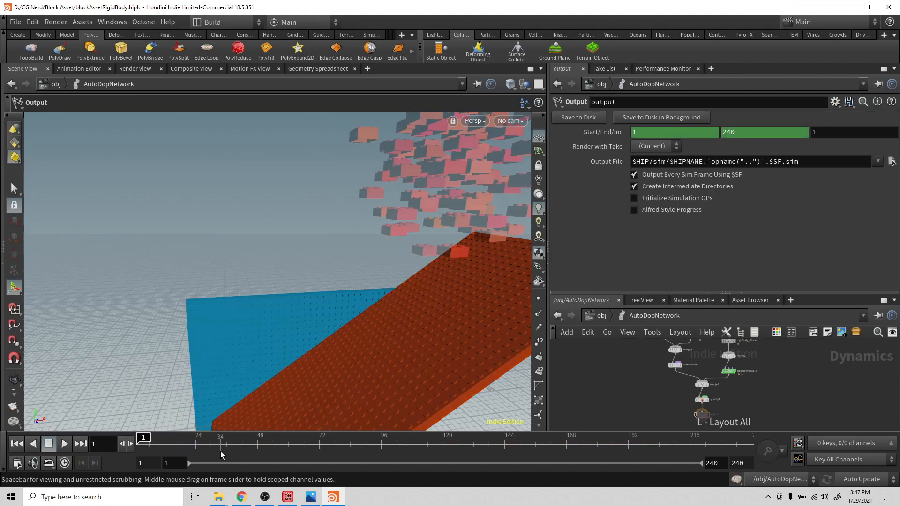
scroll(737, 416, "up", 5)
middle_click_drag(723, 389, 760, 422)
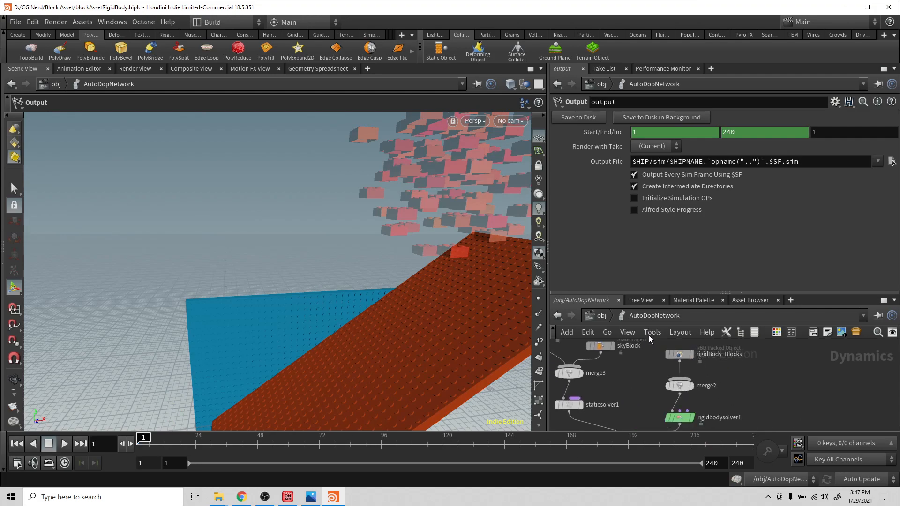
left_click_drag(654, 351, 721, 424)
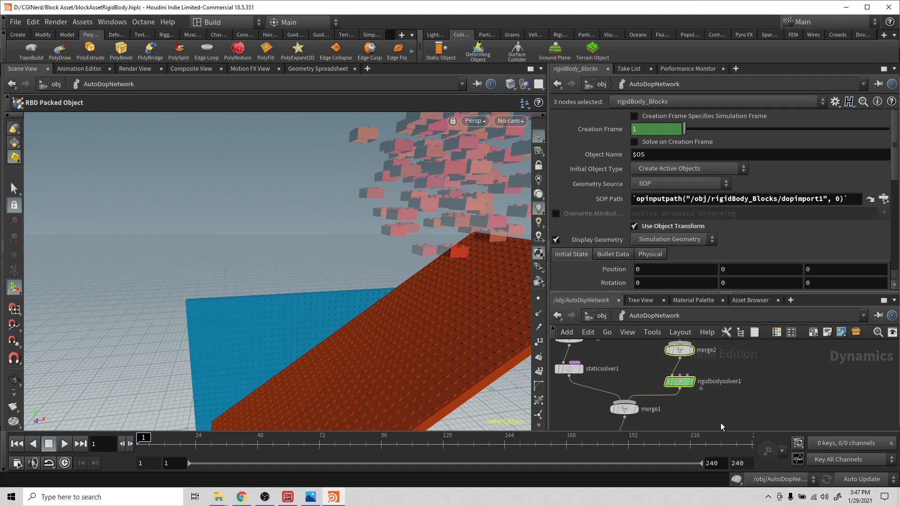
key("Delete")
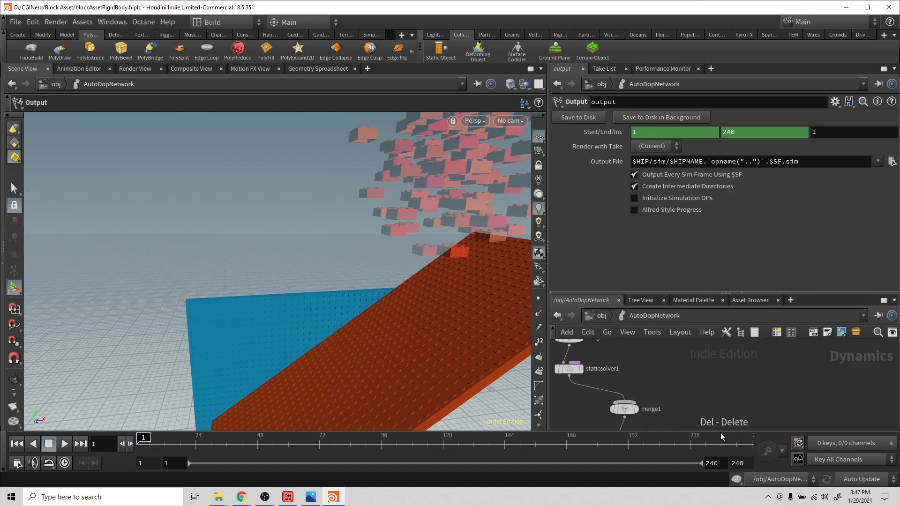
Back at the obj level, turn the rigidBody_Blocks geometry into an RBD fractured object of the RBD Packed Object type
left_click(599, 316)
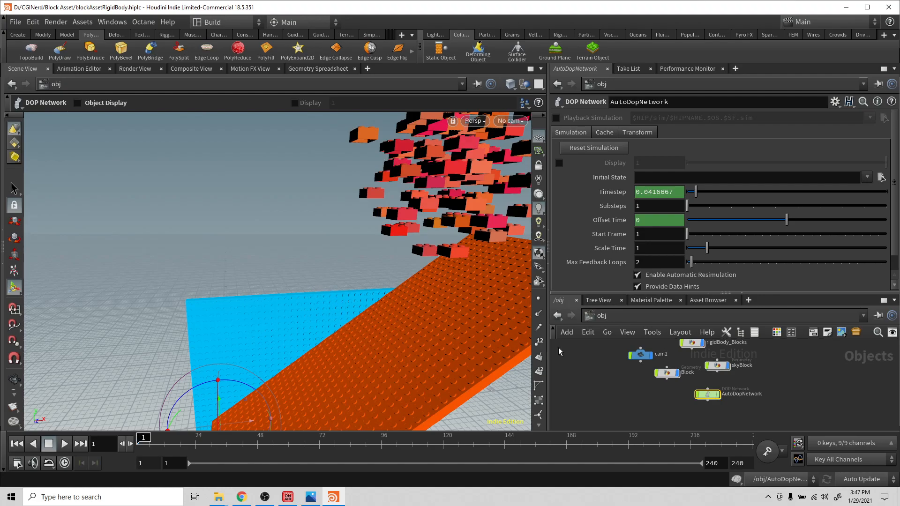
middle_click_drag(761, 371, 772, 405)
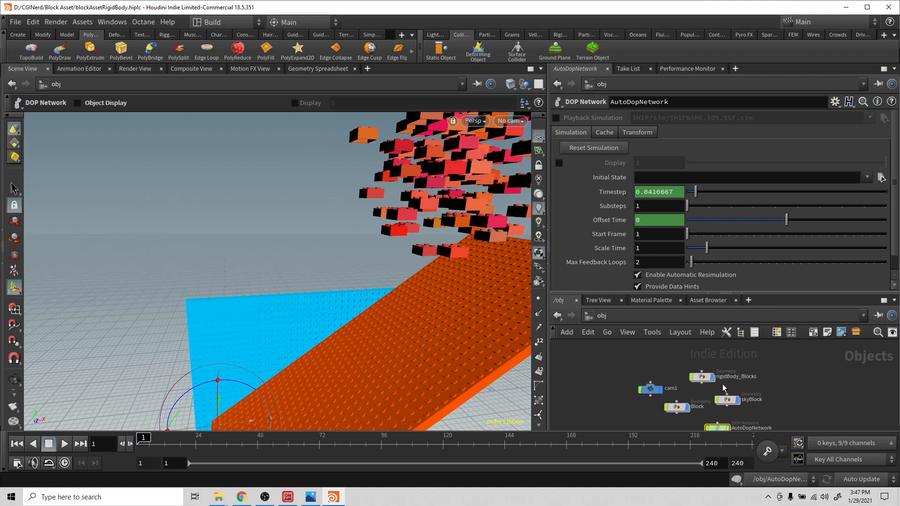
left_click(703, 380)
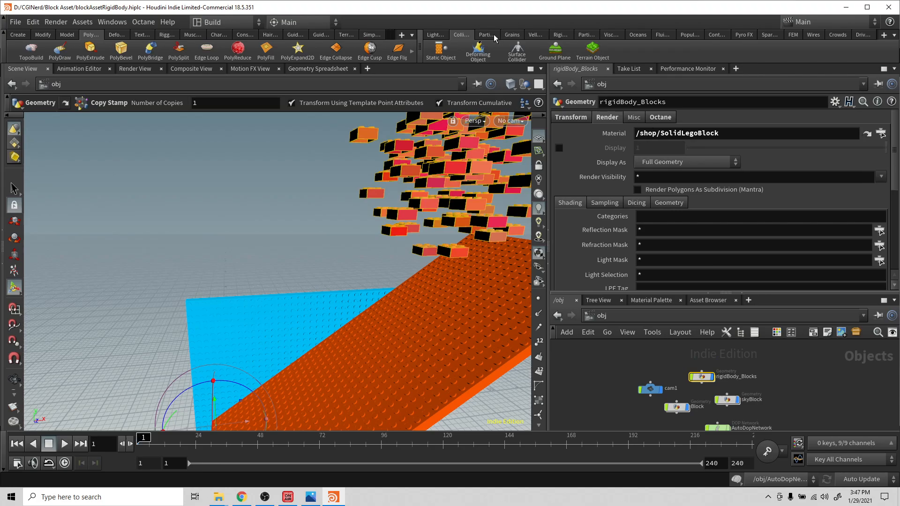
left_click(562, 34)
left_click(748, 53)
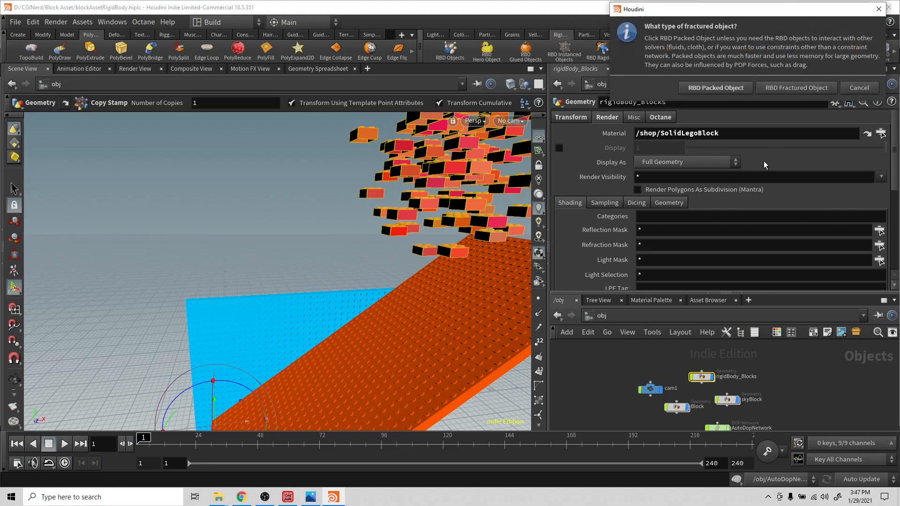
left_click(734, 89)
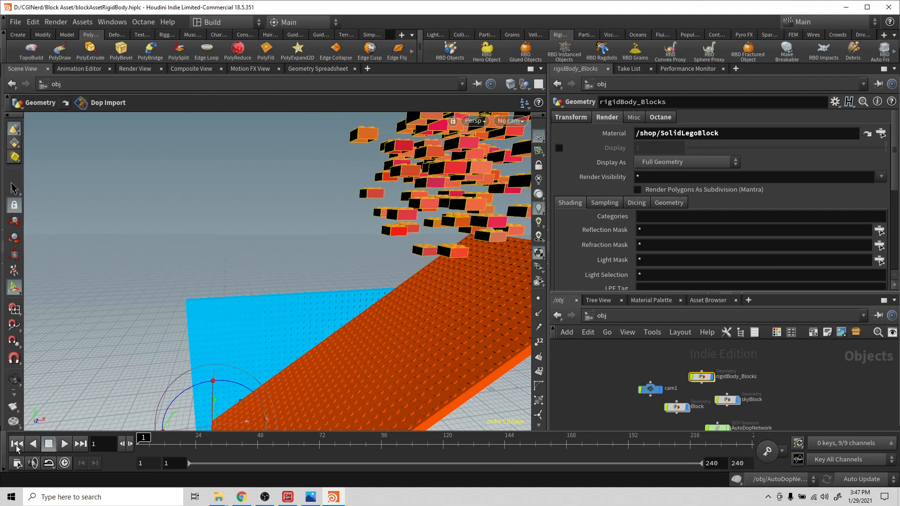
Play the new simulation, watching the blocks from around the ramp and through cam1, and stop playback
left_click(64, 444)
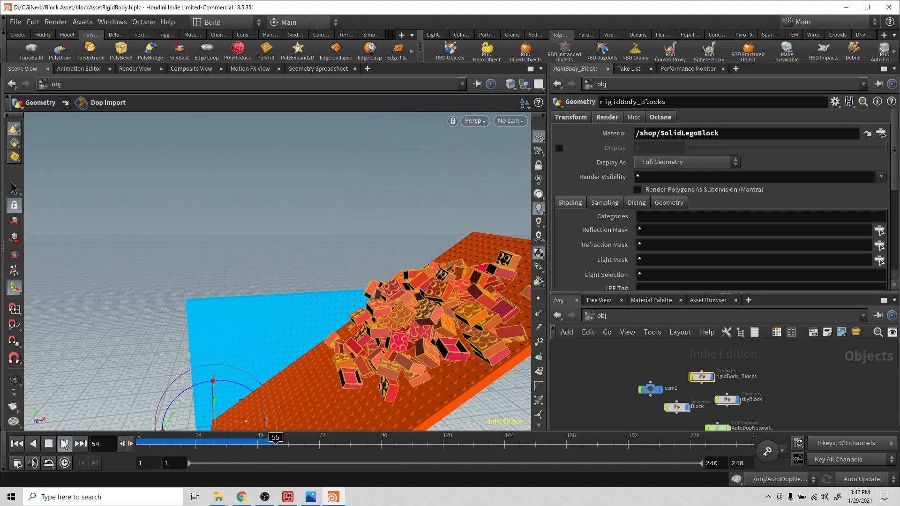
left_click_drag(440, 342, 464, 279, "alt")
middle_click_drag(463, 280, 474, 246, "alt")
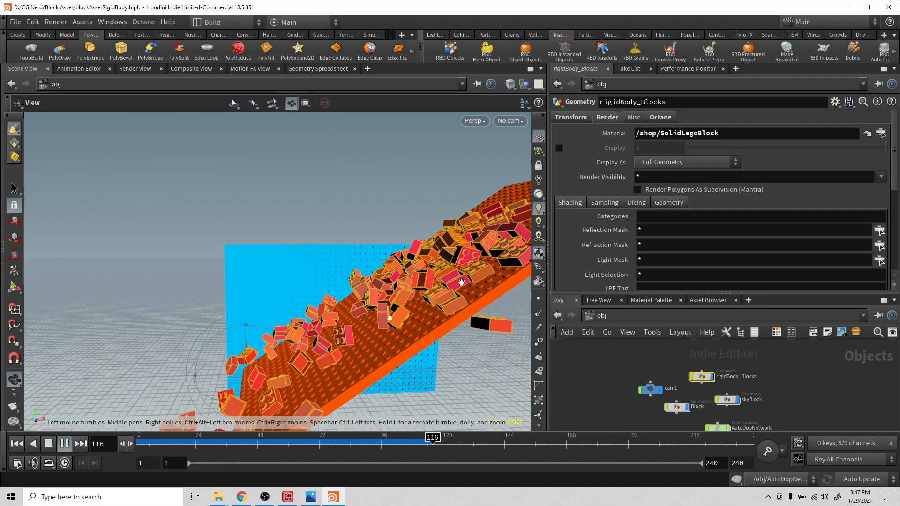
left_click_drag(442, 342, 448, 346, "alt")
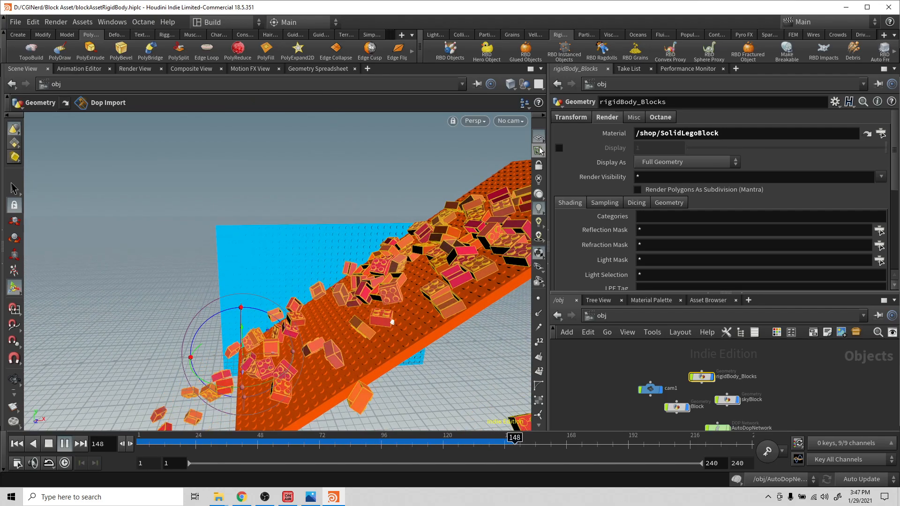
left_click(510, 121)
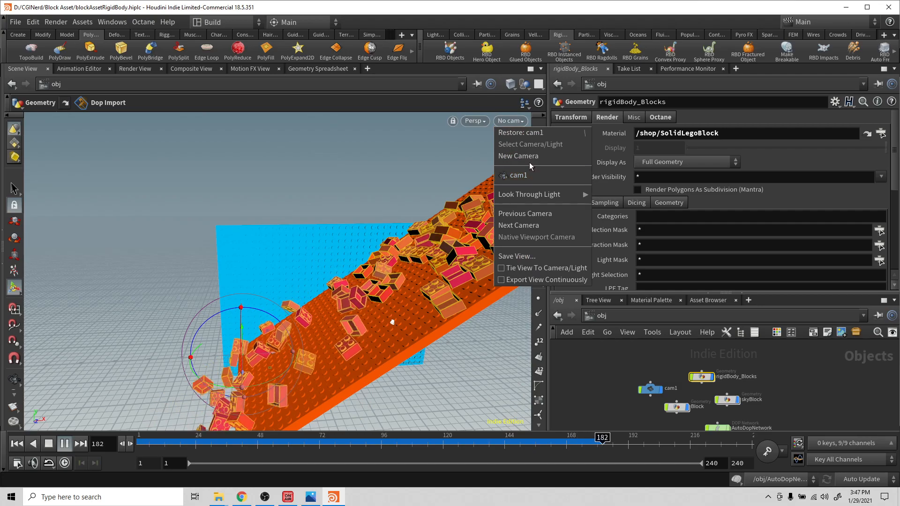
left_click(521, 175)
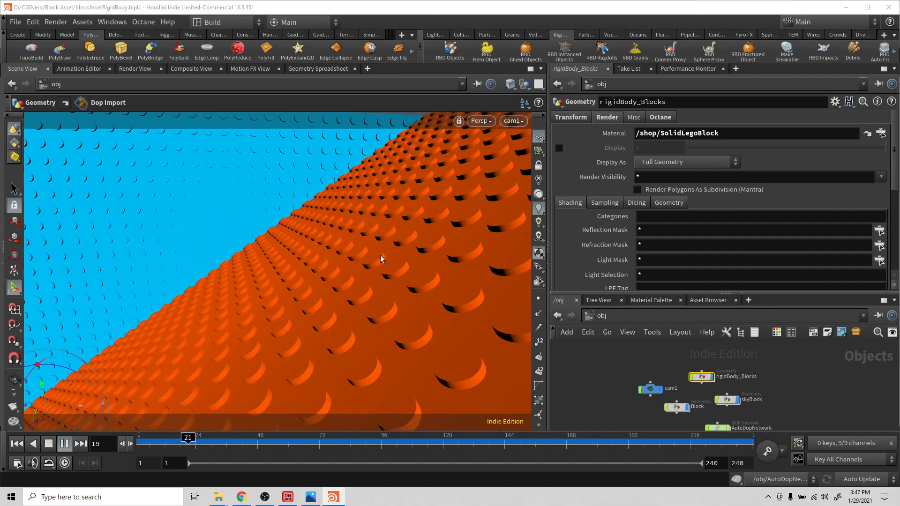
left_click(64, 443)
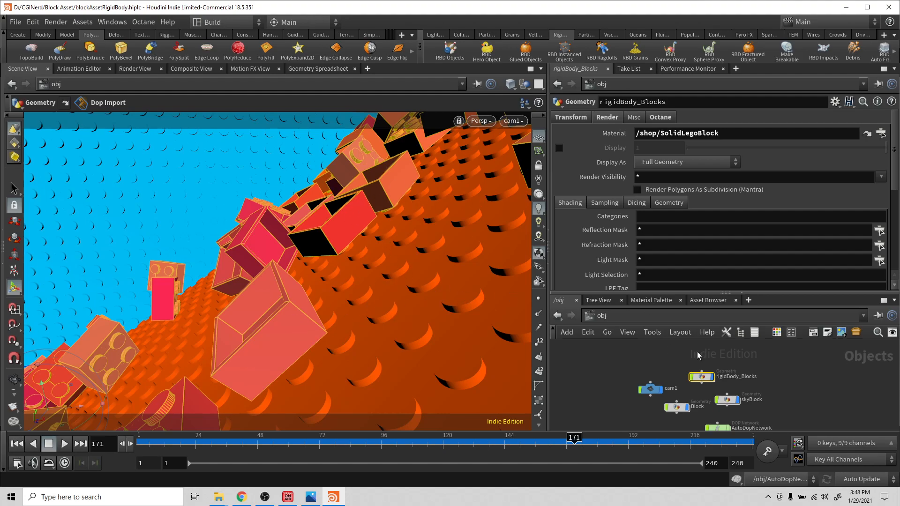
Inside rigidBody_Blocks, line up rest1 and setup_packed_prims in the network between copy5 and dopimport1
double_click(702, 377)
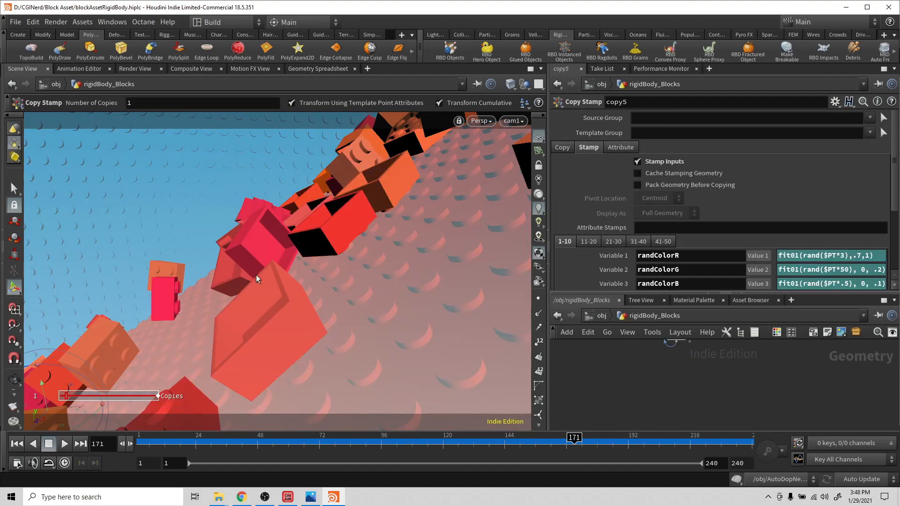
middle_click_drag(690, 372, 696, 438)
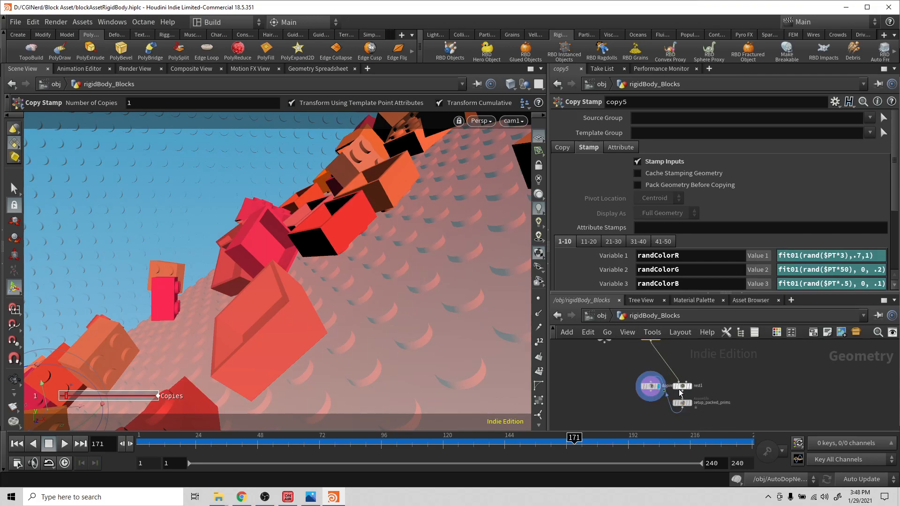
left_click_drag(699, 363, 654, 387)
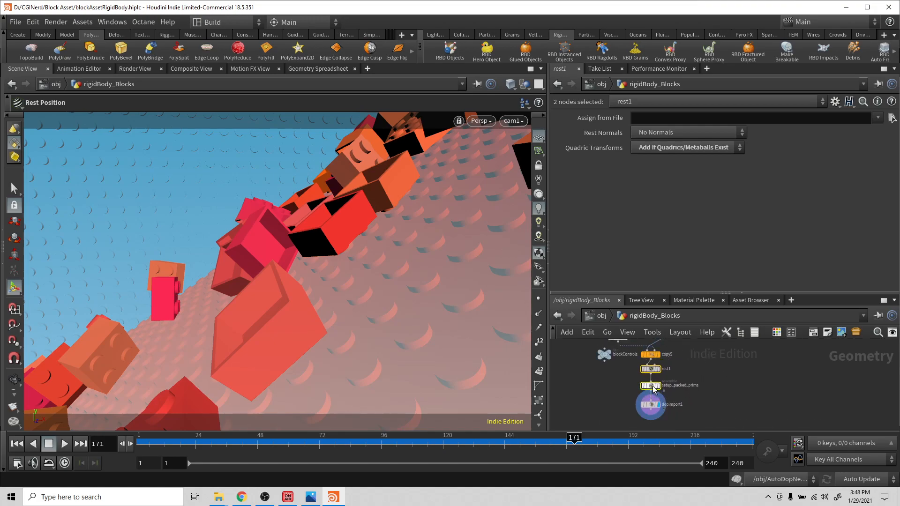
scroll(703, 356, "up", 3)
middle_click_drag(679, 360, 731, 368)
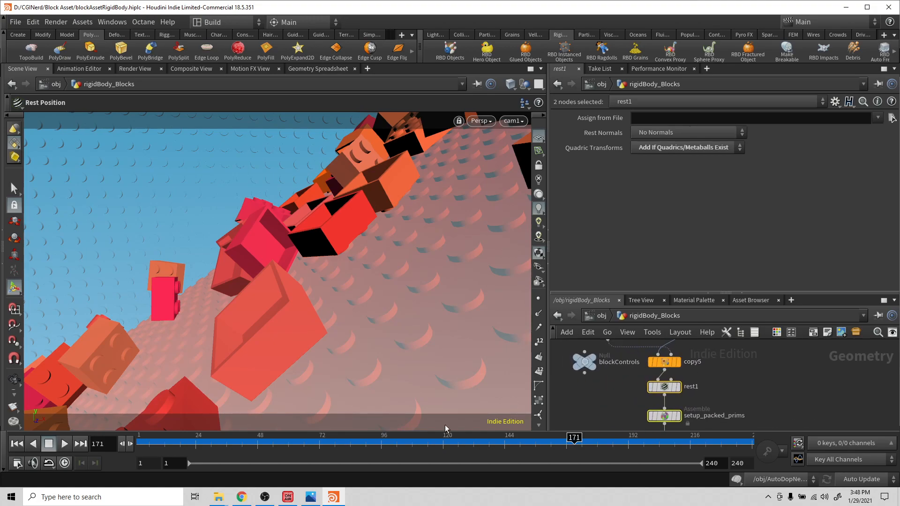
Rewind to frame 1 and add randX and randY as stamp variables 4 and 5 on the copy5 node
left_click(17, 443)
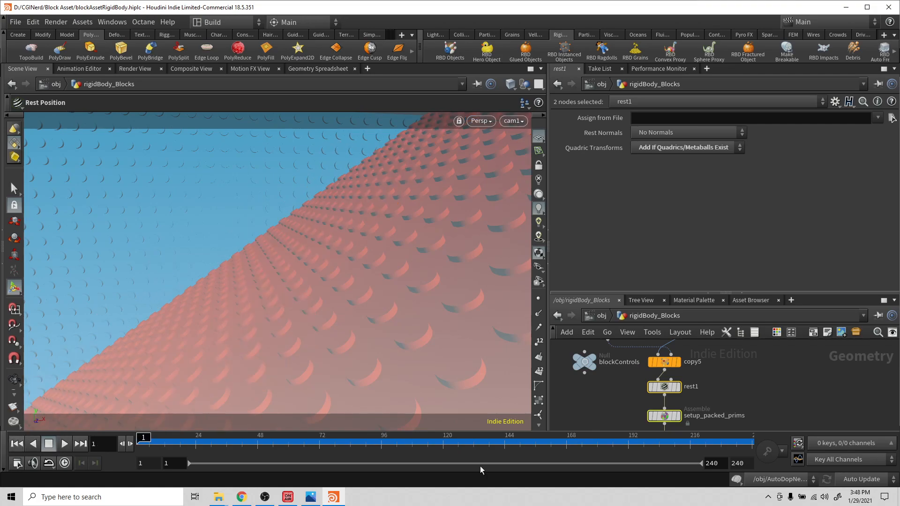
left_click(664, 362)
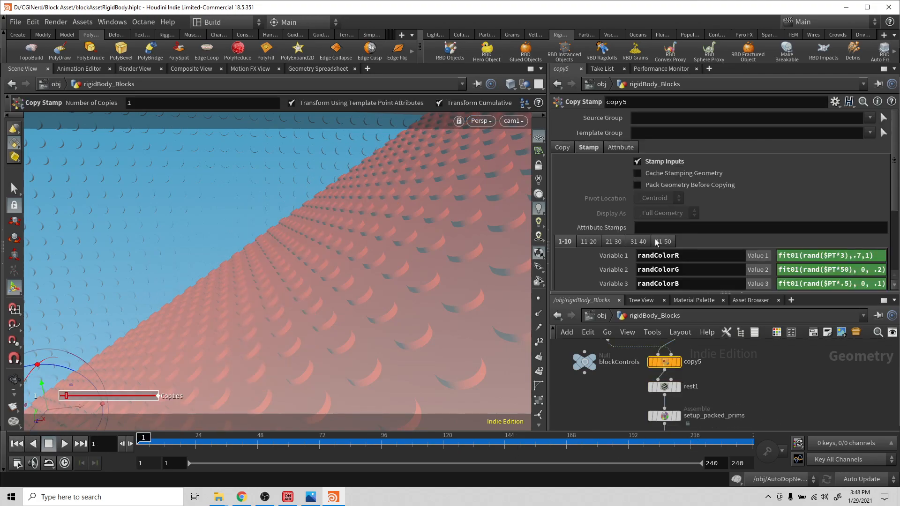
scroll(708, 260, "down", 4)
left_click(686, 222)
type("randX")
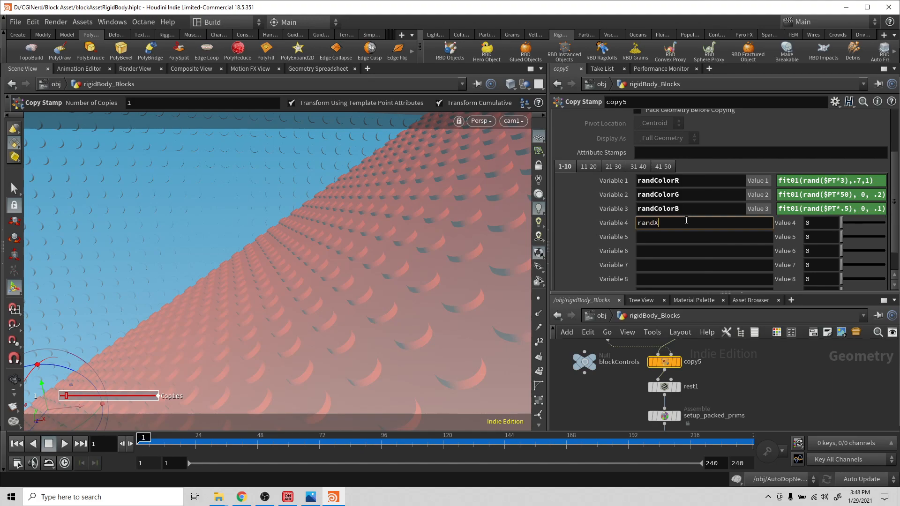
key("Tab")
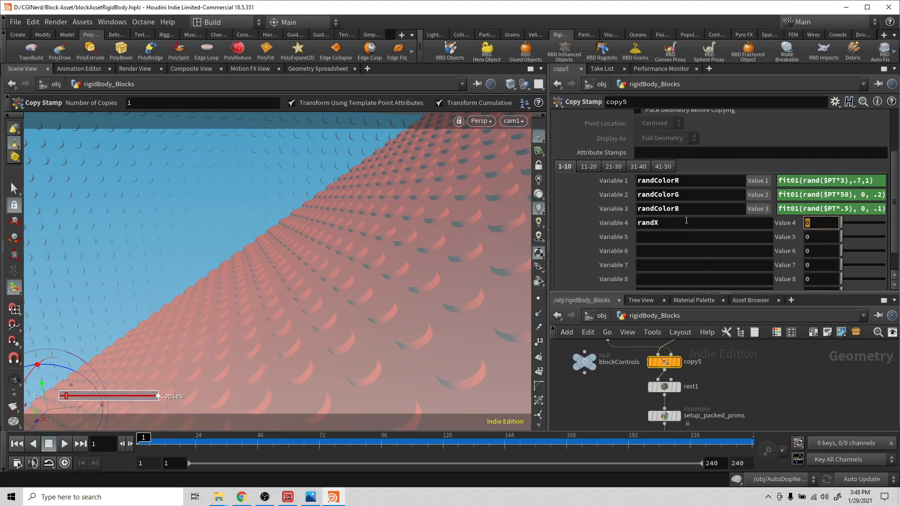
left_click(661, 237)
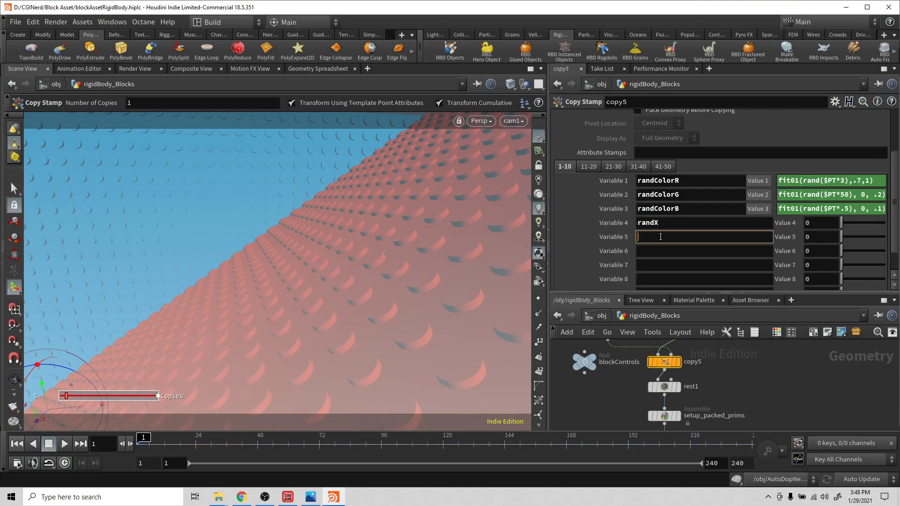
type("randY")
key("Return")
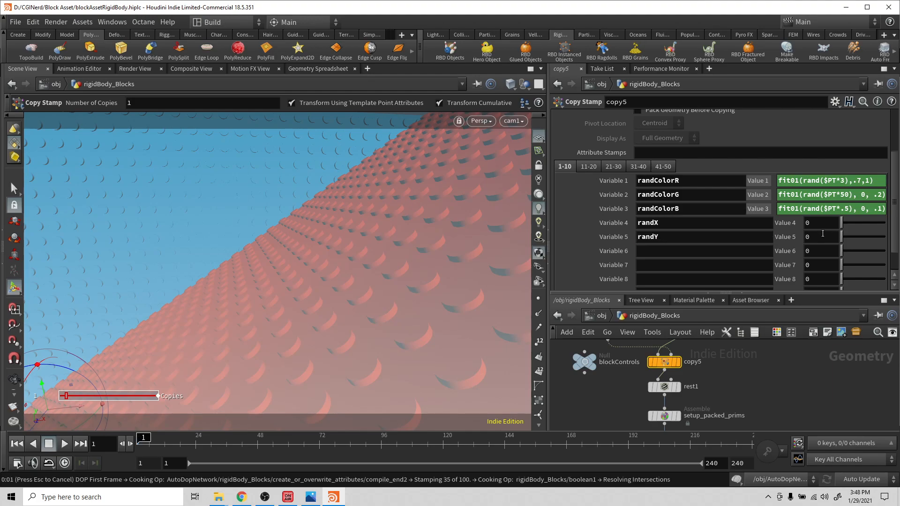
Give the randX stamp variable the expression rand($PT) as its value
left_click(818, 228)
type("Rand")
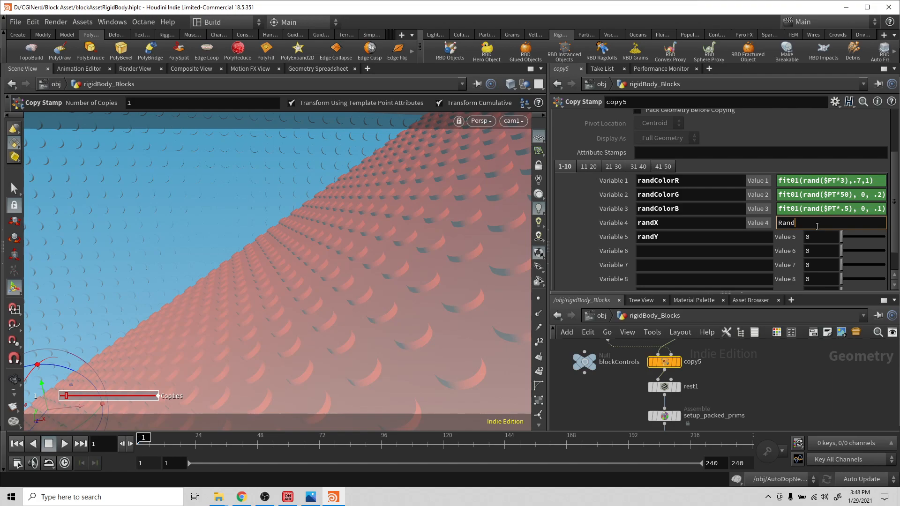
key("BackSpace")
key("BackSpace")
key("BackSpace")
key("BackSpace")
type("rand")
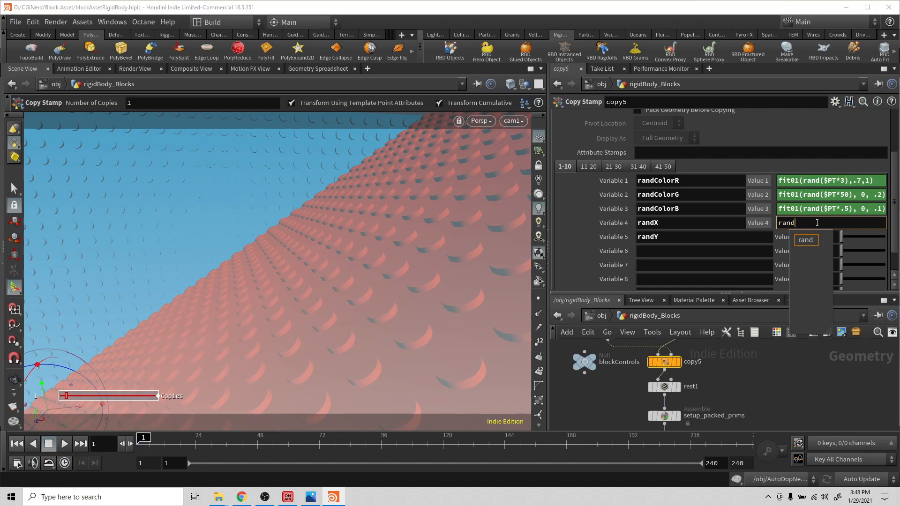
type("(")
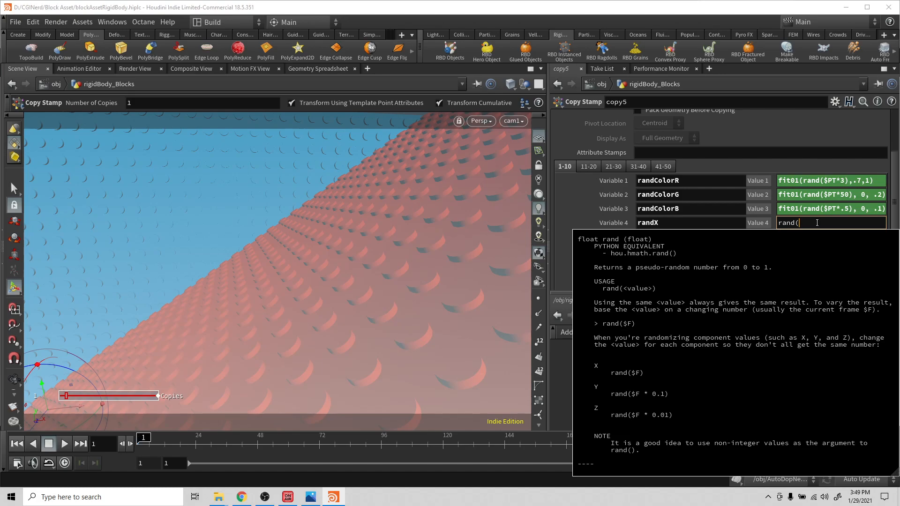
type("$")
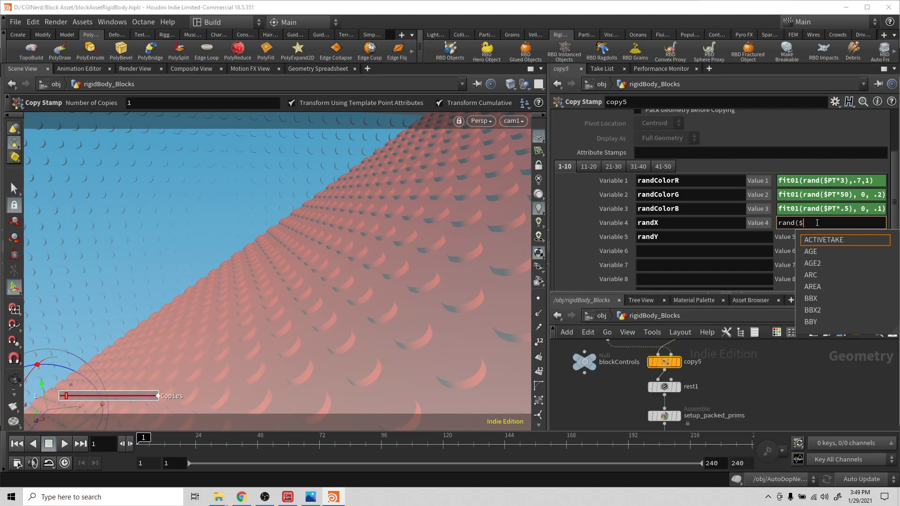
type("PT")
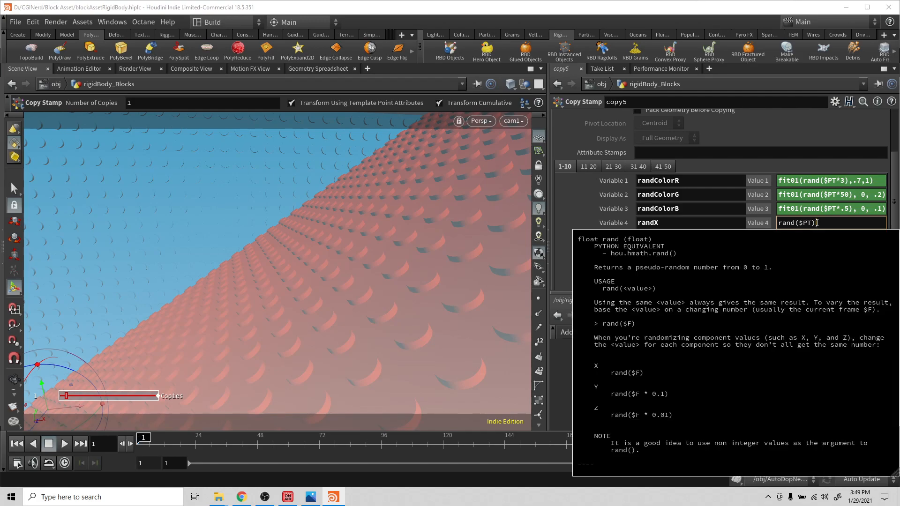
key("Return")
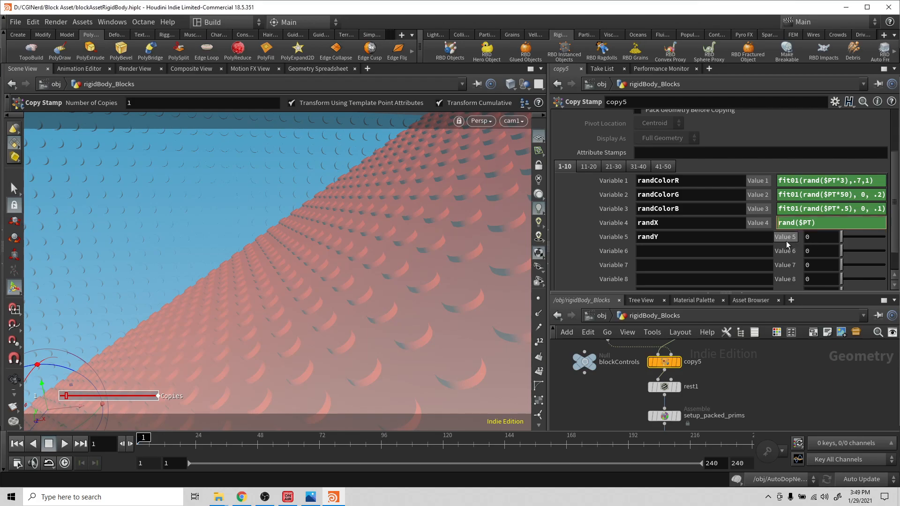
Wrap the randX expression in a 1 to 4 range so it reads fit01(rand($PT), 1, 4)
type("fit")
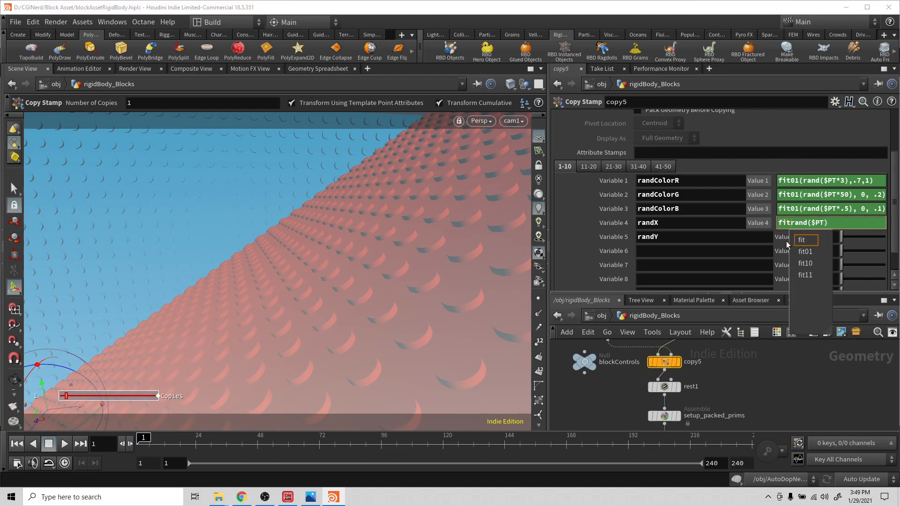
type("01")
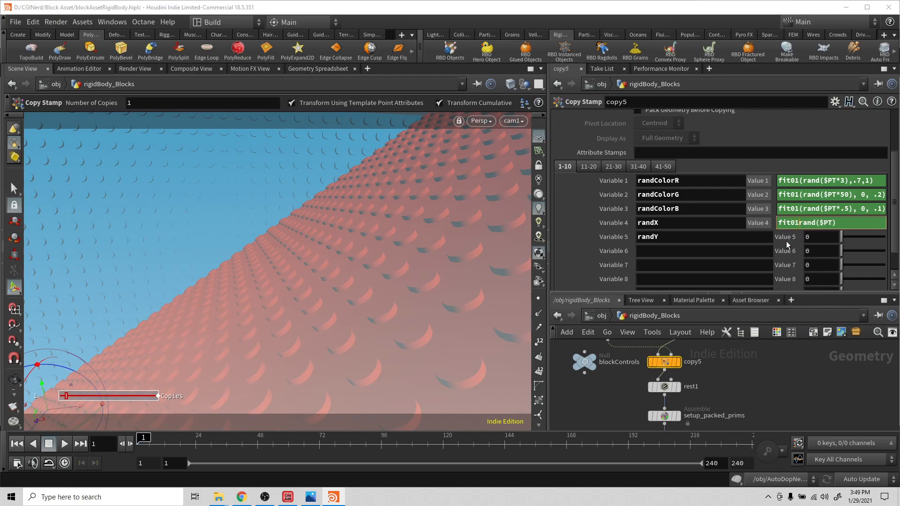
type("(")
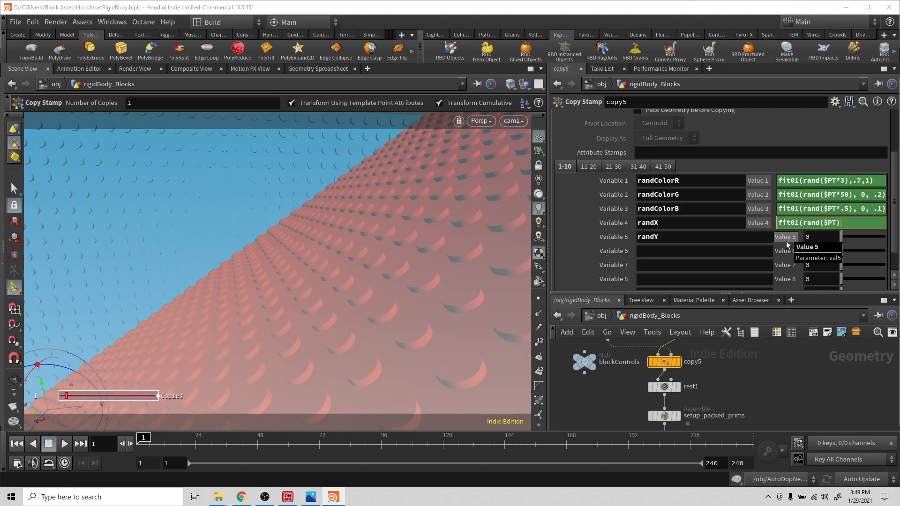
type(", 1, ")
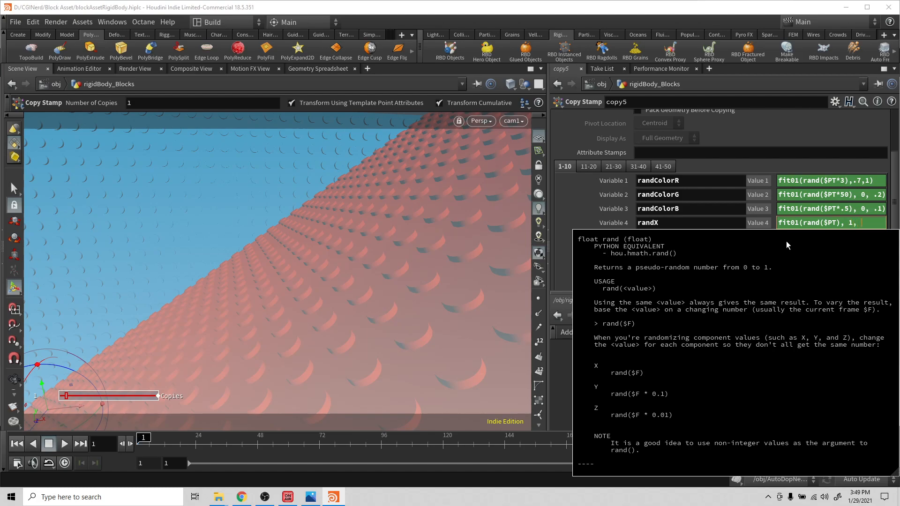
type("4)")
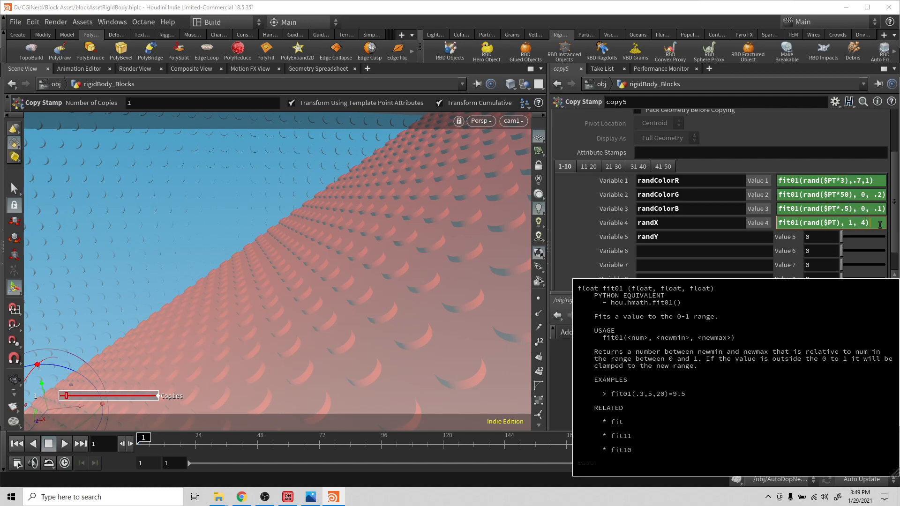
key("Return")
Copy the randX expression to the randY value and change it to fit01(rand($PT*52), 1, 4)
key("ctrl+c")
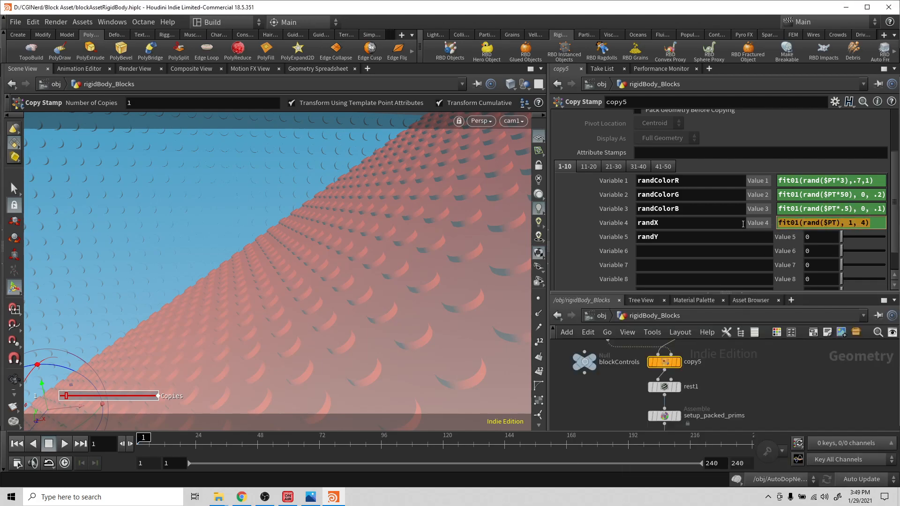
left_click(814, 239)
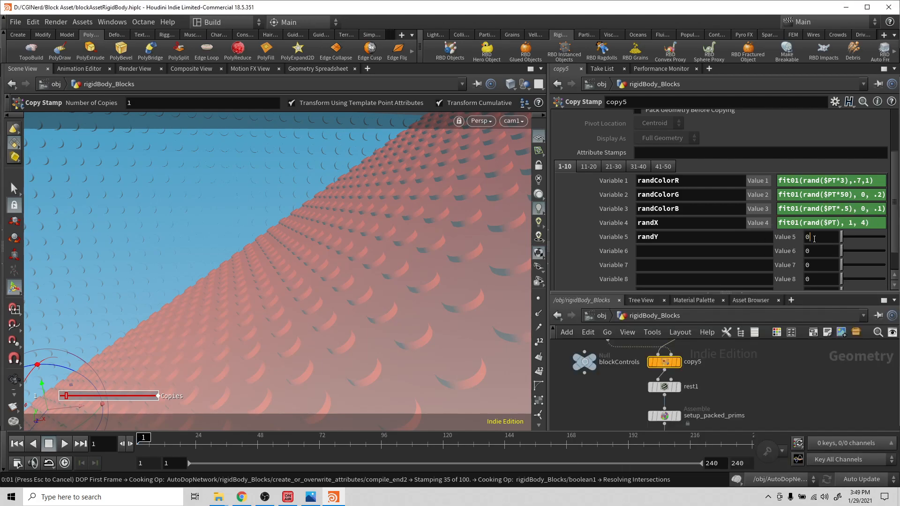
key("BackSpace")
key("ctrl+v")
left_click_drag(849, 238, 782, 241)
key("ctrl+a")
key("End")
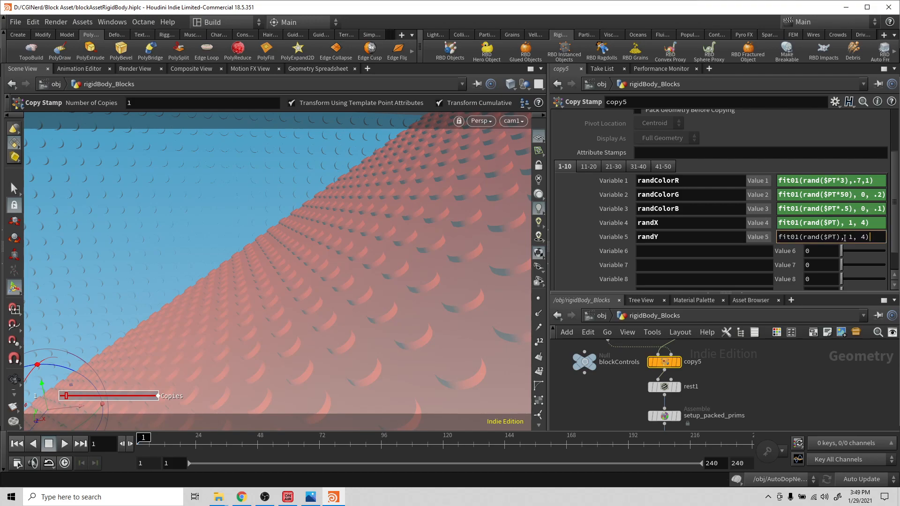
left_click(835, 237)
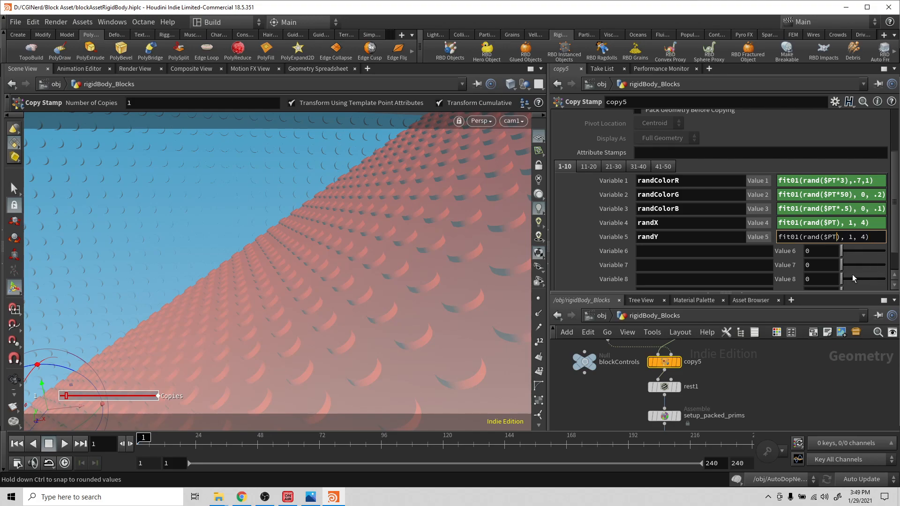
type("*52")
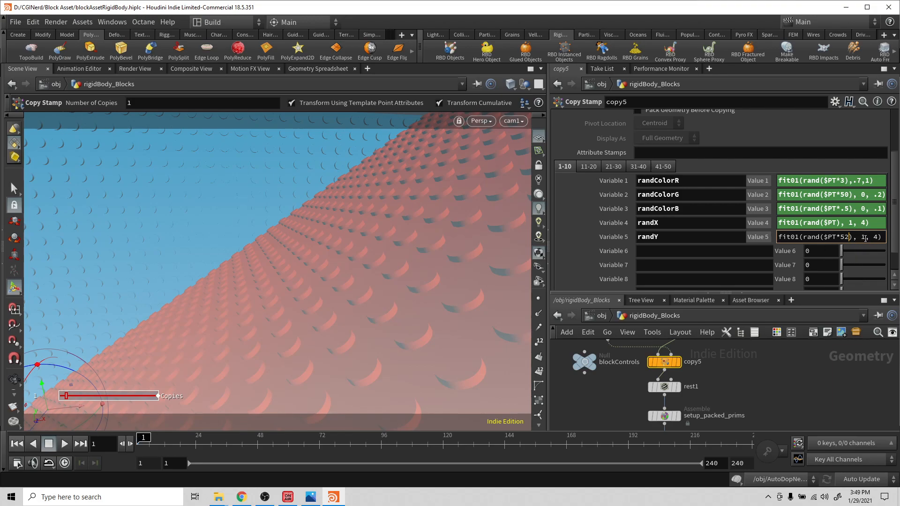
left_click(707, 237)
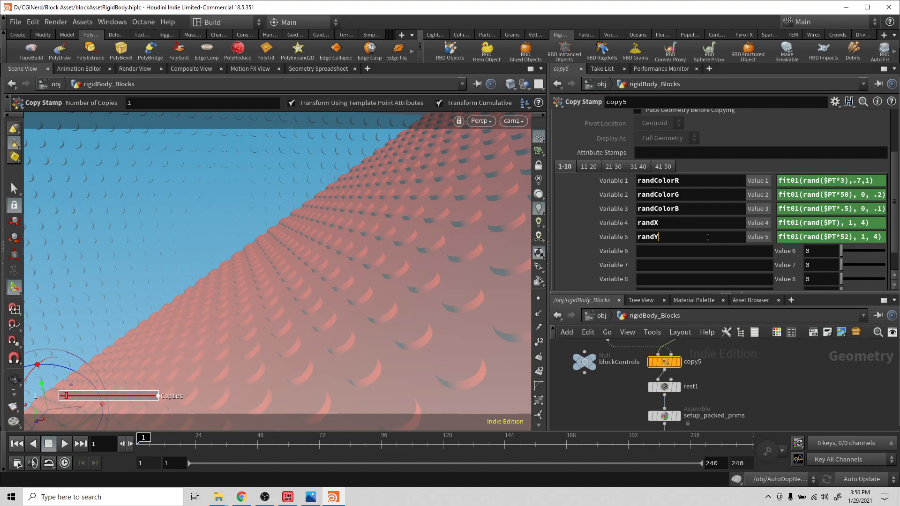
In blockControls, reuse the red colour channel's stamp expression for the width, changed to stamp("../copy5/","randX", 1)
left_click(589, 362)
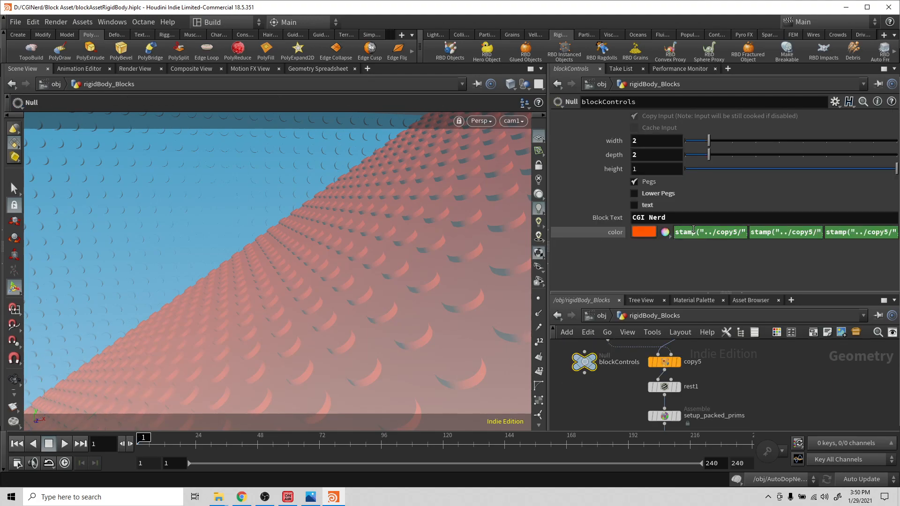
left_click(712, 233)
key("ctrl+c")
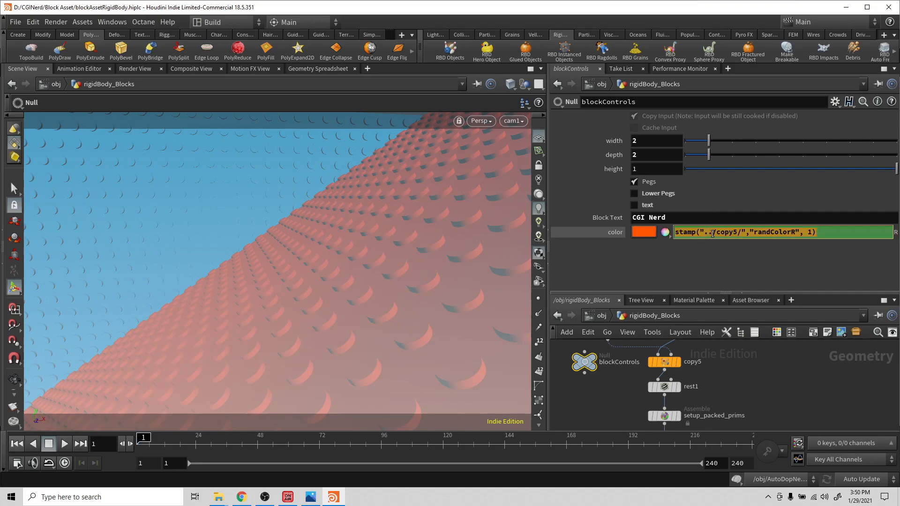
double_click(658, 141)
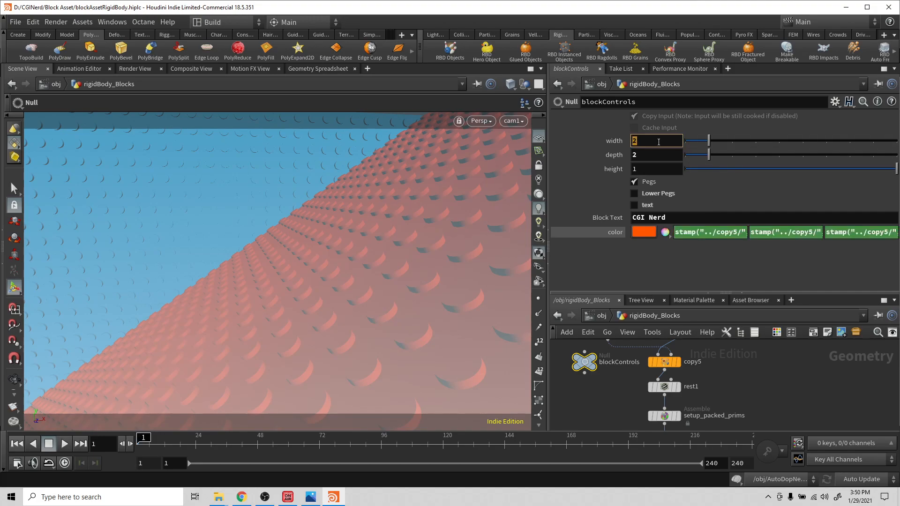
key("ctrl+v")
left_click(751, 141)
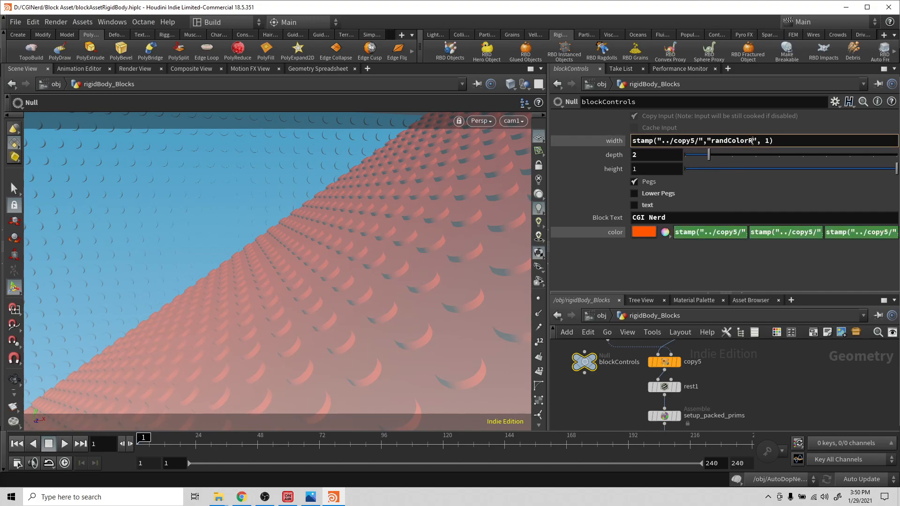
key("BackSpace")
key("BackSpace")
key("BackSpace")
key("BackSpace")
key("BackSpace")
key("BackSpace")
key("BackSpace")
key("BackSpace")
key("BackSpace")
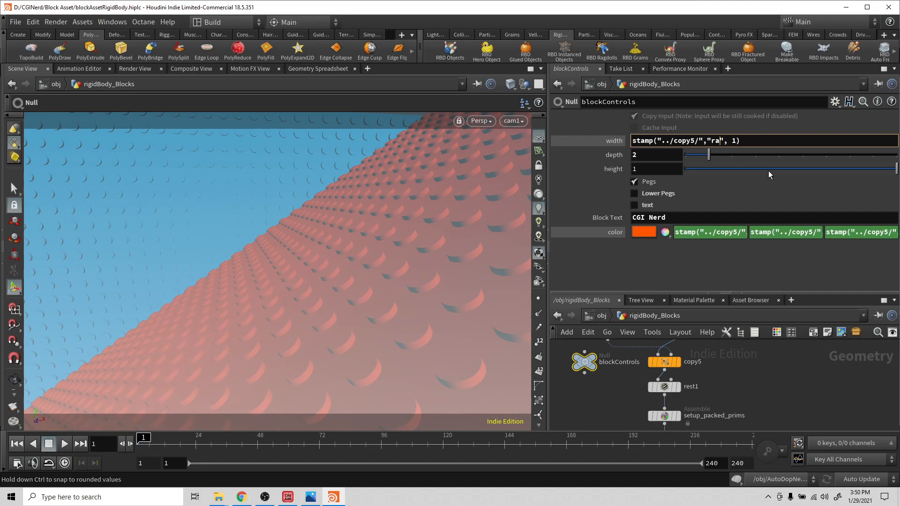
type("andX")
key("Return")
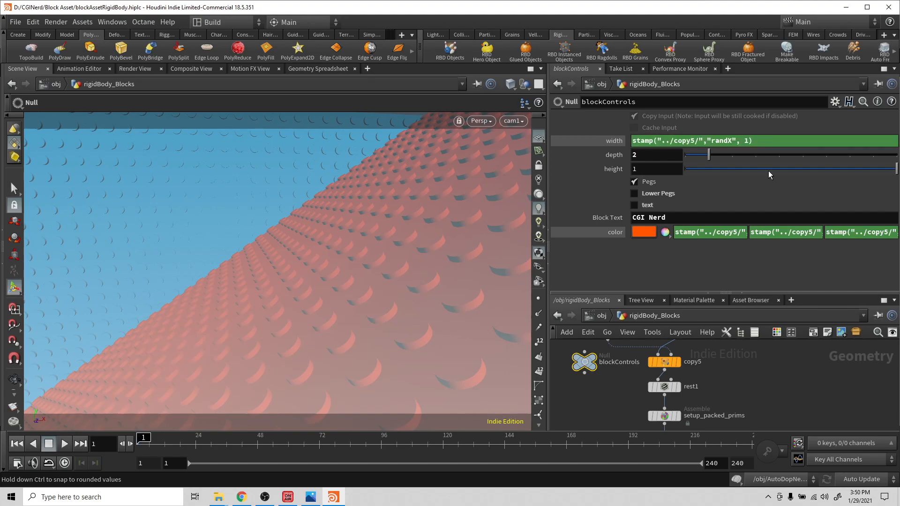
Copy the width expression to the depth and change it to stamp("../copy5/","randY", 1)
triple_click(761, 141)
key("ctrl+c")
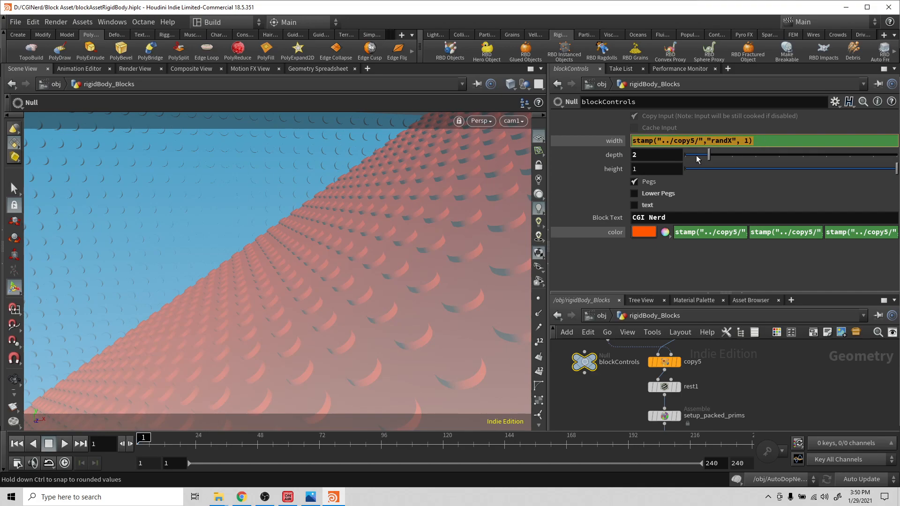
left_click(655, 158)
key("ctrl+v")
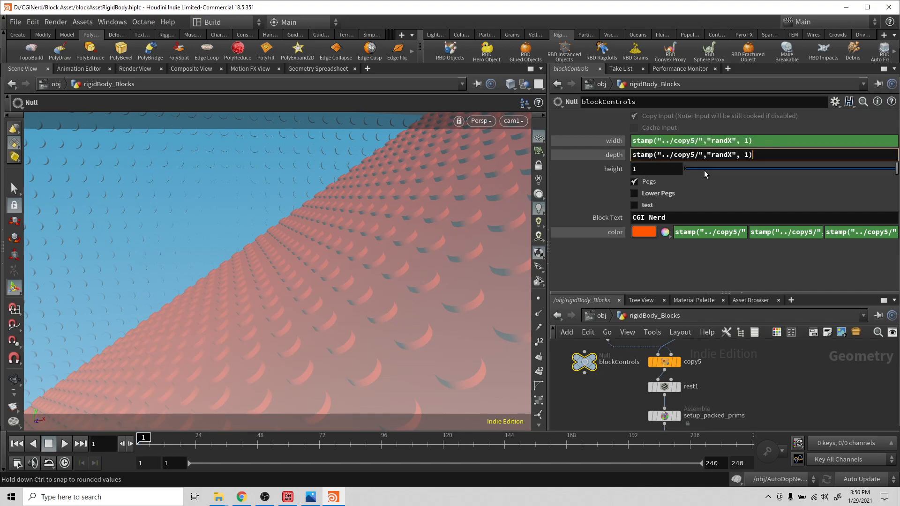
left_click(733, 155)
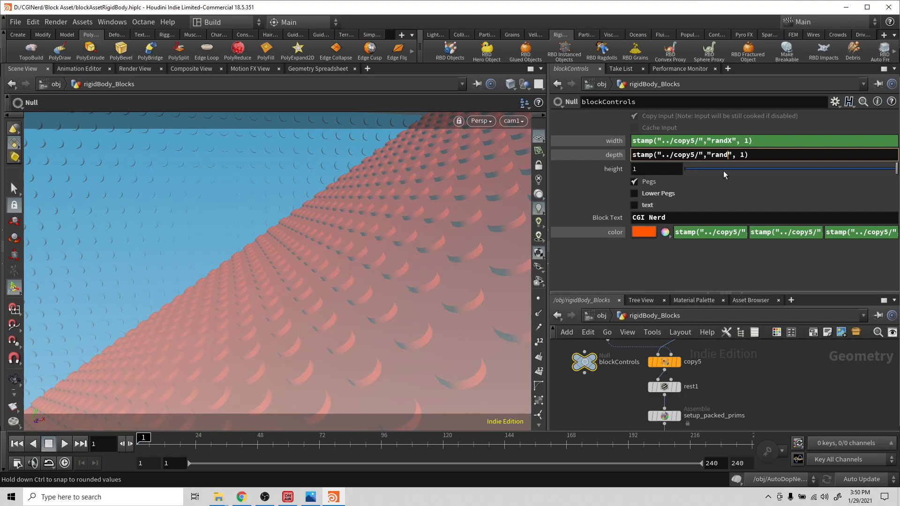
key("Return")
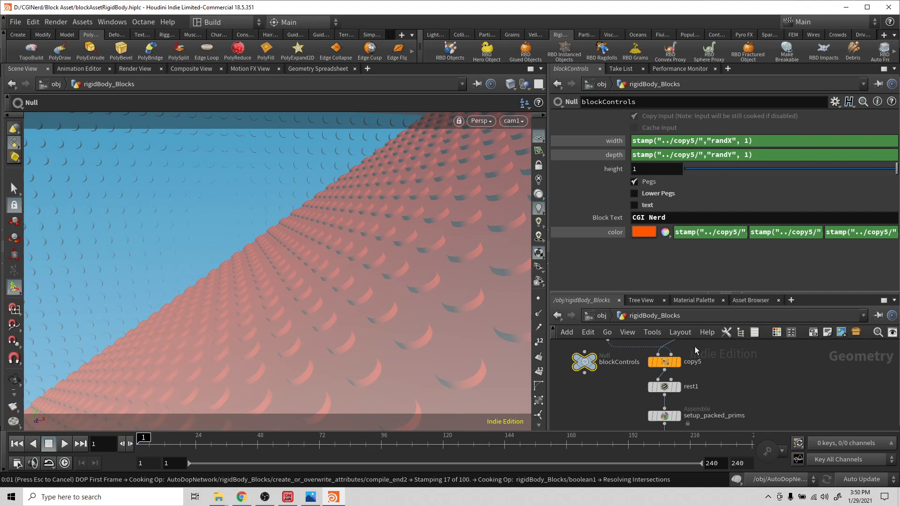
Select copy5 and inspect the sizes of the copied blocks above the ramp from outside the camera view
left_click(665, 363)
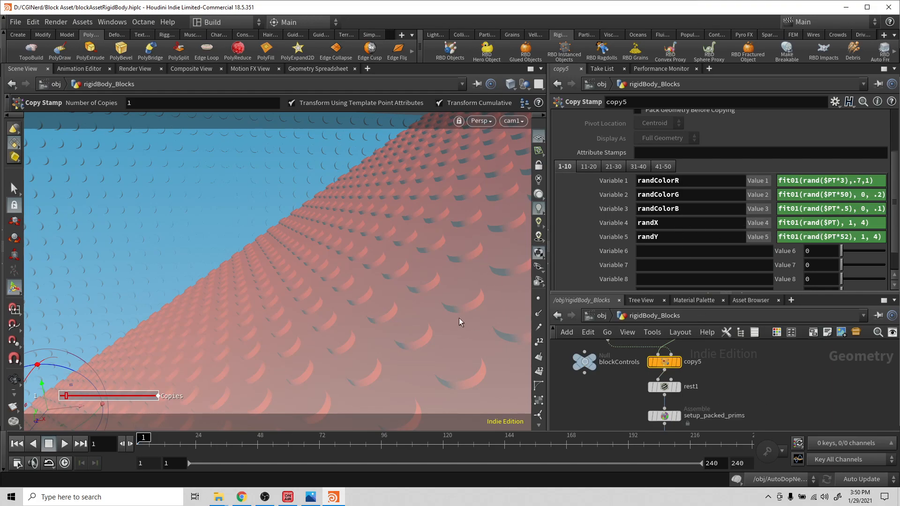
key("space+g")
left_click_drag(417, 266, 294, 276, "alt")
left_click_drag(265, 213, 225, 227, "alt")
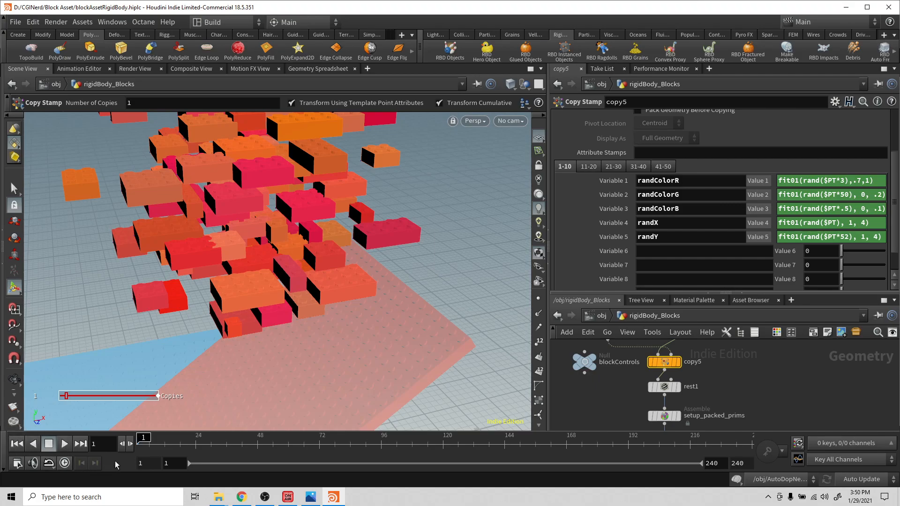
Look through cam1, play the simulation of the resized blocks and return to the first frame
middle_click_drag(250, 348, 346, 286, "alt")
left_click_drag(339, 325, 346, 321)
key("Return")
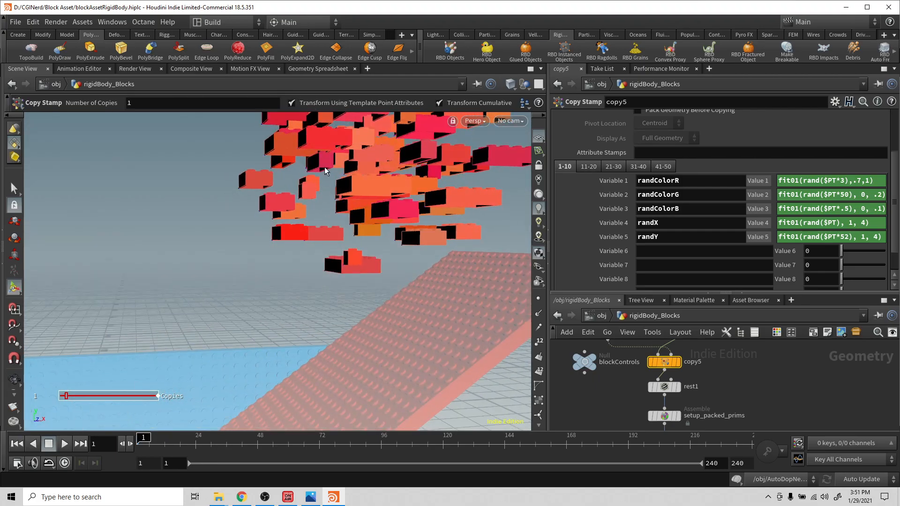
left_click(510, 121)
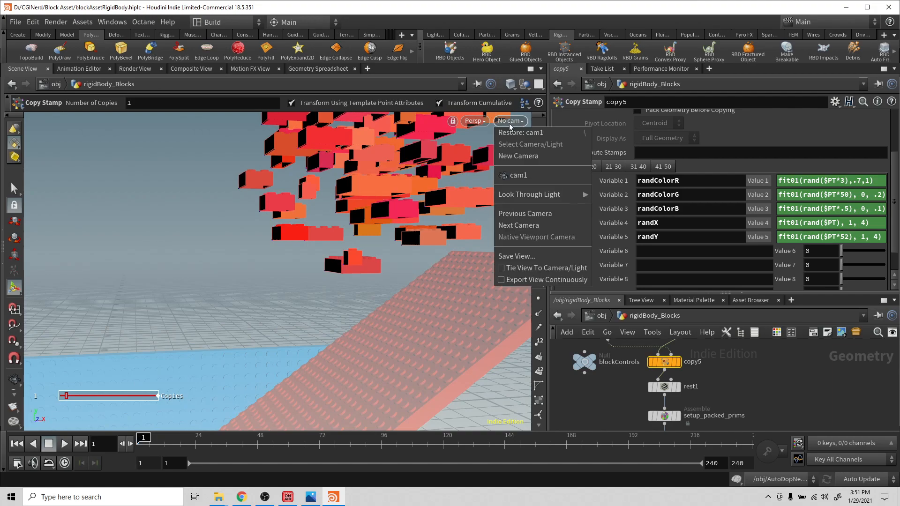
left_click(519, 176)
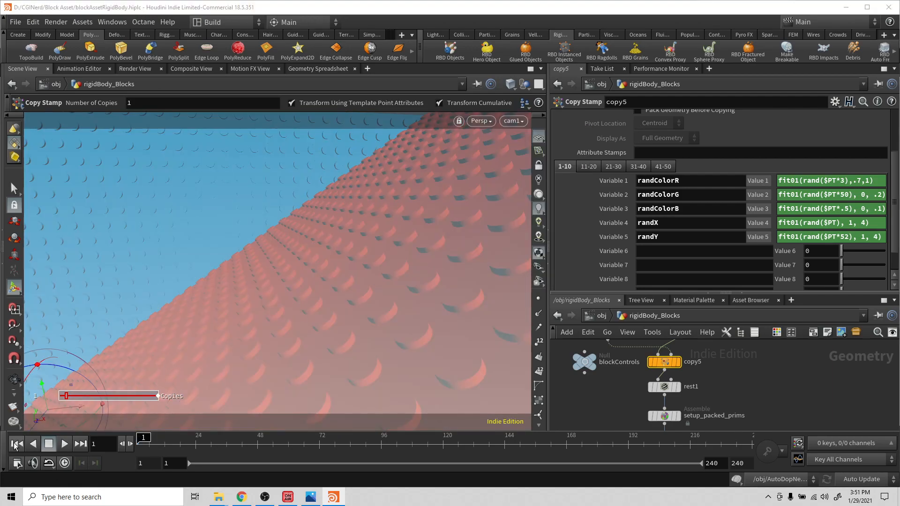
left_click(65, 444)
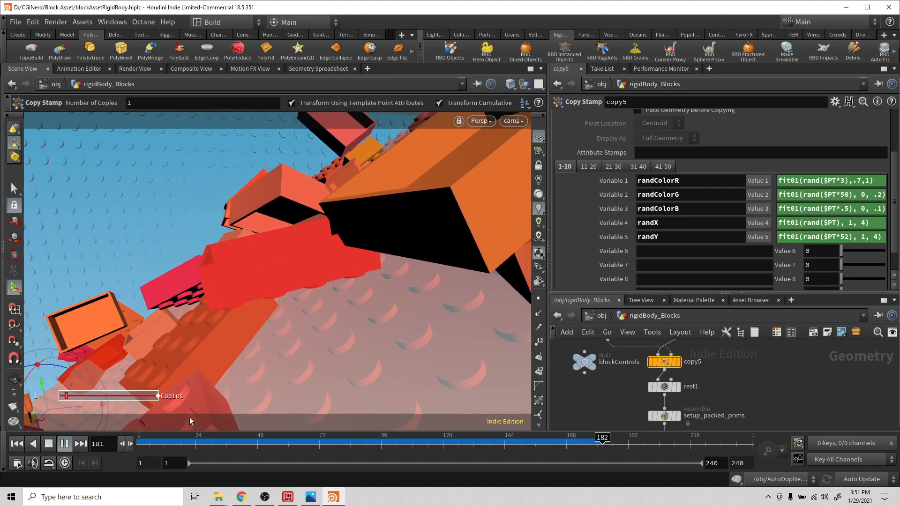
left_click(47, 444)
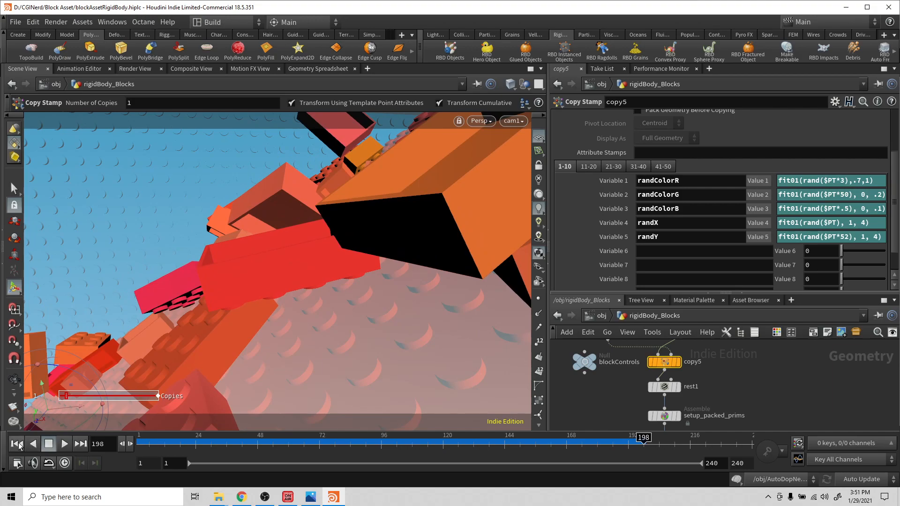
left_click(17, 444)
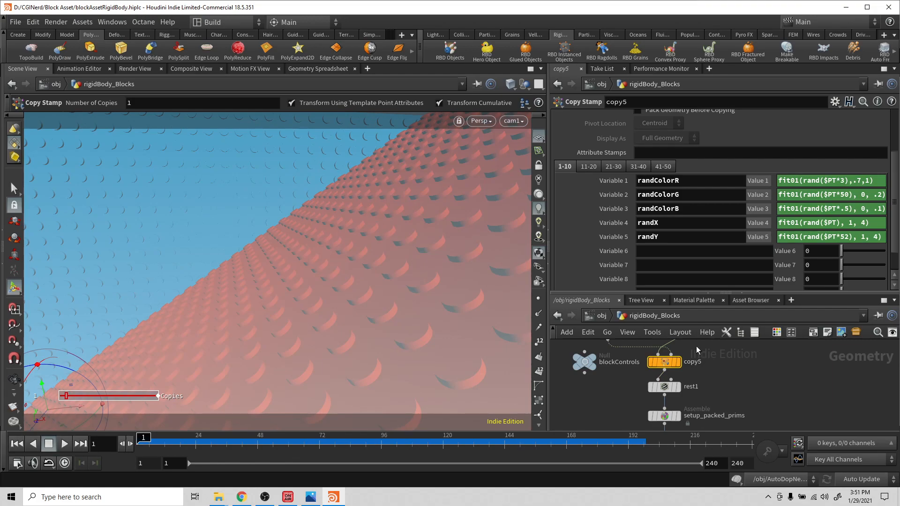
Review the stamp expressions of the red and green colour channels in blockControls
middle_click_drag(741, 379, 804, 428)
mouse_move(707, 361)
middle_mouse_down()
mouse_move(726, 376)
mouse_move(703, 362)
mouse_move(703, 346)
middle_mouse_up()
left_click(666, 393)
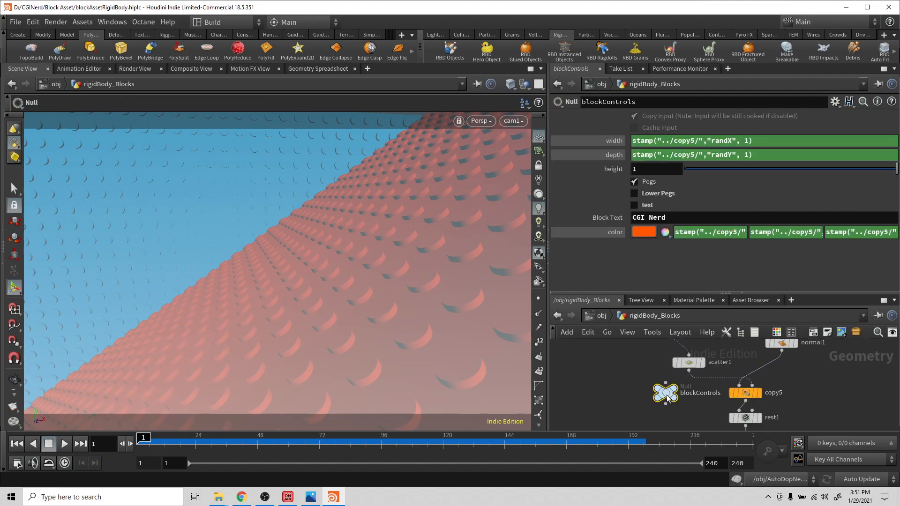
left_click(739, 233)
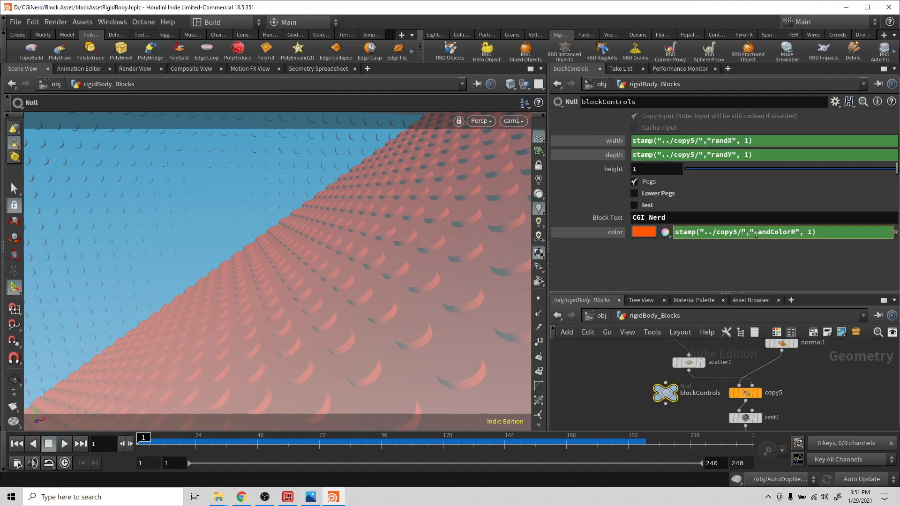
left_click(794, 261)
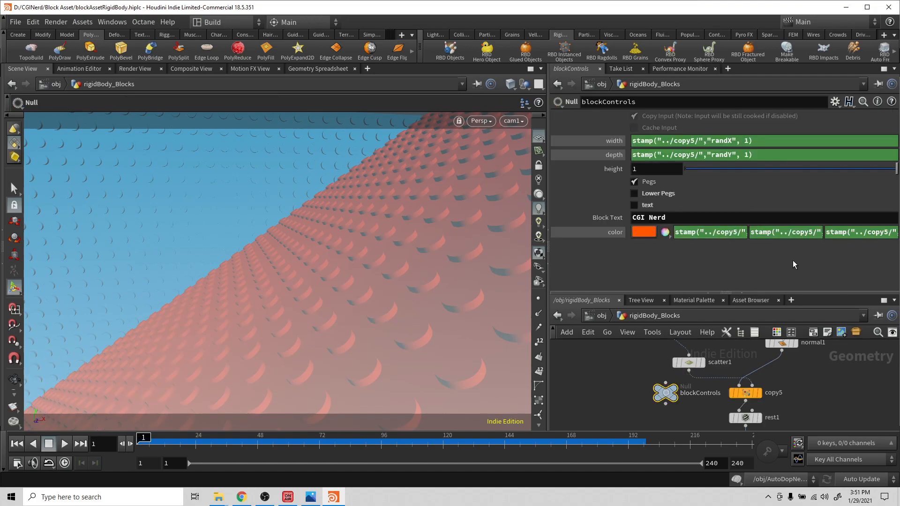
left_click(801, 231)
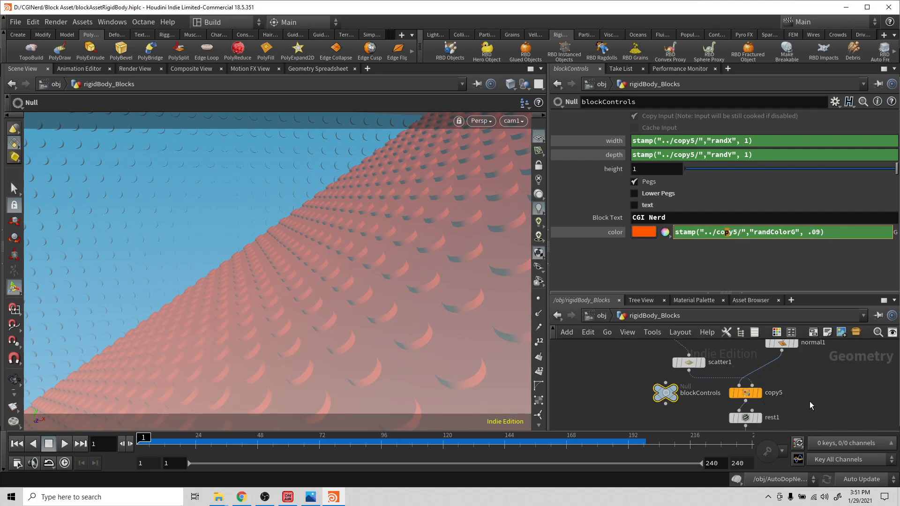
In copy5, change the randColorG expression's upper limit to .18
left_click(749, 397)
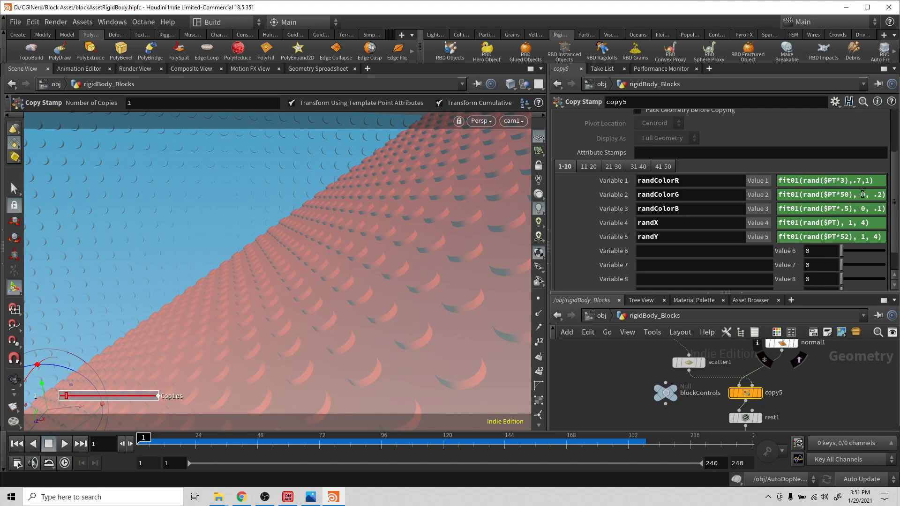
left_click(880, 195)
key("BackSpace")
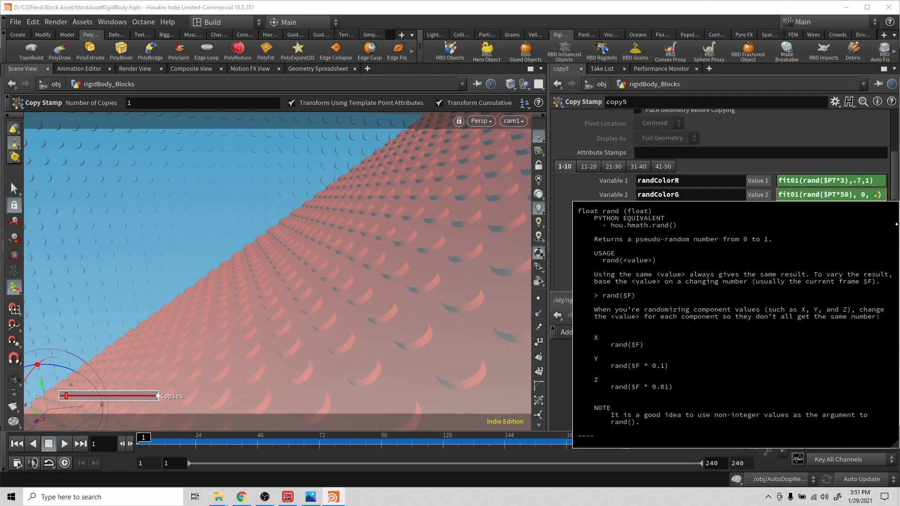
type("09")
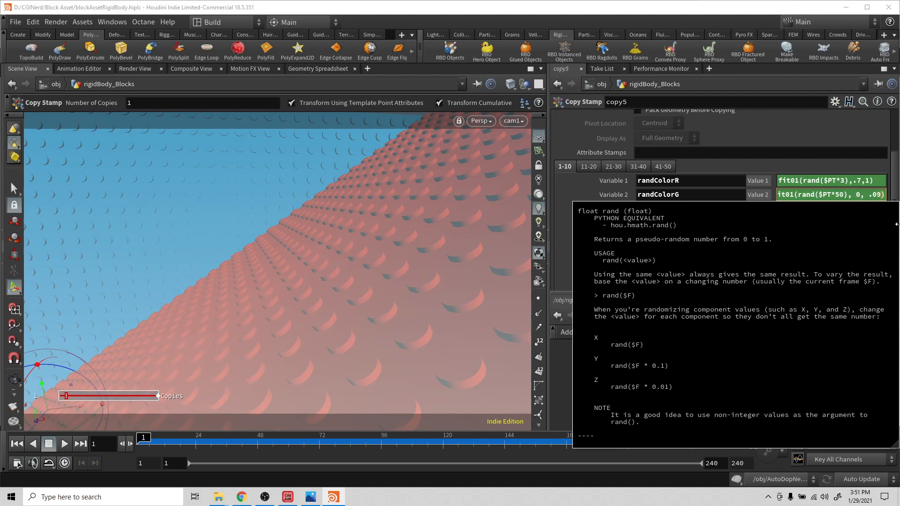
key("BackSpace")
key("BackSpace")
type("18")
key("Return")
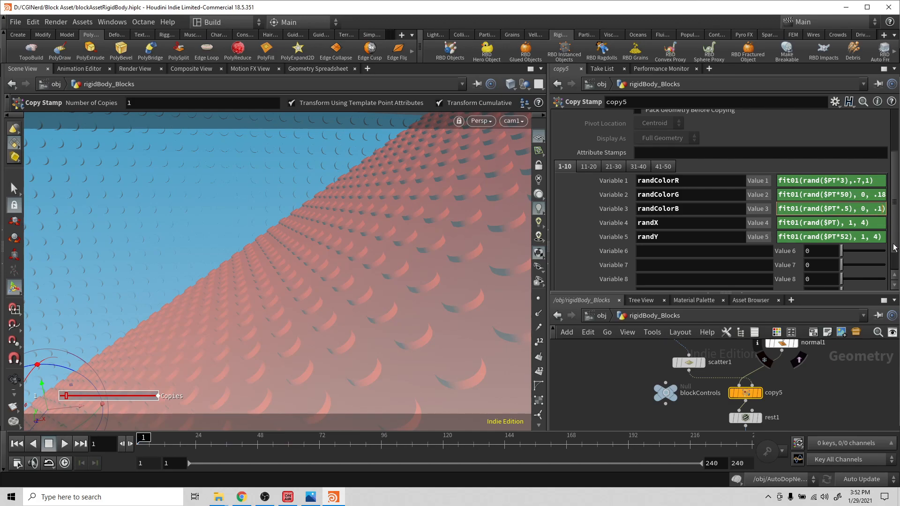
Change the randColorB expression's upper limit to .5 and inspect the block colours from outside the camera view
key("BackSpace")
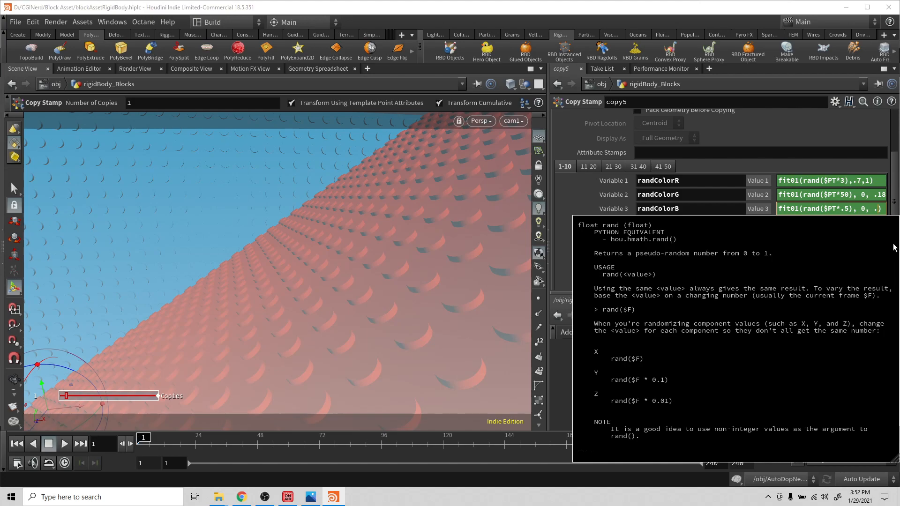
type("5")
key("Return")
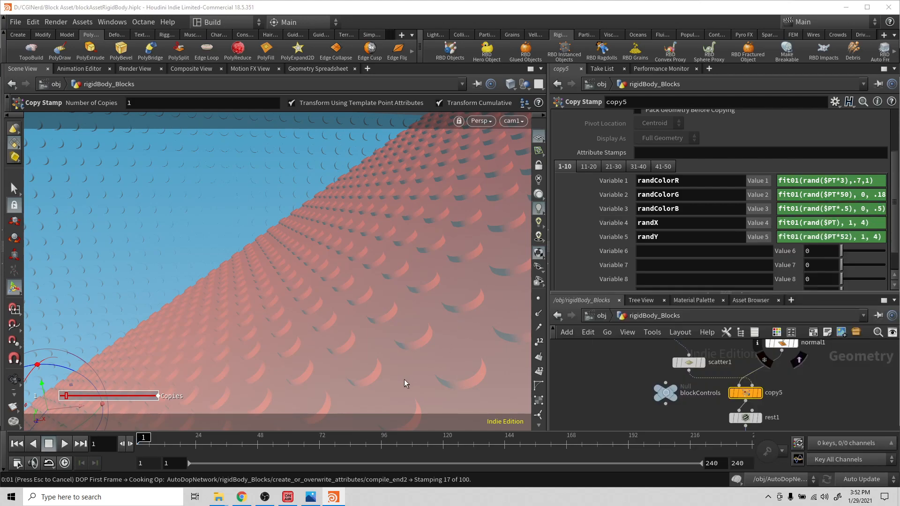
scroll(400, 306, "down", 5)
mouse_move(401, 306)
left_mouse_down()
mouse_move(386, 311)
mouse_move(427, 361)
mouse_move(379, 339)
mouse_move(405, 301)
left_mouse_up()
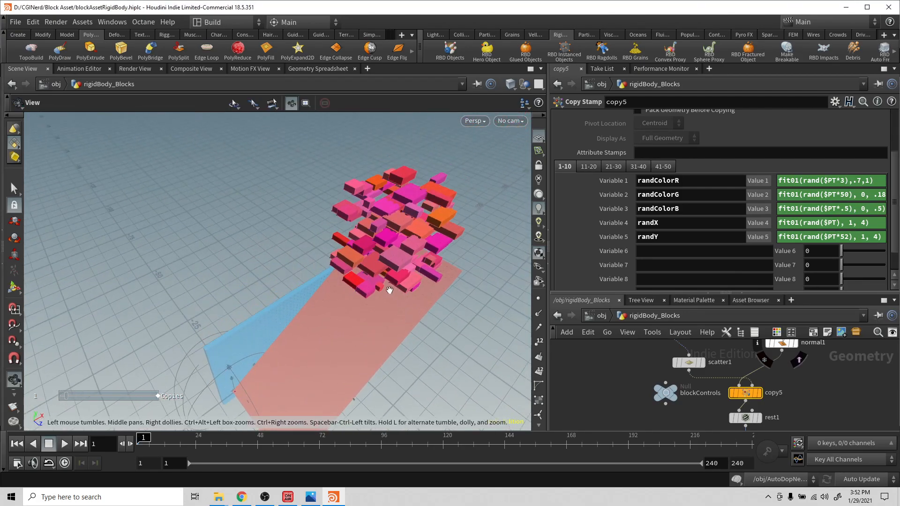
Set the randColorB expression's upper limit to .01 and inspect the recoloured blocks above the ramp
left_click(881, 208)
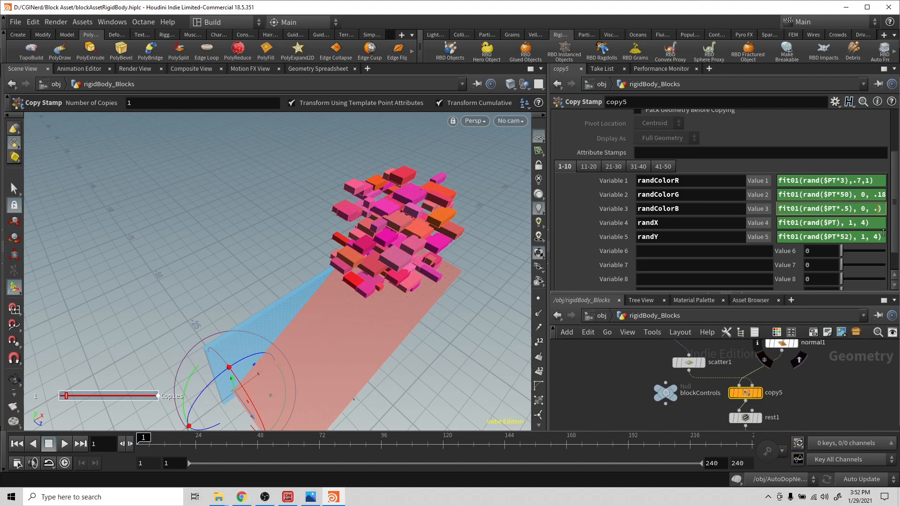
type("01")
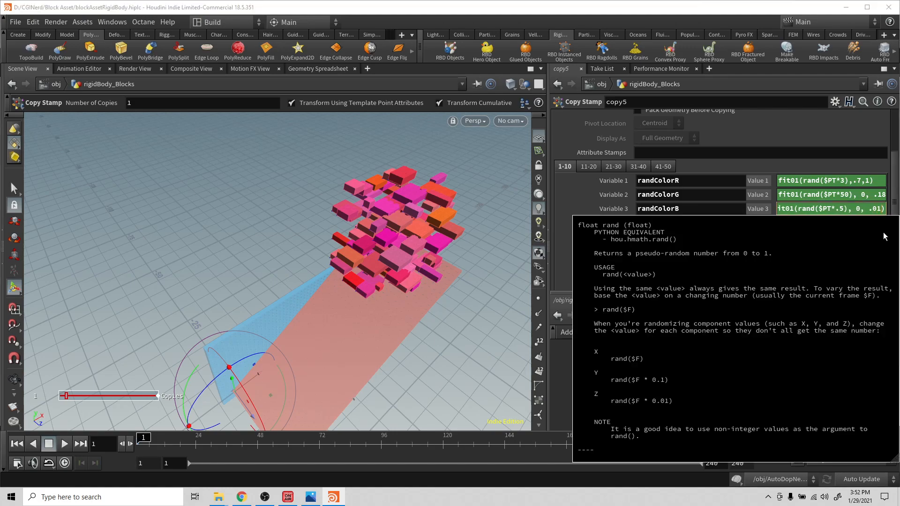
key("Return")
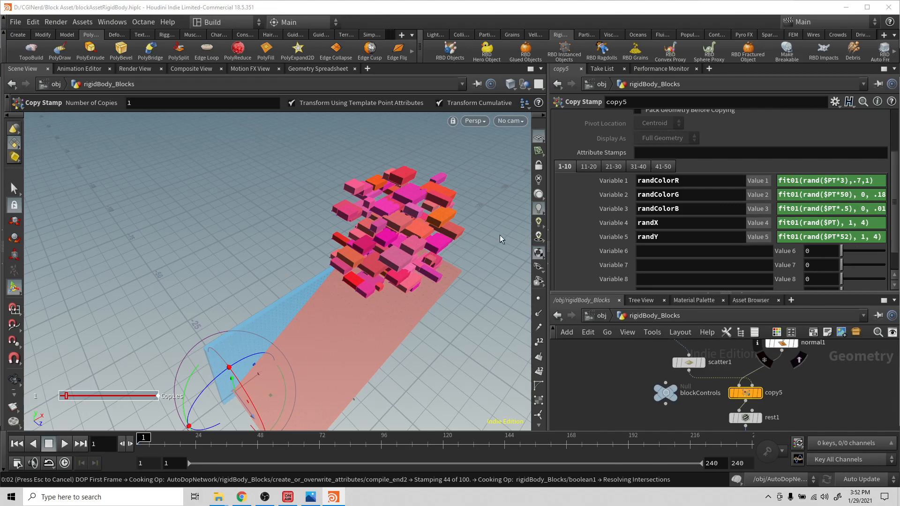
left_click_drag(446, 220, 483, 230, "alt")
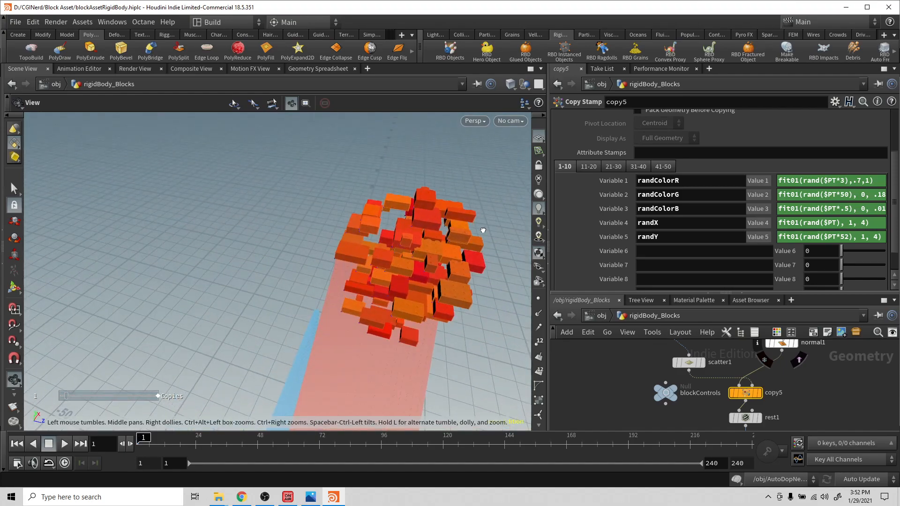
key("Return")
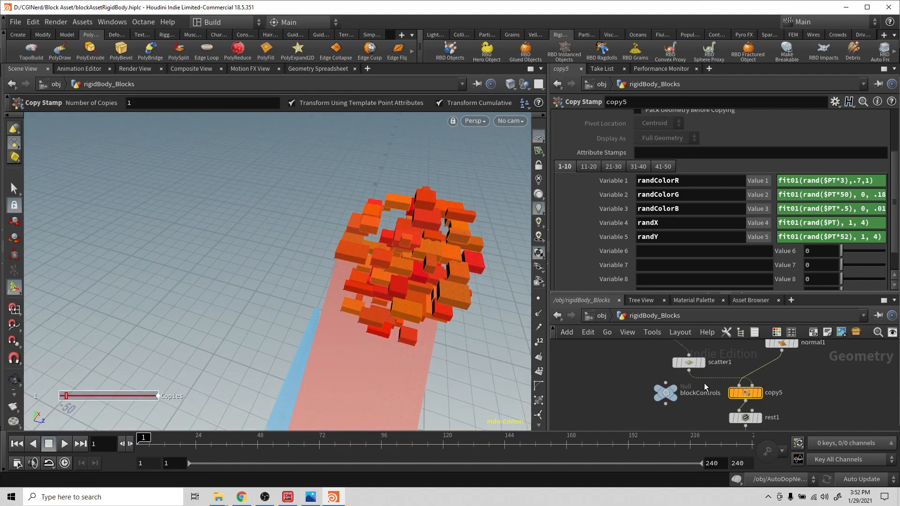
Set the Z center of sphere1 to 9 to shift the scattered blocks over the ramp
middle_click_drag(638, 367, 651, 405)
left_click(661, 347)
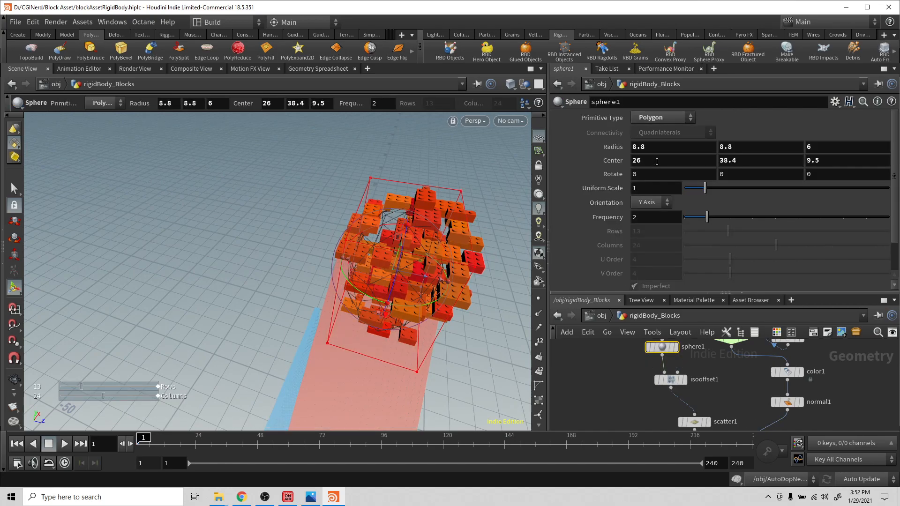
mouse_move(832, 160)
middle_mouse_down()
mouse_move(795, 161)
mouse_move(823, 161)
middle_mouse_up()
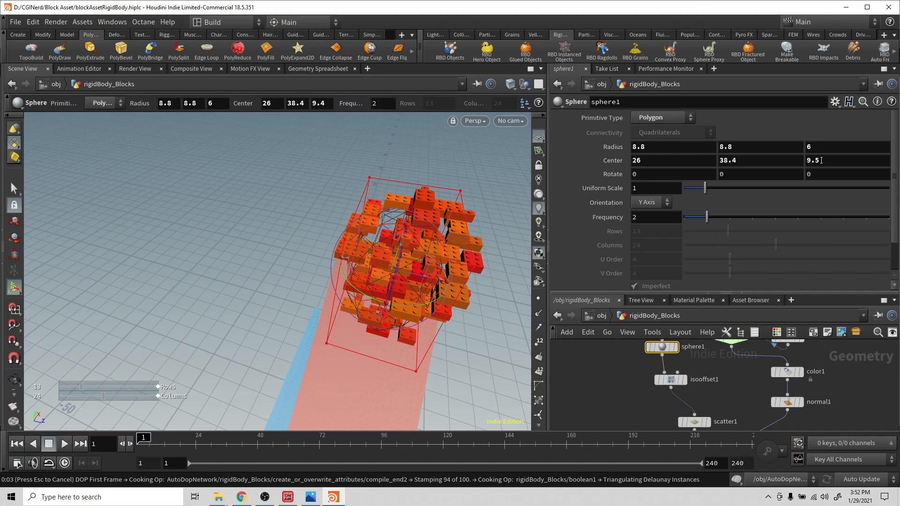
double_click(821, 160)
type("9")
key("Return")
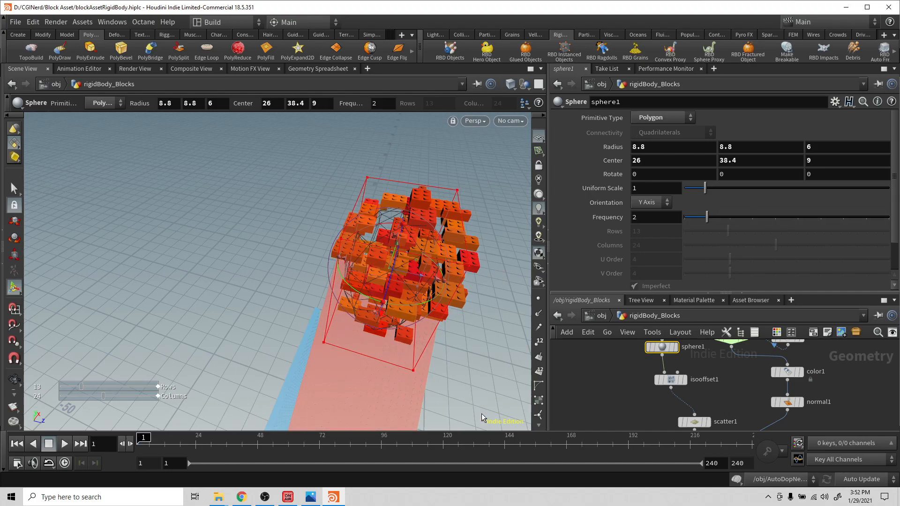
Preview the simulation through cam1 from the first frame, rewind it and save the scene
left_click(513, 121)
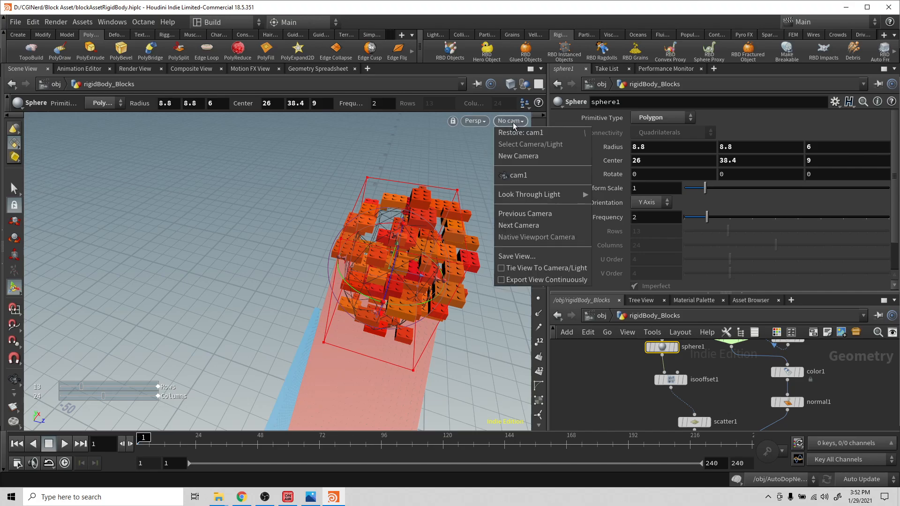
left_click(525, 174)
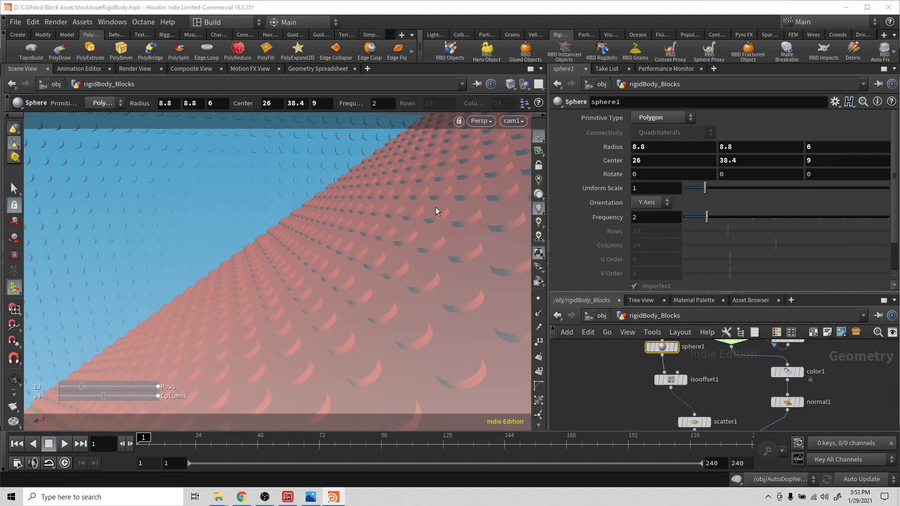
left_click(64, 444)
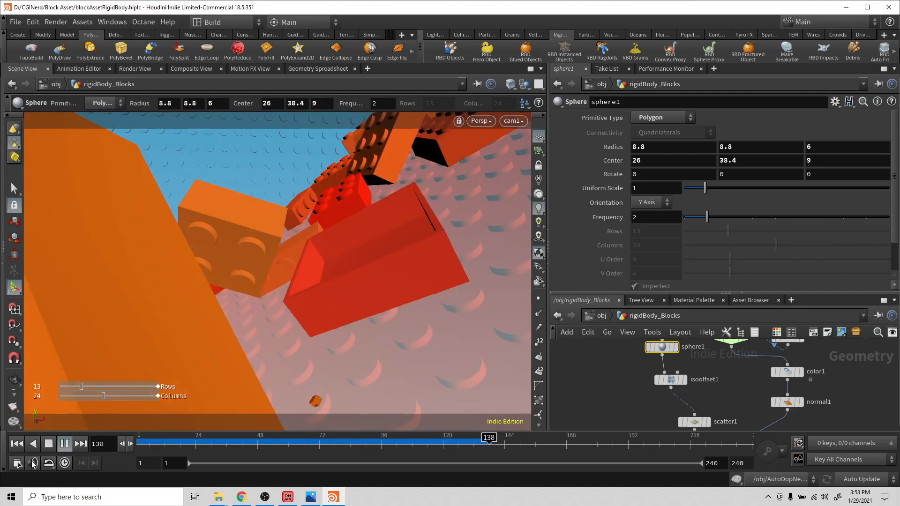
left_click(49, 443)
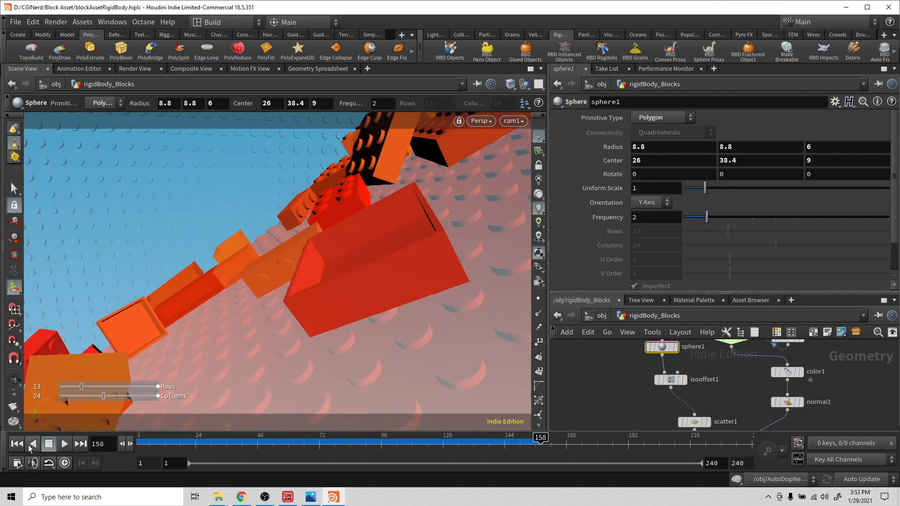
left_click(17, 443)
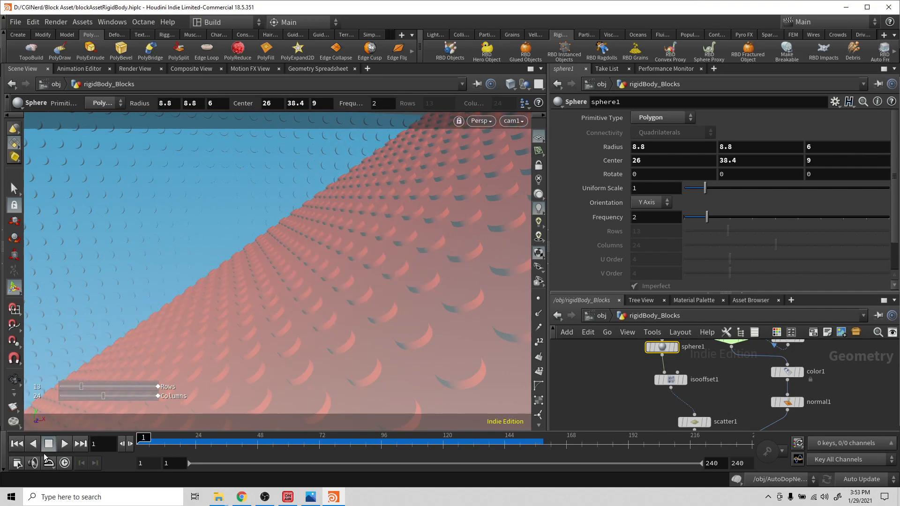
key("ctrl+s")
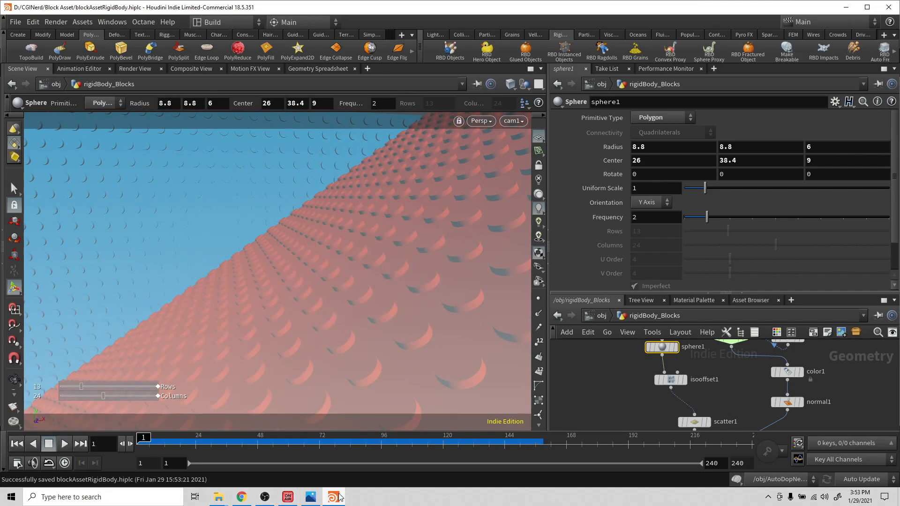
Turn on Lower Pegs in the blockControls node of rigidBody_Blocks
middle_click_drag(674, 453, 678, 407)
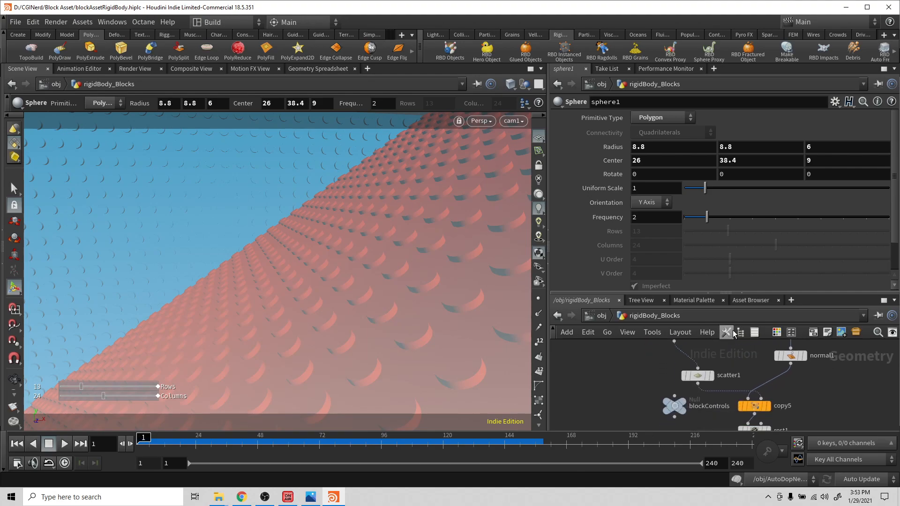
left_click(678, 406)
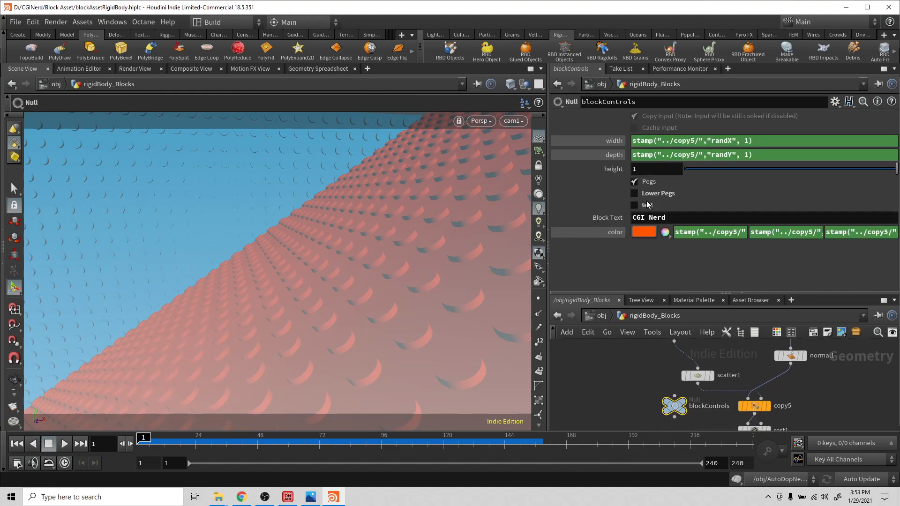
left_click(634, 194)
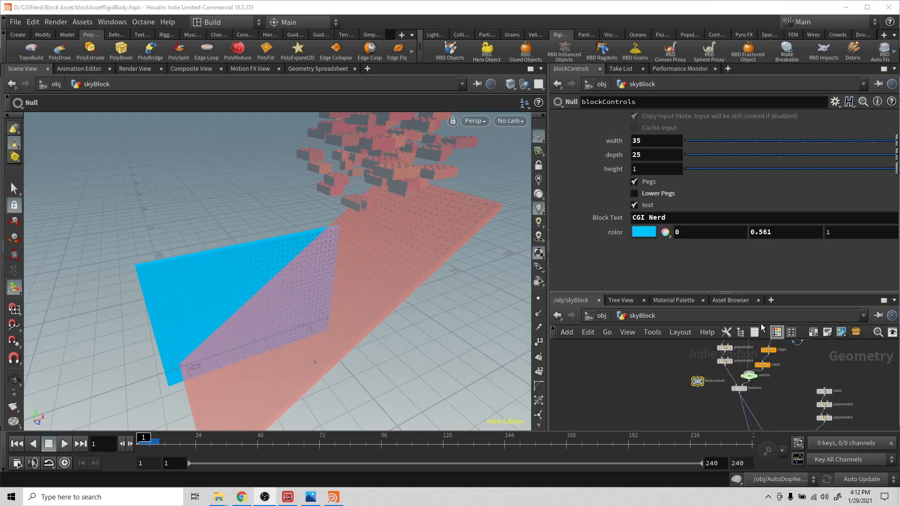
left_click(322, 303)
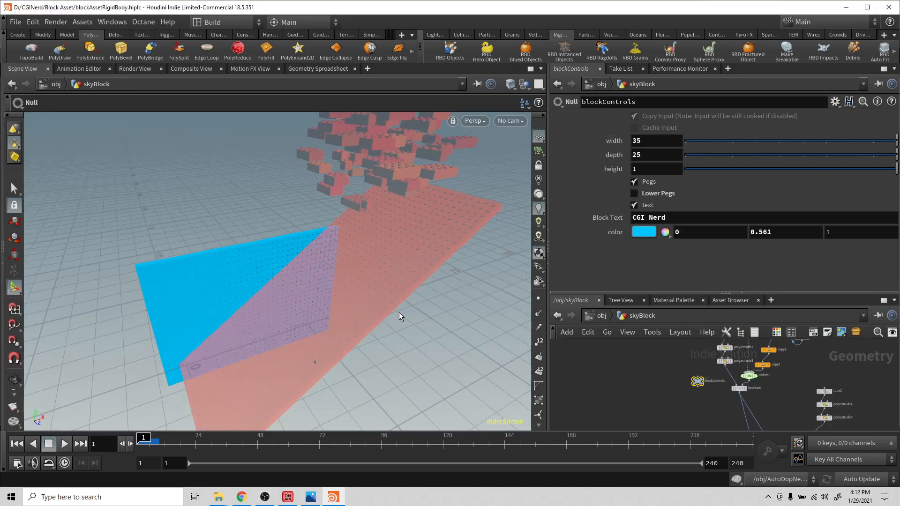
Examine the blue block's lettered pegs, the ramp and the blocks scattered above it from several angles and distances
mouse_move(365, 293)
left_mouse_down("alt")
mouse_move(398, 304)
mouse_move(375, 298)
left_mouse_up("alt")
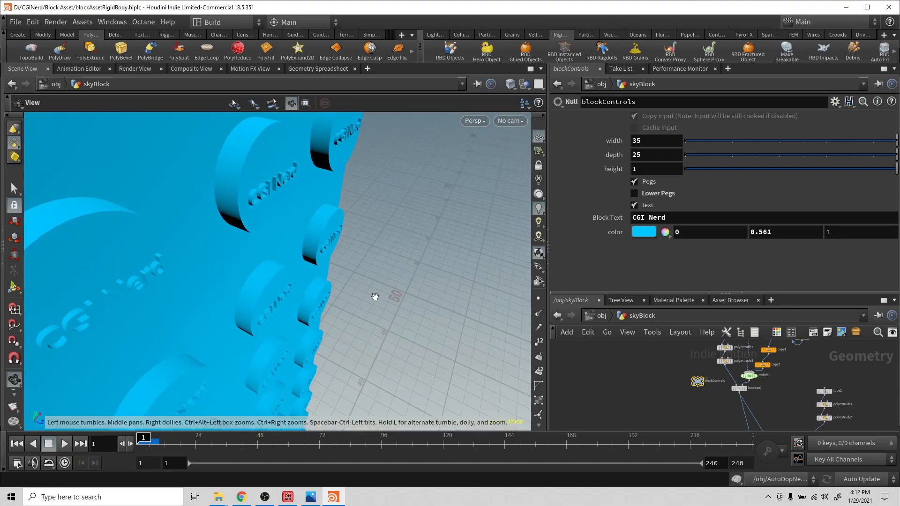
left_click_drag(299, 203, 344, 244)
left_click_drag(416, 255, 294, 344)
scroll(356, 199, "down", 5)
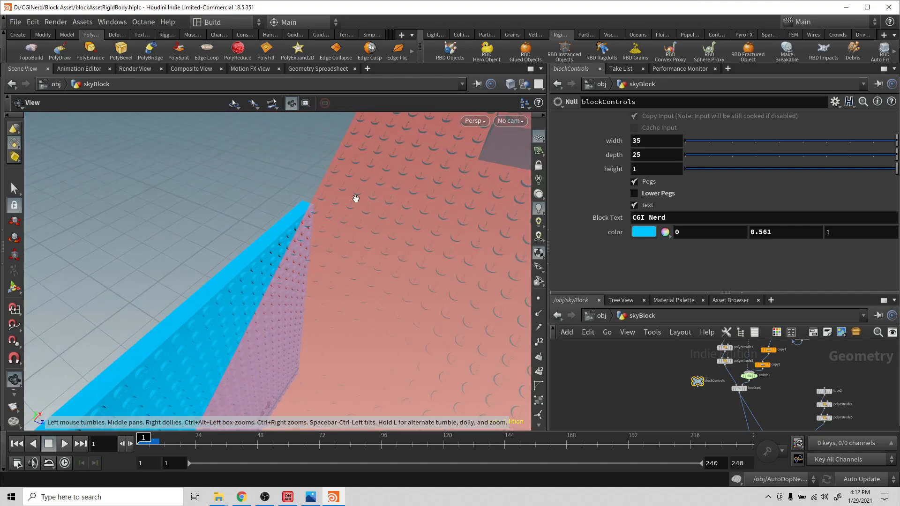
middle_click_drag(380, 201, 304, 263)
scroll(355, 257, "down", 4)
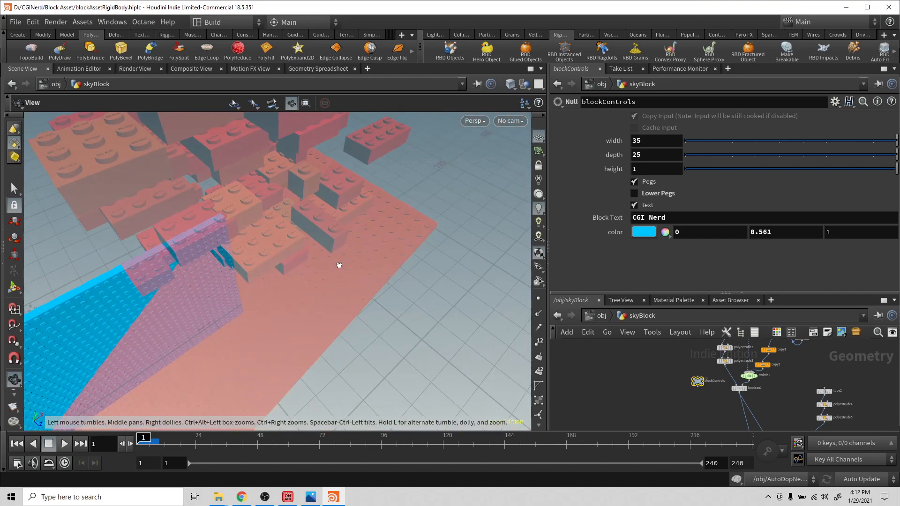
left_click_drag(394, 270, 460, 276)
scroll(367, 235, "up", 3)
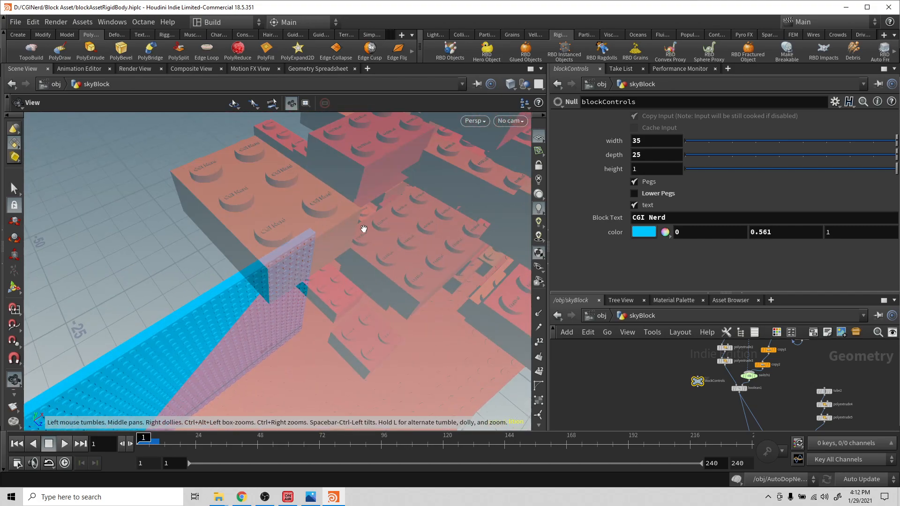
key("Return")
key("Escape")
left_click_drag(346, 229, 249, 304)
scroll(238, 307, "down", 5)
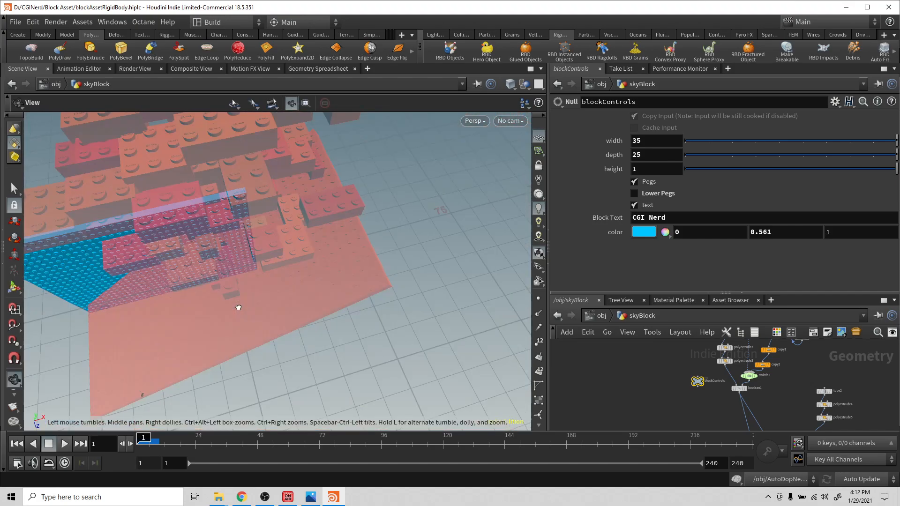
middle_click_drag(214, 259, 316, 249)
left_click_drag(316, 250, 334, 191)
key("Return")
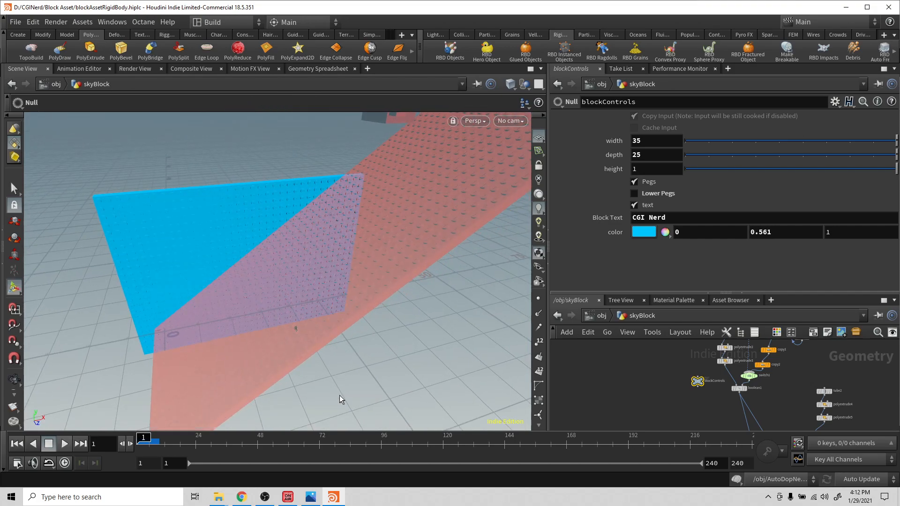
key("Escape")
scroll(307, 305, "up", 5)
middle_click_drag(311, 284, 310, 312)
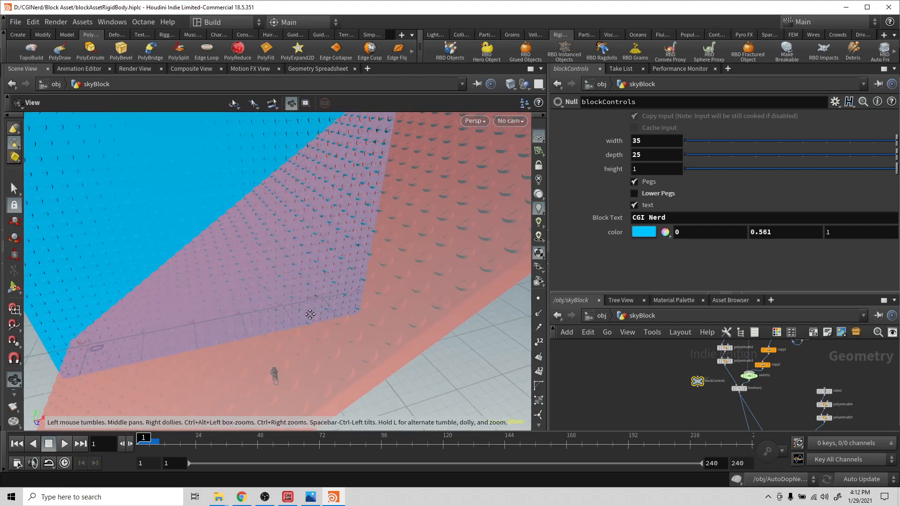
left_click_drag(310, 312, 341, 283)
key("Return")
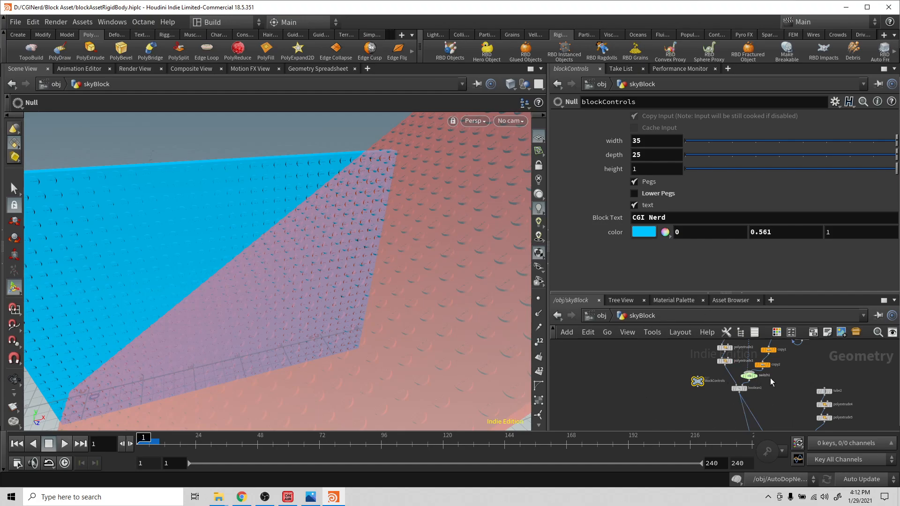
Add a File node wired after the output node inside AutoDopNetwork
left_click(601, 316)
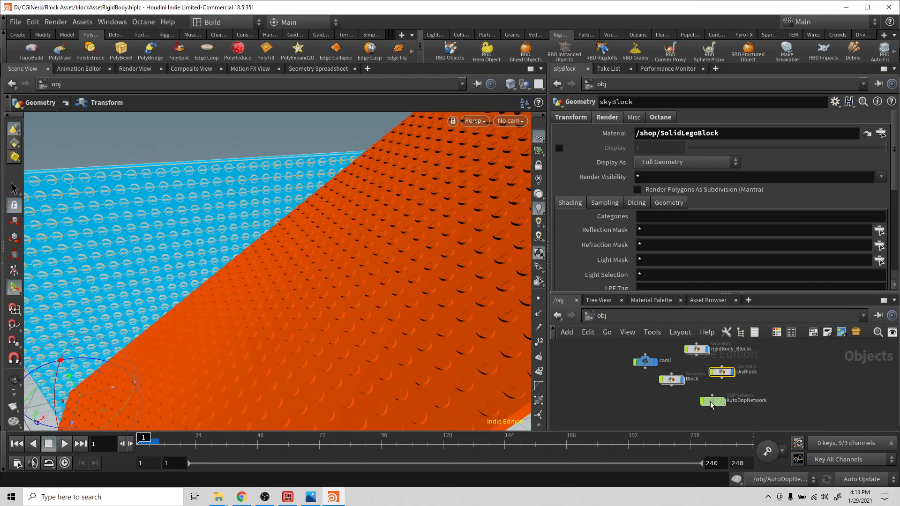
double_click(711, 402)
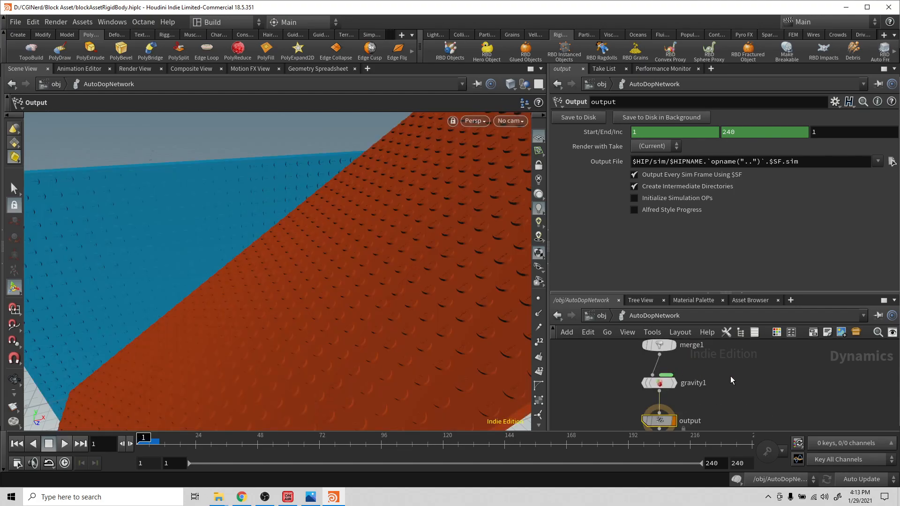
middle_click_drag(731, 376, 745, 409)
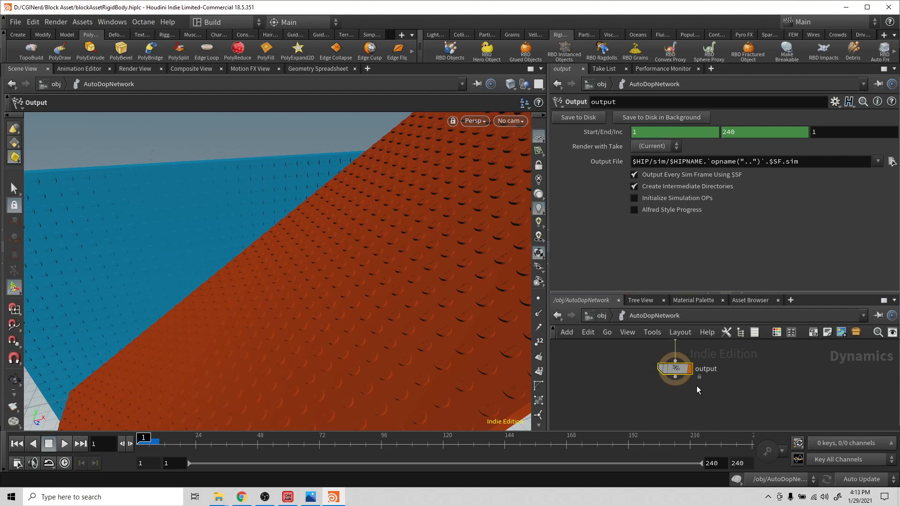
left_click(677, 379)
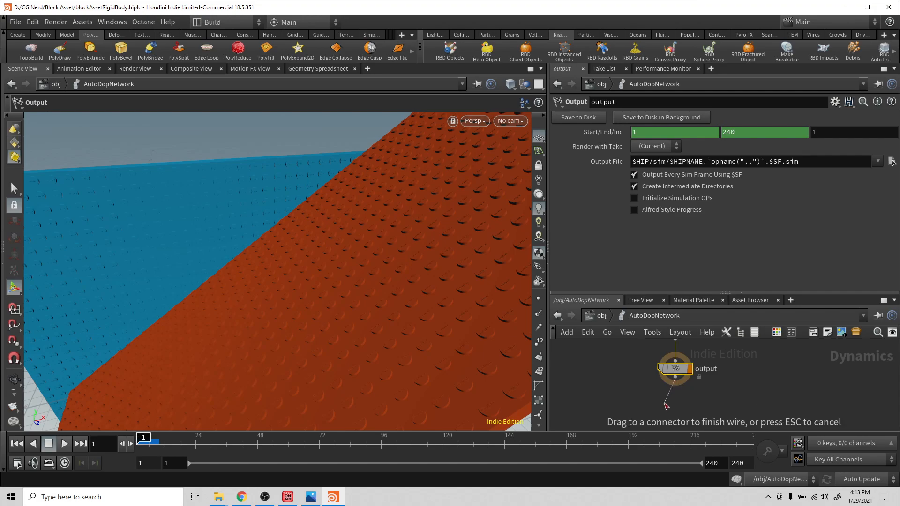
left_click(663, 403)
type("fil")
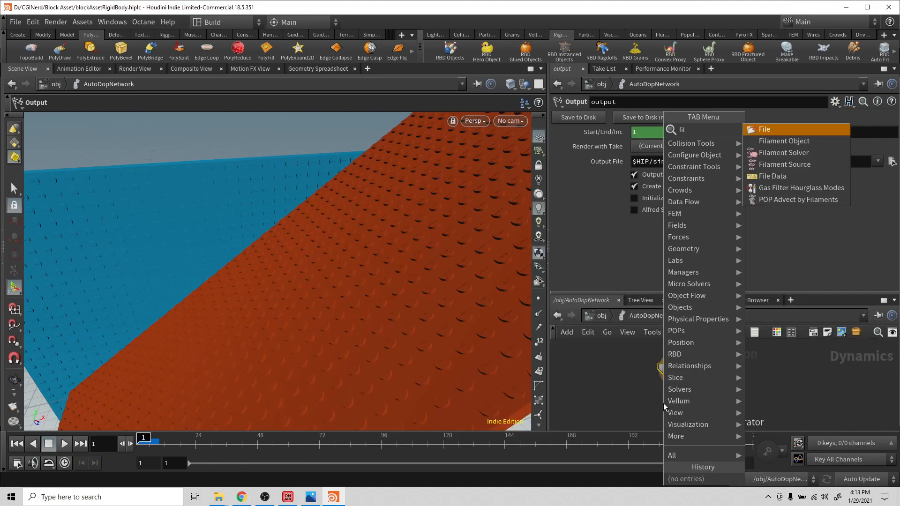
key("Return")
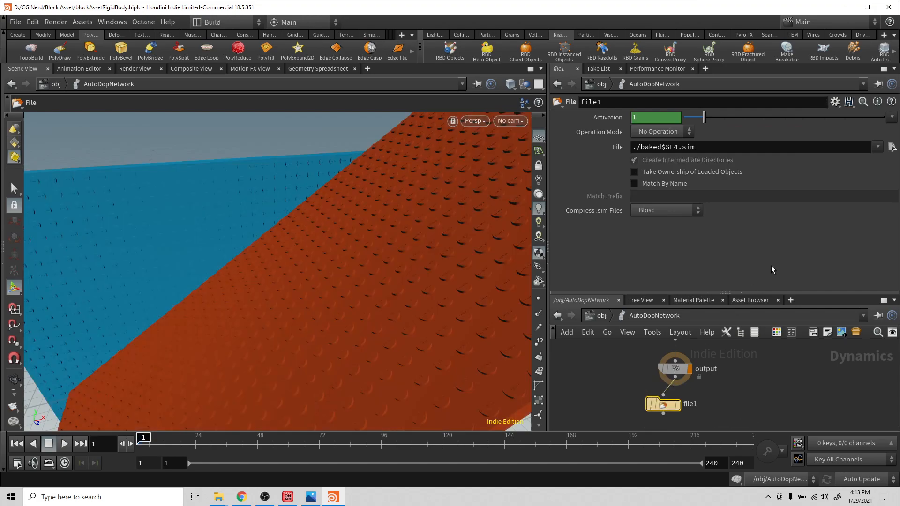
Browse the available drives for file1's simulation cache location and go to the F: drive
left_click(892, 148)
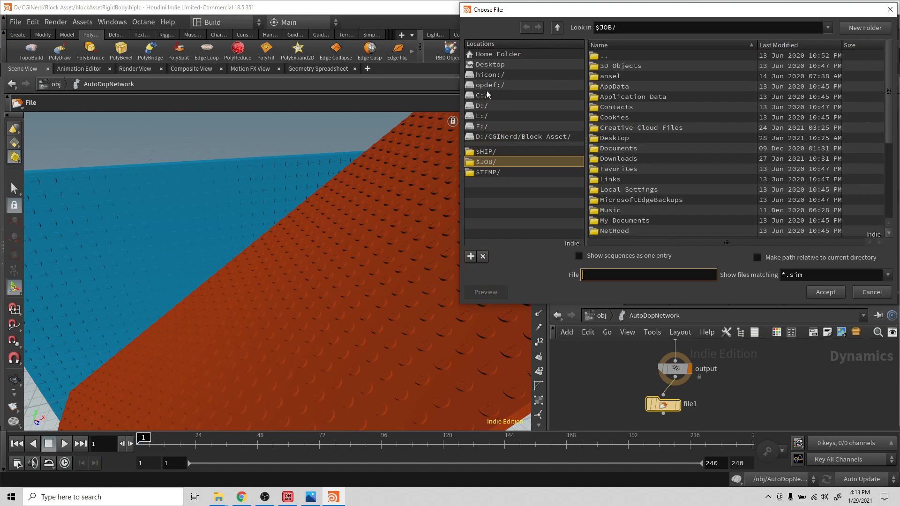
left_click(480, 116)
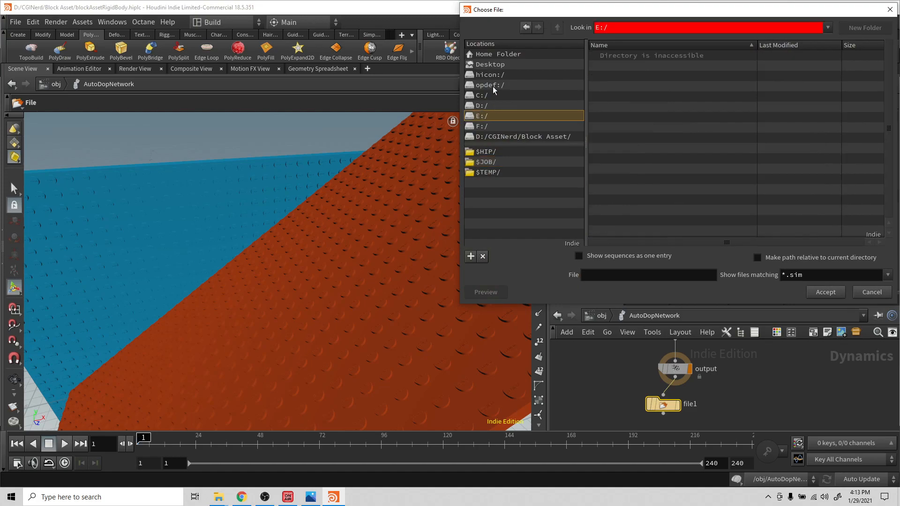
left_click(482, 107)
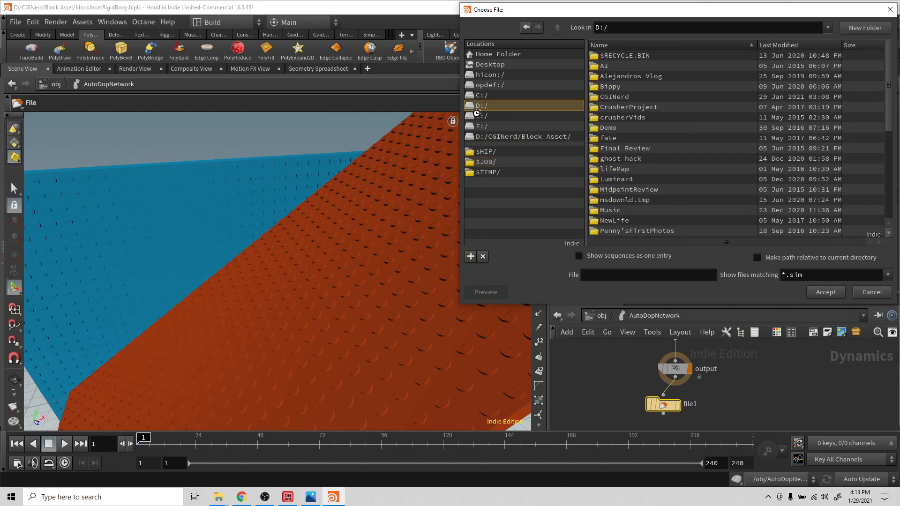
left_click(478, 115)
left_click(478, 126)
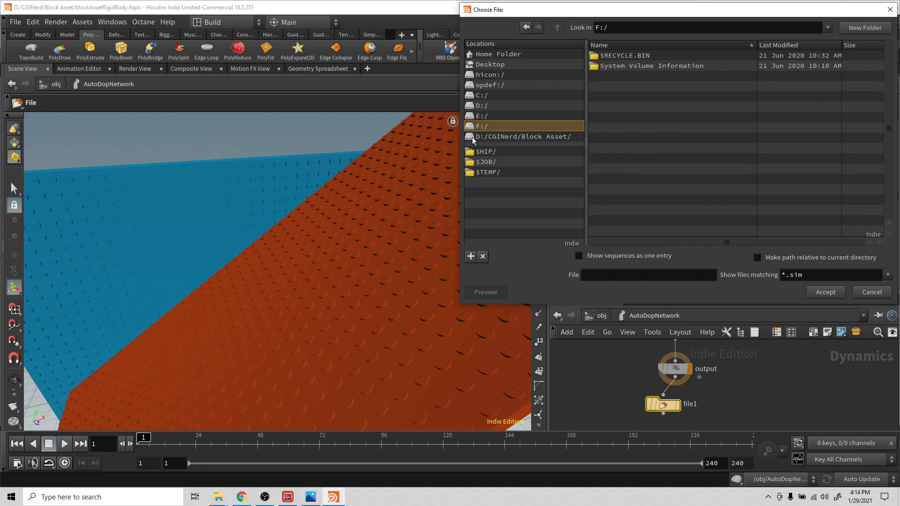
Switch to File Explorer to check the drives and their free space under This PC, then close its window
left_click(216, 500)
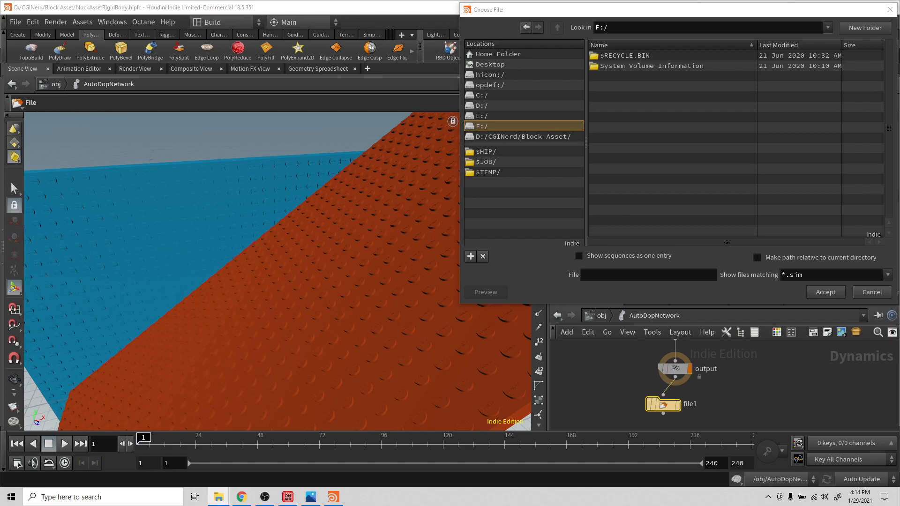
left_click_drag(899, 28, 288, 45)
left_click(121, 237)
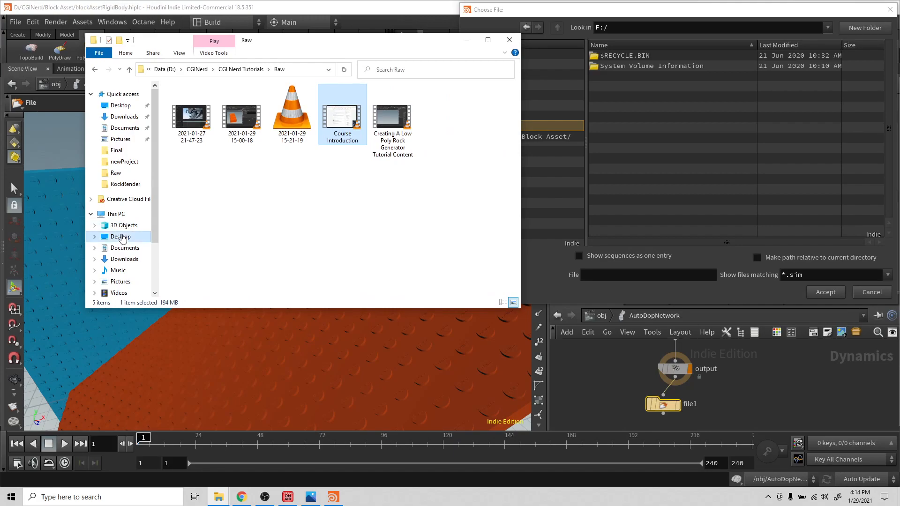
left_click(116, 214)
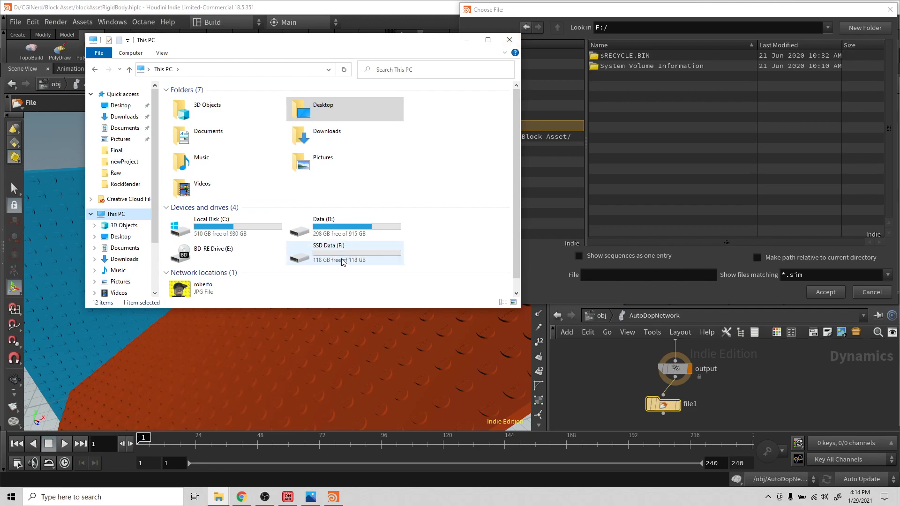
left_click(508, 41)
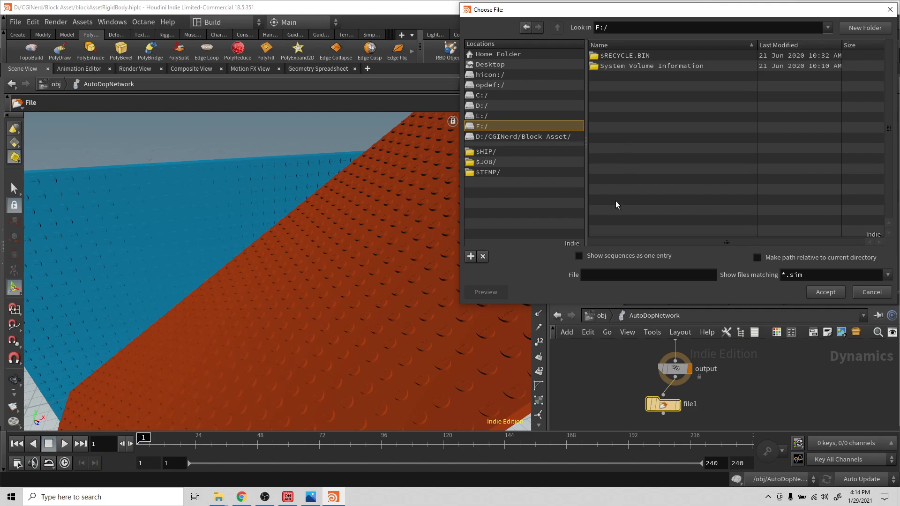
Create a folder named Cache on the F: drive and leave the file chooser without picking a file
left_click(867, 28)
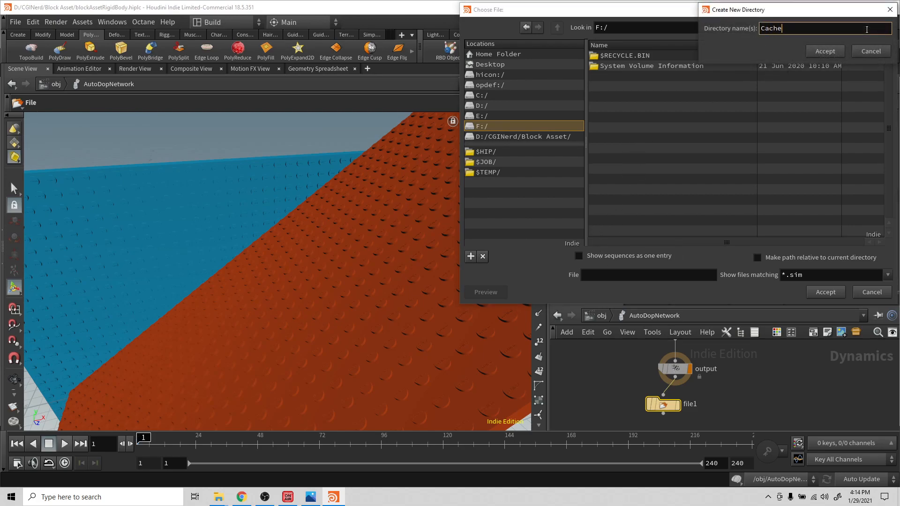
left_click(834, 51)
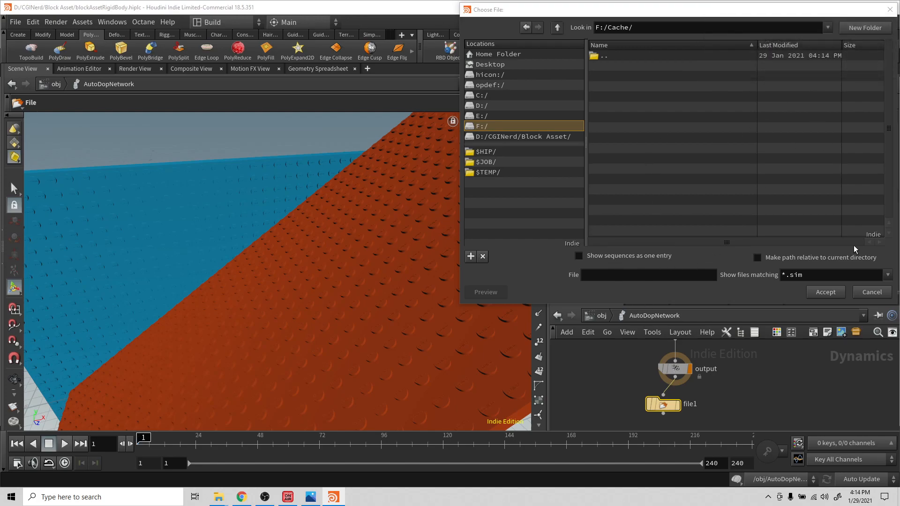
left_click(878, 297)
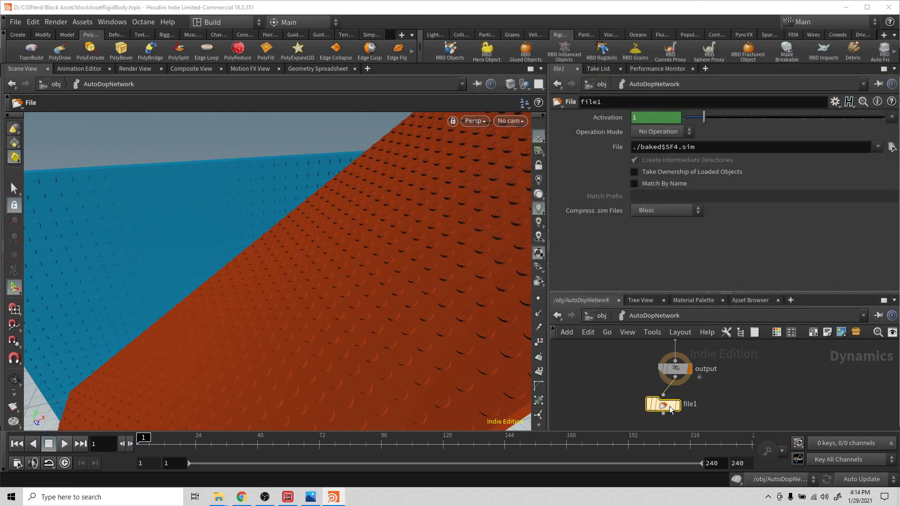
Set file1's file path to F:/Cache/baked$SF4.sim, reusing its default file name, and its operation mode to Write Files
left_click_drag(713, 149, 642, 160)
key("ctrl+c")
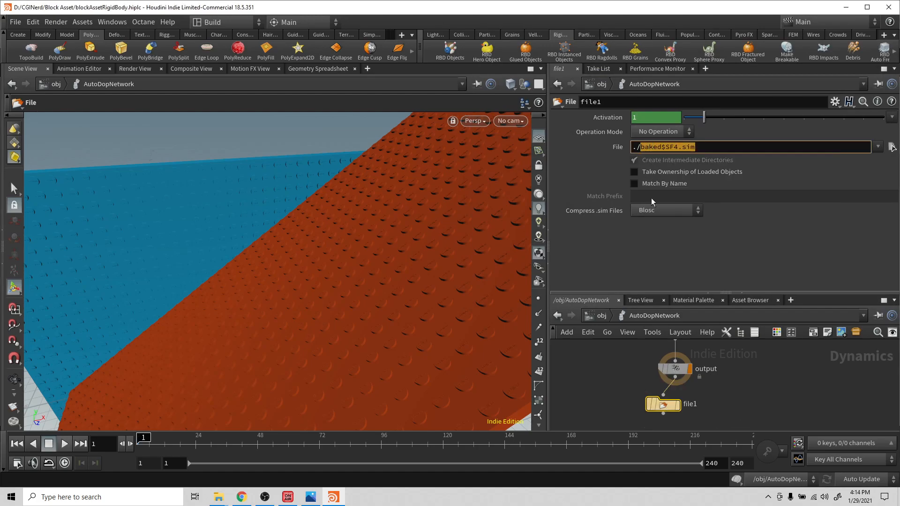
left_click(663, 405)
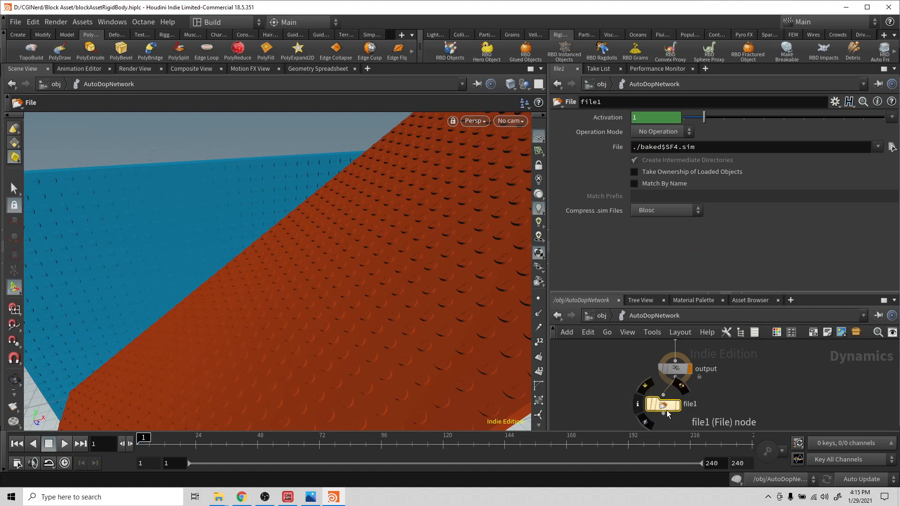
left_click(892, 146)
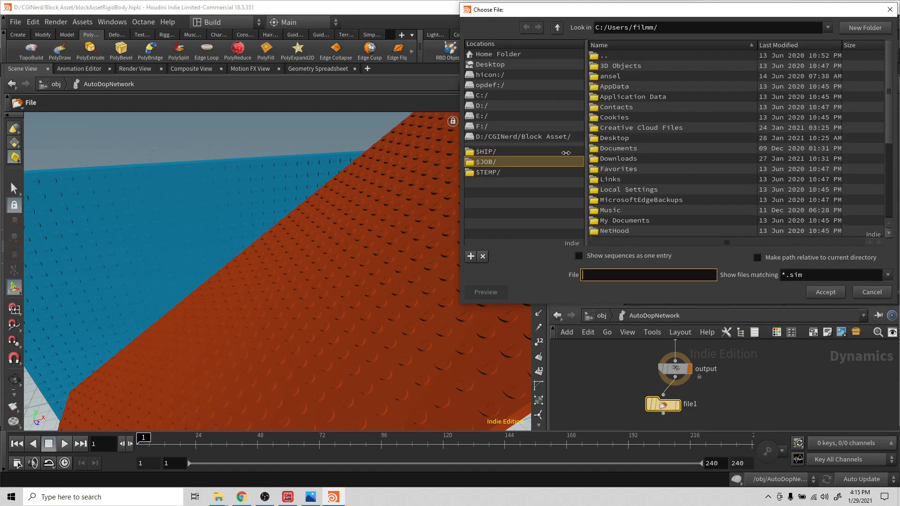
left_click(482, 126)
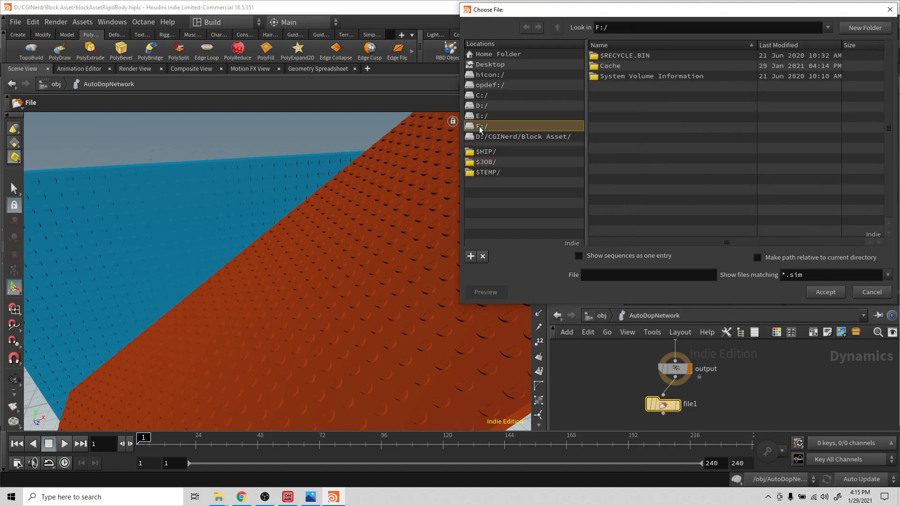
double_click(609, 66)
key("ctrl+v")
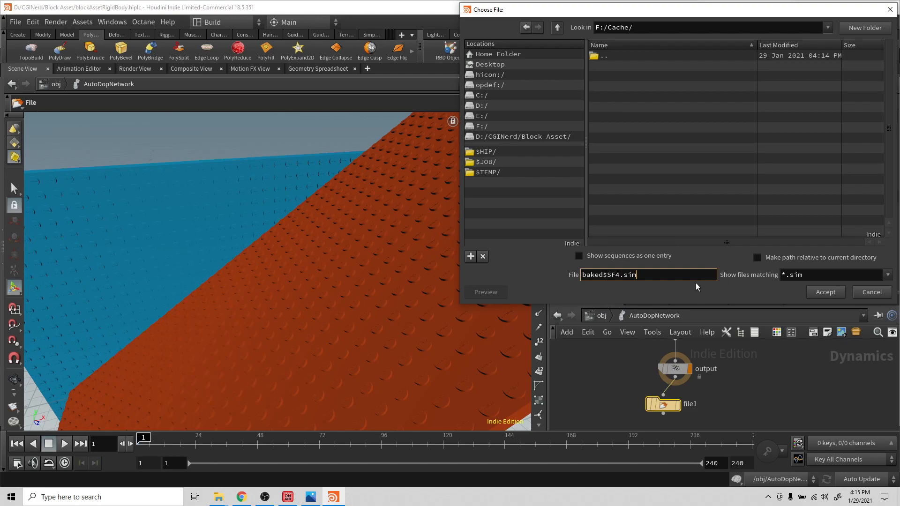
left_click(826, 292)
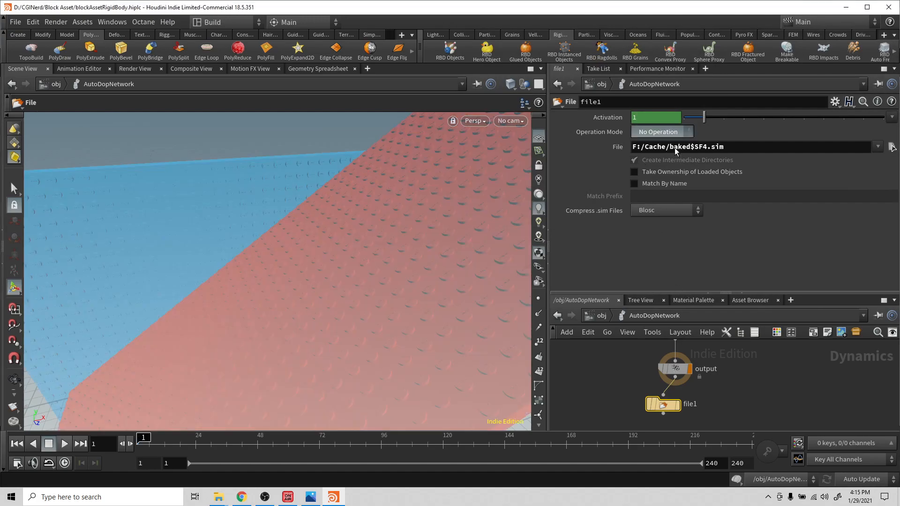
left_click(675, 132)
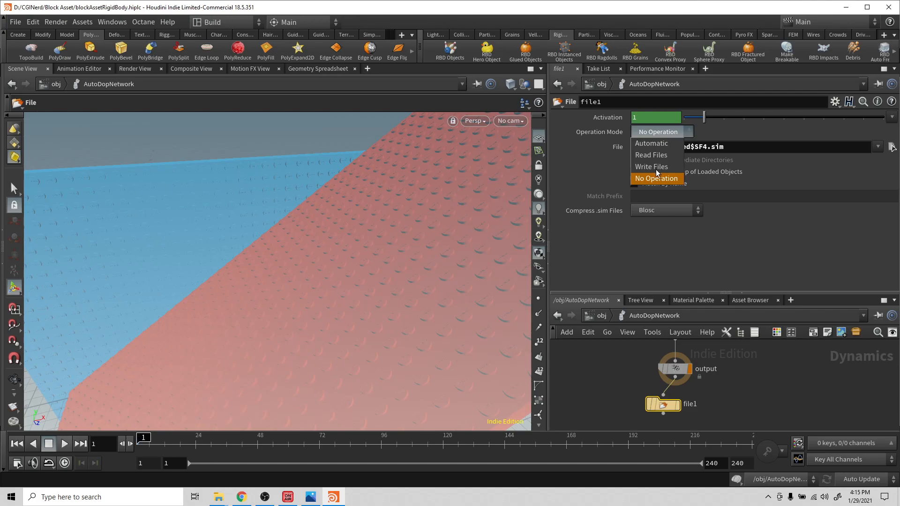
left_click(492, 255)
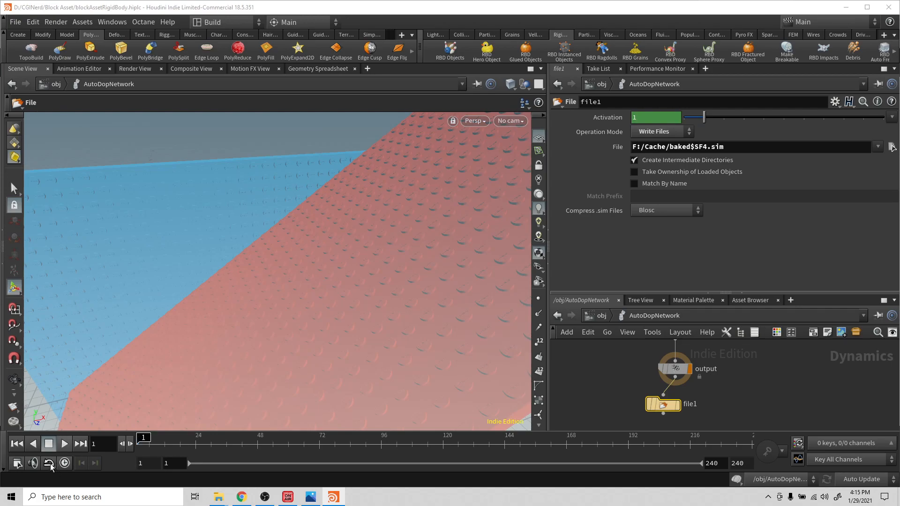
Set the timeline's playback mode to Play Once
left_click(50, 464)
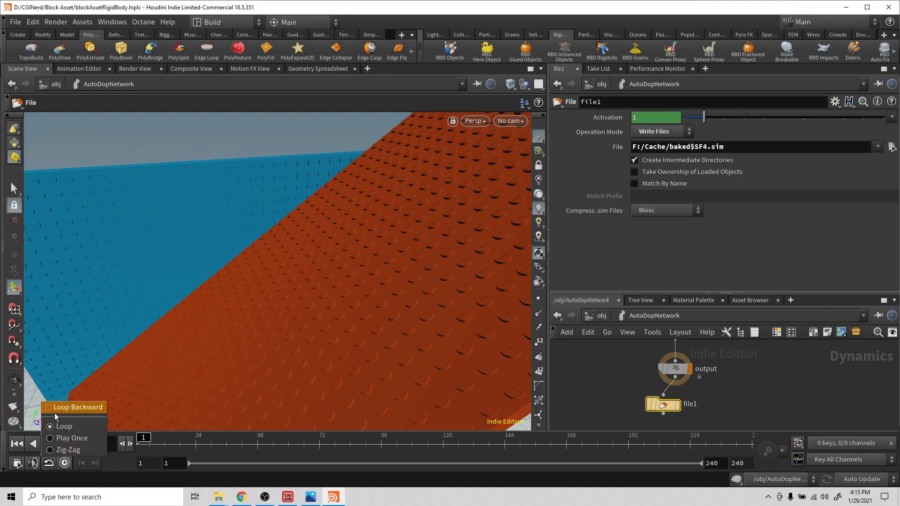
left_click(60, 427)
left_click(50, 464)
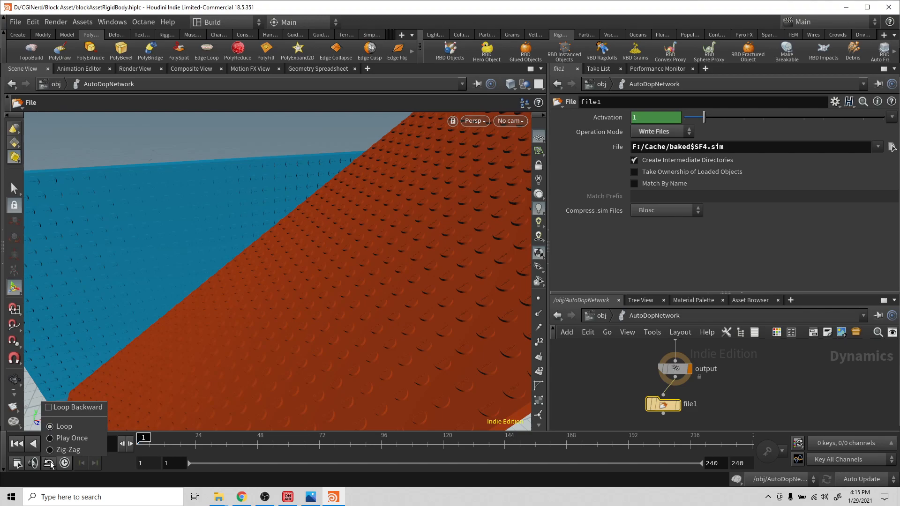
left_click(79, 440)
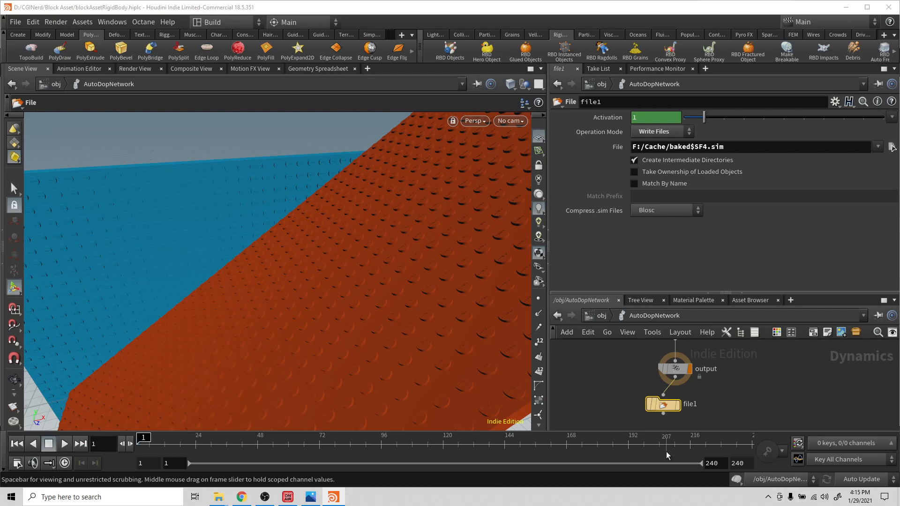
Make file1 the displayed node and play the simulation from frame 1 through frame 240 to write the cache files
mouse_move(673, 407)
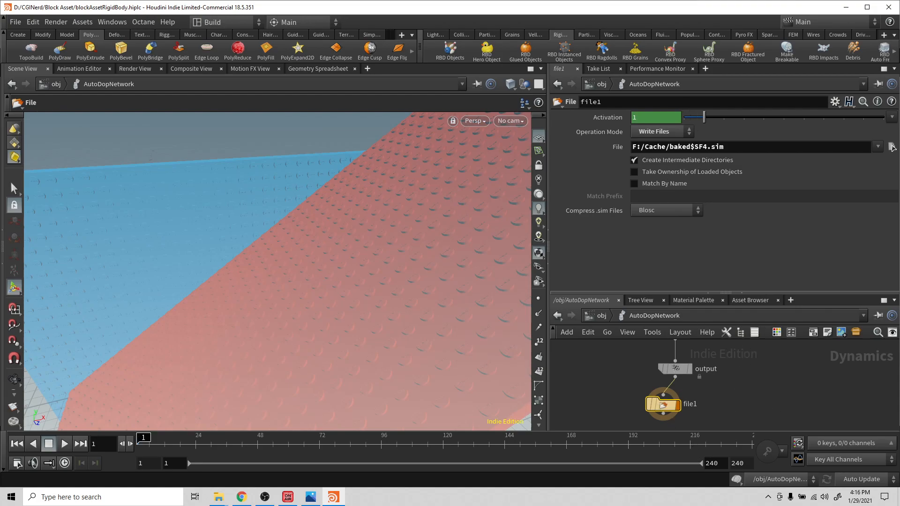
key("alt+Tab")
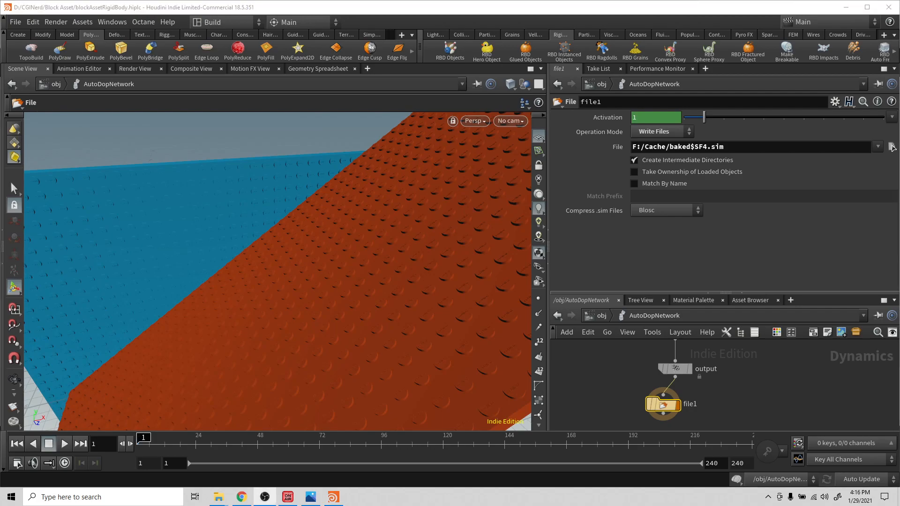
left_click(66, 444)
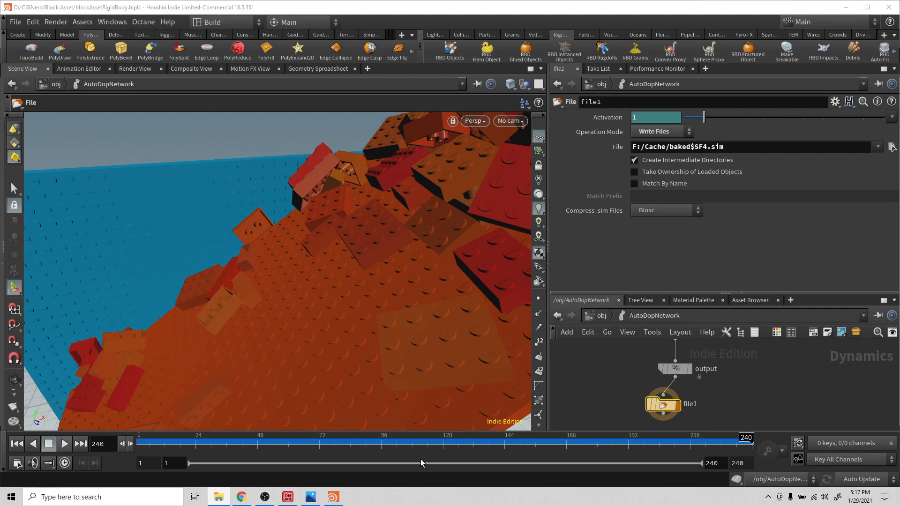
Switch to File Explorer, examine the properties of the Cache folder on the F: drive, and close the window
left_click_drag(899, 56, 374, 67)
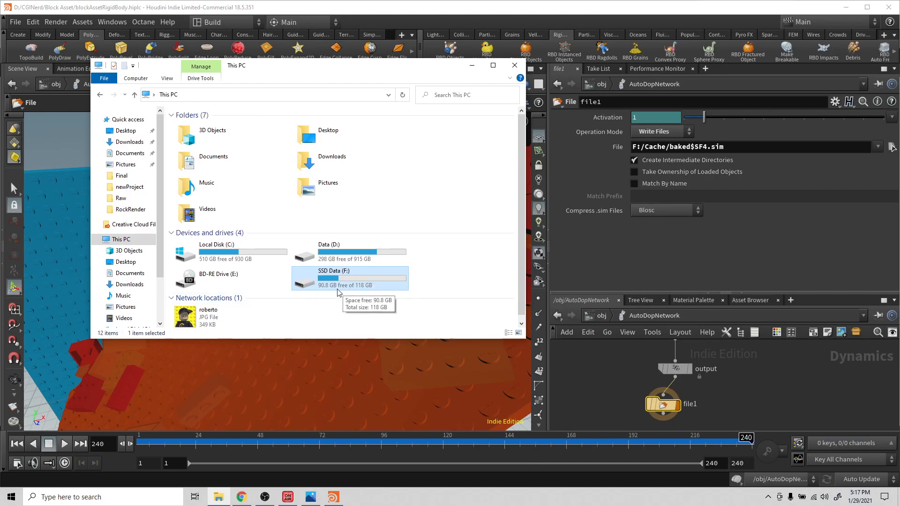
double_click(360, 278)
left_click_drag(270, 171, 184, 124)
right_click(187, 125)
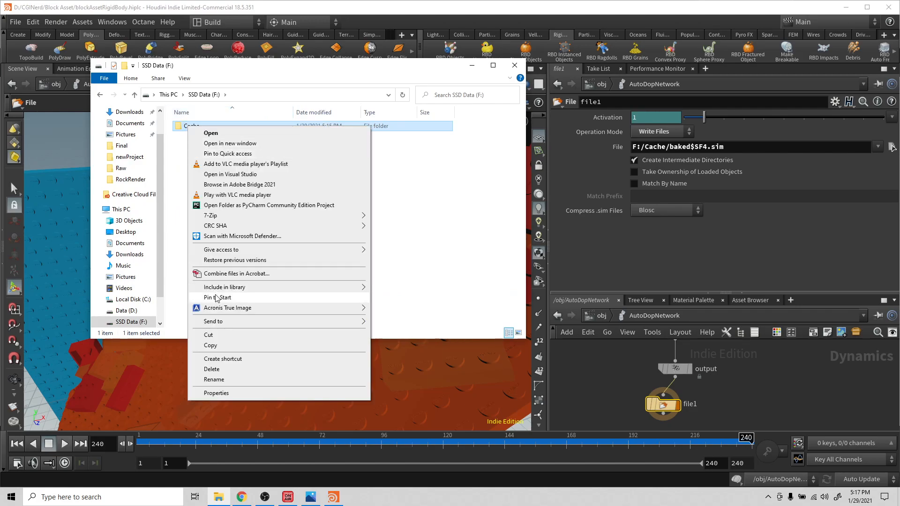
left_click(227, 393)
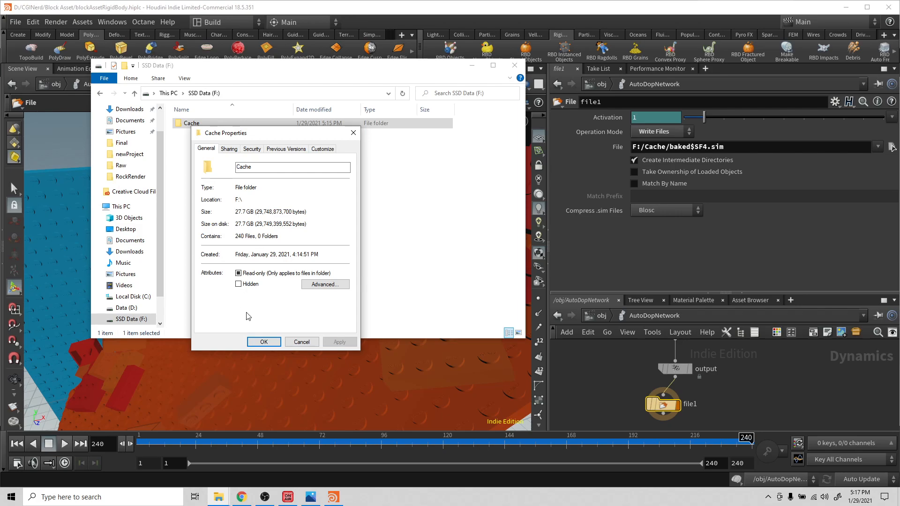
left_click(302, 342)
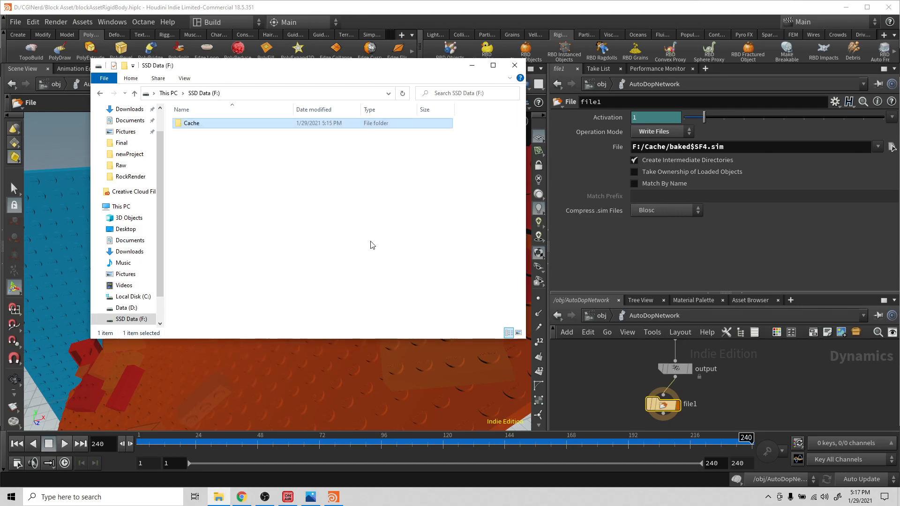
left_click(514, 66)
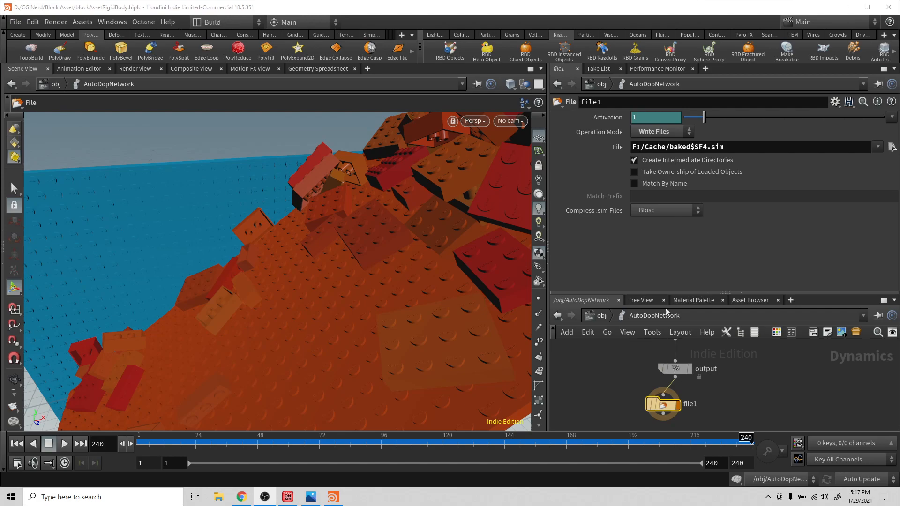
Set file1's operation mode to Read Files and rewire it from below the output node into the output node's input
left_click(666, 133)
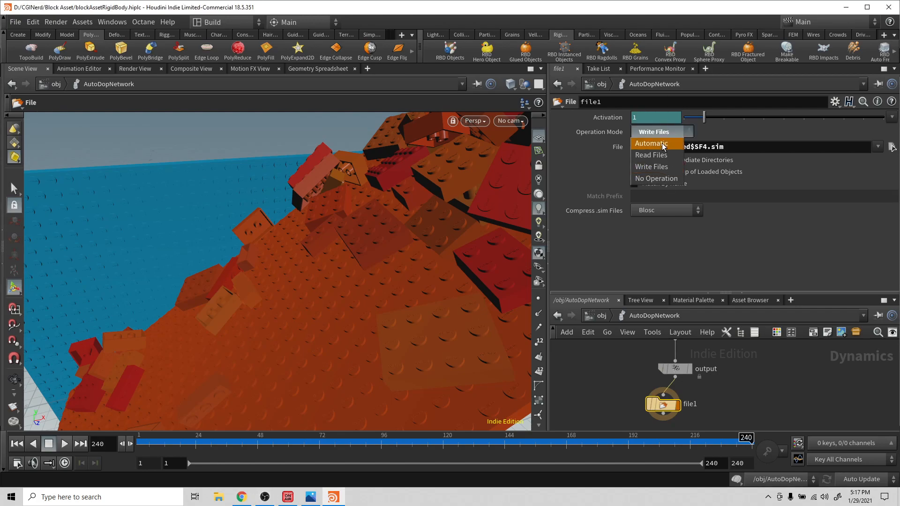
left_click(661, 156)
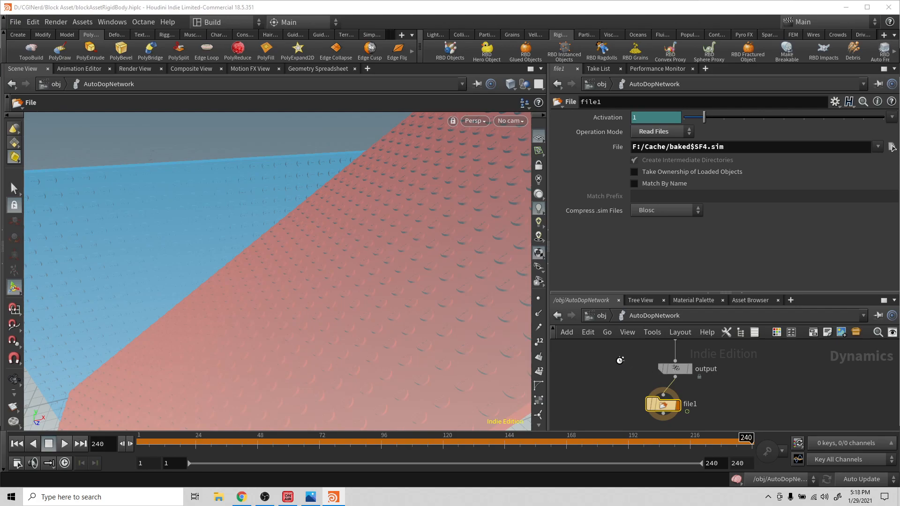
key("y")
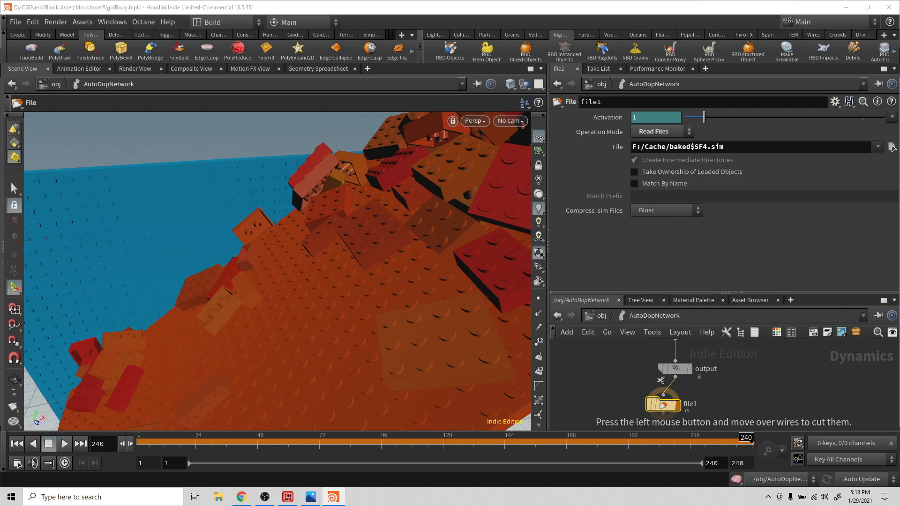
left_click_drag(659, 379, 683, 389)
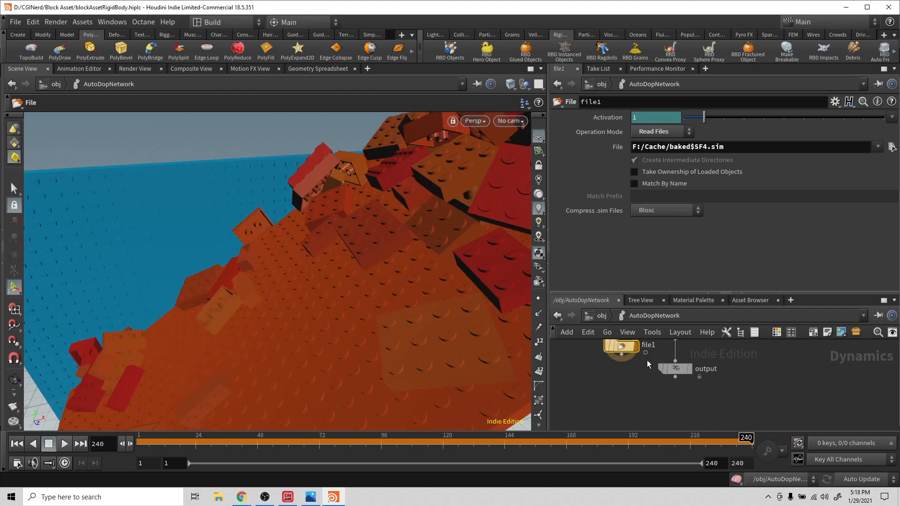
left_click(620, 359)
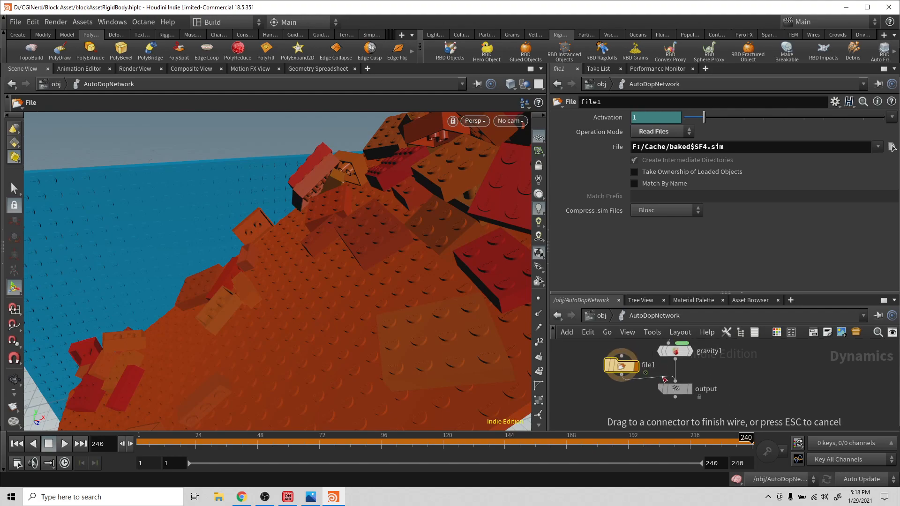
left_click(685, 395)
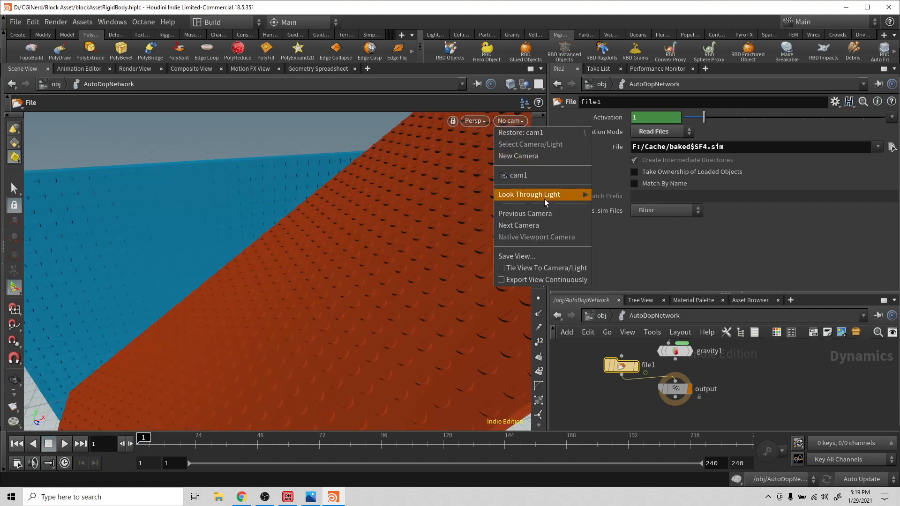
Look through cam1 and play the cached simulation from frame 1, stopping it after the first few frames
left_click(542, 178)
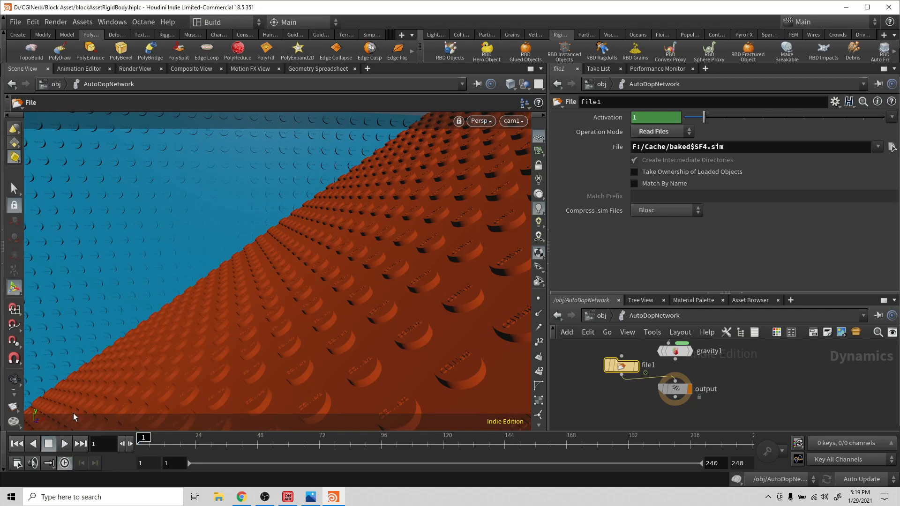
left_click(65, 445)
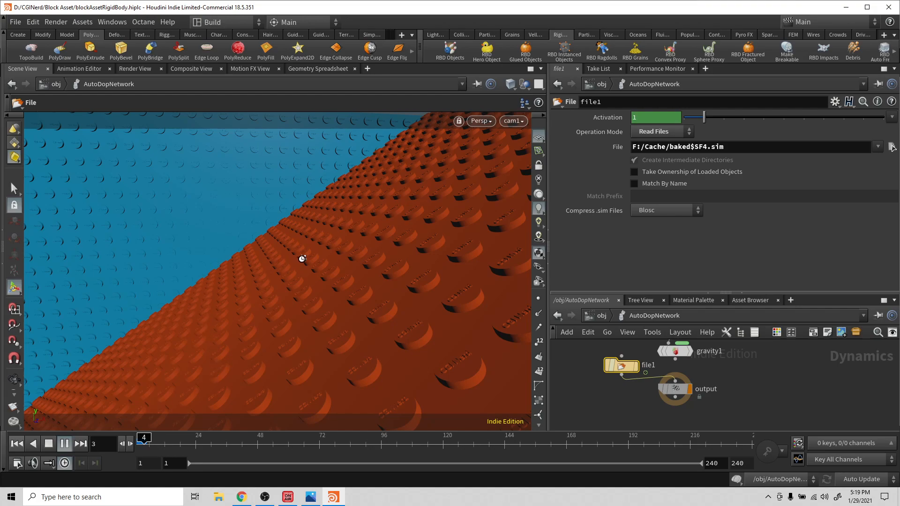
key("Escape")
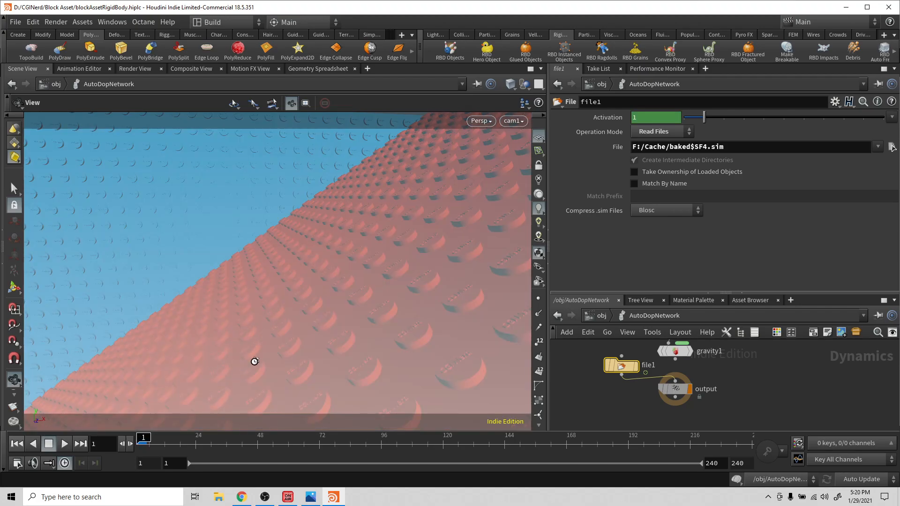
Leave the camera view to see the whole ramp from above and move to about frame 168 of the cached simulation
left_click_drag(321, 263, 323, 266)
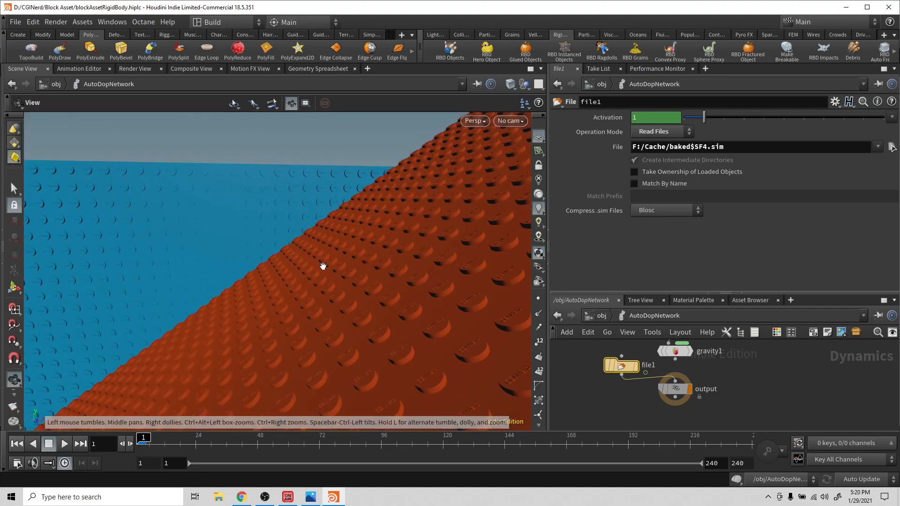
left_click_drag(329, 210, 281, 290)
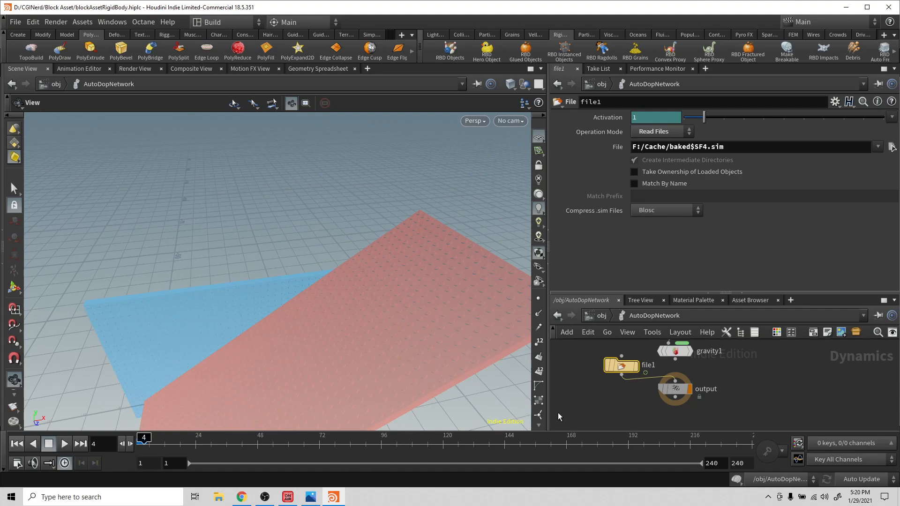
left_click(570, 446)
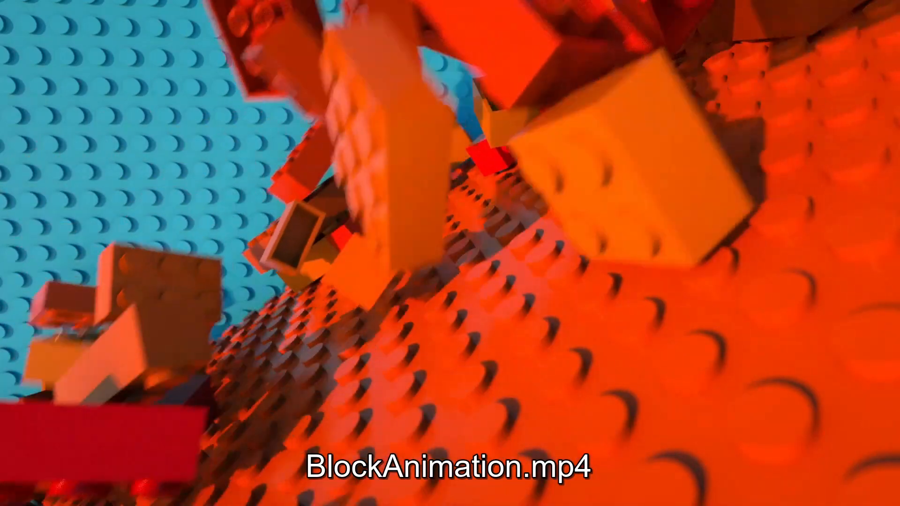
mouse_move(803, 162)
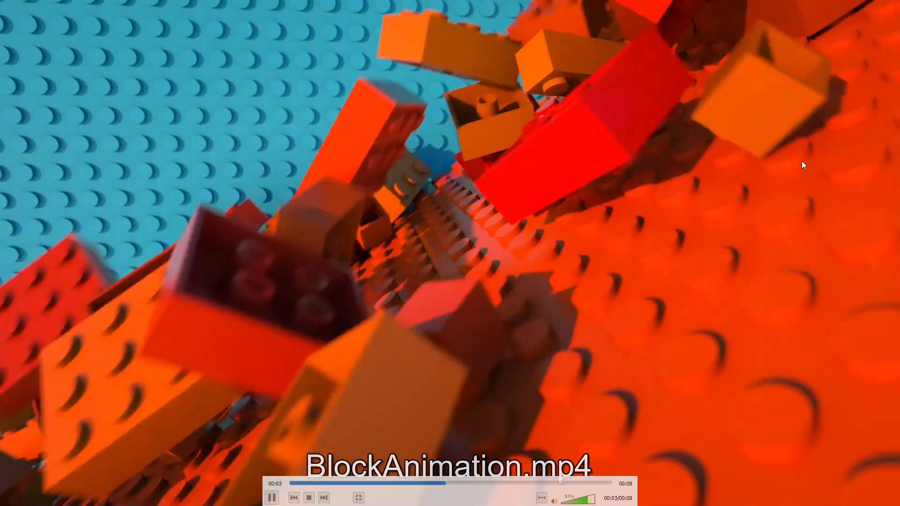